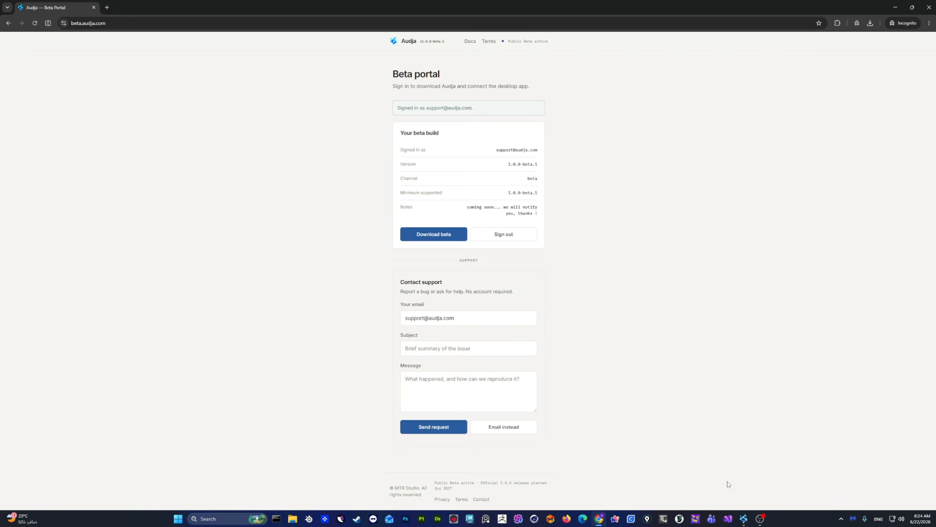
Step: Switch to the Audja desktop app and dismiss its welcome screen to reach the empty workspace
left_click(743, 518)
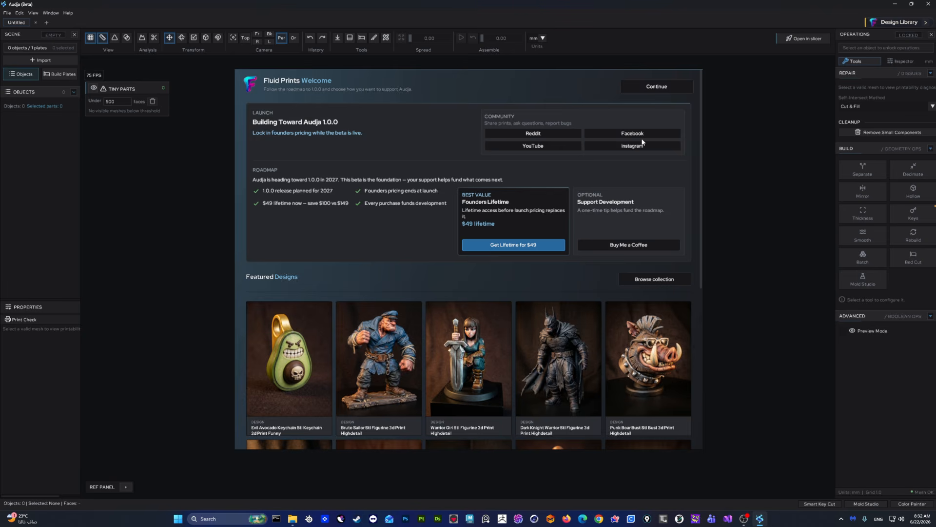
left_click(656, 87)
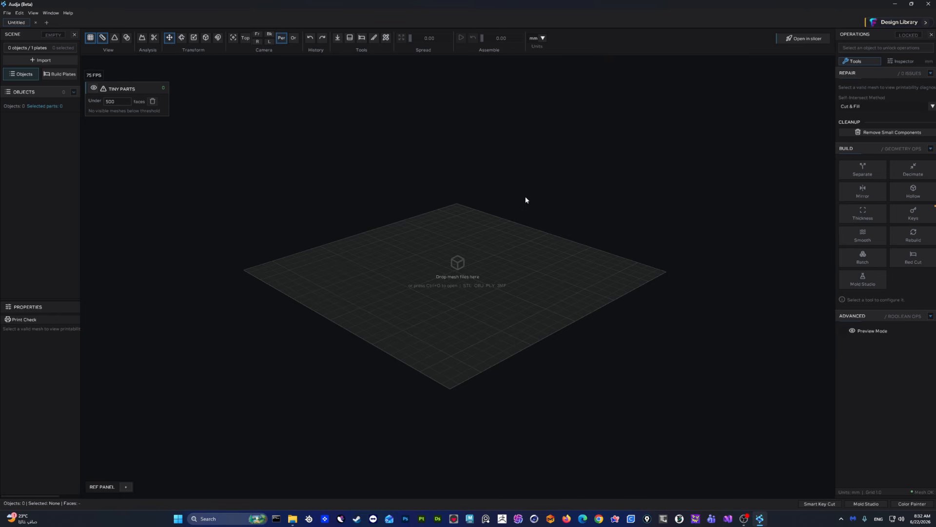
Step: Try orbiting, zooming and panning the camera around the empty build plate
left_click_drag(512, 265, 506, 232, "alt")
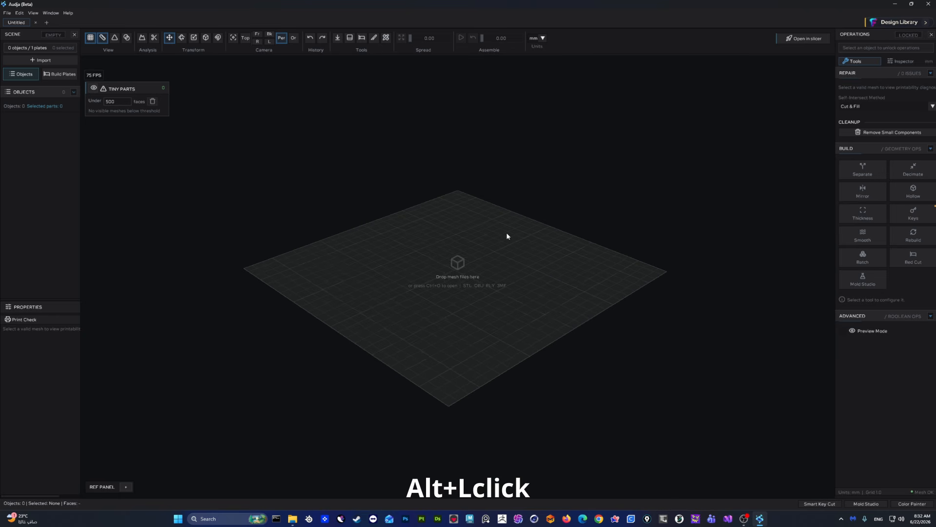
left_click_drag(456, 257, 491, 274, "alt")
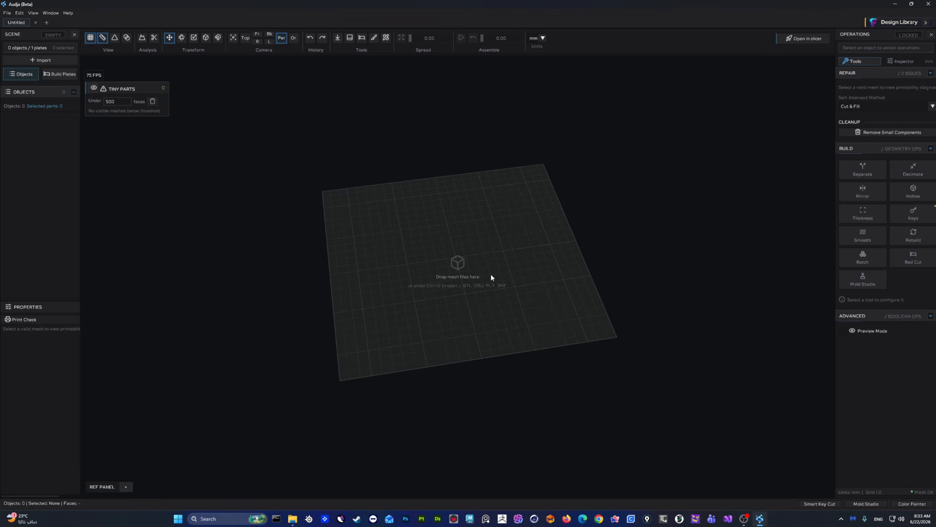
right_click_drag(466, 274, 496, 330)
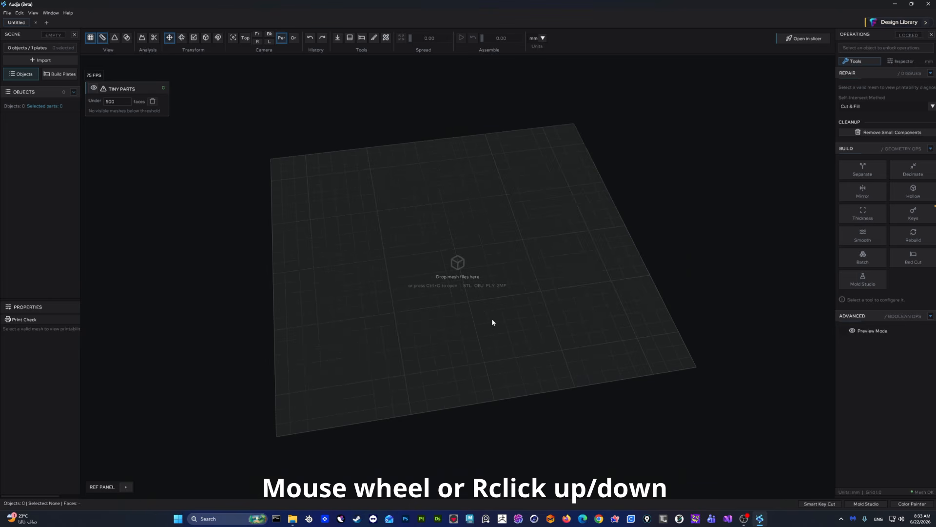
scroll(457, 271, "up", 5)
scroll(459, 271, "down", 5)
scroll(459, 272, "up", 2)
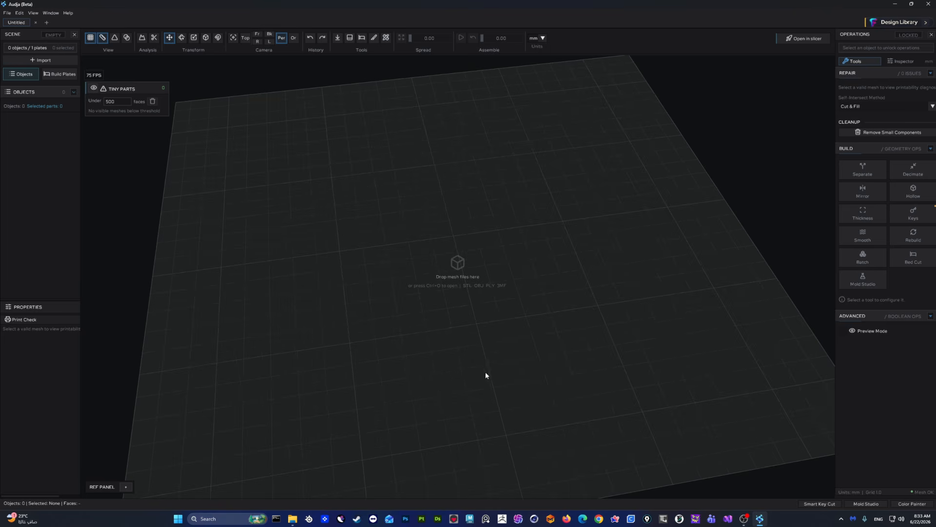
middle_click_drag(498, 363, 463, 247)
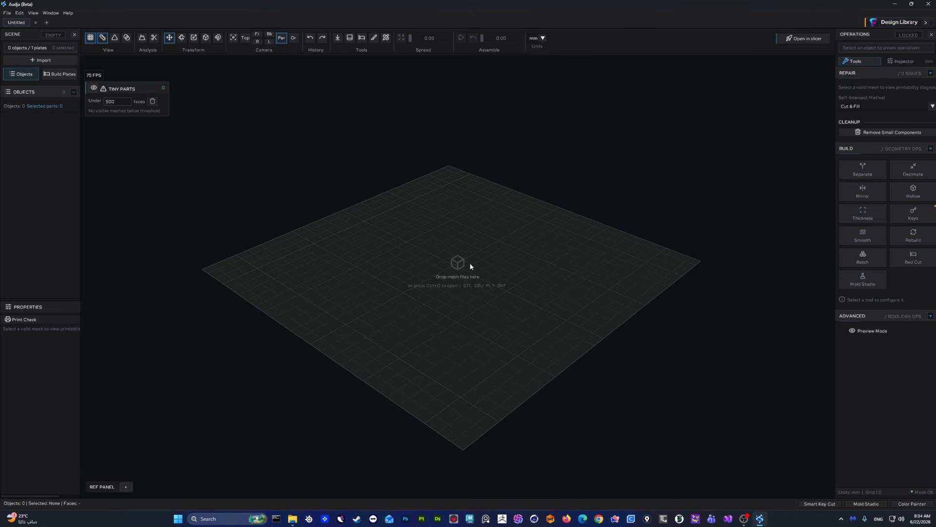
Step: View the empty build plate in orthographic projection, then return the camera to perspective
left_click(294, 39)
mouse_move(455, 260)
middle_mouse_down()
mouse_move(457, 240)
mouse_move(403, 235)
mouse_move(441, 236)
mouse_move(448, 258)
mouse_move(403, 247)
mouse_move(401, 267)
mouse_move(483, 270)
mouse_move(451, 270)
middle_mouse_up()
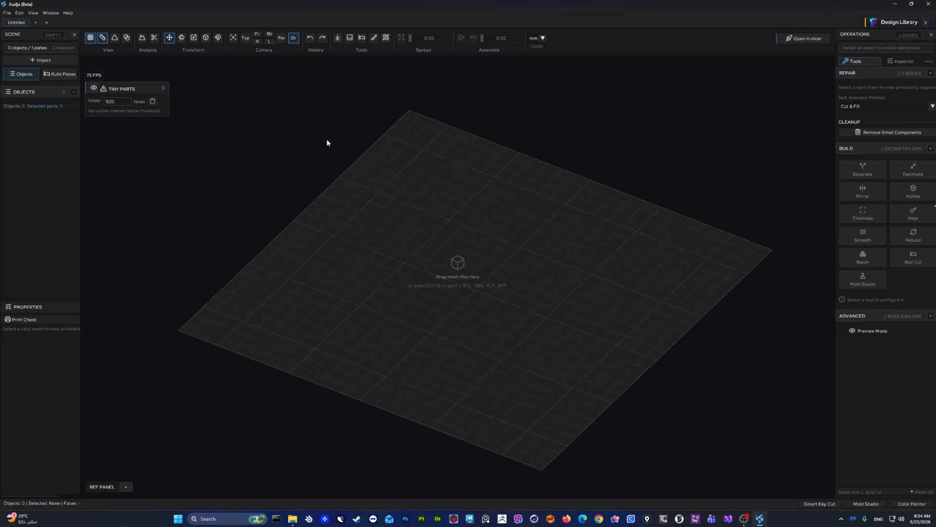
left_click(281, 38)
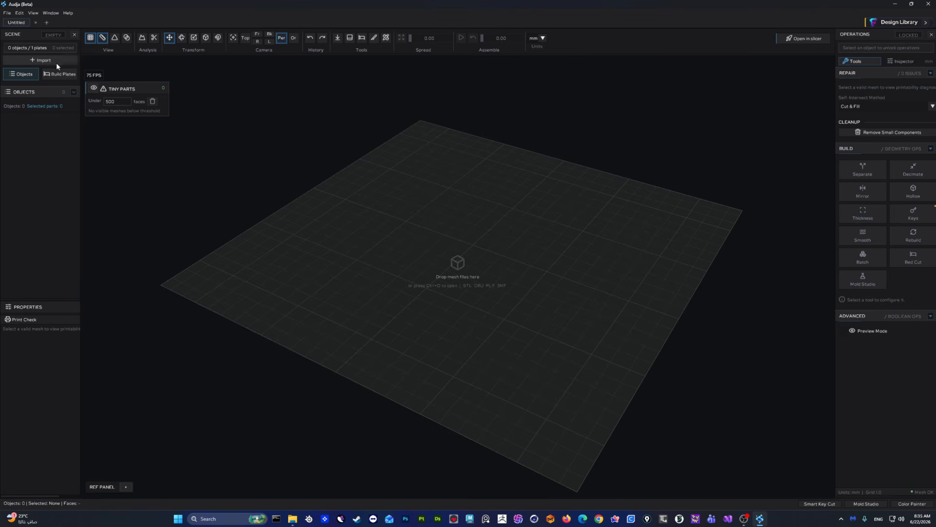
Step: Import the avocado-keychain-Part (Full).stl model from the Testing folder
left_click(42, 62)
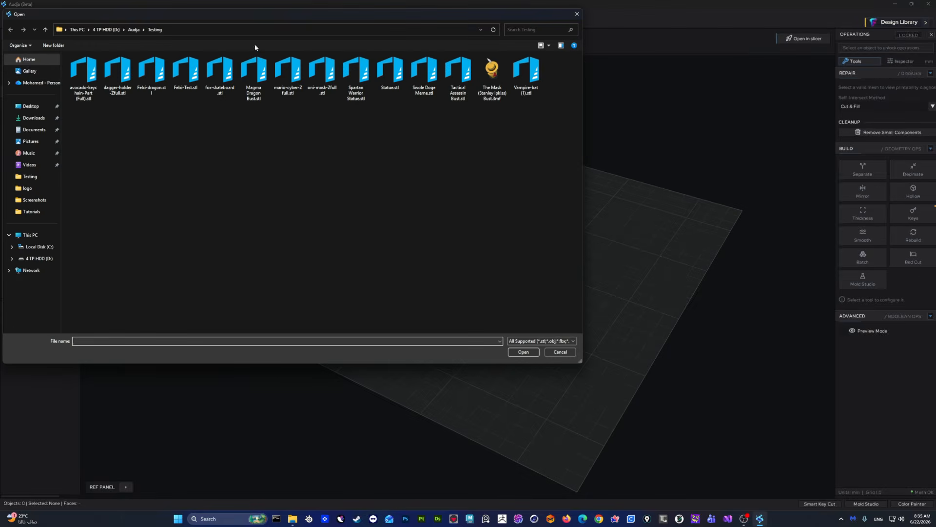
left_click(579, 15)
left_click(6, 12)
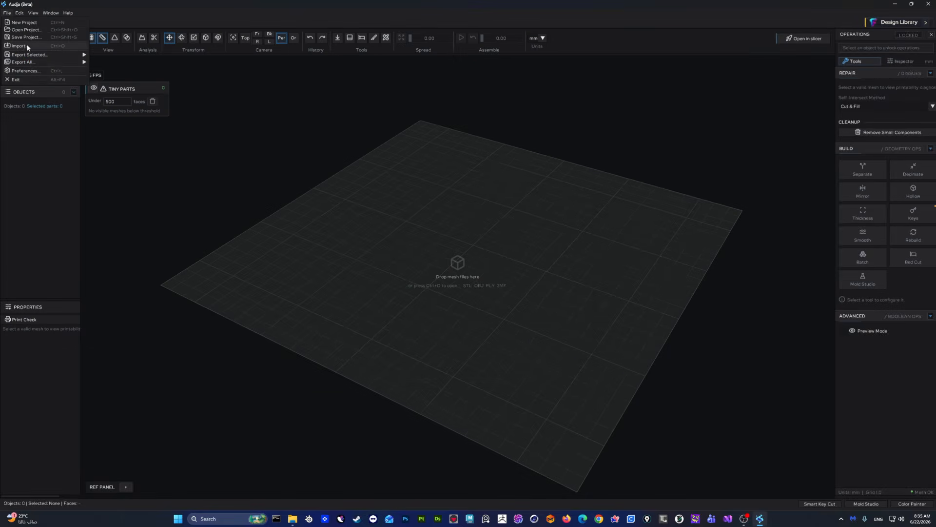
left_click(38, 185)
left_click(24, 62)
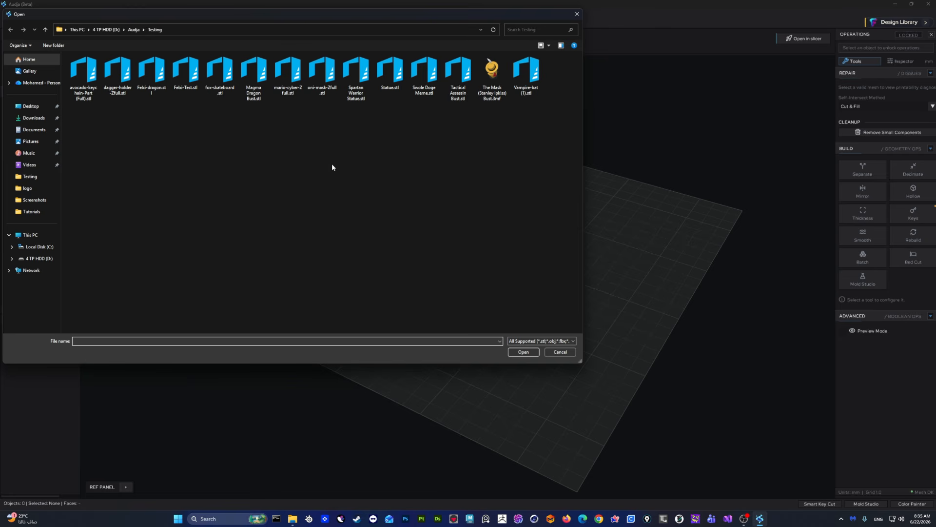
double_click(87, 77)
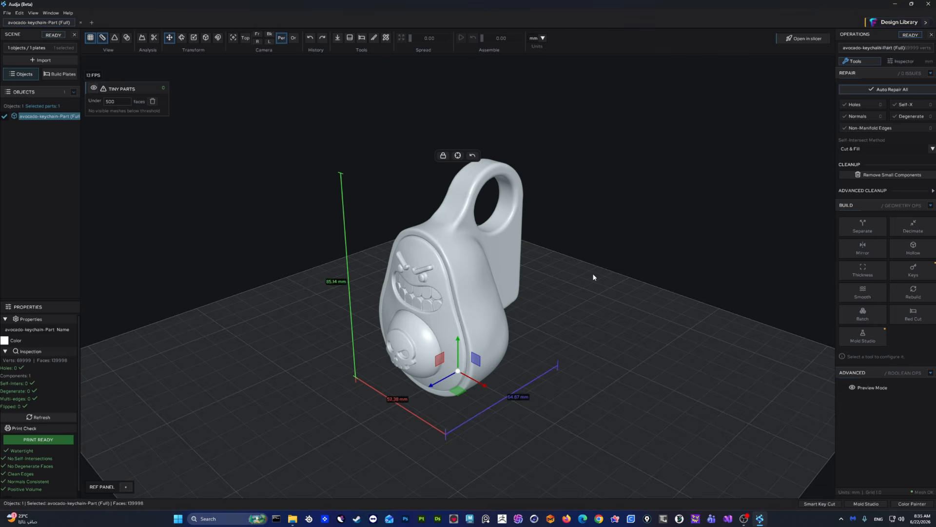
Step: Hide and restore the build-plate grid, then check the visibility toggle of the model's dimension lines
middle_click_drag(649, 316, 671, 283)
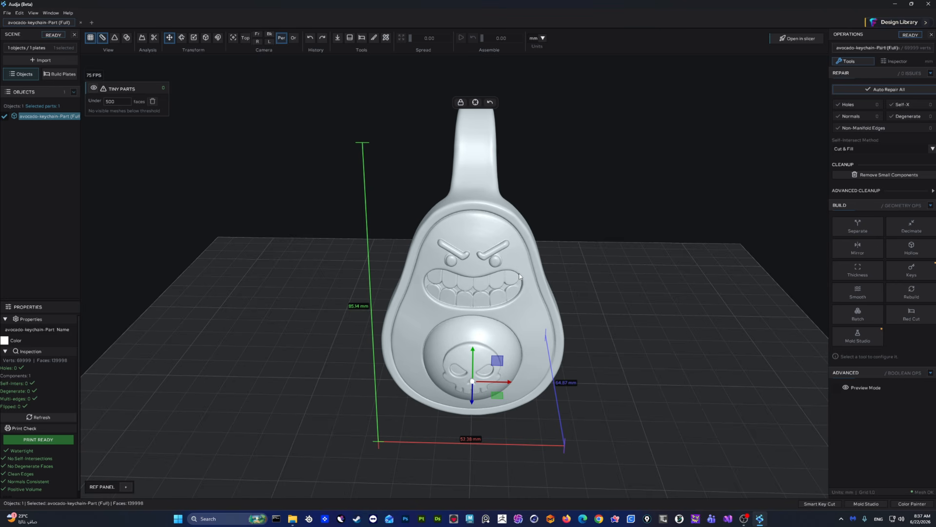
middle_click_drag(524, 256, 553, 419)
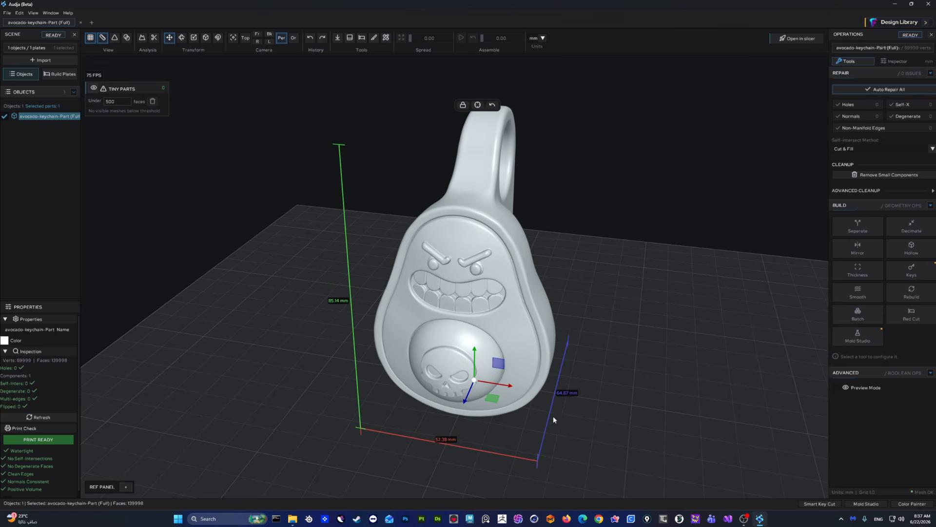
mouse_move(560, 352)
middle_mouse_down()
mouse_move(591, 348)
mouse_move(569, 343)
middle_mouse_up()
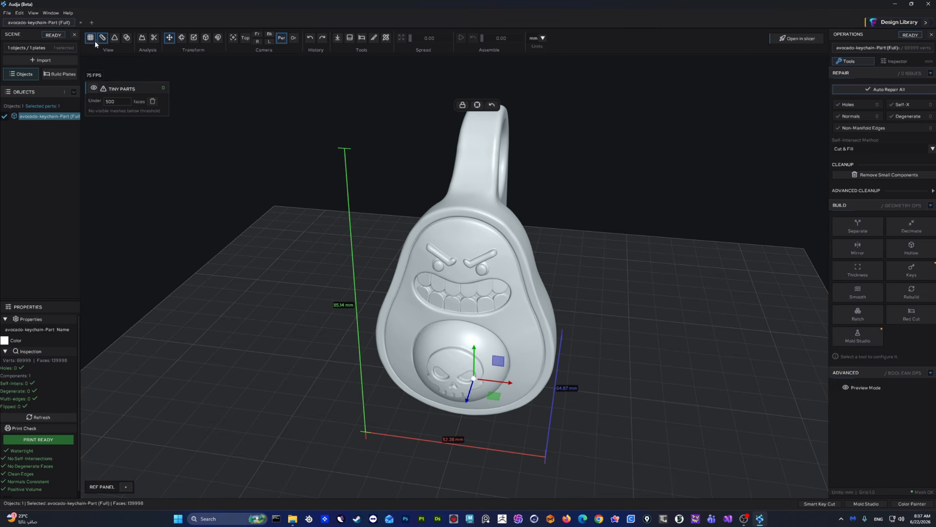
scroll(484, 317, "up", 5)
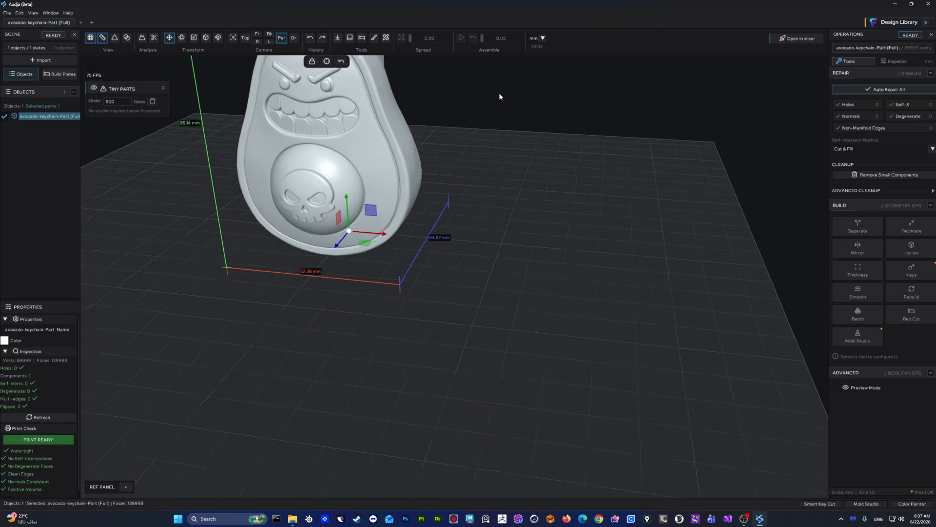
middle_click_drag(467, 277, 502, 251)
scroll(488, 326, "down", 1)
left_click(90, 38)
middle_click_drag(500, 329, 537, 342)
left_click(92, 41)
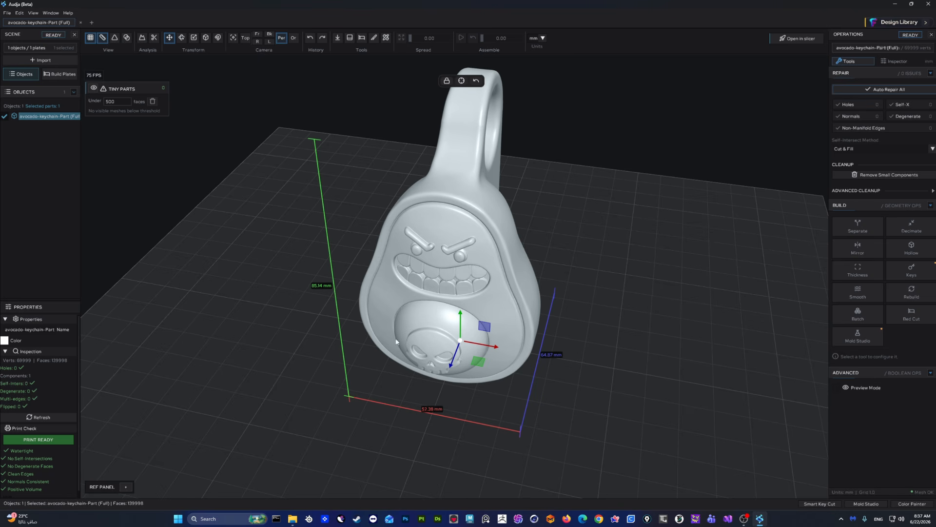
left_click(103, 39)
left_click(104, 39)
Step: Try other measurement units for the model's dimensions and return the units to mm
scroll(359, 190, "up", 2)
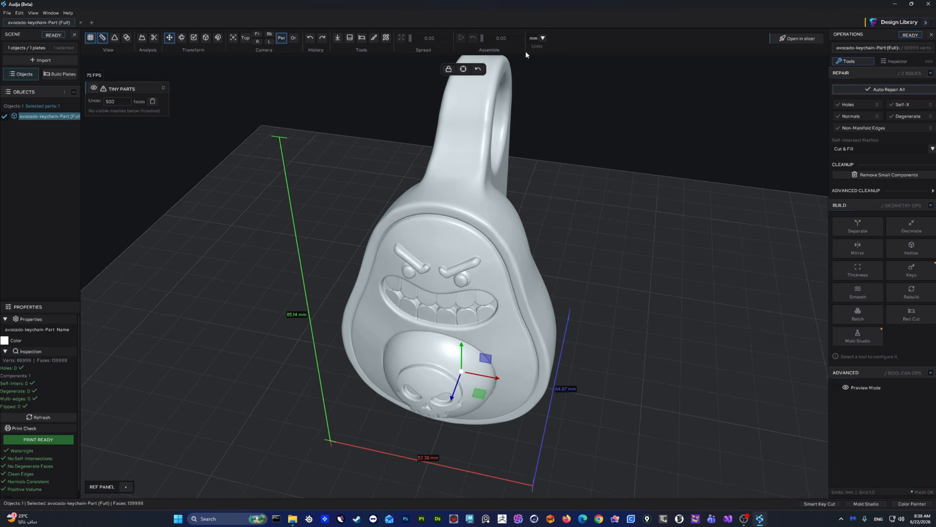
left_click(542, 39)
left_click(537, 54)
left_click(532, 69)
left_click(533, 77)
left_click(538, 38)
left_click(543, 45)
Step: Show the keychain's wireframe, examine the triangles around its teeth and face, and deselect the model
left_click(114, 38)
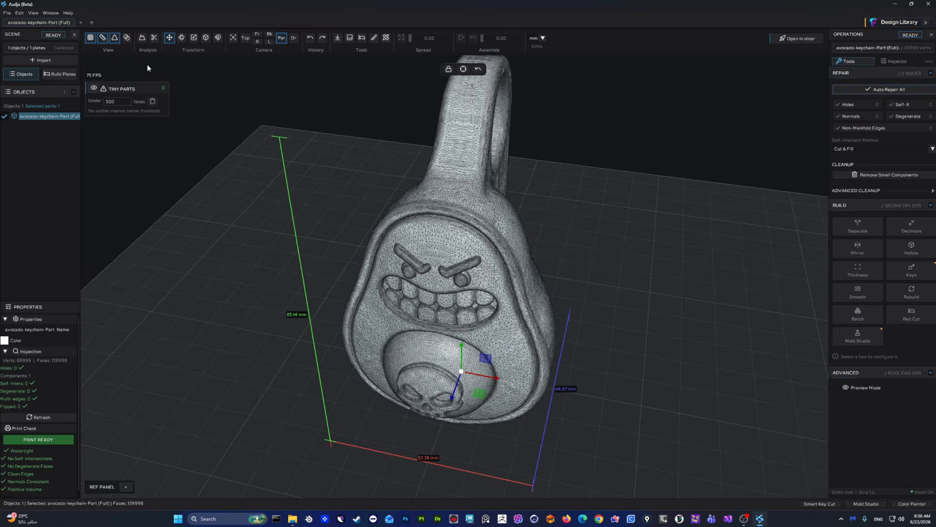
scroll(490, 273, "up", 10)
scroll(490, 275, "up", 4)
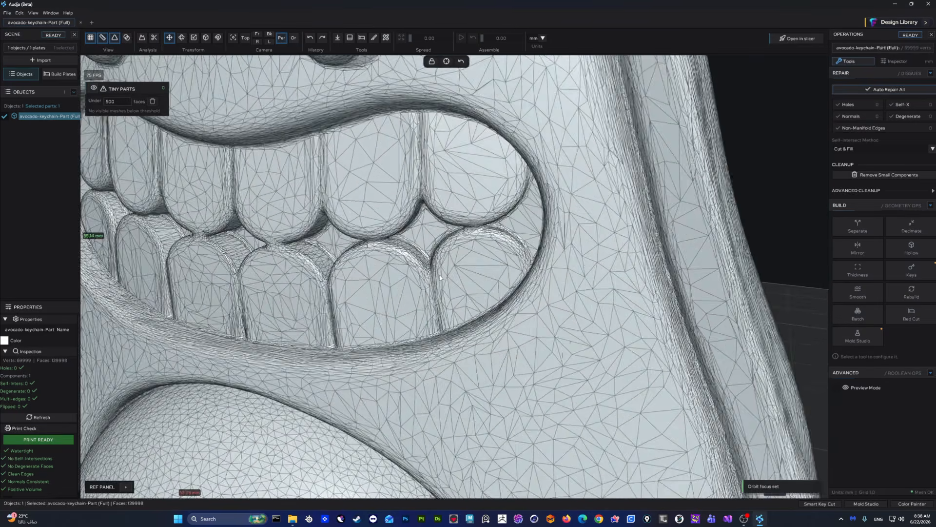
middle_click_drag(490, 274, 542, 288)
scroll(517, 293, "down", 4)
mouse_move(468, 297)
middle_mouse_down()
mouse_move(534, 357)
mouse_move(610, 349)
mouse_move(464, 298)
middle_mouse_up()
scroll(464, 225, "up", 5)
middle_click_drag(464, 226, 498, 251)
scroll(498, 253, "down", 10)
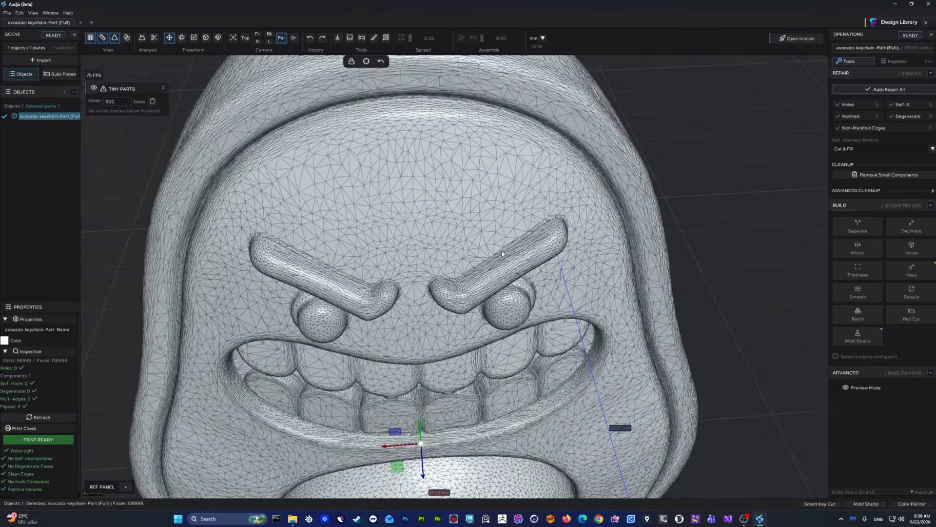
middle_click_drag(623, 247, 580, 259)
left_click(581, 256)
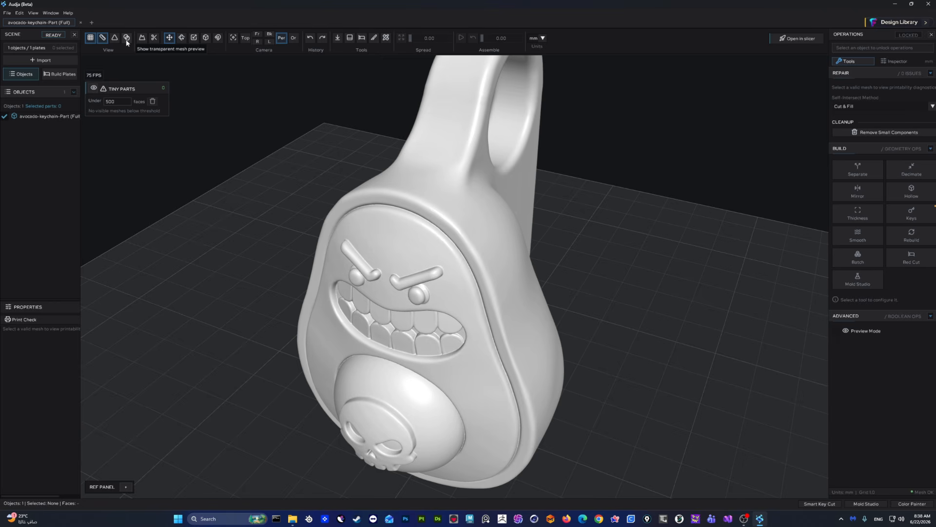
Step: Turn on the transparent mesh preview and vary its opacity up to 0.88 while inspecting the keychain
left_click(126, 38)
middle_click_drag(186, 86, 502, 254)
left_click_drag(562, 38, 553, 38)
middle_click_drag(521, 293, 379, 284)
left_click_drag(553, 38, 576, 42)
middle_click_drag(534, 321, 422, 254)
scroll(423, 255, "up", 4)
scroll(380, 309, "up", 2)
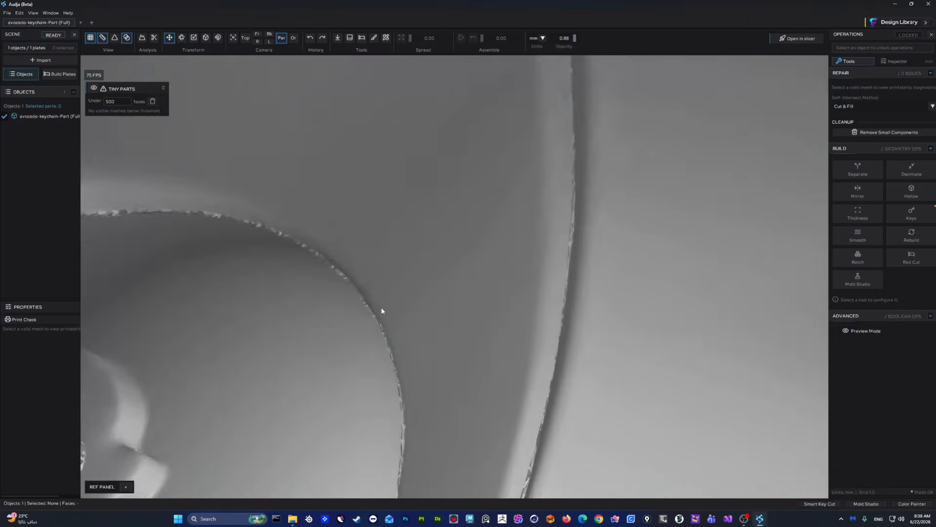
scroll(399, 298, "down", 5)
Step: Lower the preview opacity to about 0.19, inspect the see-through keychain, and turn off transparency
left_click_drag(576, 37, 555, 38)
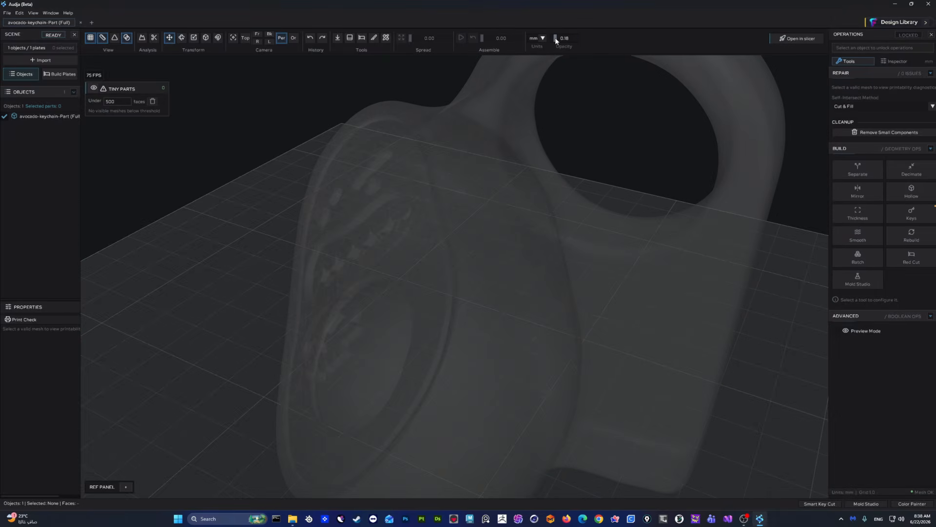
middle_click_drag(553, 145, 528, 271)
scroll(528, 271, "down", 5)
scroll(512, 246, "up", 2)
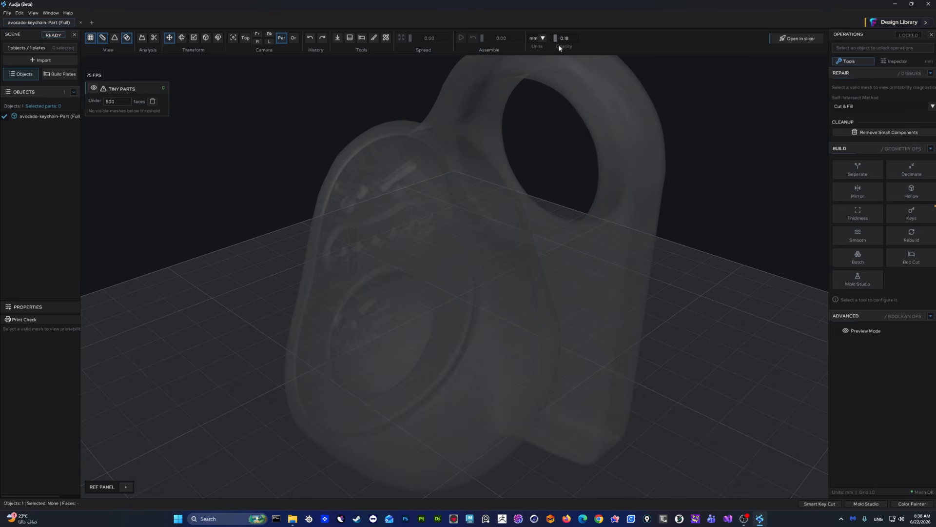
left_click(555, 39)
middle_click_drag(452, 244, 498, 278)
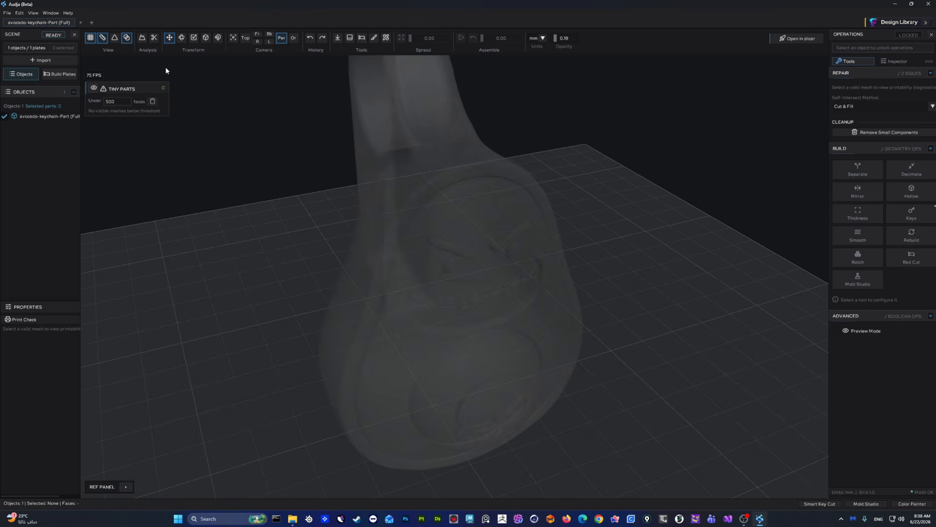
left_click(127, 37)
Step: Highlight the steep overhangs and examine them on the keychain's ring, underside and base
middle_click_drag(400, 168, 410, 243)
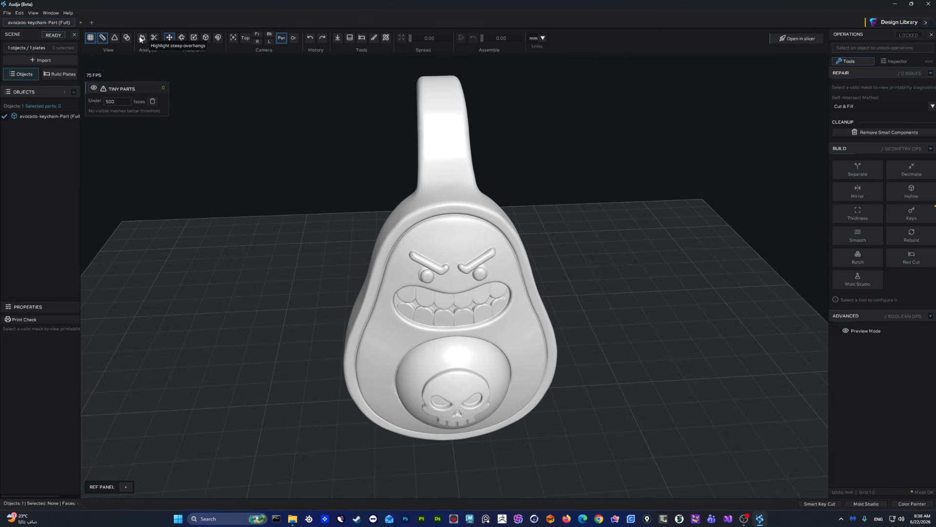
middle_click_drag(502, 191, 496, 212)
left_click_drag(468, 243, 515, 271)
scroll(556, 259, "up", 2)
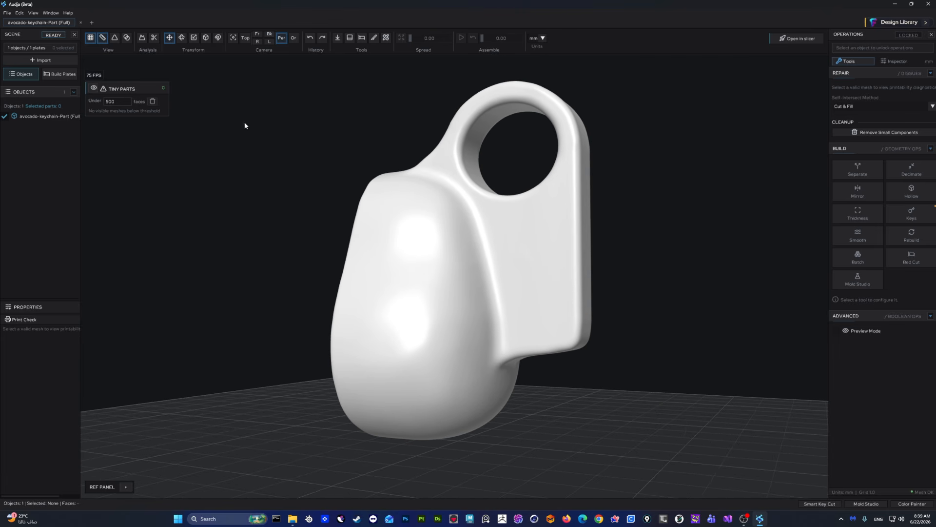
left_click(142, 39)
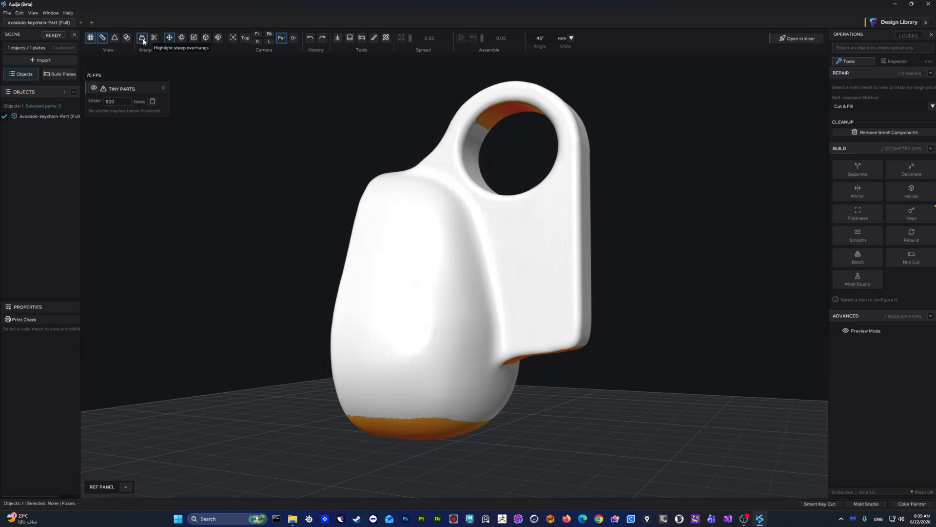
left_click_drag(273, 127, 370, 111)
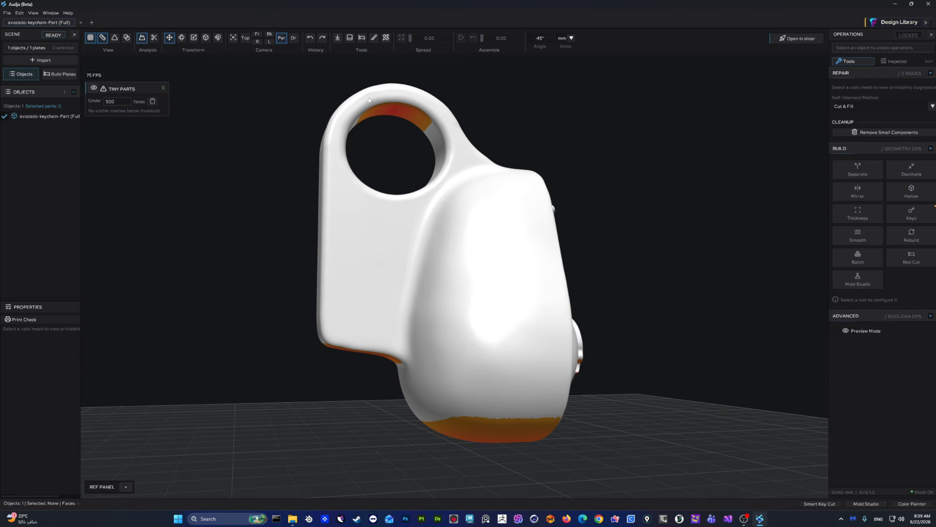
left_click_drag(450, 363, 606, 399)
left_click_drag(524, 434, 445, 288)
left_click_drag(496, 178, 517, 351)
Step: Select the keychain and try tilting it with the Rotate tool to see how the overhang areas change
left_click(482, 209)
key("r")
left_click_drag(490, 262, 478, 300)
left_click_drag(580, 352, 693, 346)
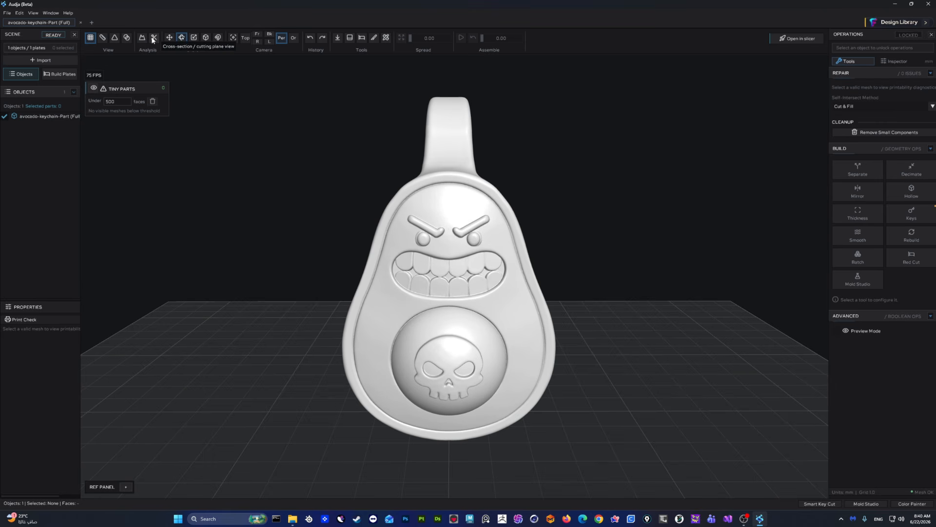
Step: Show a cross-section of the keychain along the X axis, inspect the cut, and turn the section view off
left_click(153, 39)
left_click_drag(468, 263, 607, 228)
scroll(407, 178, "up", 5)
left_click_drag(406, 179, 476, 245)
scroll(493, 268, "down", 3)
scroll(480, 238, "up", 5)
scroll(495, 215, "up", 3)
scroll(495, 215, "down", 6)
scroll(490, 245, "down", 2)
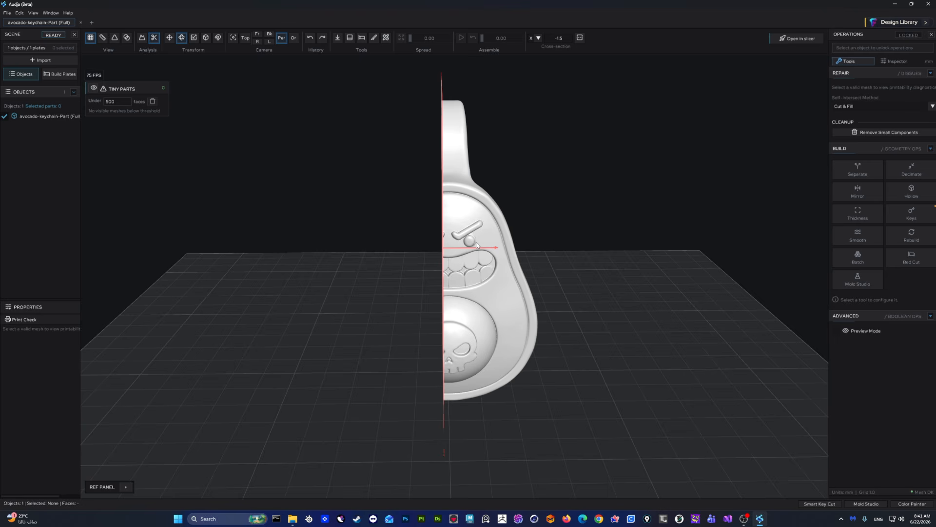
left_click(155, 36)
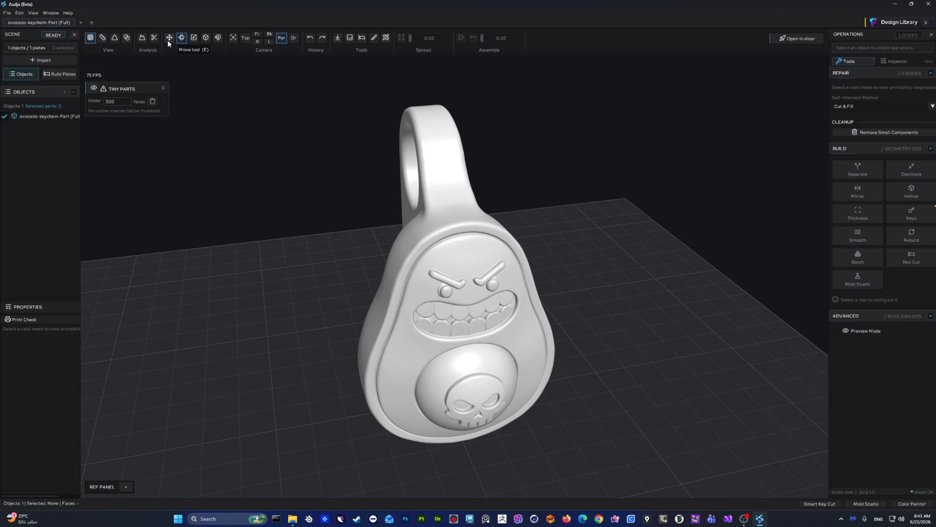
Step: Select the avocado keychain and reposition it on the build plate with the Move tool
left_click(454, 279)
middle_click_drag(544, 260, 572, 284)
left_click_drag(467, 432, 435, 405)
middle_click_drag(508, 387, 442, 363)
left_click_drag(425, 377, 389, 413)
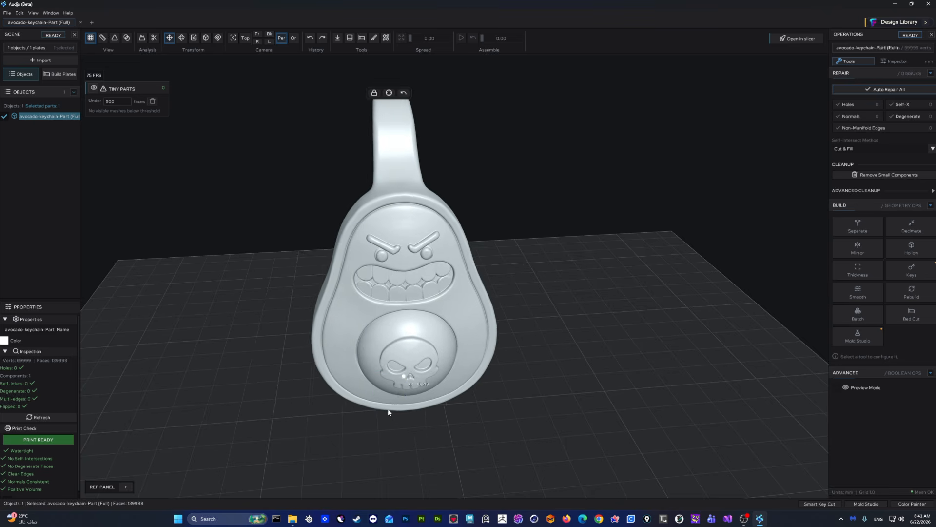
Step: Try rotating the avocado keychain onto its side with the Rotate tool and undo the rotation
middle_click_drag(390, 410, 461, 361)
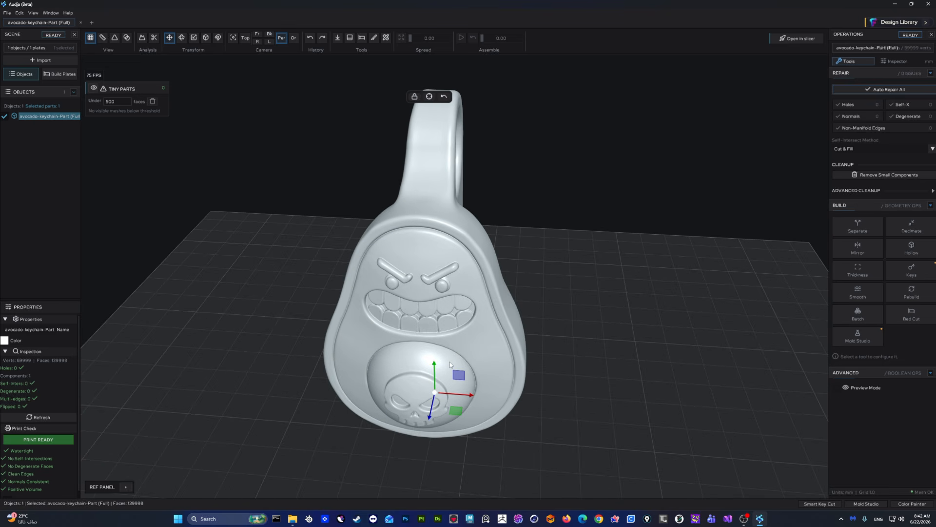
key("e")
left_click_drag(457, 240, 417, 257)
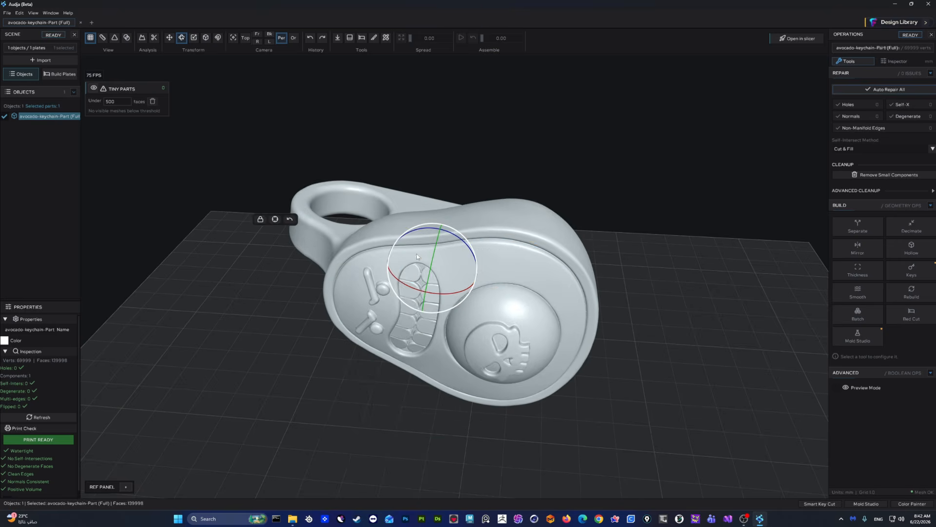
key("ctrl+z")
middle_click_drag(498, 275, 535, 274)
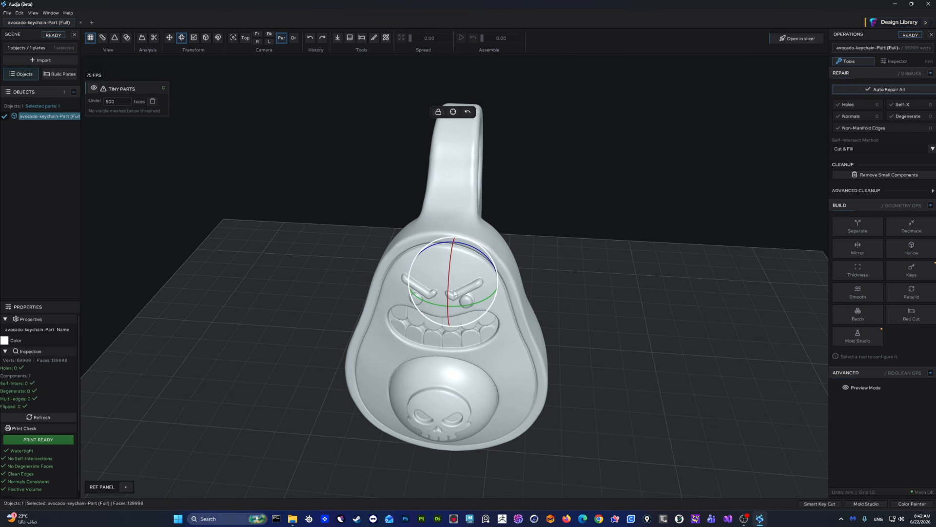
Step: Try scaling the keychain uniformly with the Scale tool
key("s")
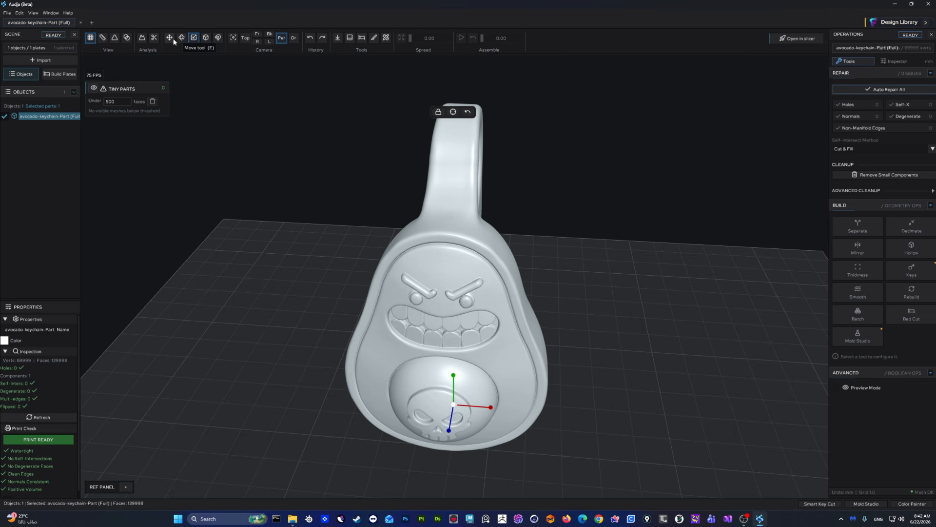
key("r")
key("s")
left_click_drag(455, 405, 477, 362)
scroll(488, 358, "down", 4)
left_click_drag(541, 349, 663, 329)
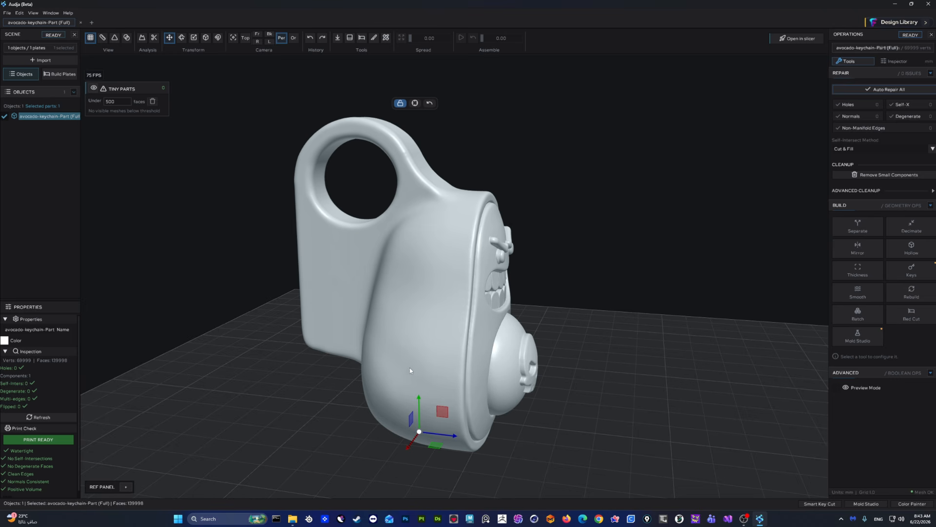
Step: Move the keychain's unlocked pivot up to the flat tab below the ring and lock it there
left_click_drag(418, 400, 417, 253)
left_click_drag(442, 286, 420, 295)
left_click(400, 103)
middle_click_drag(421, 295, 496, 363)
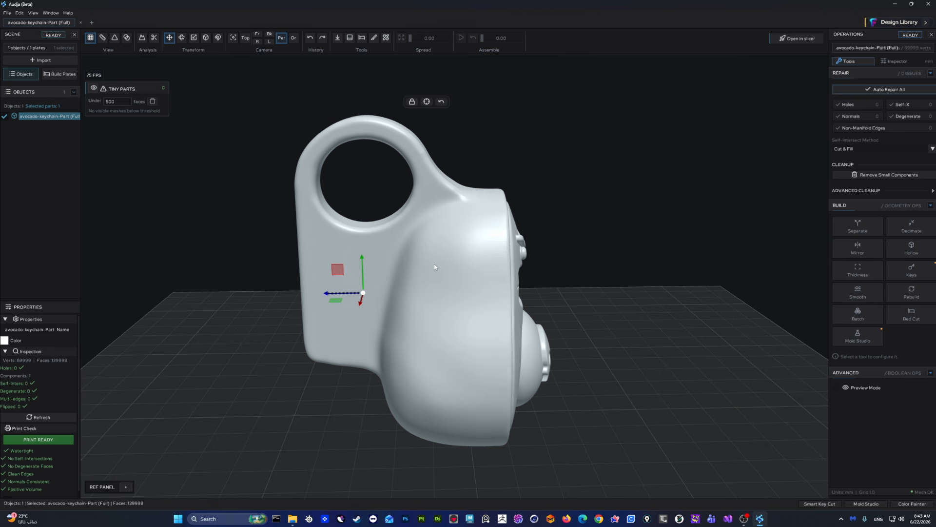
Step: Center the pivot on the keychain and reset the pivot with the floating pivot controls
middle_click_drag(434, 267, 459, 287)
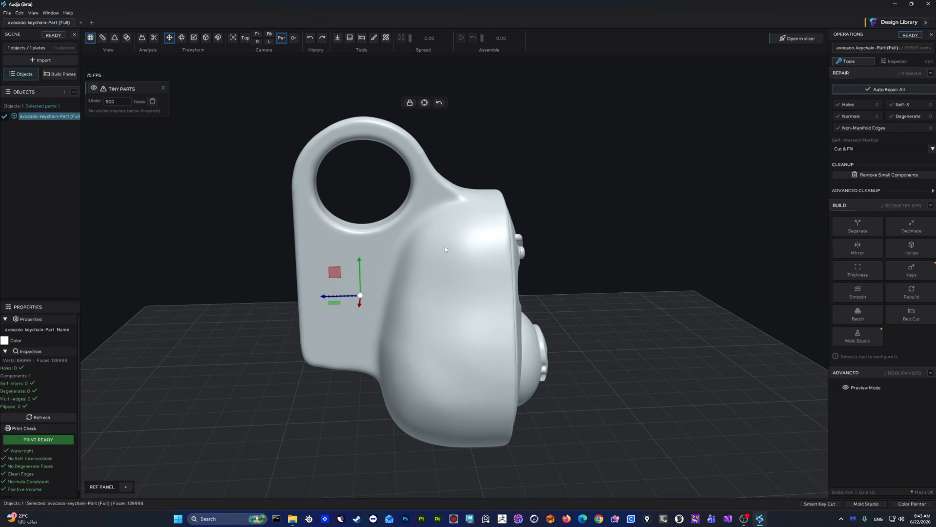
left_click(426, 103)
middle_click_drag(546, 218, 591, 253)
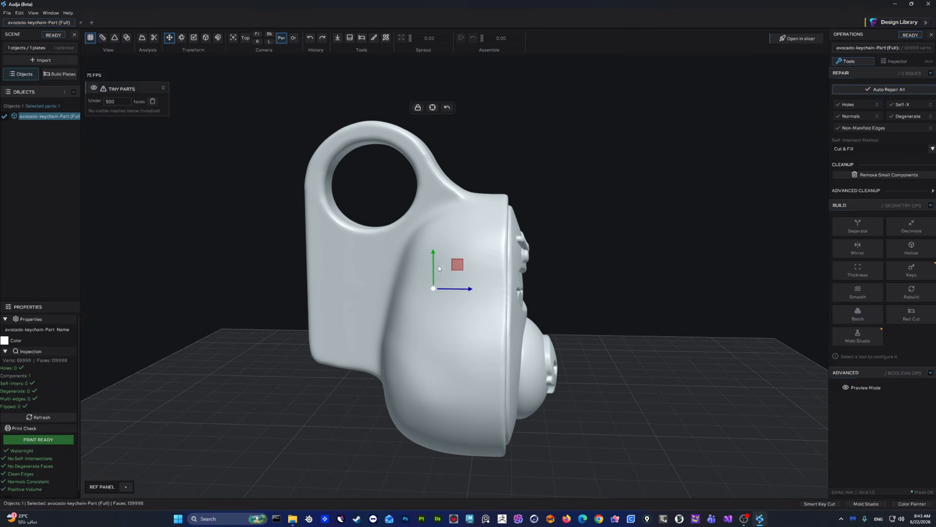
left_click(447, 109)
middle_click_drag(648, 312, 560, 316)
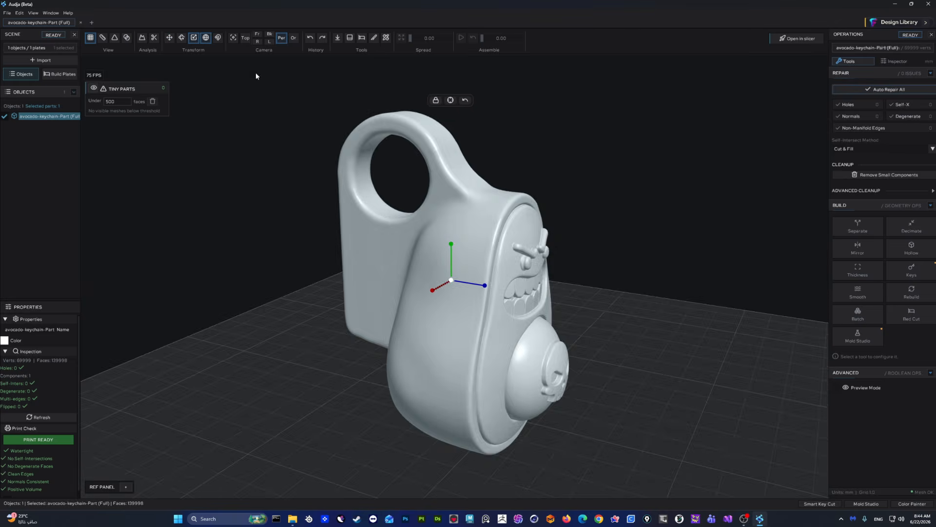
Step: Rotate the keychain around the pivot at its ring and set the gizmo to local space
middle_click_drag(615, 213, 576, 222)
middle_click_drag(619, 260, 585, 249)
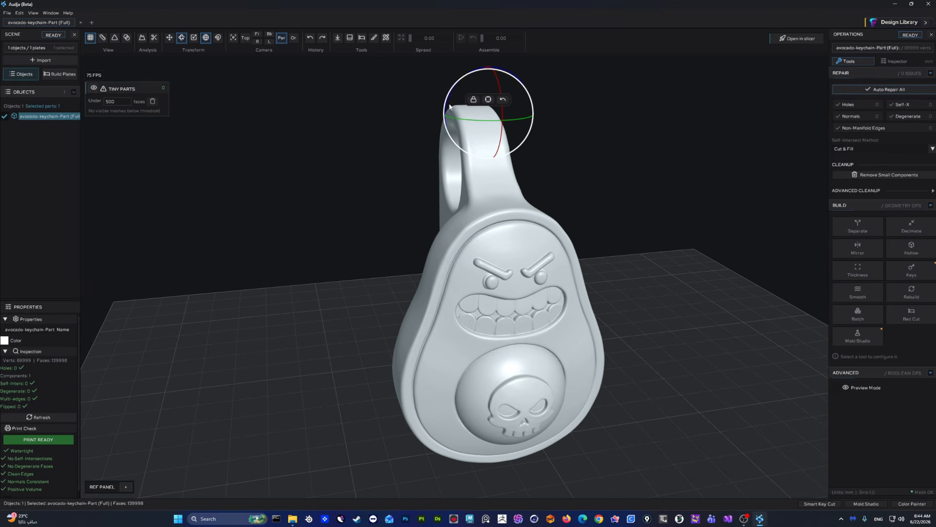
left_click_drag(447, 106, 475, 163)
middle_click_drag(454, 244, 478, 312)
left_click_drag(443, 99, 432, 74)
scroll(442, 99, "down", 3)
middle_click_drag(557, 197, 478, 216)
left_click(210, 43)
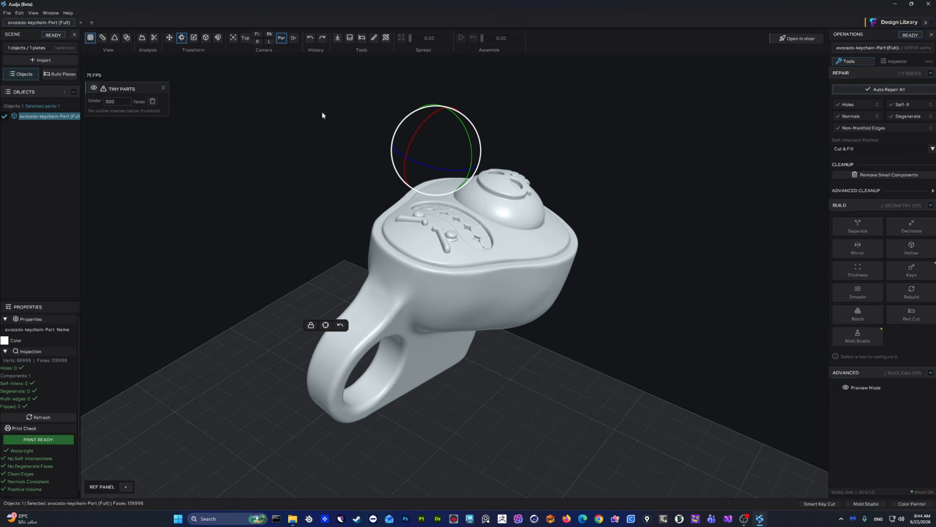
Step: Rotate the keychain further around its local axes so it is tilted off the build plate
left_click_drag(464, 128, 471, 167)
middle_click_drag(389, 90, 455, 193)
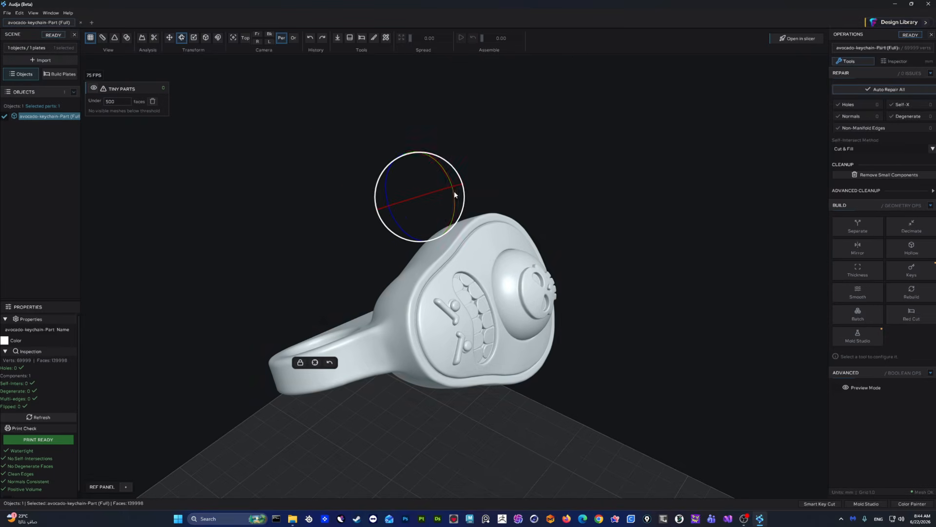
left_click(433, 193)
left_click(438, 250)
left_click_drag(432, 193, 414, 199)
middle_click_drag(498, 214, 475, 199)
scroll(472, 226, "up", 3)
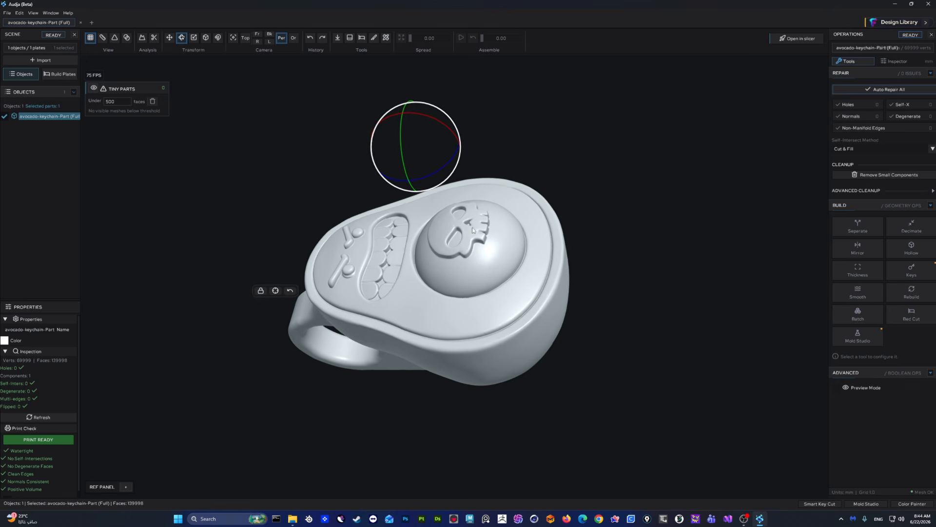
Step: Activate the Move tool on the tilted keychain and switch the gizmo from local to world space
left_click(169, 37)
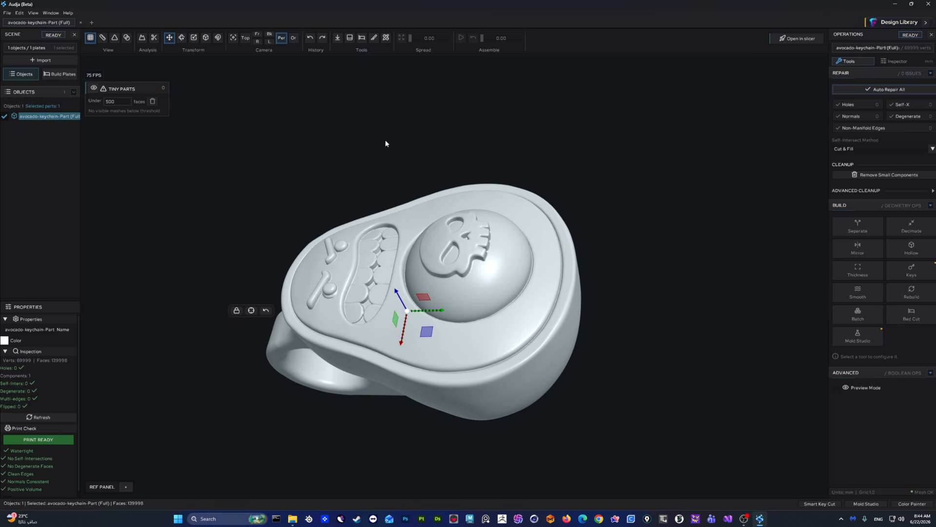
middle_click_drag(480, 276, 554, 285)
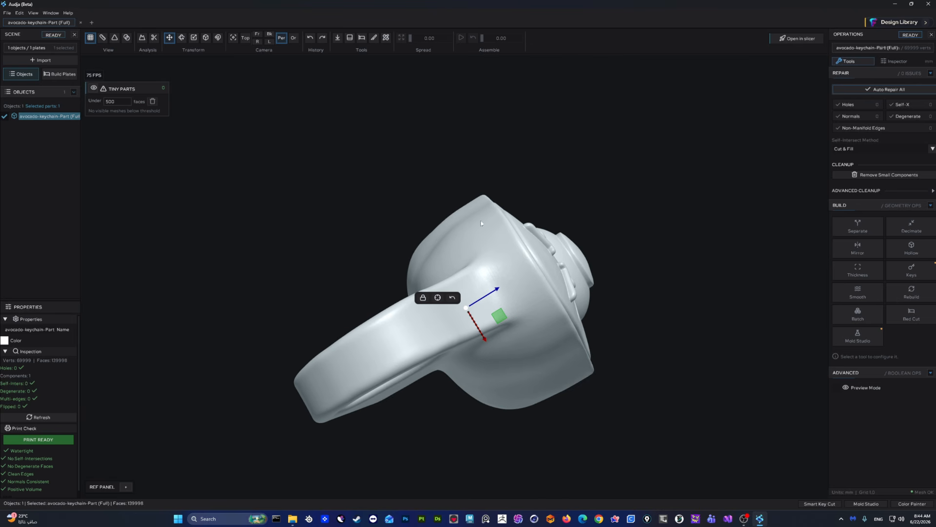
mouse_move(469, 312)
middle_mouse_down()
mouse_move(501, 293)
mouse_move(468, 301)
middle_mouse_up()
middle_click_drag(470, 333, 472, 308)
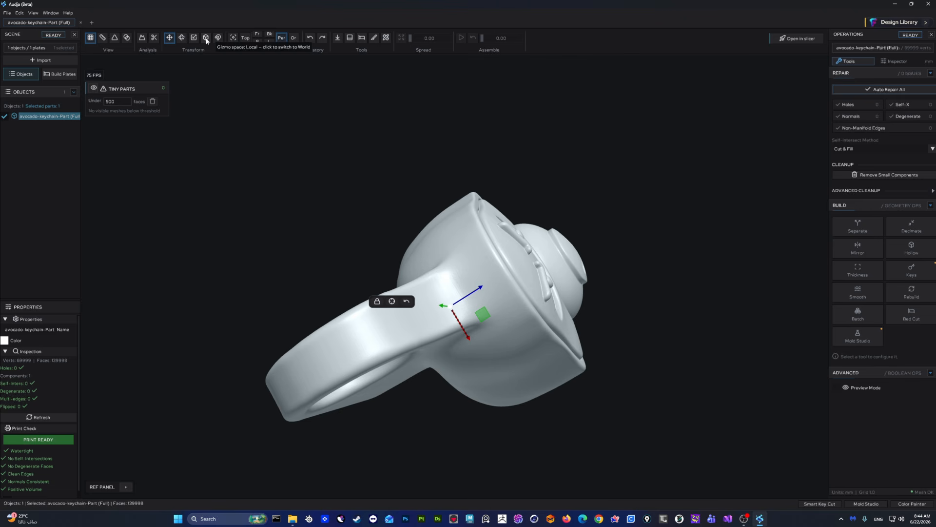
middle_click_drag(471, 298, 465, 301)
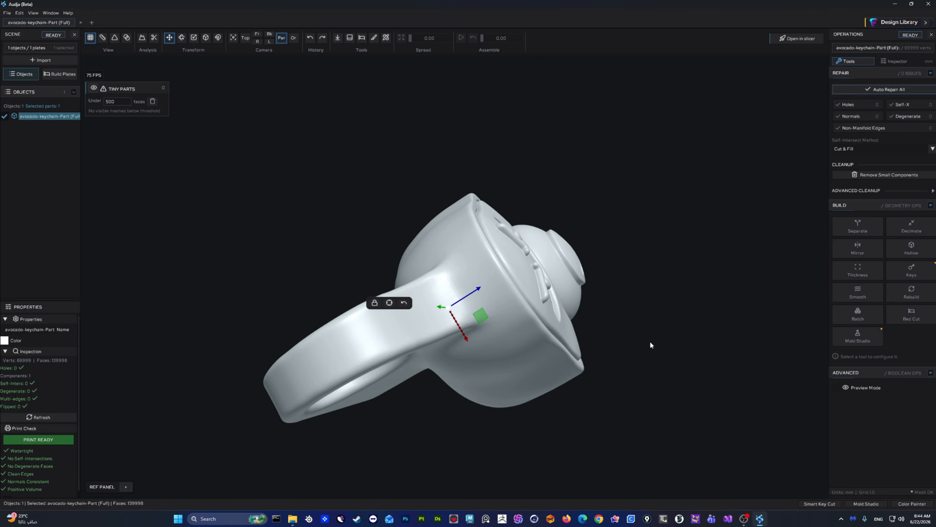
left_click(206, 39)
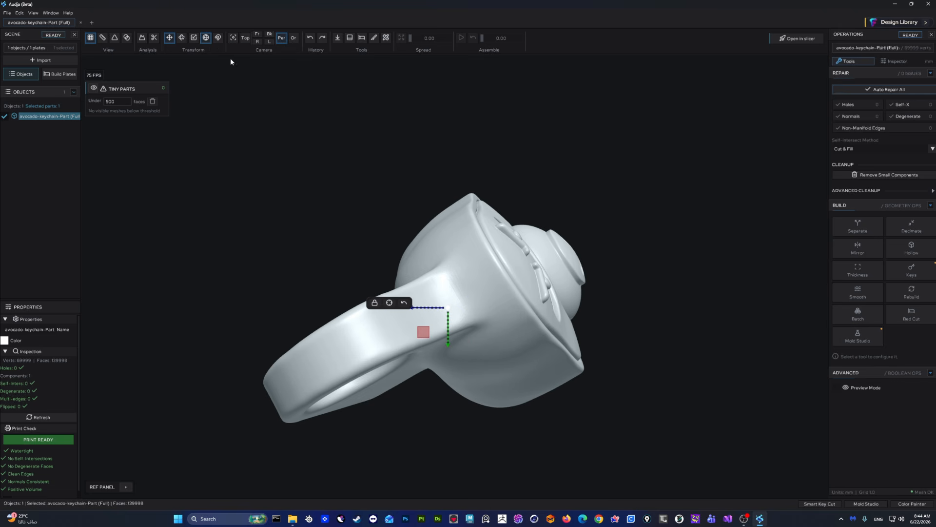
middle_click_drag(504, 316, 446, 300)
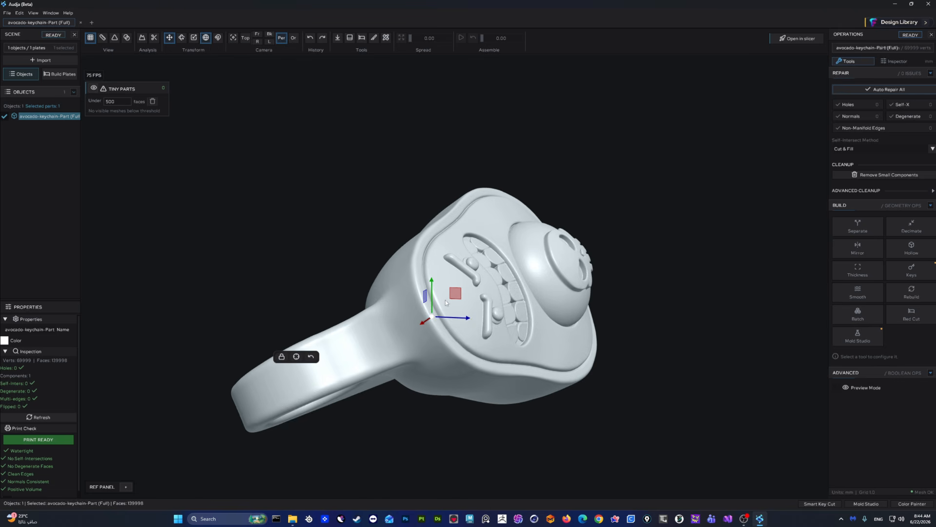
Step: Compare the local and world gizmo axes, shift the keychain slightly upward in world space, and return to local space
left_click(206, 38)
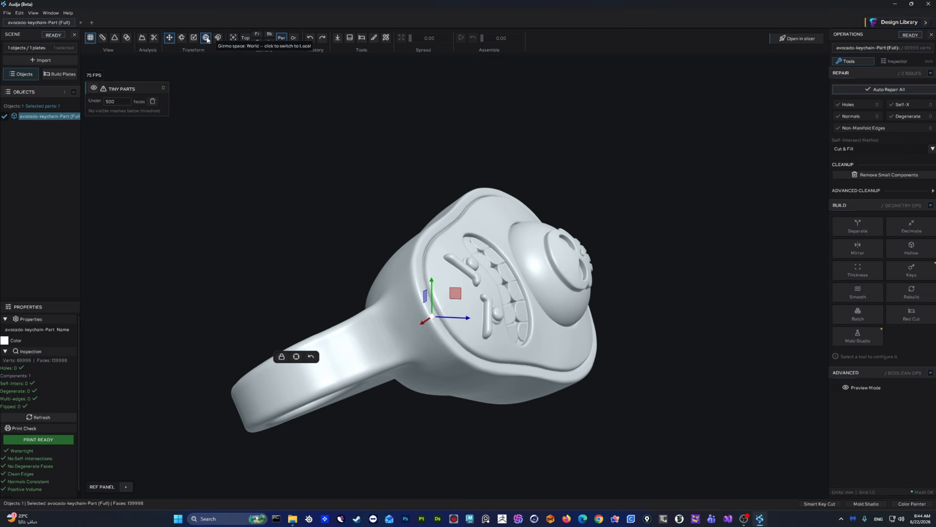
left_click(206, 38)
middle_click_drag(500, 206, 410, 305)
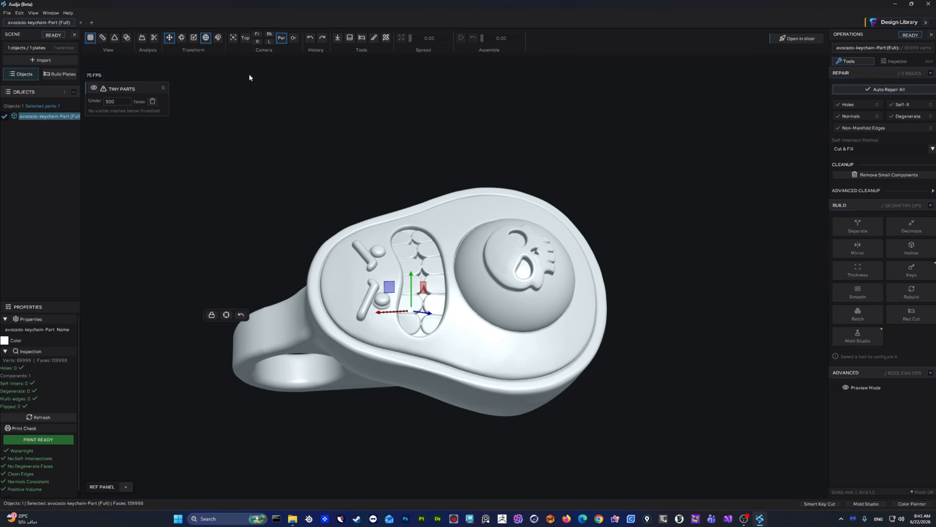
middle_click_drag(409, 268, 402, 239)
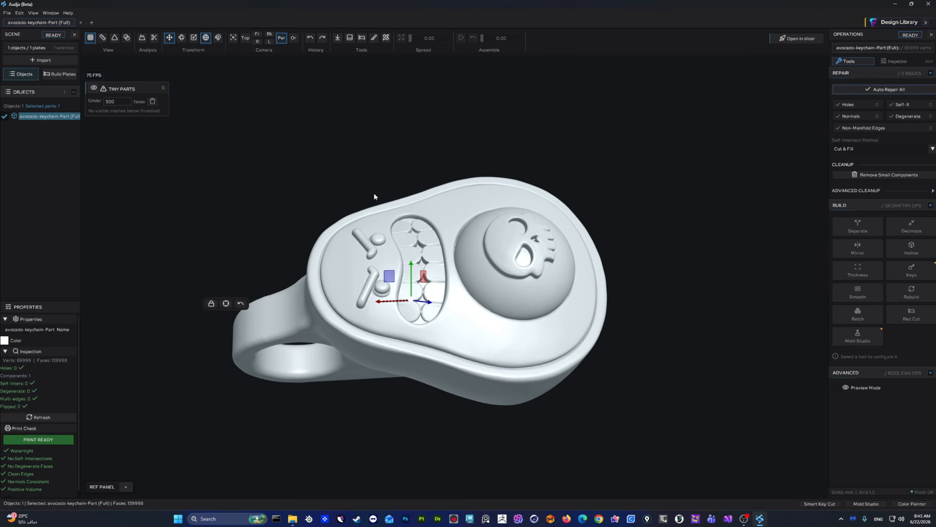
left_click(206, 38)
Step: Inspect the keychain's face up close and reframe the selected keychain to try the frame command
middle_click_drag(486, 343, 573, 249)
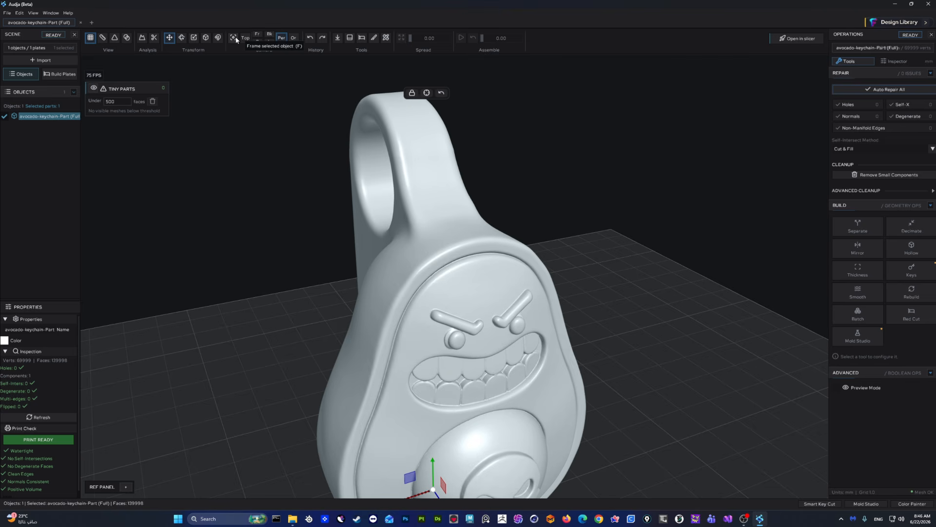
scroll(464, 341, "up", 10)
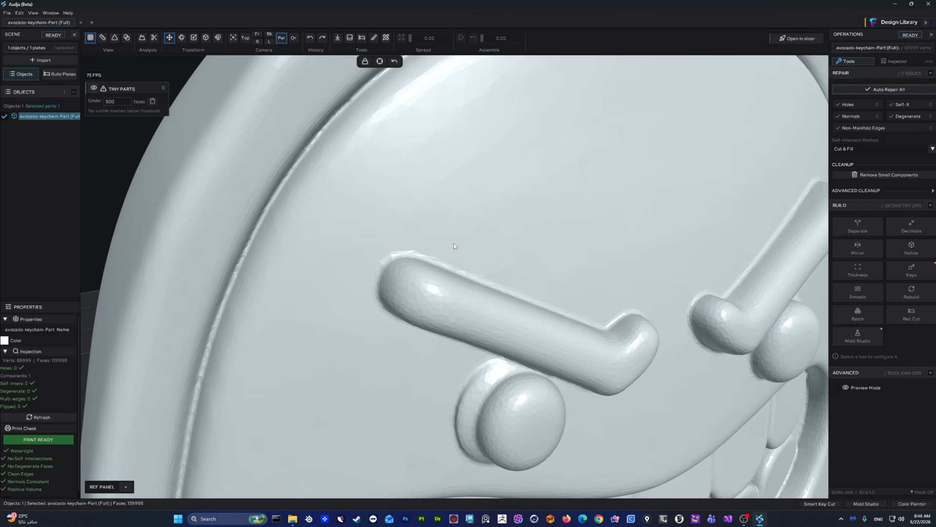
left_click(233, 38)
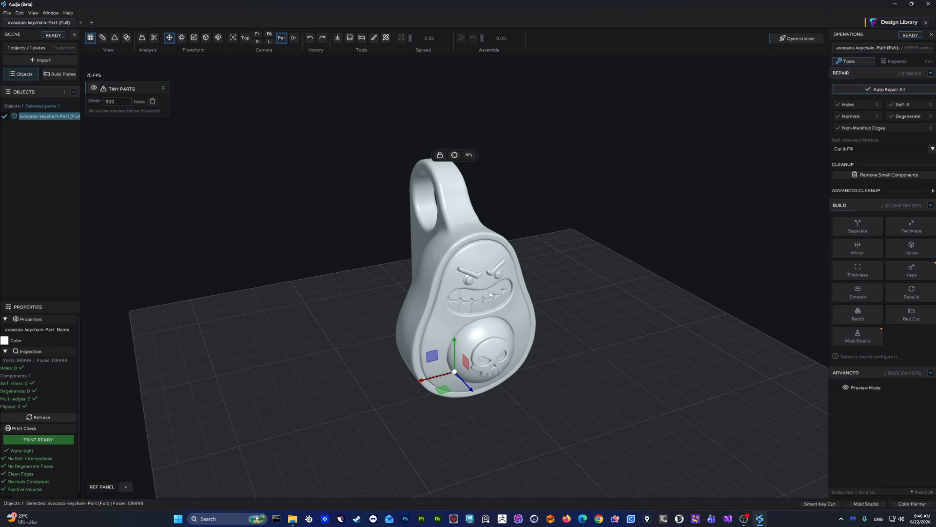
scroll(490, 293, "up", 6)
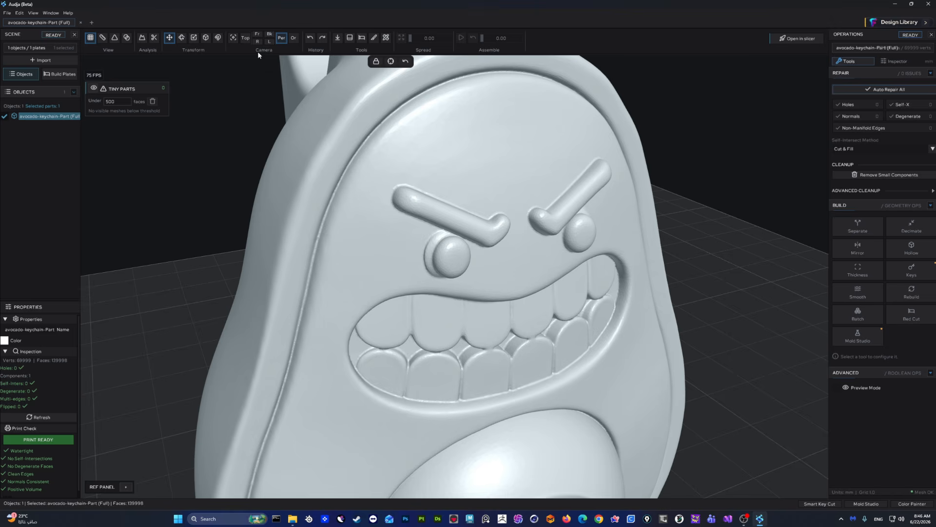
Step: View the keychain from the top, front, back, right and left camera presets and return to an angled view
left_click(248, 41)
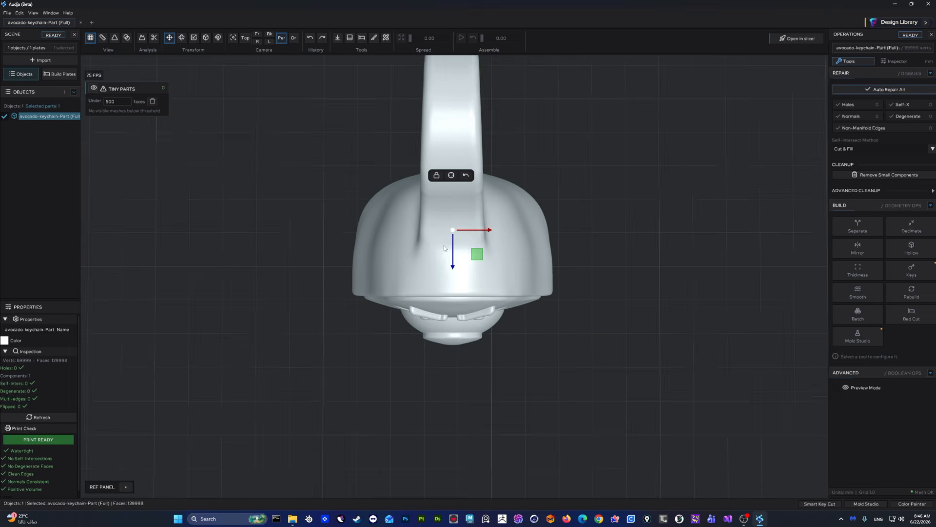
left_click(257, 38)
left_click(270, 38)
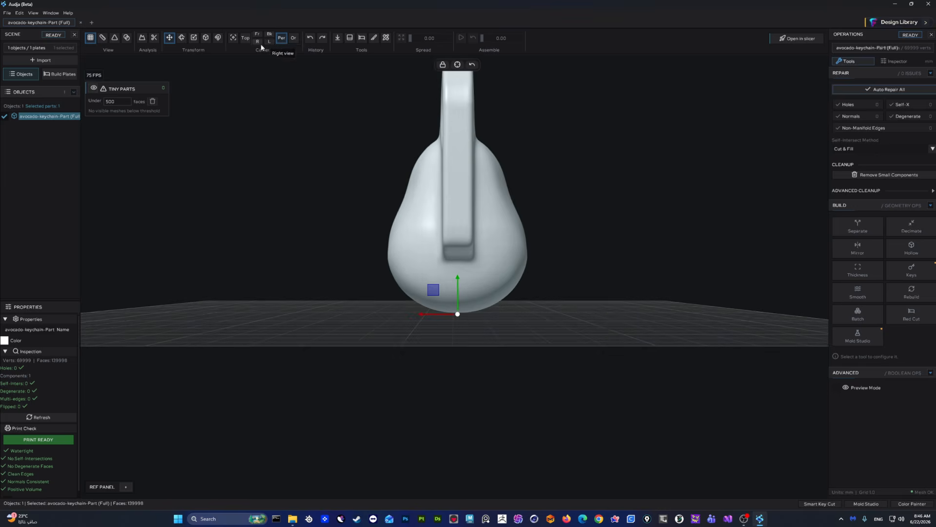
left_click(261, 44)
left_click(269, 43)
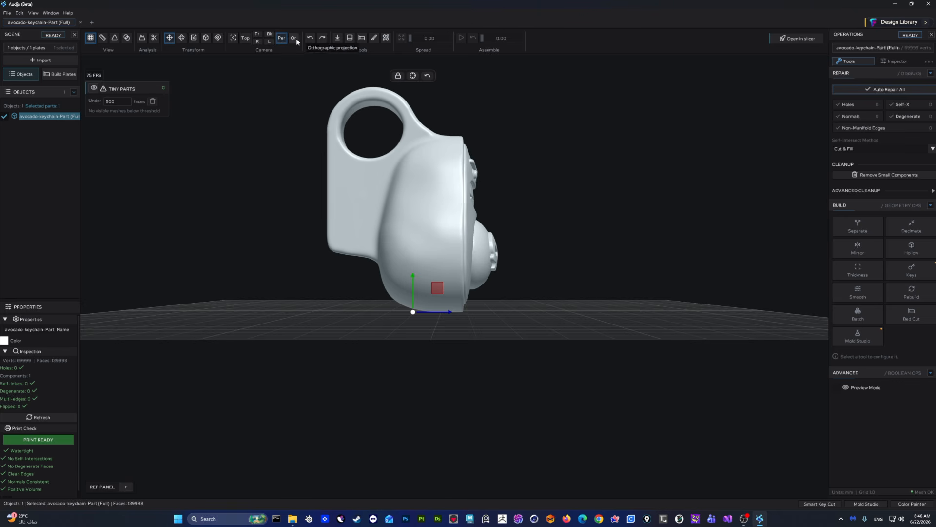
middle_click_drag(348, 109, 366, 165)
left_click_drag(482, 263, 322, 83)
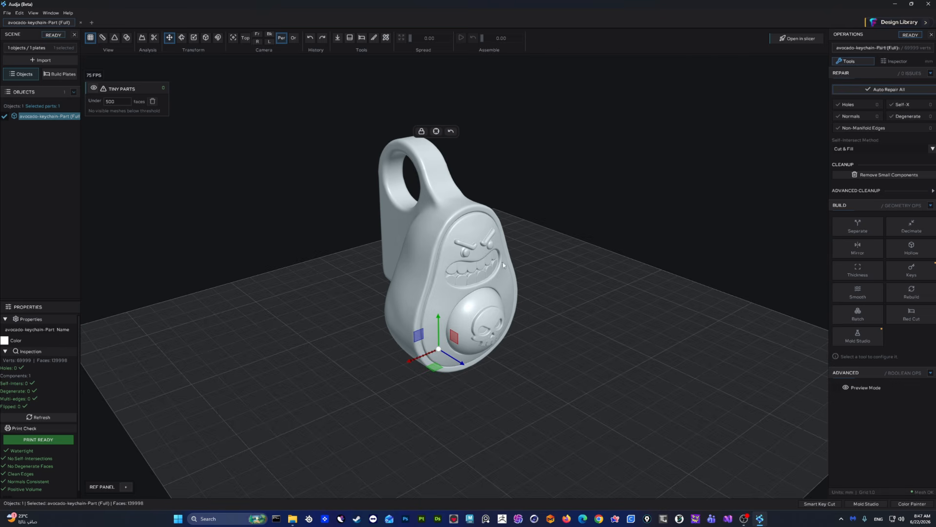
left_click_drag(506, 264, 501, 265)
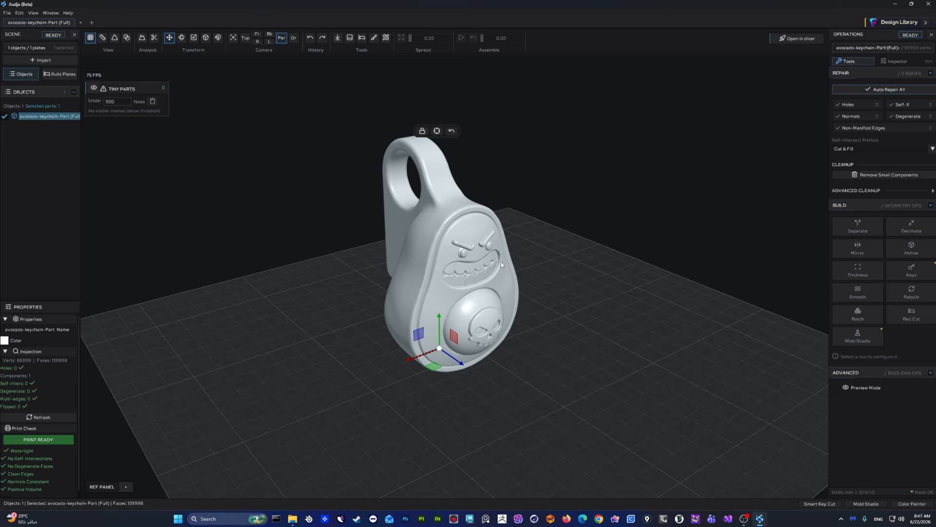
Step: Switch to orthographic projection, check the right, front and back views, and restore perspective projection
left_click(293, 39)
left_click_drag(505, 188, 726, 267)
left_click(258, 41)
left_click(257, 34)
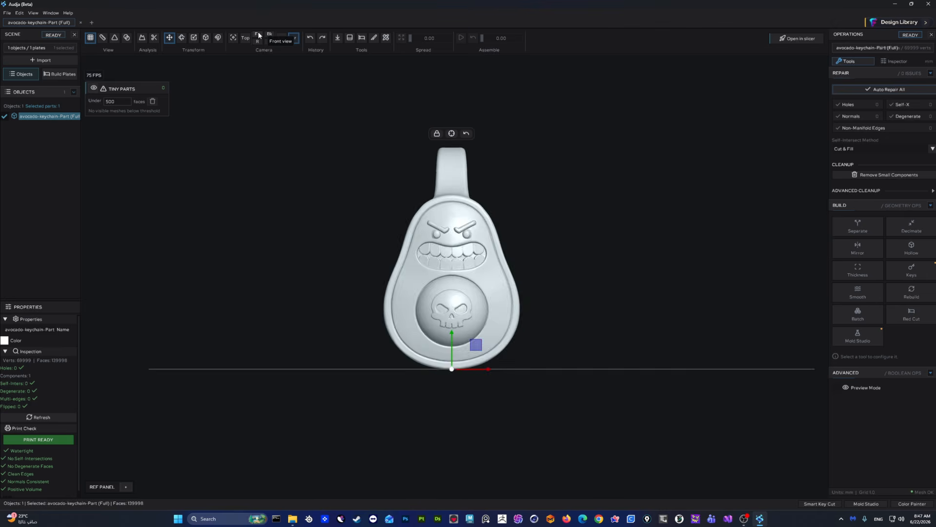
left_click(270, 34)
left_click(283, 39)
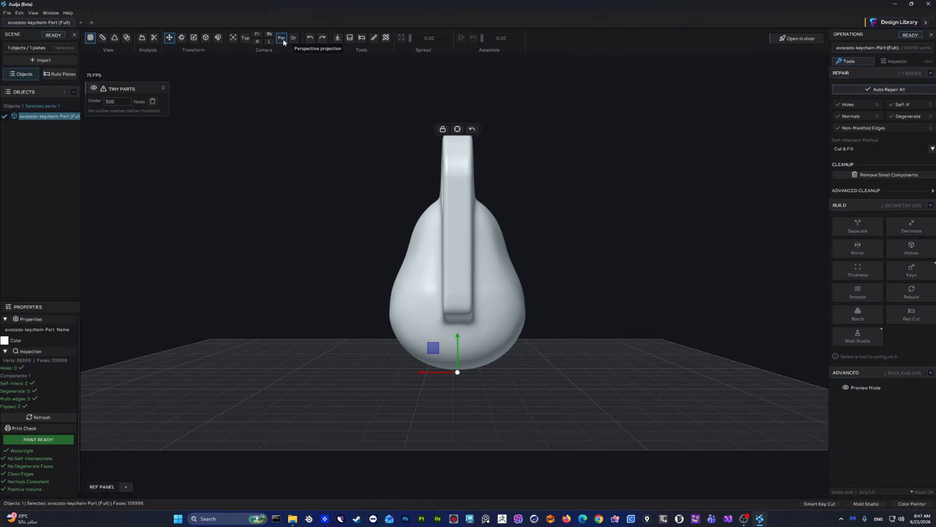
Step: Compare orthographic and perspective projection once more using the preset side views, ending in an angled perspective view
left_click(293, 38)
left_click(258, 41)
left_click(257, 34)
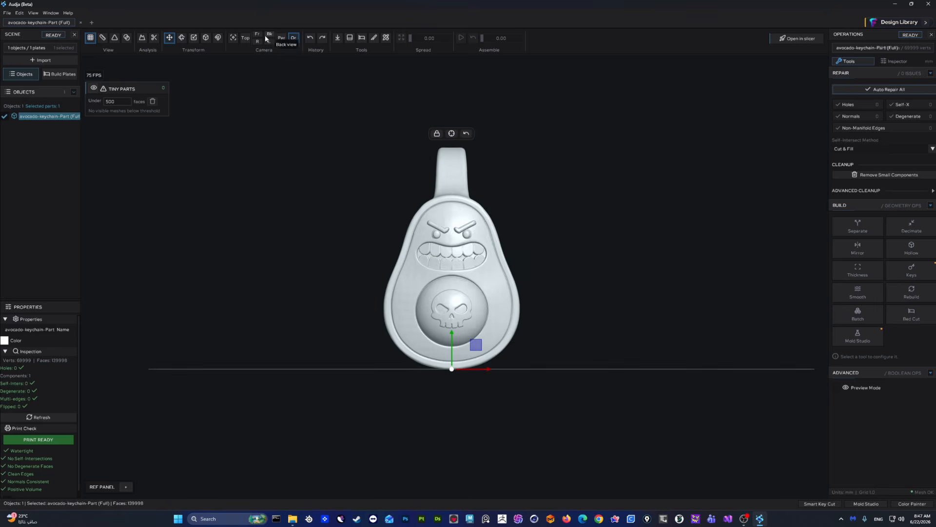
left_click(270, 35)
left_click(281, 39)
left_click_drag(625, 245, 541, 288)
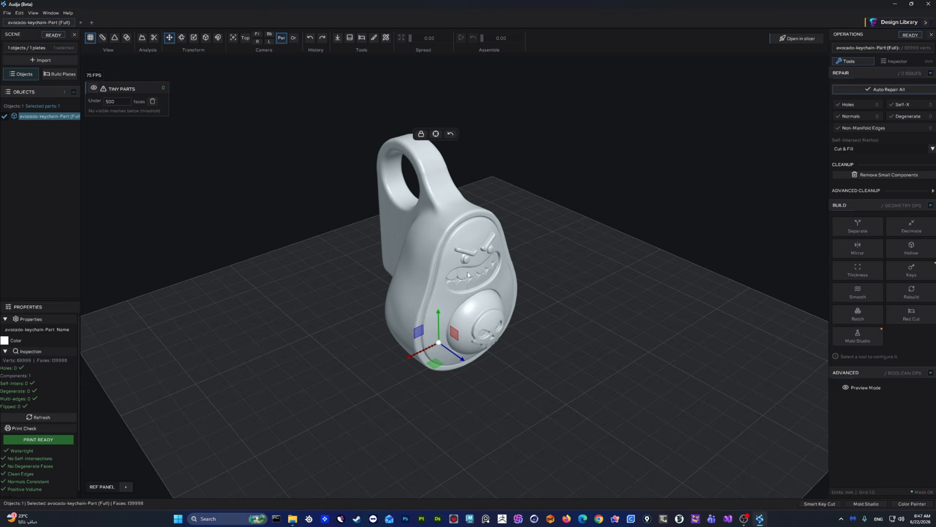
Step: Inspect the keychain's face and body up close from several angles
scroll(453, 251, "up", 10)
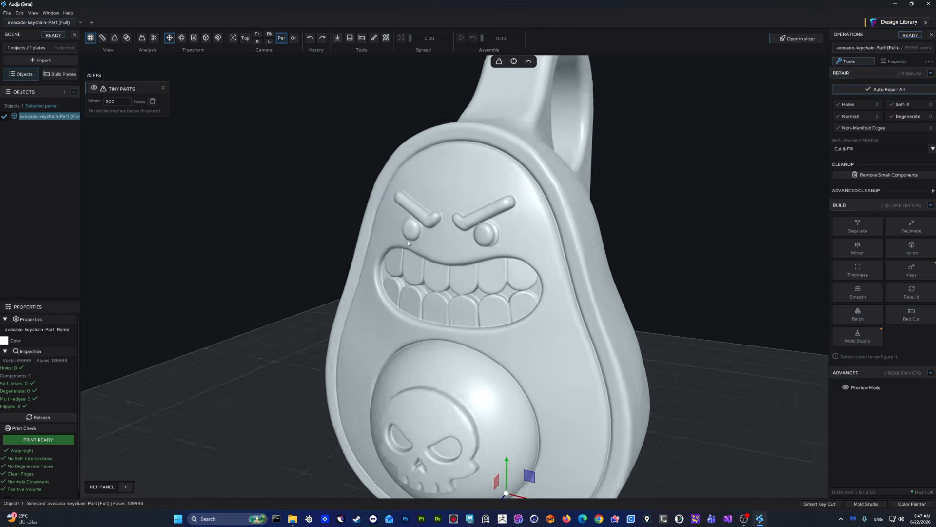
scroll(496, 276, "up", 5)
left_click_drag(497, 277, 480, 325)
scroll(575, 299, "down", 6)
middle_click_drag(480, 325, 508, 283)
scroll(507, 273, "down", 2)
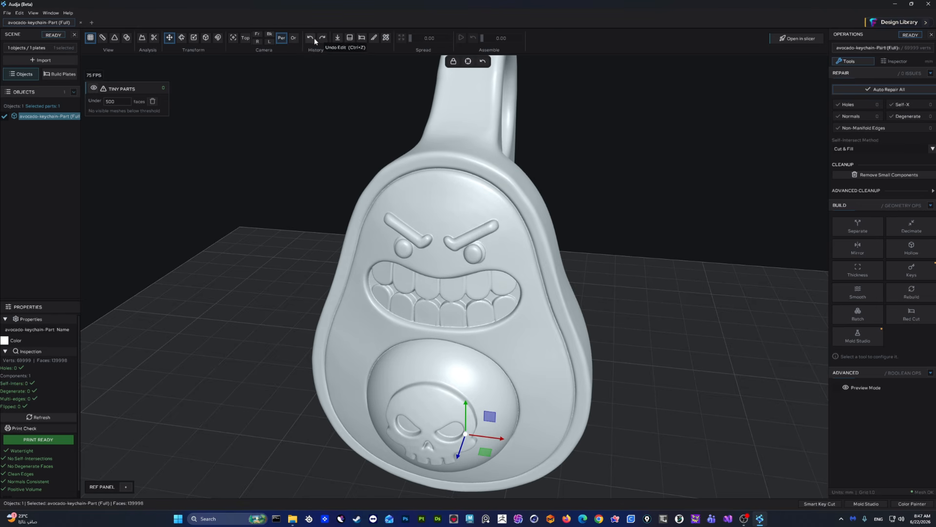
left_click_drag(440, 213, 461, 213)
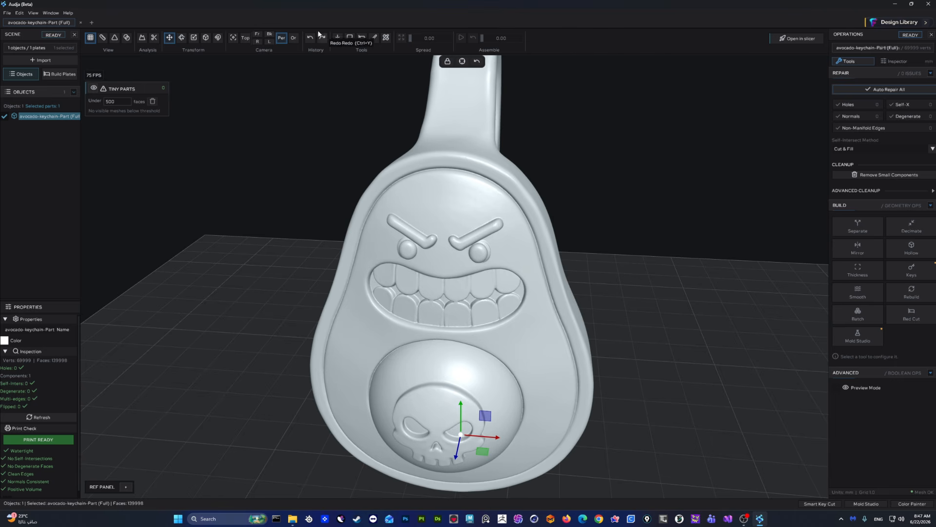
Step: Try lifting the keychain above the build plate and undo the move
left_click_drag(447, 146, 502, 177)
scroll(464, 210, "down", 5)
left_click_drag(473, 219, 554, 290)
middle_click_drag(555, 289, 497, 359)
left_click_drag(497, 359, 540, 187)
middle_click_drag(540, 188, 534, 217)
scroll(536, 192, "down", 3)
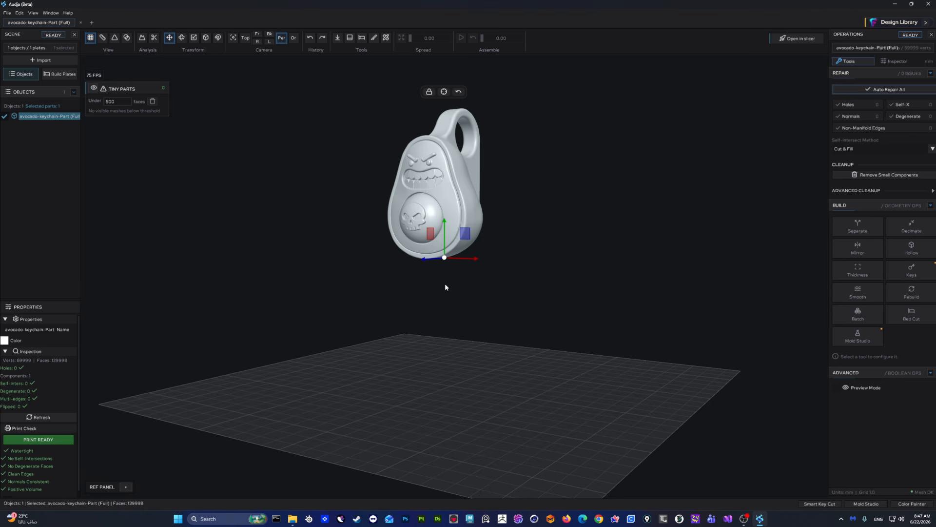
middle_click_drag(543, 213, 549, 202)
left_click_drag(549, 201, 542, 213)
key("ctrl+z")
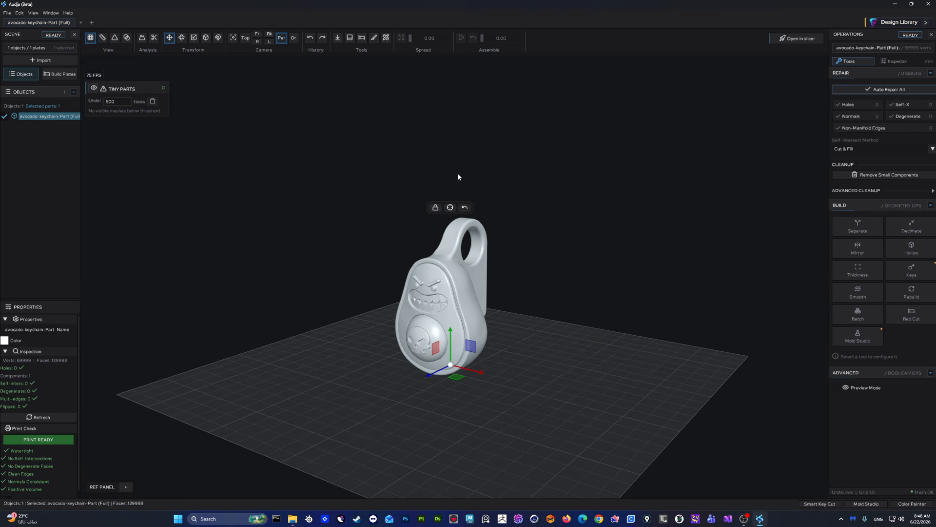
Step: Lift the keychain above the build plate, drop it onto the plate, and lift it again
left_click_drag(449, 327, 313, 65)
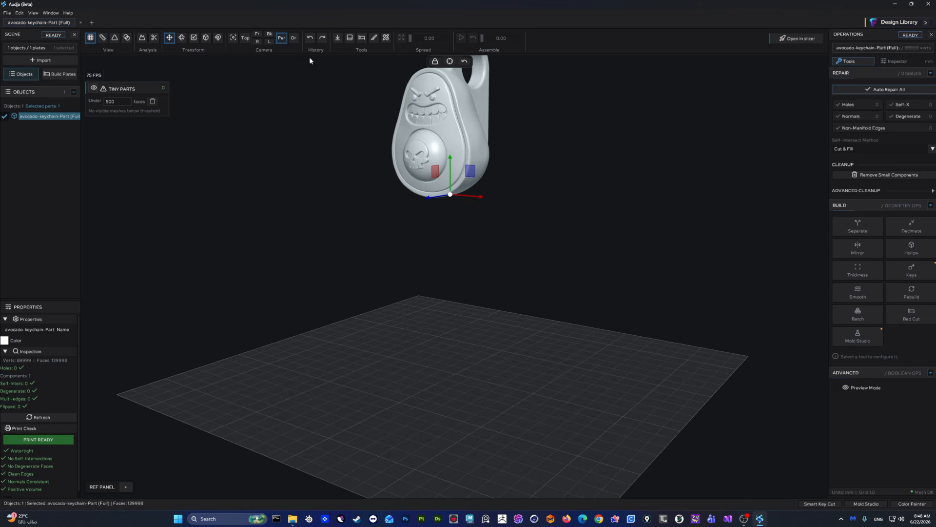
left_click(338, 39)
left_click_drag(443, 320, 548, 206)
middle_click_drag(548, 206, 517, 256)
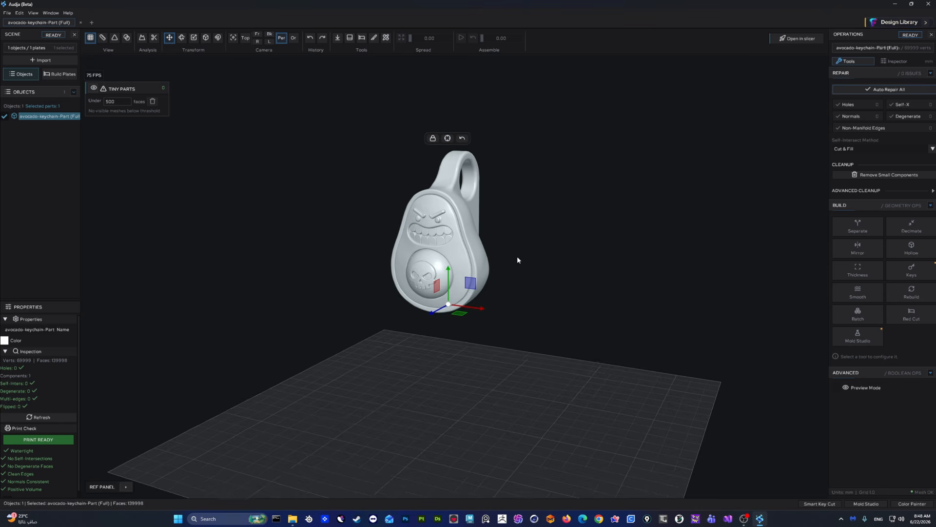
scroll(516, 255, "up", 5)
mouse_move(461, 225)
middle_mouse_down()
mouse_move(537, 227)
mouse_move(466, 236)
middle_mouse_up()
scroll(537, 228, "down", 5)
Step: Try rotating the lifted keychain onto its side and undo the last two changes
key("r")
middle_click_drag(574, 253, 499, 231)
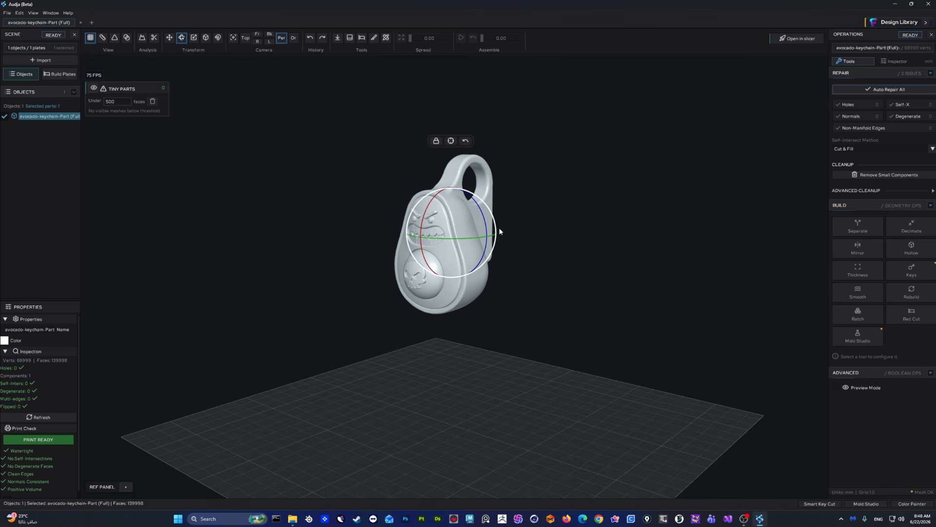
left_click_drag(481, 214, 517, 291)
middle_click_drag(517, 292, 582, 303)
middle_click_drag(570, 374, 507, 161)
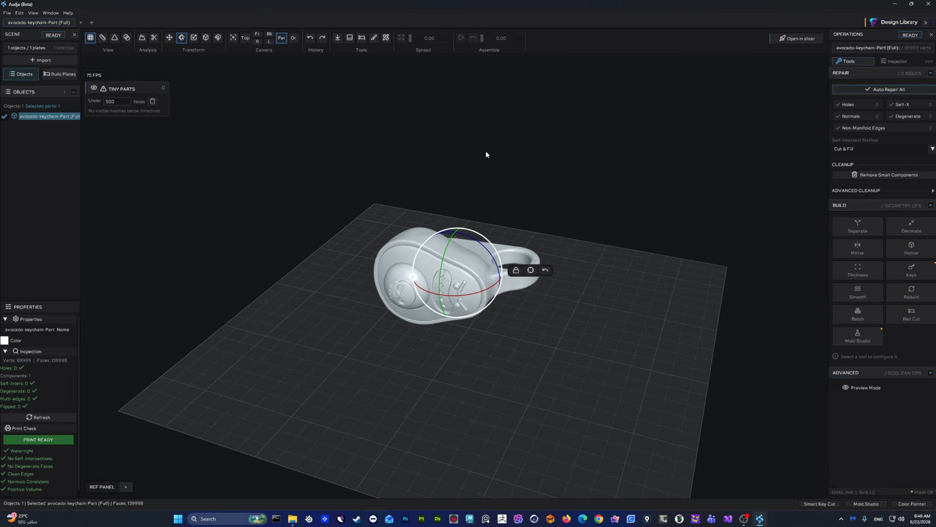
middle_click_drag(359, 66, 502, 299)
key("ctrl+z")
key("ctrl+z")
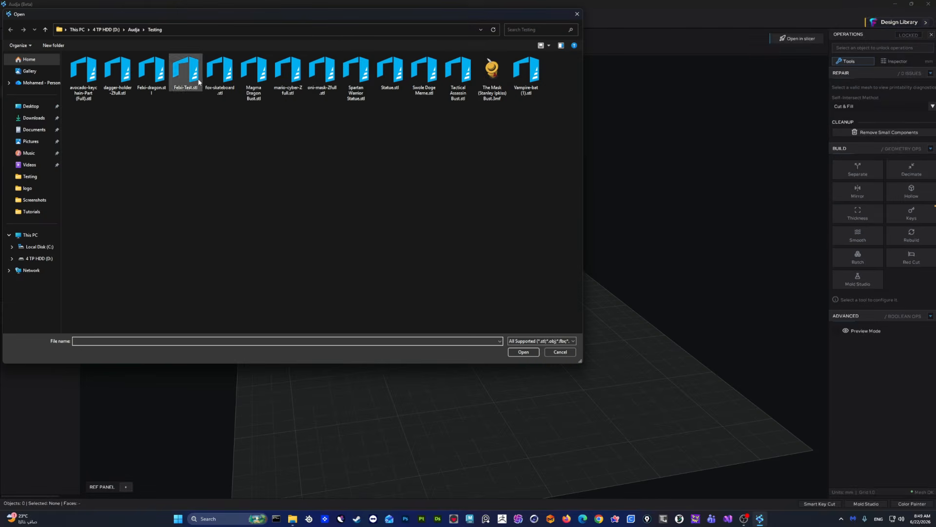
Step: Open Statue.stl from the Testing folder and tip the statue over with the rotate gizmo
left_click(383, 74)
double_click(383, 74)
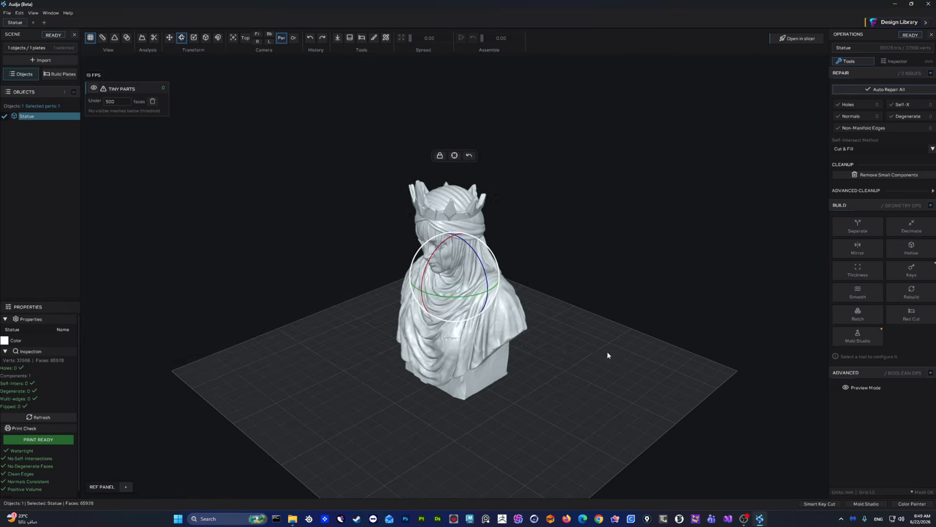
middle_click_drag(607, 353, 581, 250)
scroll(537, 279, "up", 4)
left_click_drag(435, 232, 481, 291)
middle_click_drag(479, 241, 454, 319)
Step: Try moving the statue upward and undo the last two changes
key("w")
left_click_drag(414, 360, 409, 264)
middle_click_drag(505, 262, 591, 289)
left_click(540, 296)
key("ctrl+z")
key("ctrl+z")
Step: Lift the tipped statue above the build plate and lay it flat on its best face
left_click_drag(433, 400, 444, 301)
key("d")
middle_click_drag(505, 291, 527, 273)
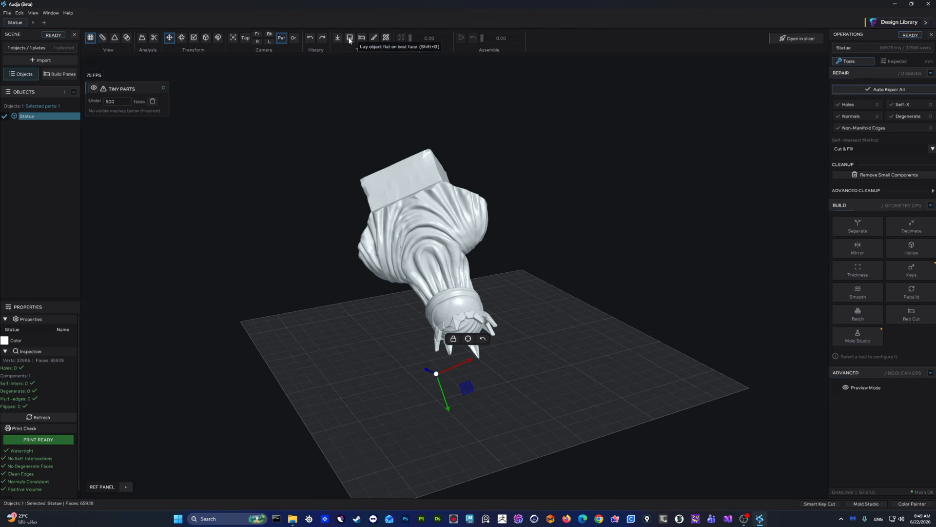
key("l")
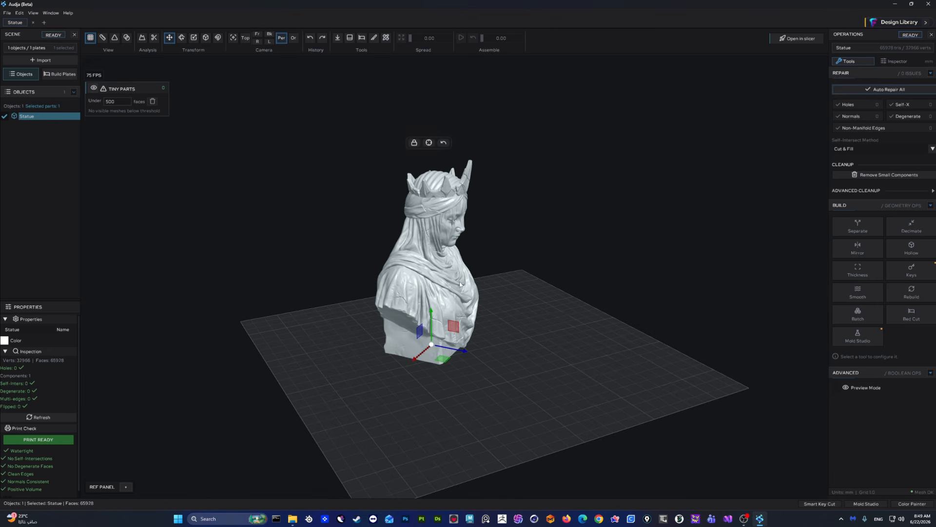
scroll(527, 328, "up", 3)
middle_click_drag(528, 328, 500, 338)
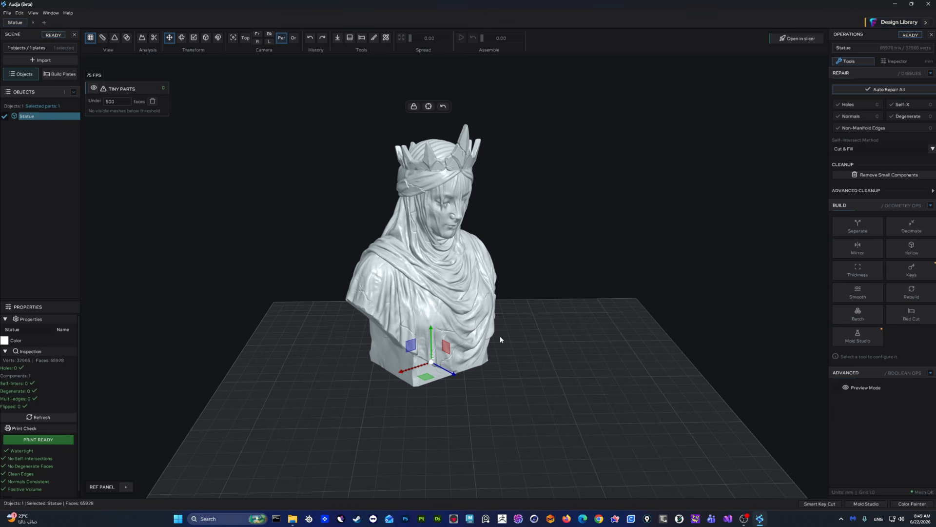
Step: Rotate the statue again and seat it back on the build plate
key("r")
left_click_drag(429, 264, 404, 260)
key("g")
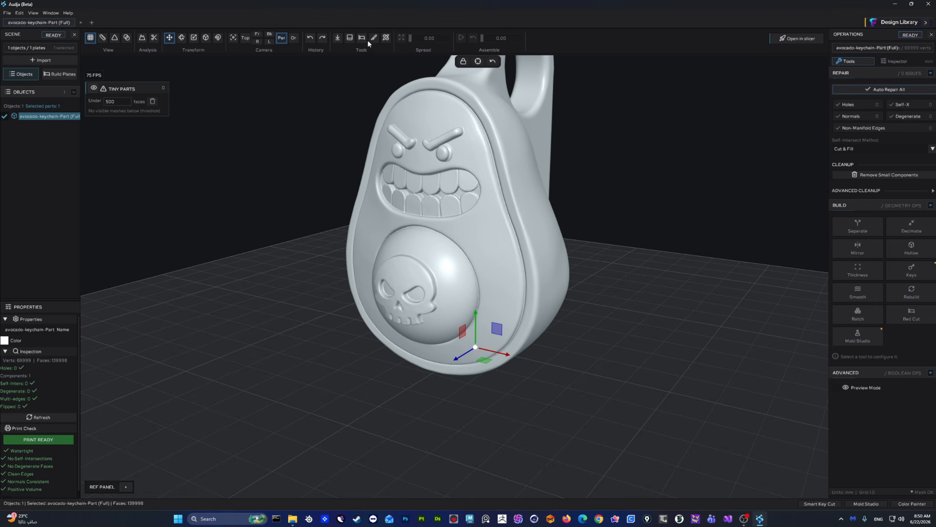
Step: Lower the avocado keychain slightly through the build plate so its bottom sticks out underneath
middle_click_drag(572, 136, 565, 325)
middle_click_drag(253, 306, 476, 233)
scroll(481, 279, "up", 5)
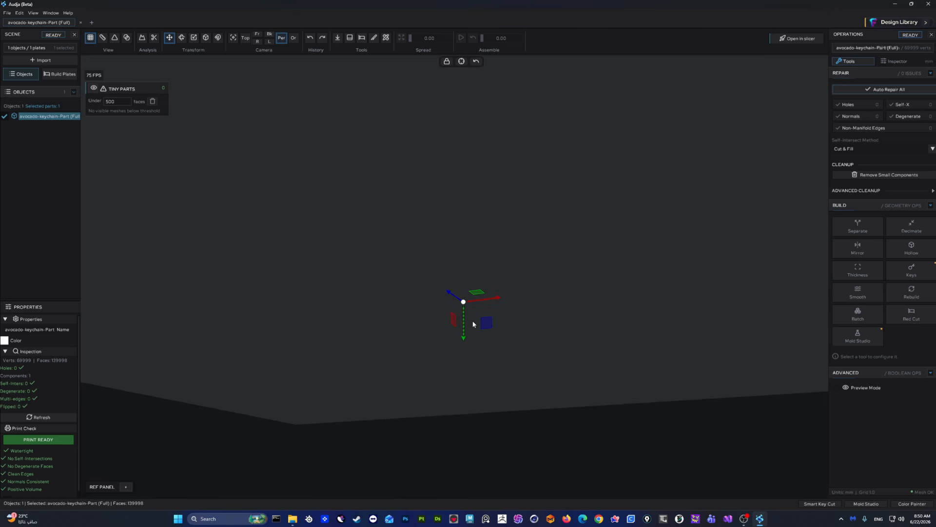
left_click_drag(466, 324, 470, 339)
middle_click_drag(595, 301, 598, 324)
mouse_move(463, 333)
left_mouse_down()
mouse_move(464, 353)
mouse_move(466, 328)
left_mouse_up()
middle_click_drag(576, 338, 477, 225)
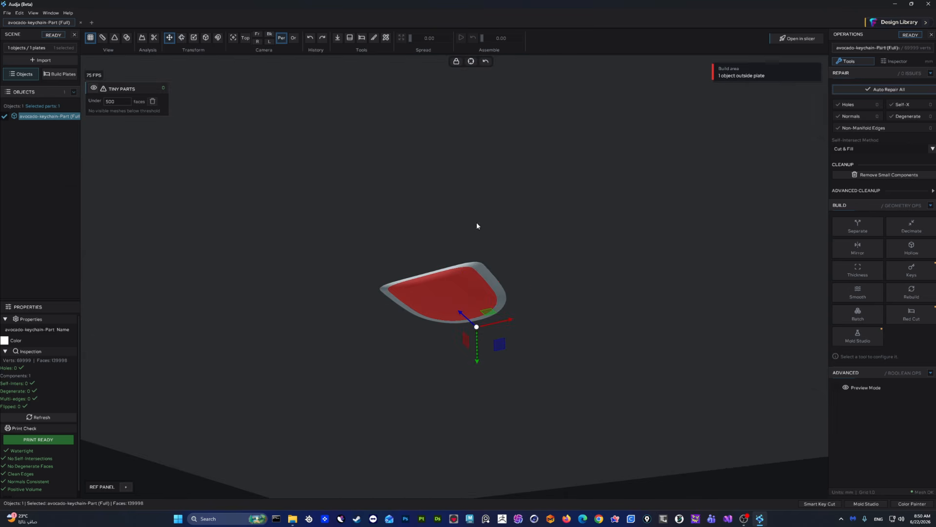
Step: Apply Bed Cut to slice off the keychain's part below the build plate and view its underside
left_click(374, 39)
middle_click_drag(508, 306, 516, 359)
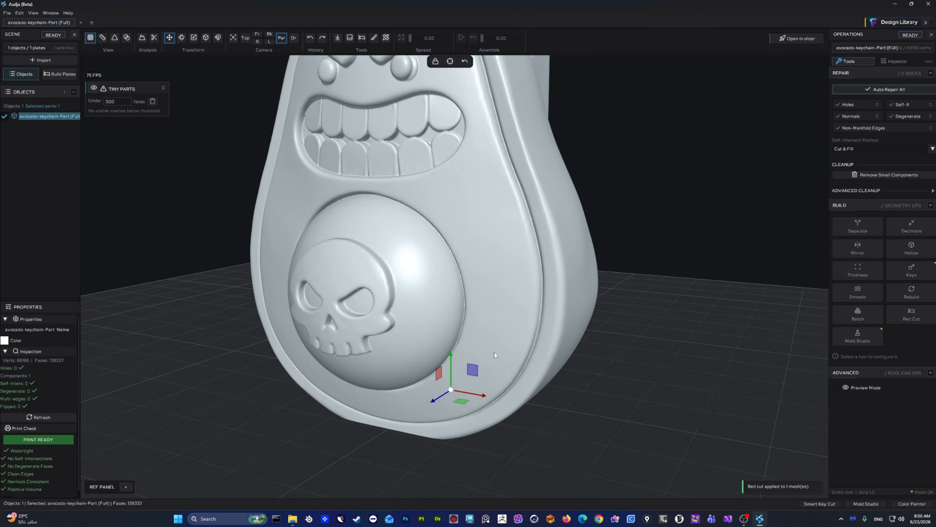
middle_click_drag(449, 363, 479, 256)
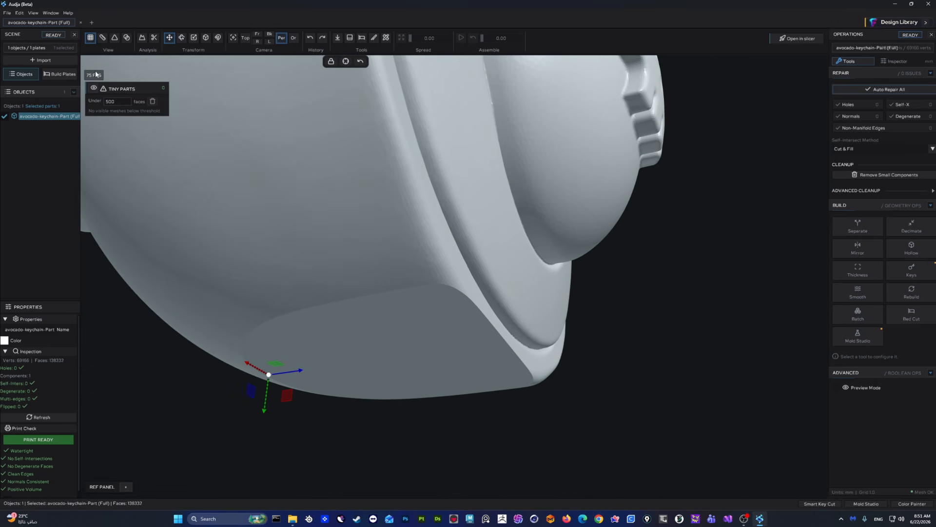
Step: Turn on the wireframe display and examine the keychain's flattened bottom from below and the side
left_click(114, 38)
middle_click_drag(407, 315, 488, 297)
scroll(539, 295, "down", 5)
scroll(493, 268, "up", 4)
scroll(494, 243, "down", 5)
scroll(475, 290, "up", 5)
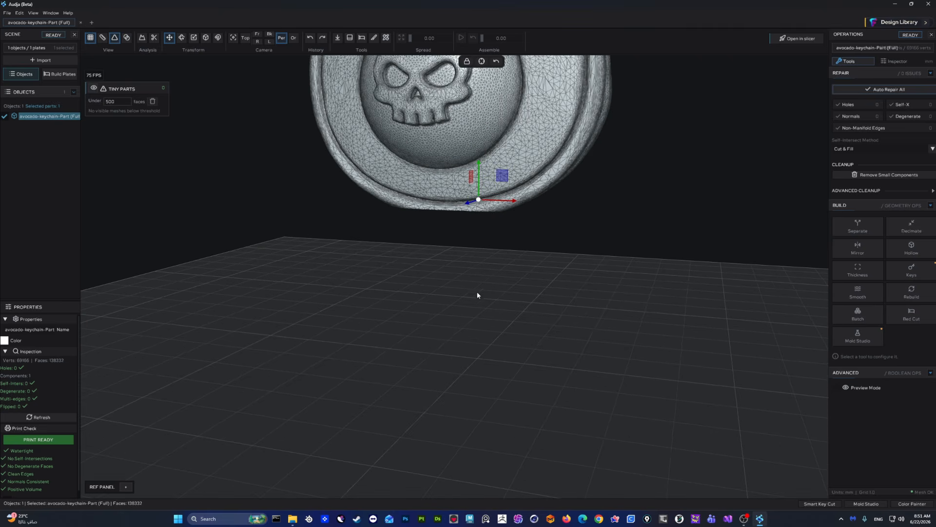
middle_click_drag(508, 366, 470, 241)
scroll(480, 223, "up", 3)
scroll(508, 218, "down", 5)
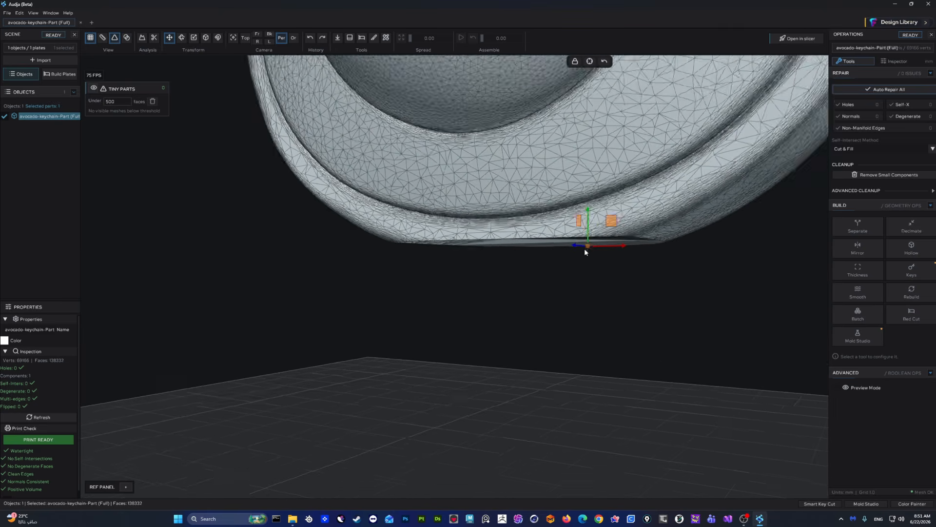
scroll(546, 312, "up", 4)
middle_click_drag(533, 215, 534, 397)
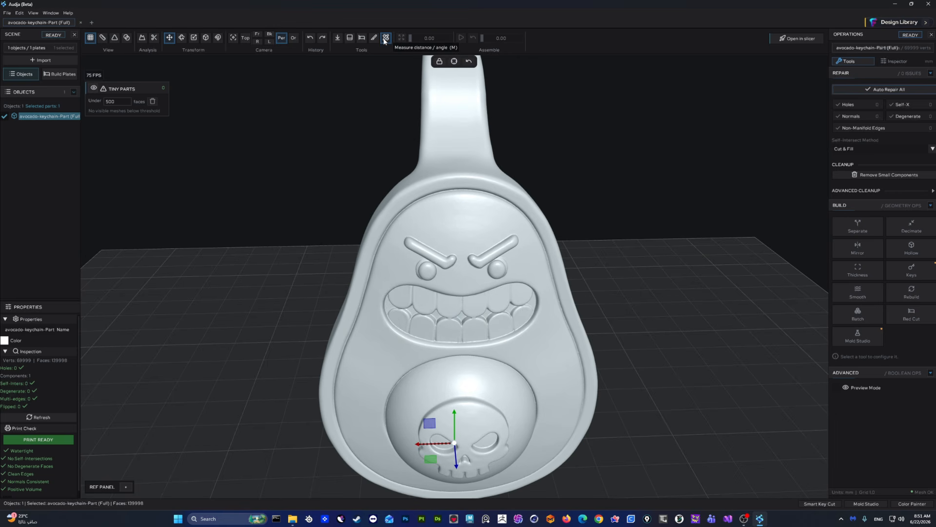
Step: Measure the distance along the upper edge of the eyebrow on the keychain's right-hand side
scroll(540, 244, "up", 8)
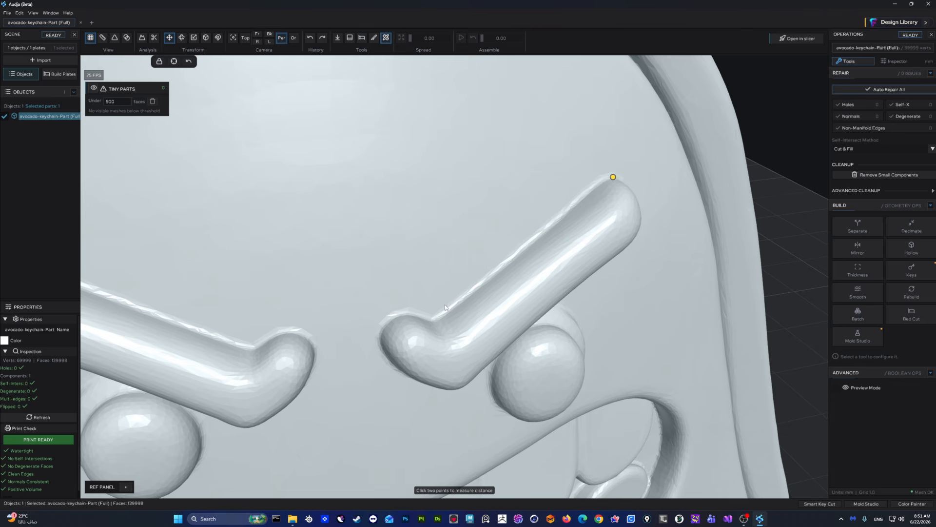
left_click(434, 317)
scroll(535, 267, "up", 2)
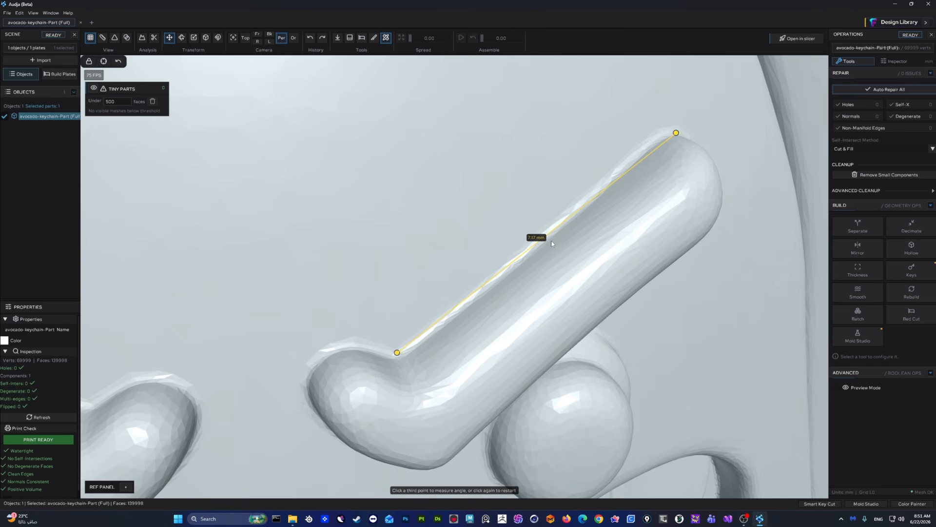
scroll(494, 258, "down", 2)
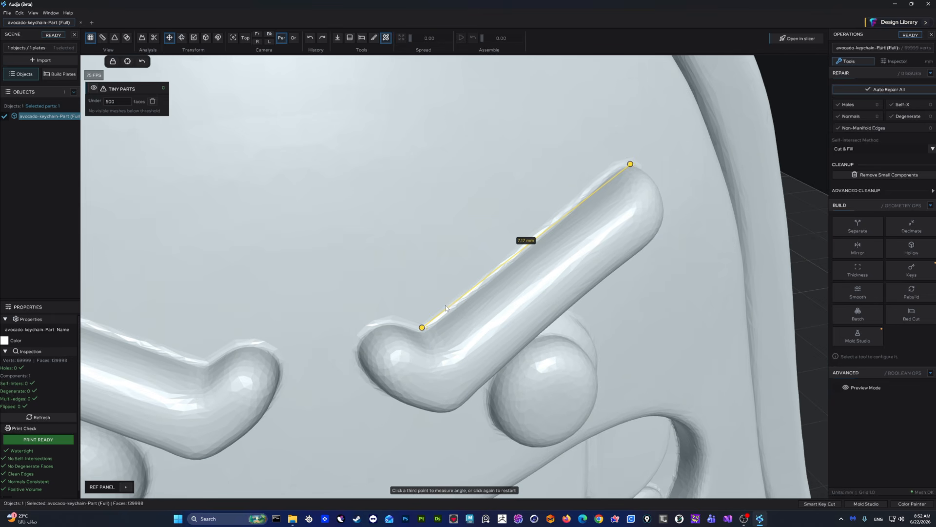
scroll(474, 265, "down", 3)
scroll(418, 317, "up", 4)
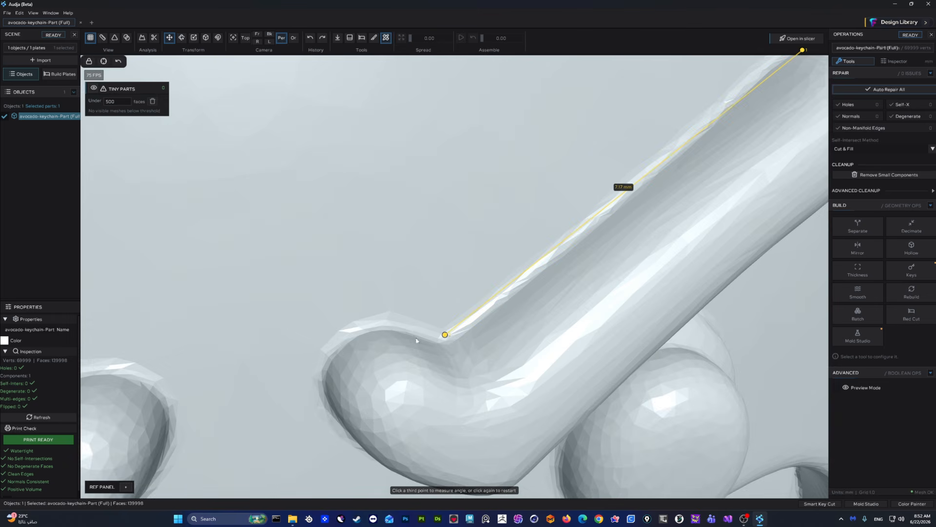
Step: Add a third point on the eyebrow's inner tip to measure the bend angle, and review the measurements
left_click(363, 329)
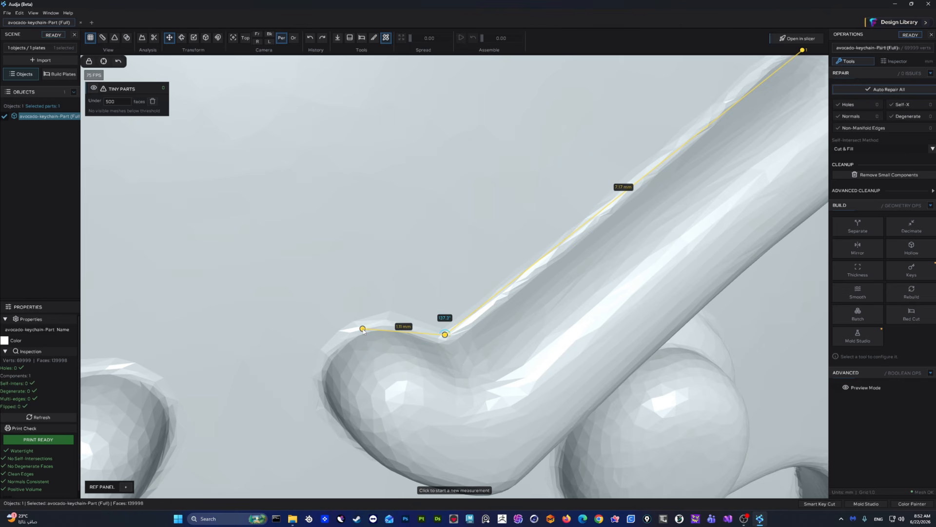
scroll(456, 338, "up", 4)
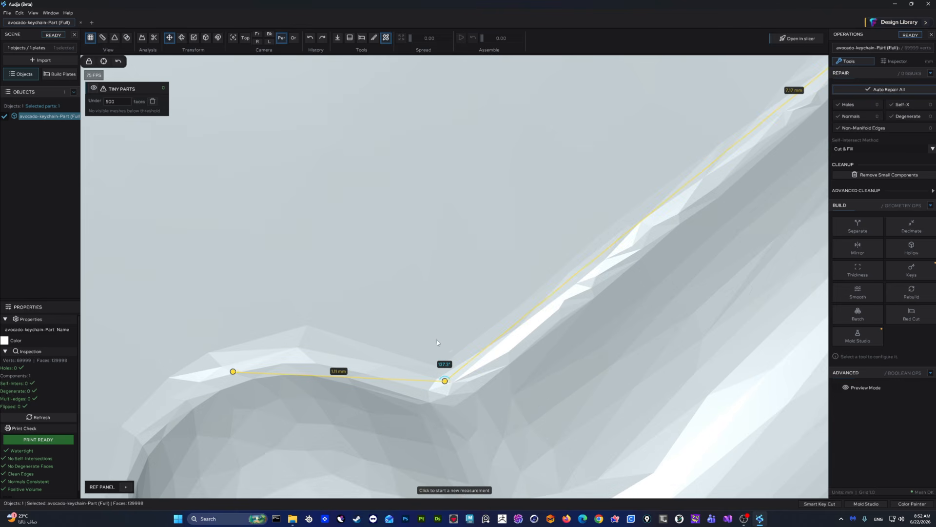
scroll(473, 293, "down", 12)
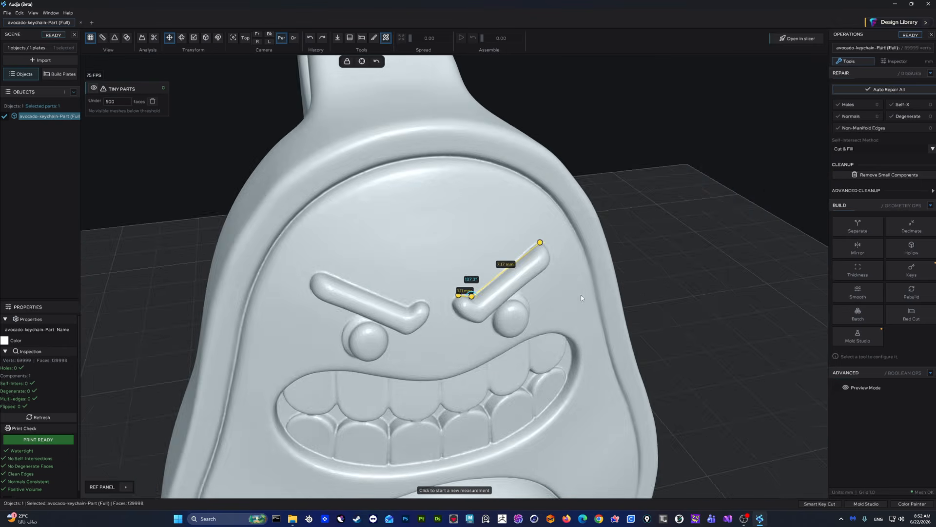
mouse_move(581, 298)
middle_mouse_down()
mouse_move(564, 299)
mouse_move(570, 305)
middle_mouse_up()
scroll(484, 259, "up", 4)
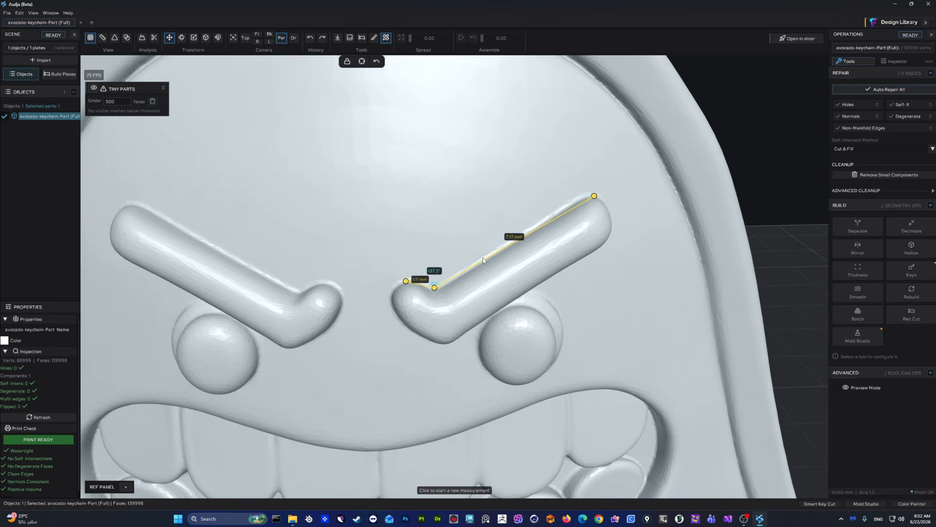
scroll(446, 227, "down", 5)
mouse_move(447, 224)
middle_mouse_down()
mouse_move(476, 209)
mouse_move(464, 197)
mouse_move(461, 229)
middle_mouse_up()
scroll(464, 208, "down", 2)
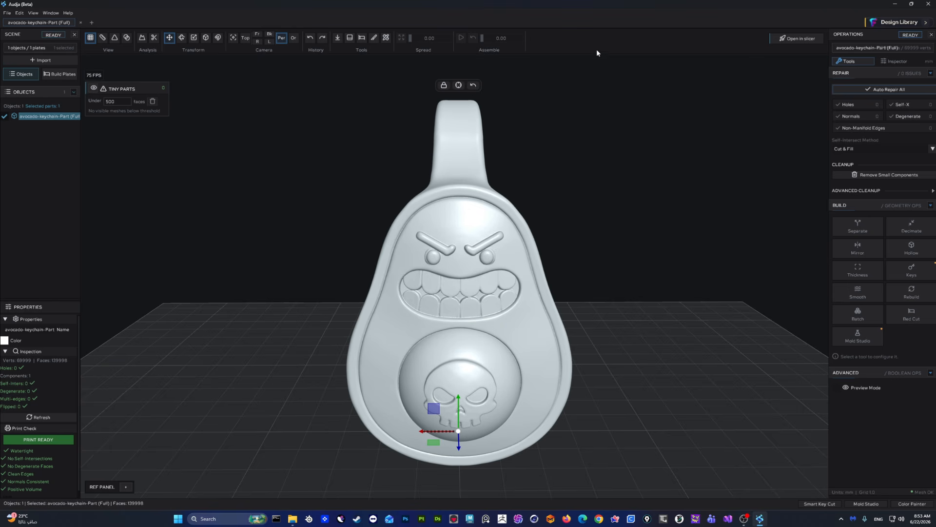
Step: Open the slicer export options, review the detected slicers, and choose PrusaSlicer for the keychain
left_click(786, 40)
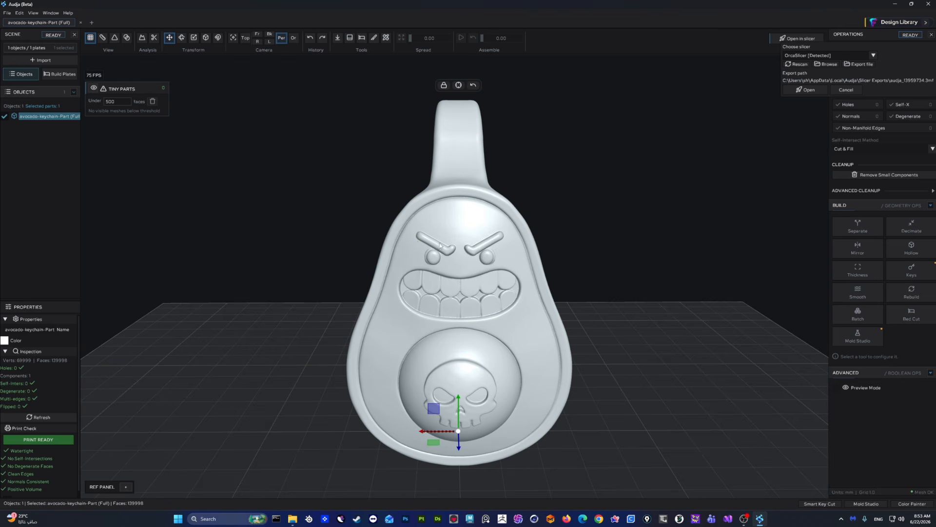
left_click_drag(415, 238, 471, 248)
left_click(795, 55)
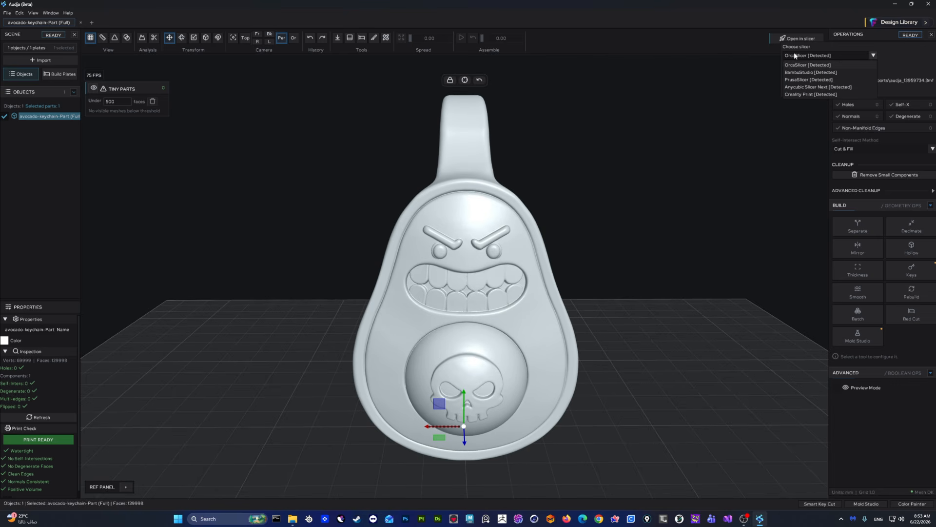
left_click(801, 53)
left_click(801, 52)
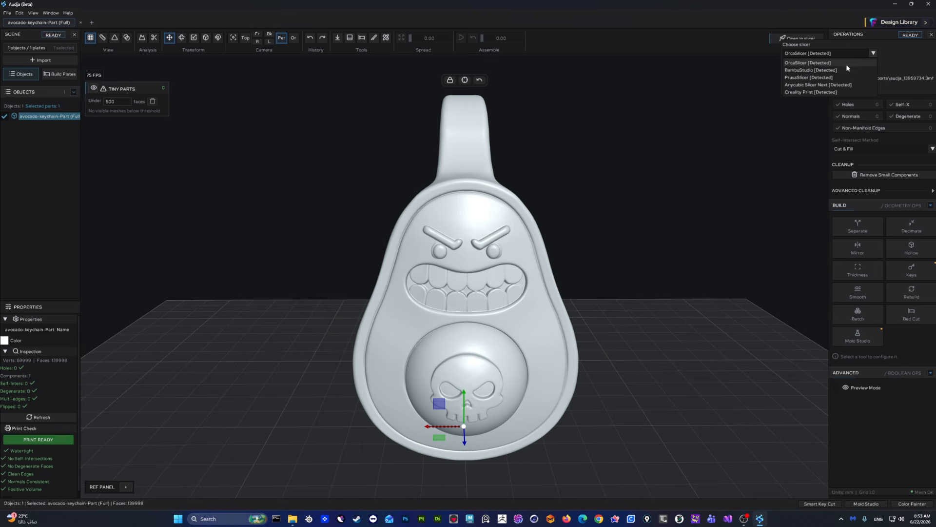
left_click(736, 111)
left_click(808, 50)
left_click(810, 69)
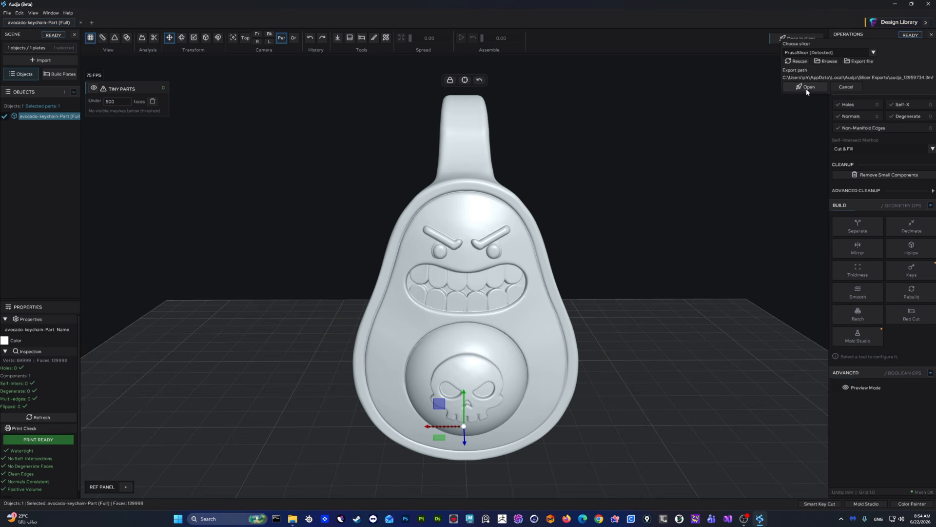
Step: Send the keychain model to PrusaSlicer using the shown export path
left_click(808, 89)
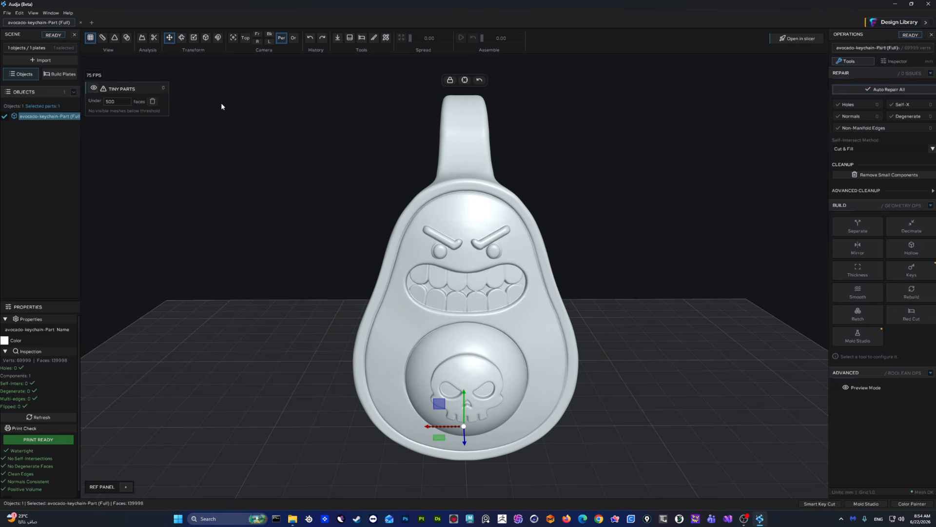
Step: Create a new empty project and switch between it and the avocado keychain project
left_click(92, 23)
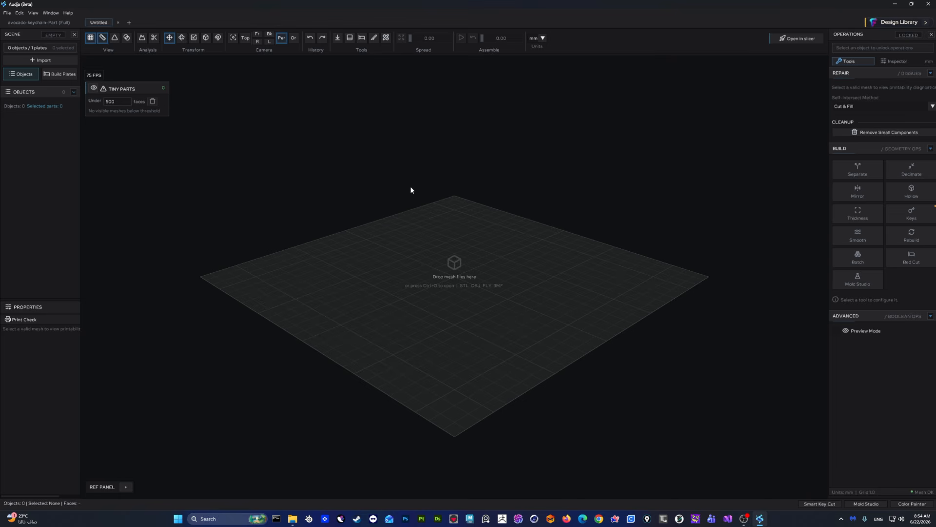
middle_click_drag(447, 215, 459, 218)
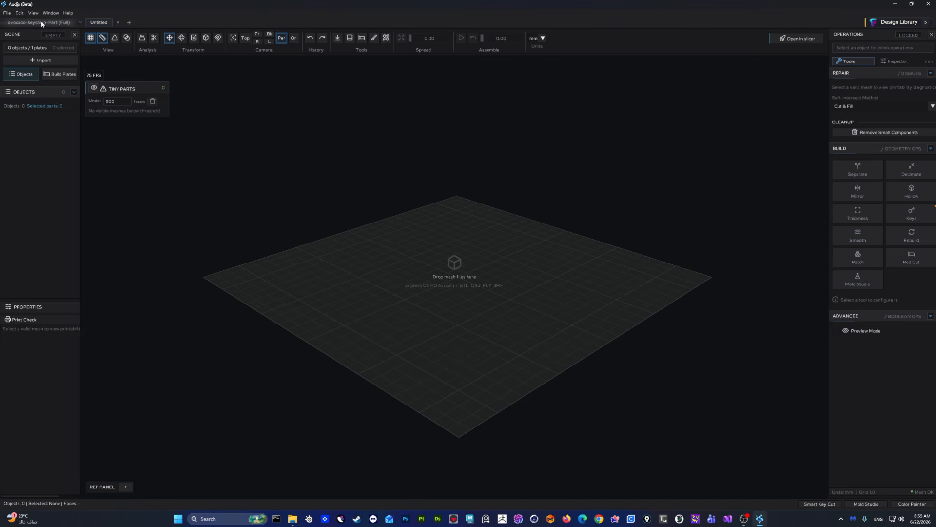
left_click(11, 22)
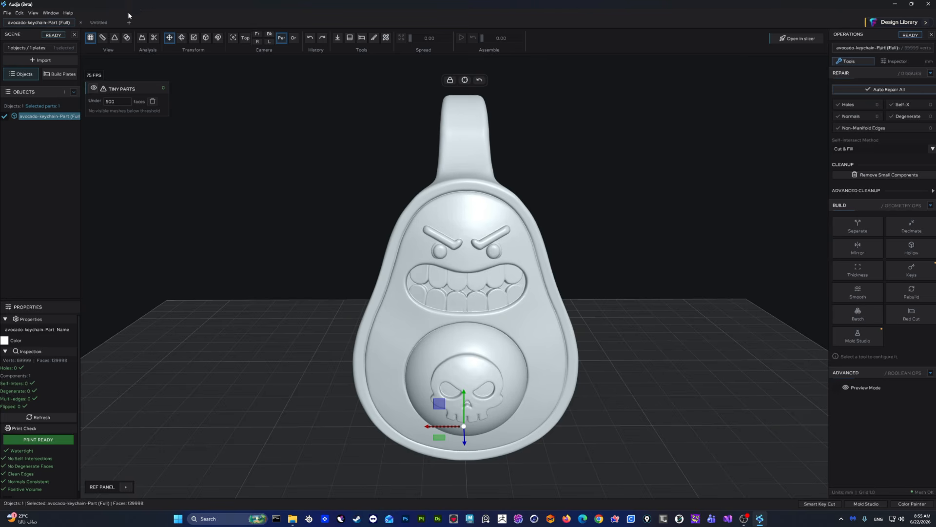
left_click(99, 23)
middle_click_drag(528, 229, 486, 244)
Step: Create four more empty projects beside the existing untitled one
left_click(129, 22)
left_click(167, 23)
left_click(203, 23)
left_click(243, 22)
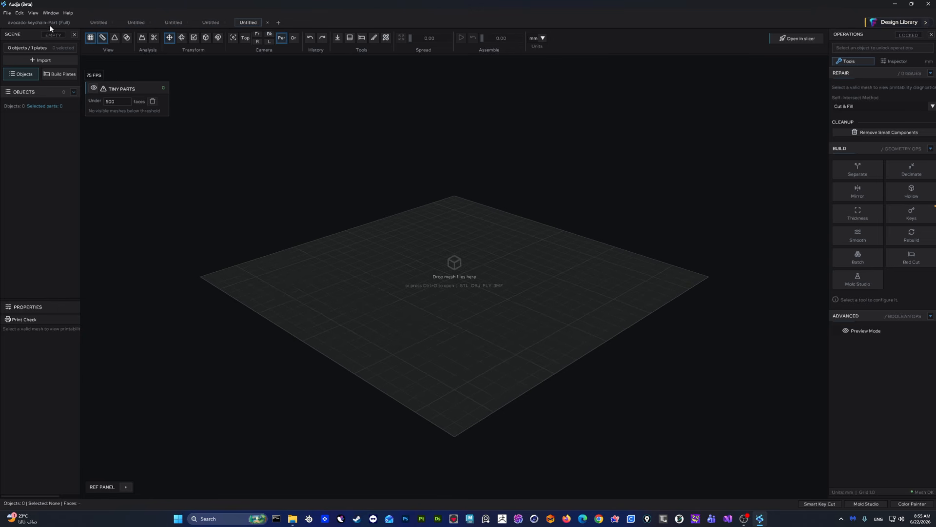
Step: Copy the keychain object from its project into the first two untitled projects
left_click(49, 23)
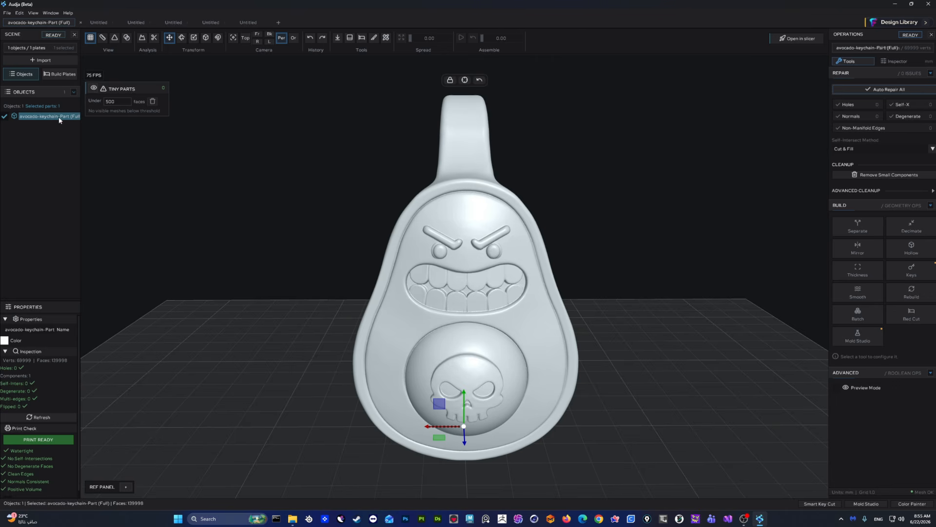
left_click_drag(66, 116, 42, 147)
scroll(432, 235, "up", 6)
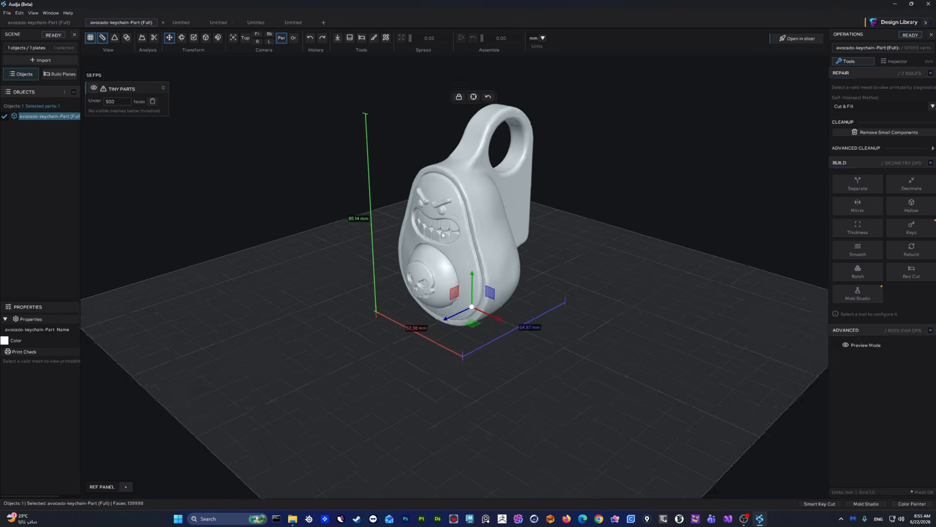
scroll(611, 283, "up", 5)
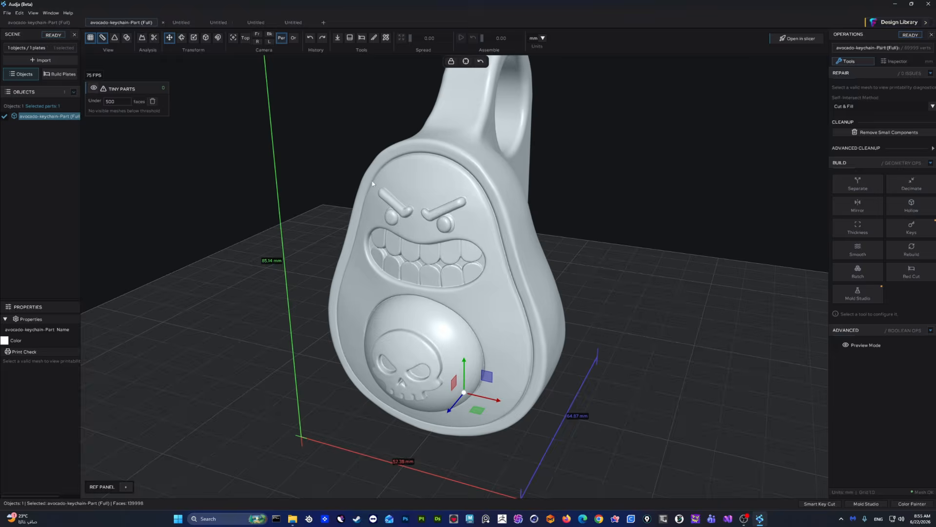
left_click_drag(49, 116, 34, 152)
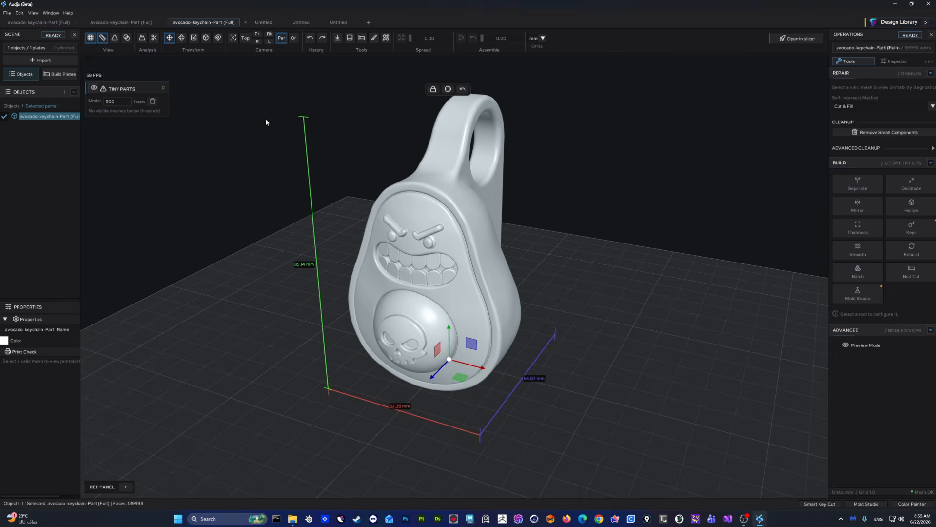
Step: Switch repeatedly among the three keychain projects to compare the original and its copies
left_click(135, 22)
left_click(47, 22)
left_click(139, 22)
left_click(195, 23)
left_click(127, 23)
left_click(68, 22)
left_click(145, 23)
left_click(193, 24)
left_click(128, 23)
left_click(63, 23)
Step: Close the third keychain project and discard its contents
left_click(245, 22)
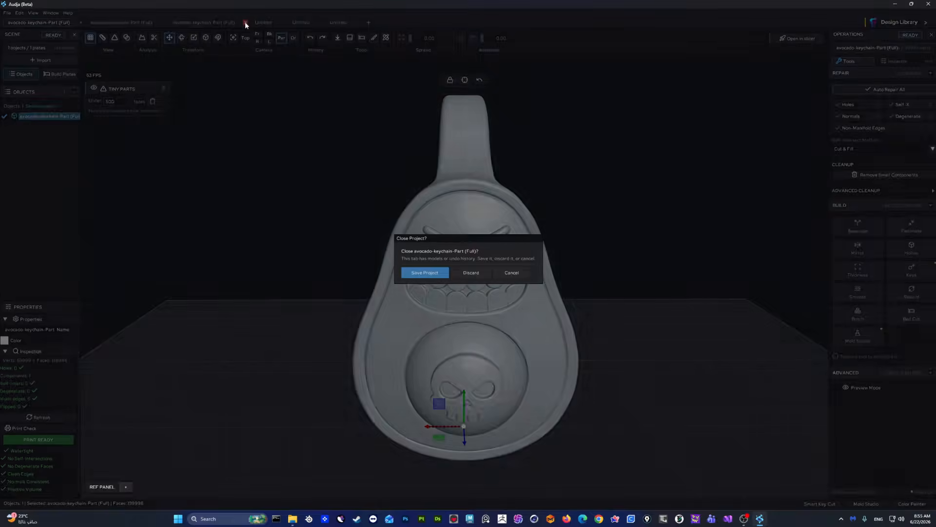
left_click(469, 275)
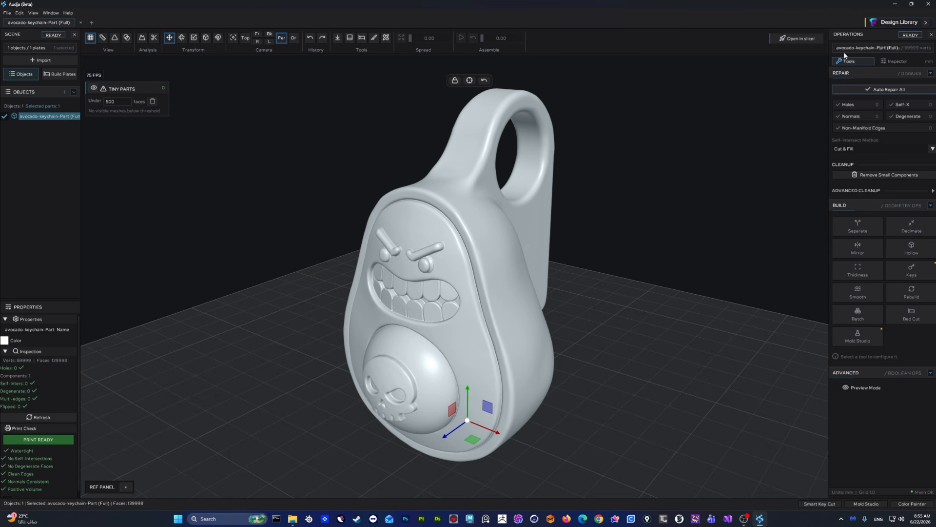
Step: Show the keychain's inspector settings and scale it up with locked proportions to a width of 127.01 mm
left_click_drag(827, 53, 824, 54)
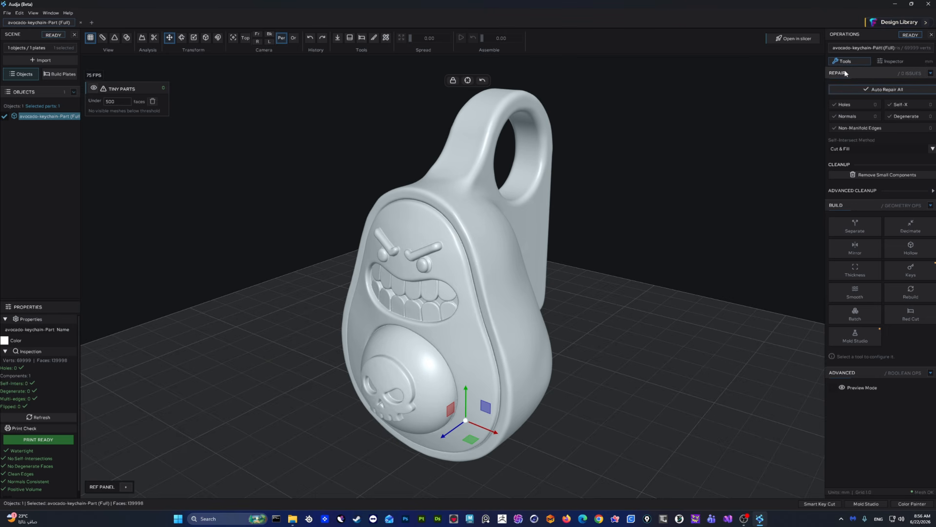
left_click(902, 61)
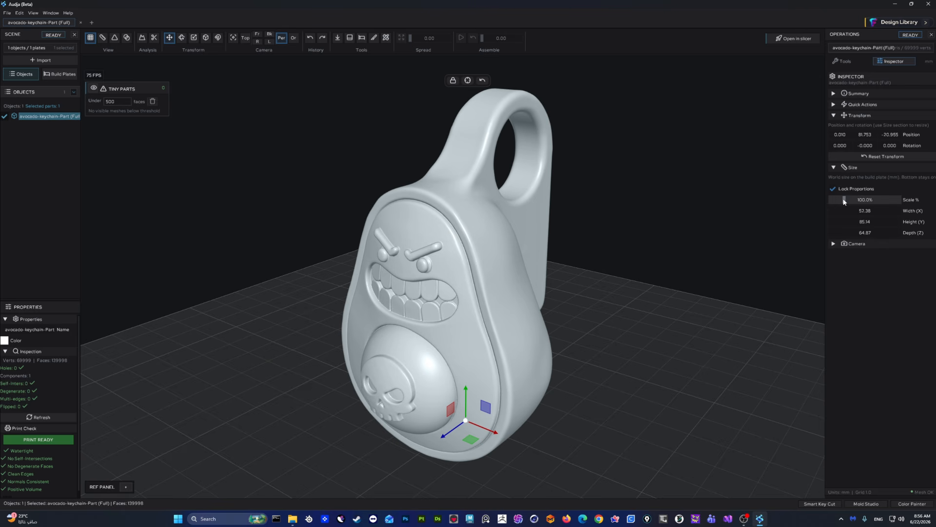
left_click_drag(845, 200, 865, 198)
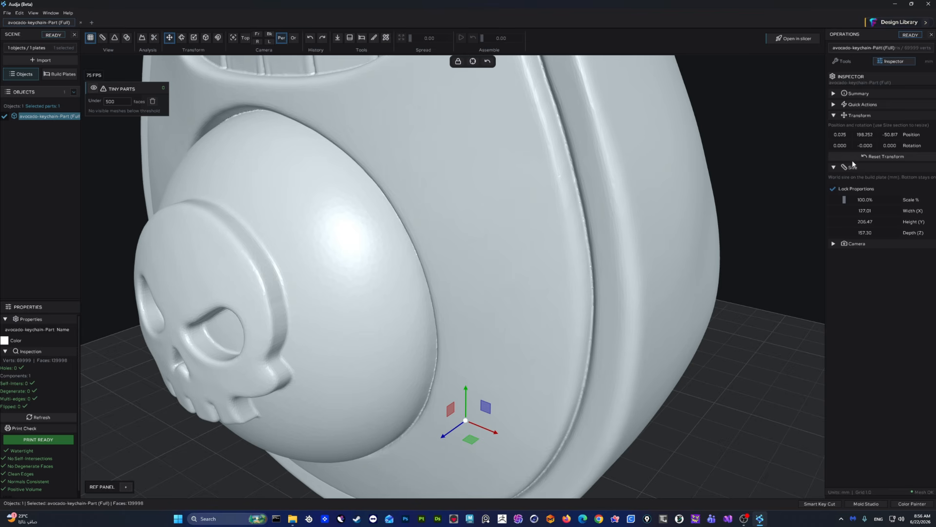
Step: Rotate the keychain about -93 degrees around its Z axis and reset its transform
scroll(513, 326, "down", 5)
key("e")
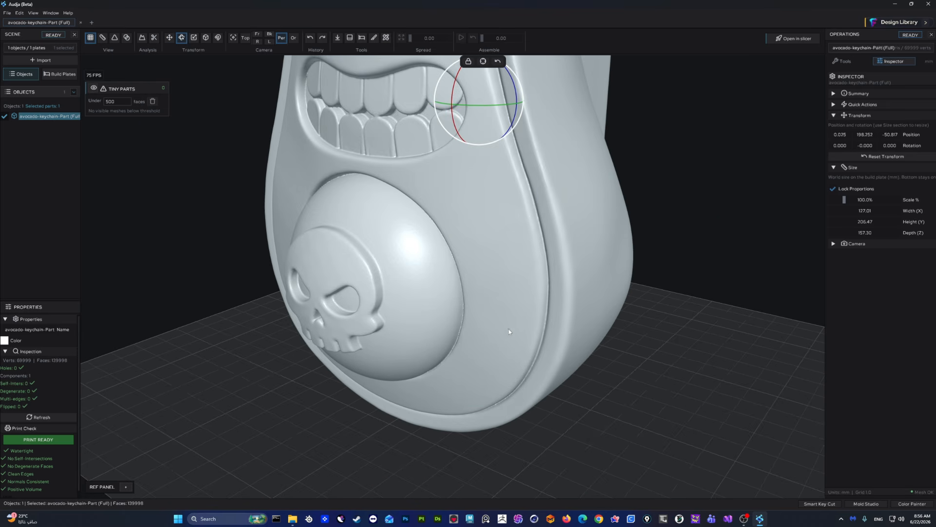
left_click_drag(508, 107, 873, 139)
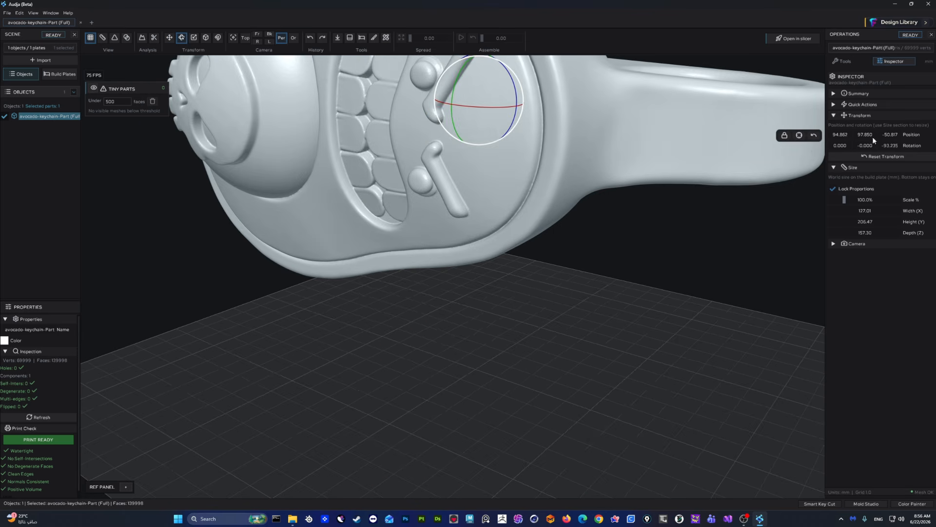
left_click(873, 158)
Step: Collapse the transform settings, expand the inspector's quick actions, and keep the keychain selected
left_click(857, 115)
left_click(859, 104)
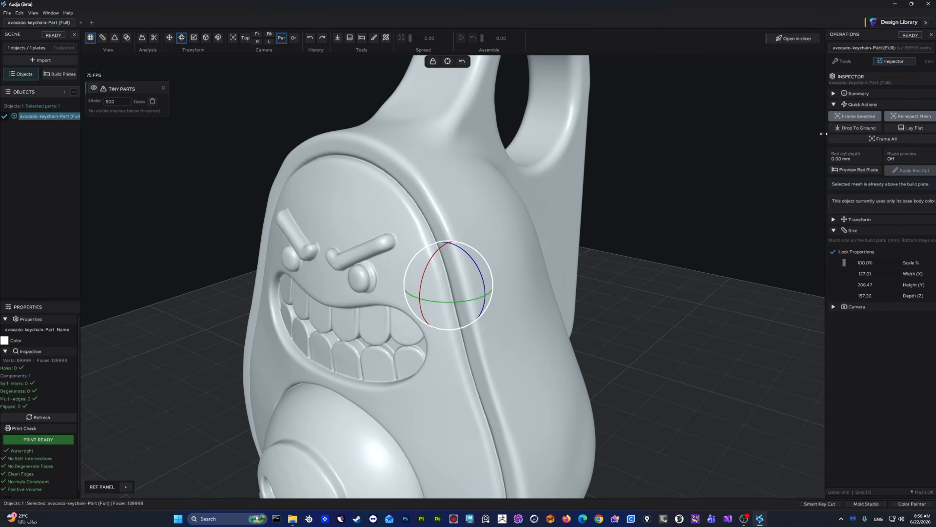
left_click_drag(823, 133, 813, 133)
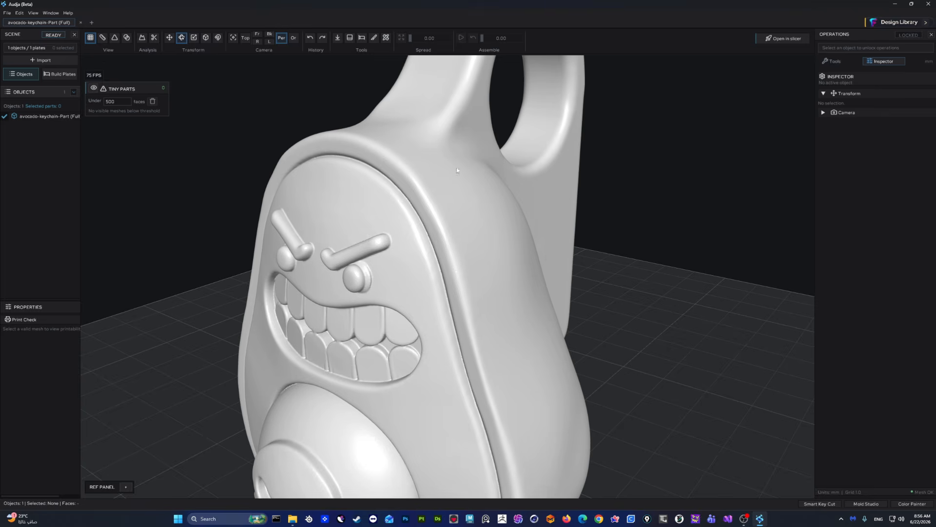
left_click(457, 170)
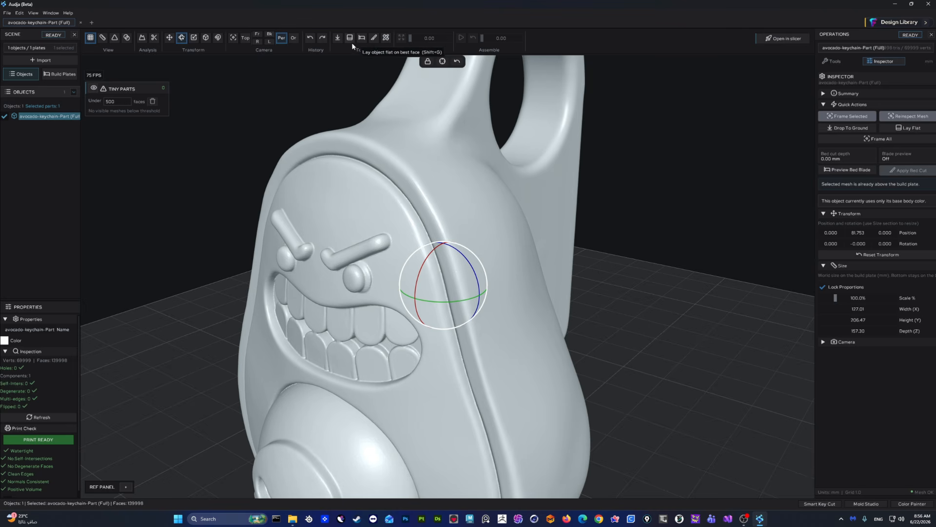
Step: Expand the keychain's inspector summary and widen the operations area to read the mesh statistics
left_click(840, 104)
left_click(846, 93)
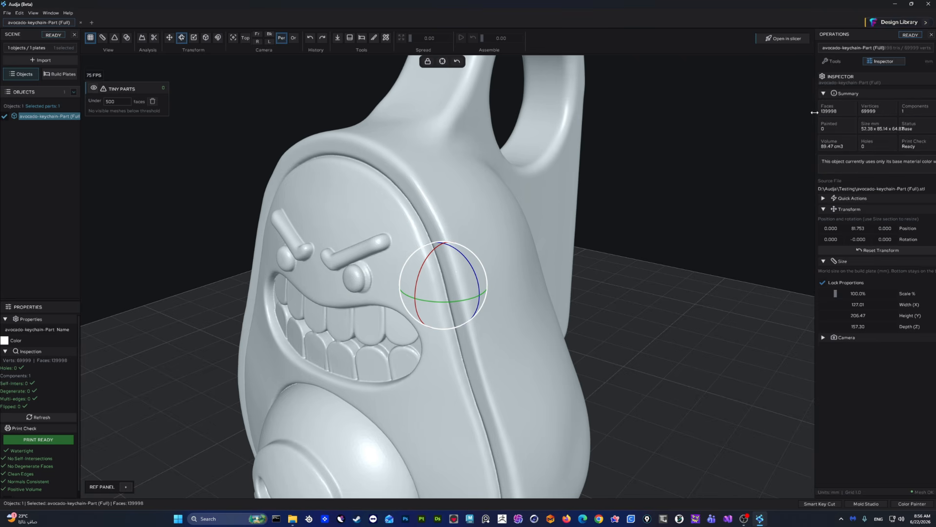
left_click_drag(815, 112, 782, 113)
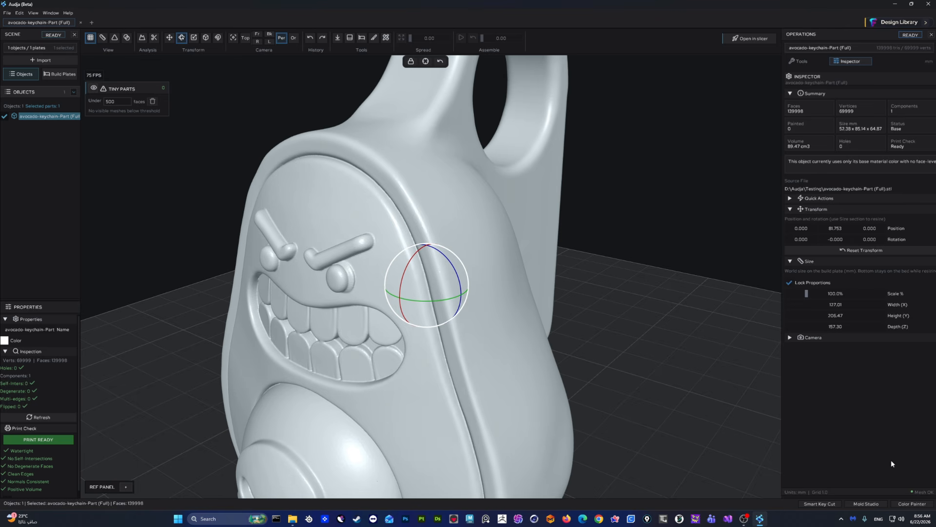
Step: Paint a blue patch over the keychain's right-hand eye and eyebrow with Color Painter's 3.0 mm circular brush
left_click(919, 506)
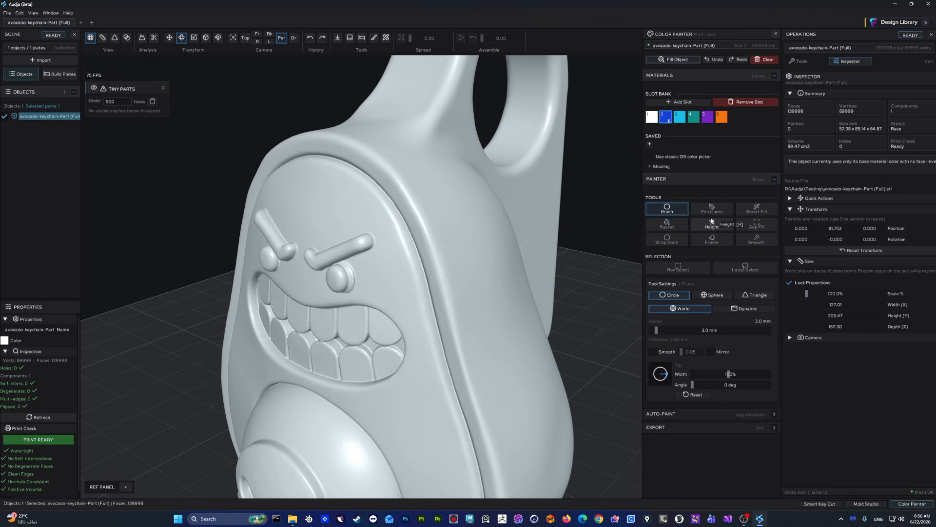
left_click_drag(356, 266, 392, 294)
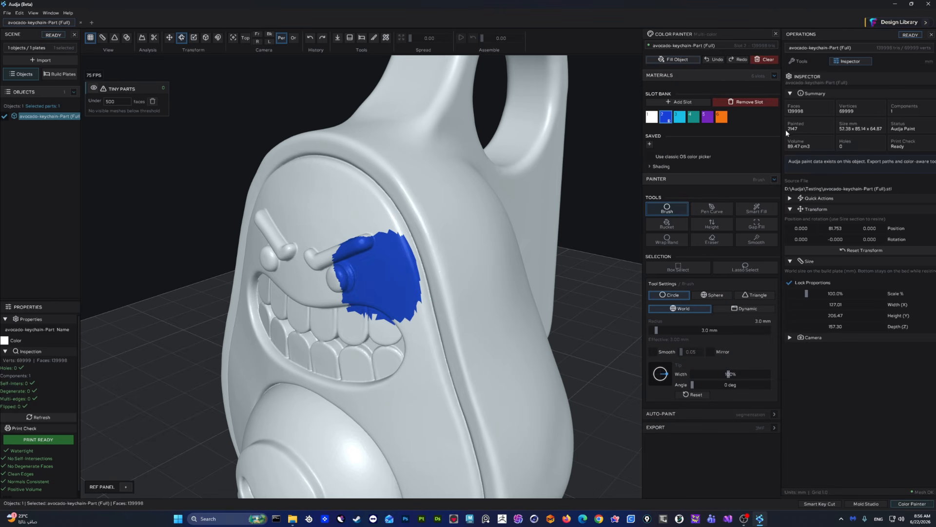
Step: Expand the inspector's camera settings, widen the field of view, and examine the perspective distortion on the keychain
left_click(831, 337)
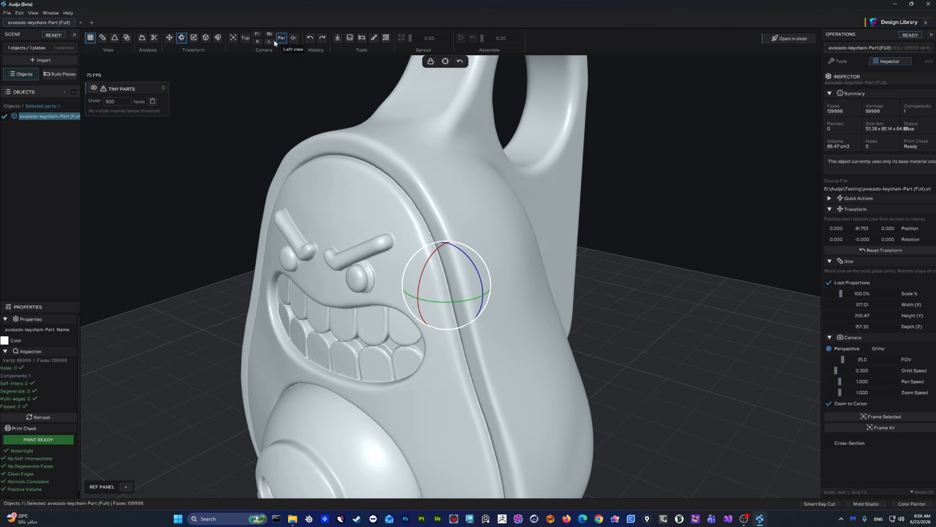
scroll(528, 274, "down", 5)
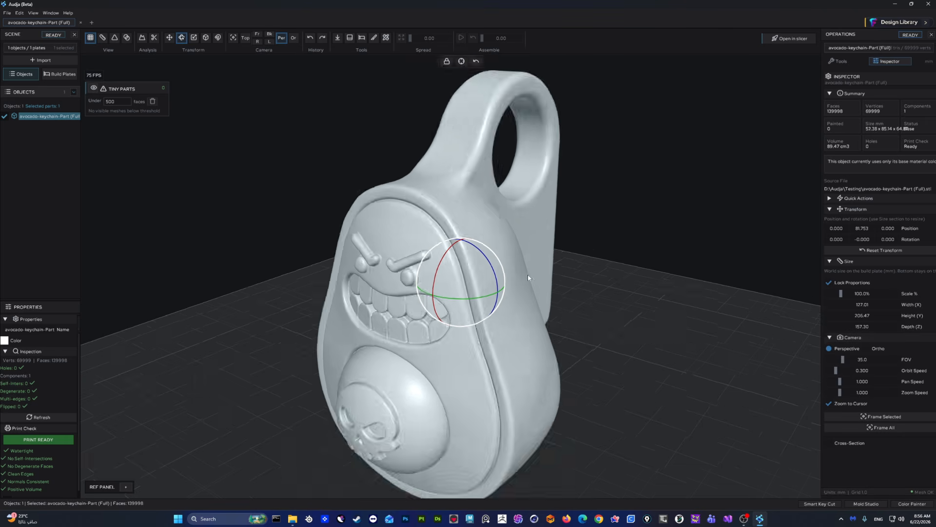
left_click_drag(843, 361, 889, 365)
middle_click_drag(513, 384, 684, 397)
scroll(492, 319, "up", 5)
middle_click_drag(525, 340, 495, 317)
scroll(537, 308, "up", 5)
scroll(521, 303, "down", 7)
Step: Set the perspective camera's field of view to 35.4 and review the keychain
left_click_drag(888, 360, 844, 363)
scroll(544, 307, "down", 7)
mouse_move(544, 308)
middle_mouse_down()
mouse_move(533, 312)
mouse_move(538, 298)
middle_mouse_up()
scroll(538, 301, "up", 6)
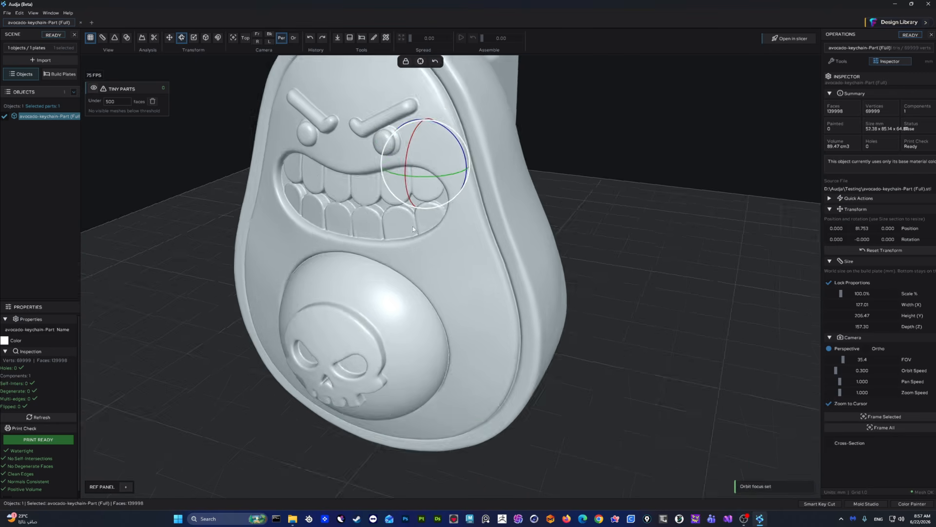
Step: Switch the camera to orthographic projection, view the keychain, and restore perspective projection
left_click(867, 348)
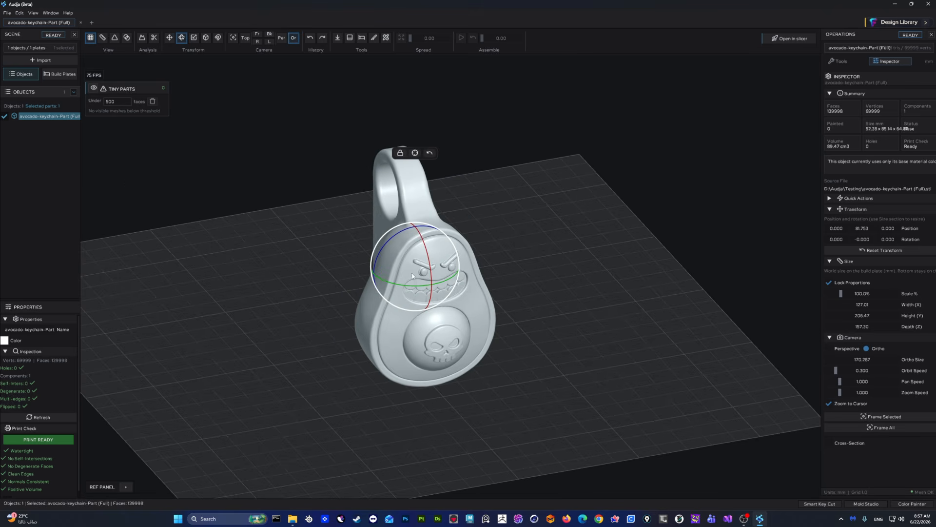
scroll(504, 274, "up", 8)
left_click(834, 348)
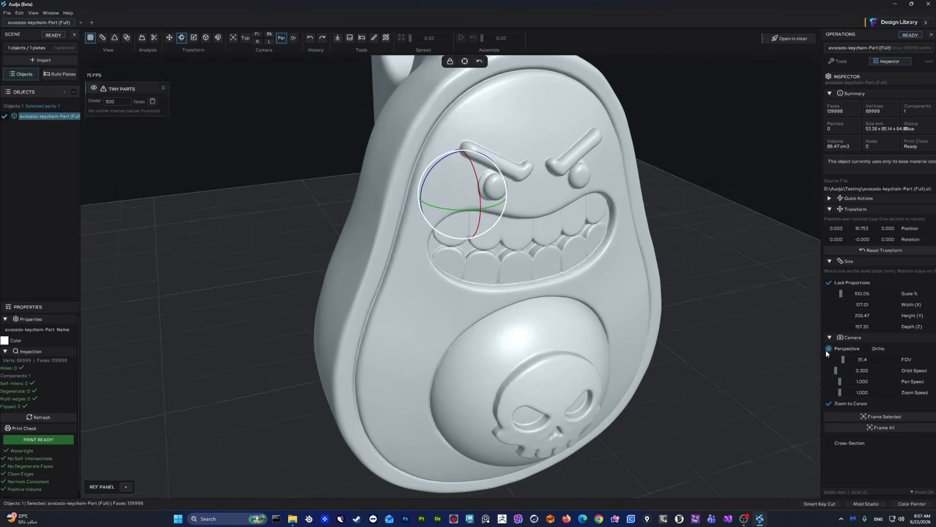
scroll(515, 284, "up", 2)
middle_click_drag(686, 213, 678, 247)
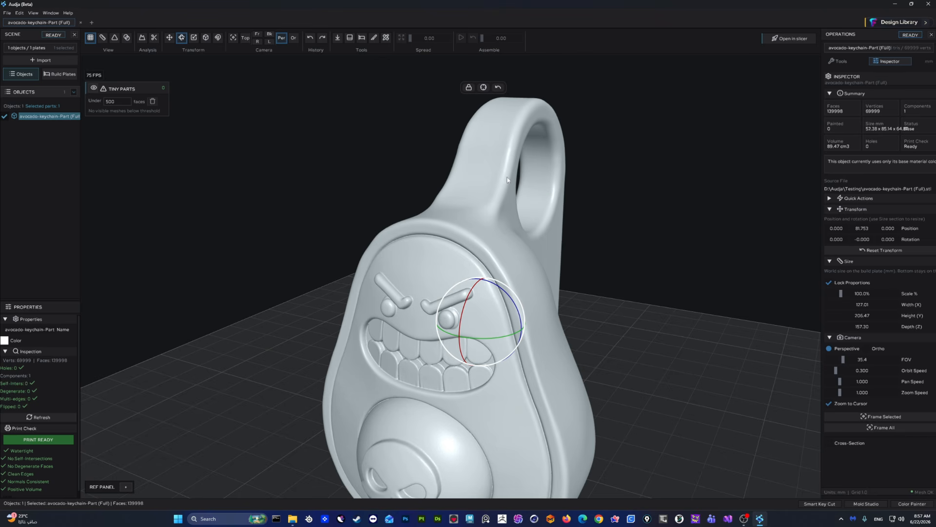
Step: Set the orbit focus on the keychain loop's upper edge and examine the loop and back closely from several angles
middle_click_drag(540, 324, 549, 410)
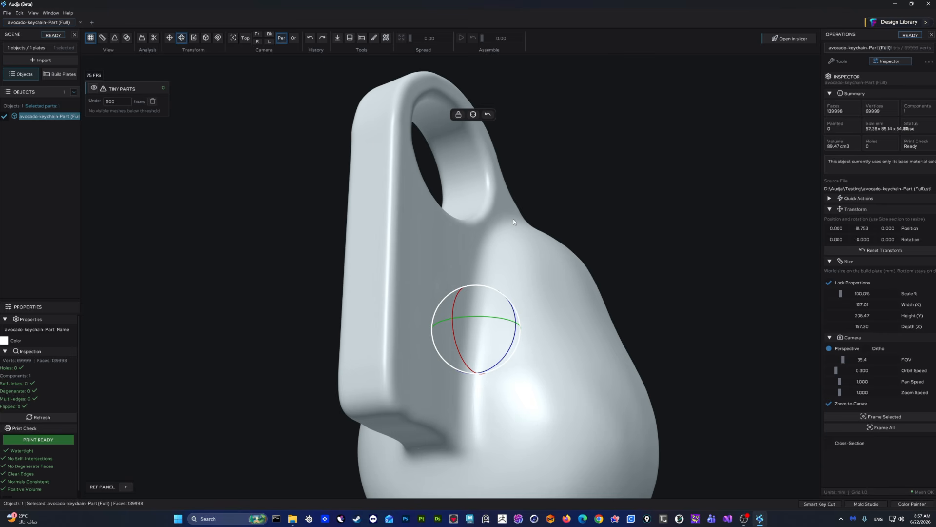
double_click(382, 87)
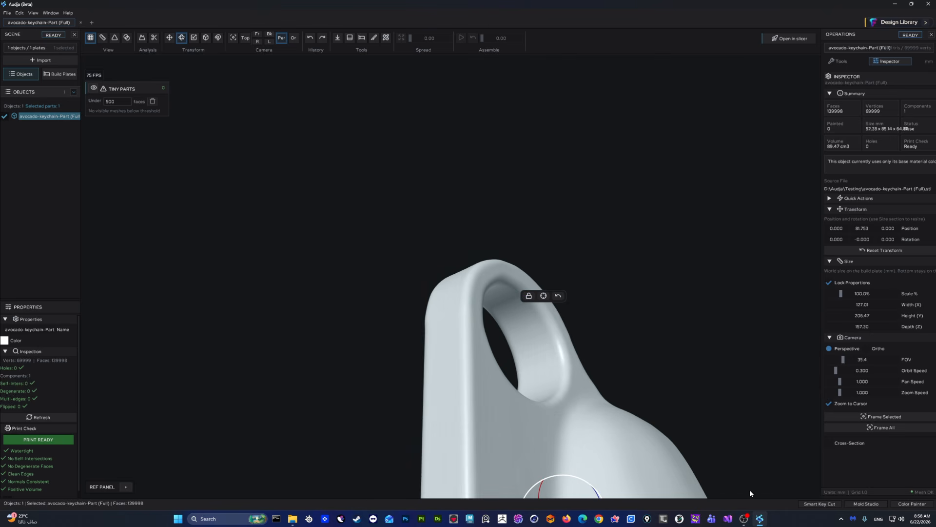
scroll(452, 281, "up", 5)
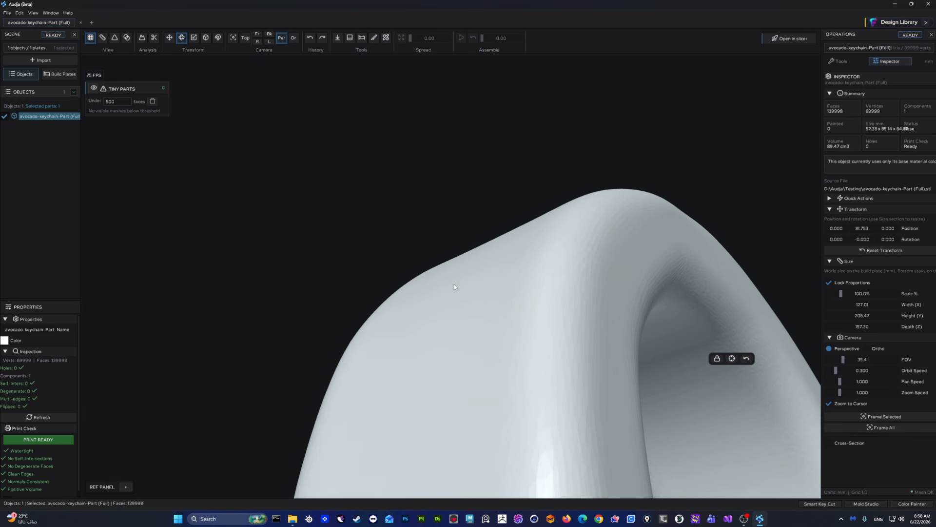
left_click_drag(450, 279, 657, 360)
left_click_drag(769, 335, 736, 343)
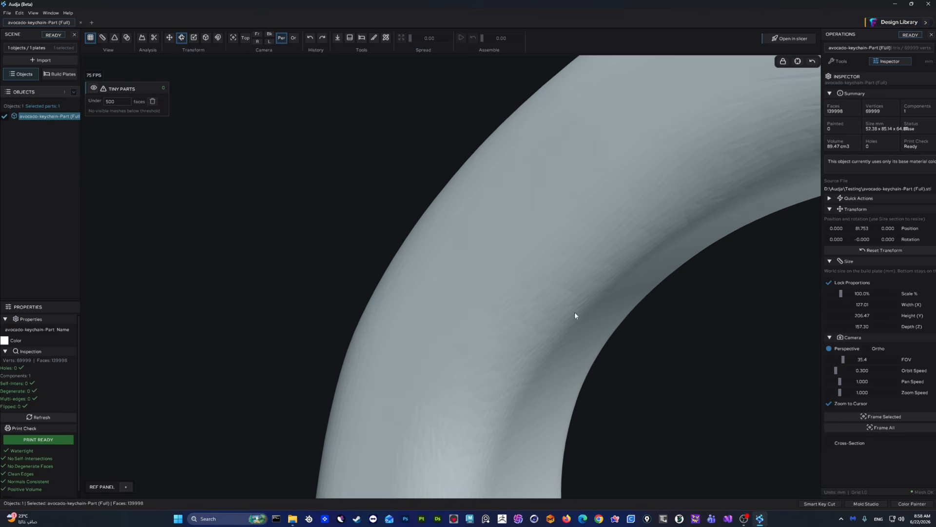
scroll(472, 242, "down", 10)
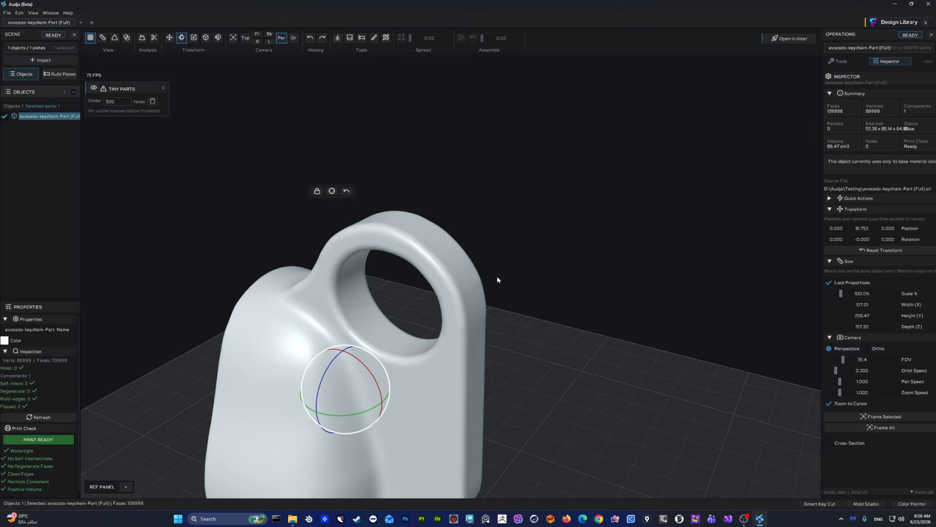
scroll(497, 280, "up", 5)
left_click_drag(497, 280, 458, 299)
scroll(565, 277, "up", 5)
scroll(564, 278, "up", 5)
scroll(443, 260, "down", 5)
left_click_drag(443, 260, 479, 186)
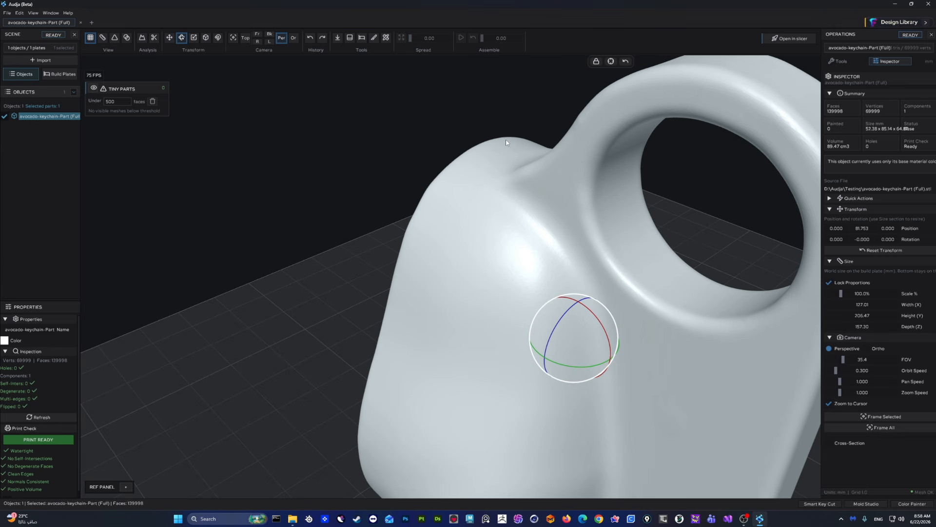
Step: Examine the keychain's front face and skull engraving up close, including the eye sockets, and return to a full front view
scroll(507, 142, "down", 3)
scroll(444, 280, "up", 5)
left_click_drag(445, 280, 553, 313)
scroll(554, 312, "down", 6)
double_click(552, 328)
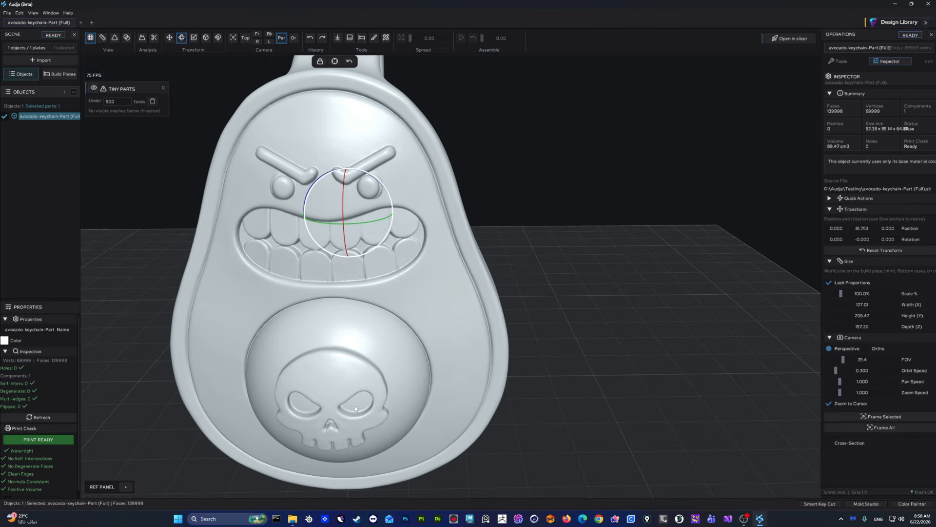
scroll(356, 402, "up", 10)
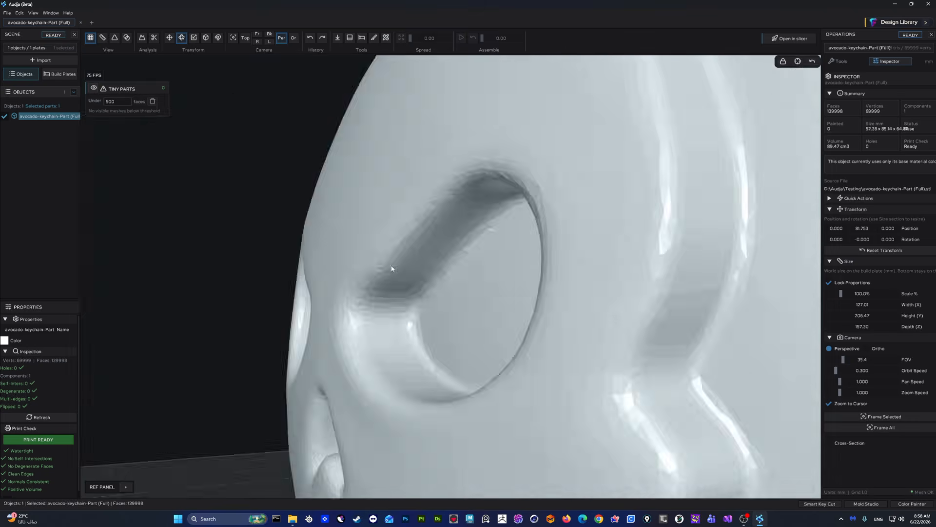
mouse_move(391, 269)
left_mouse_down()
mouse_move(388, 296)
mouse_move(477, 299)
mouse_move(438, 315)
mouse_move(405, 270)
left_mouse_up()
scroll(477, 299, "down", 6)
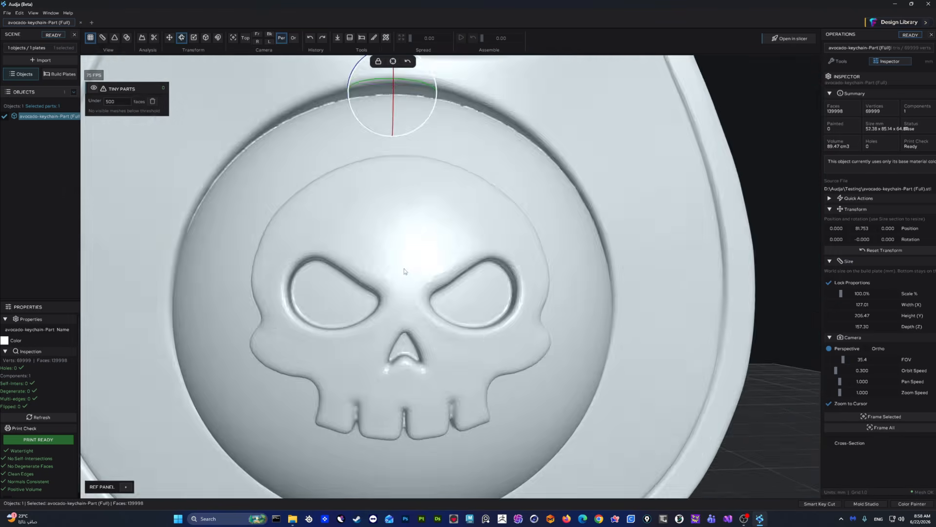
scroll(419, 273, "down", 10)
scroll(420, 210, "up", 5)
left_click_drag(480, 312, 507, 367)
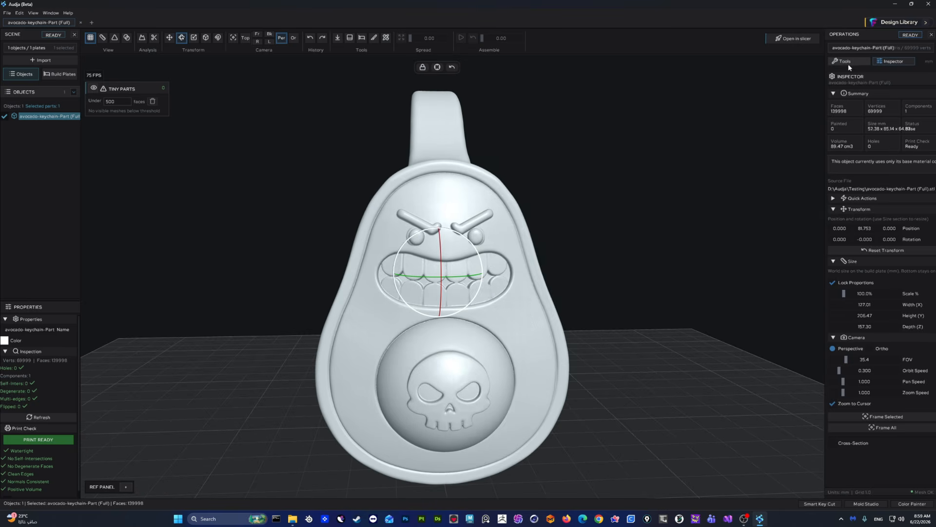
Step: Show the mesh repair tools and run automatic repair of all issues on the keychain
left_click(838, 64)
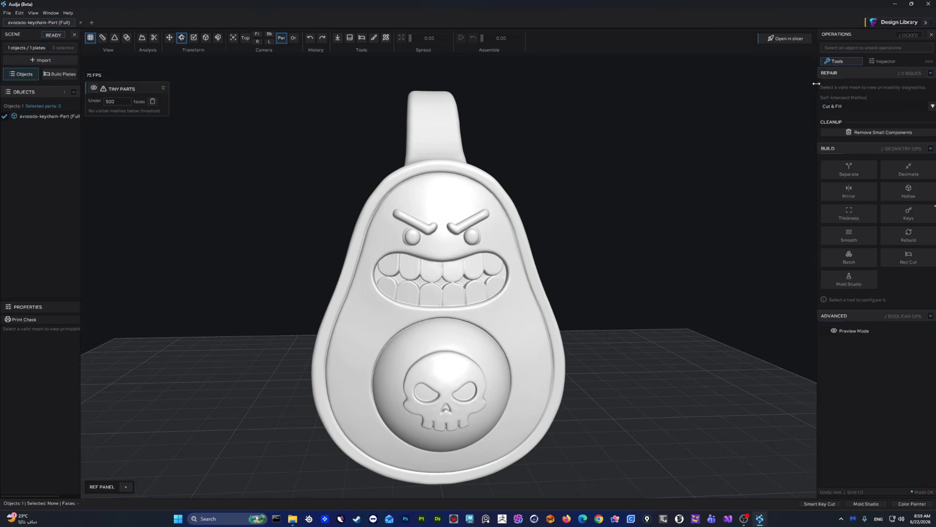
left_click_drag(614, 212, 607, 212)
middle_click_drag(607, 211, 622, 211)
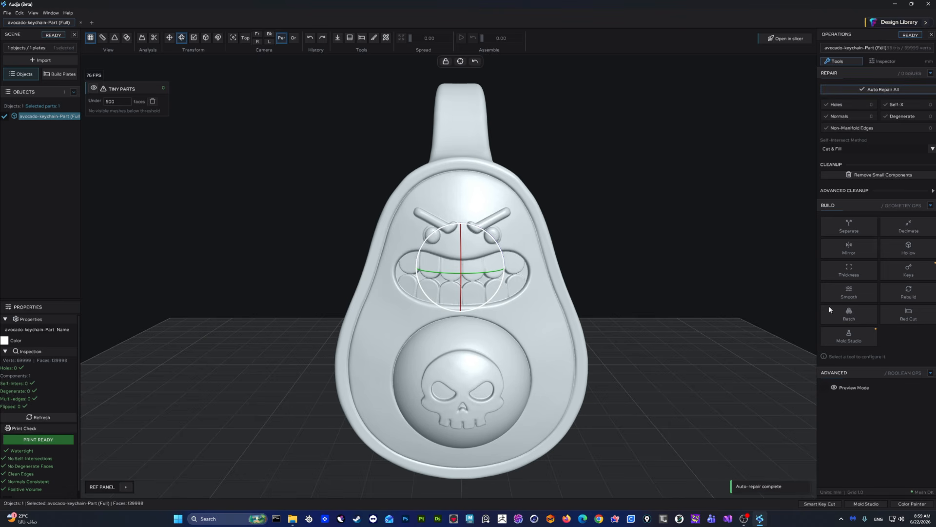
middle_click_drag(601, 261, 620, 280)
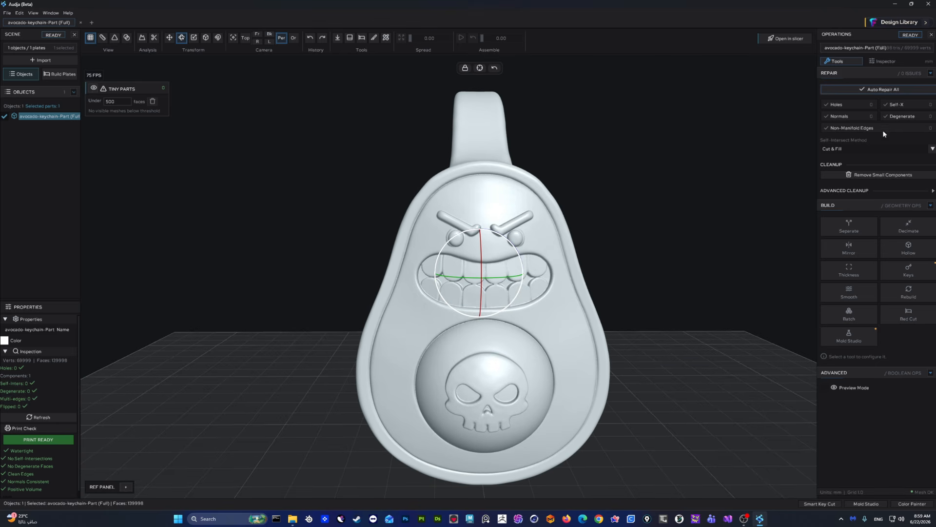
middle_click_drag(771, 181, 753, 183)
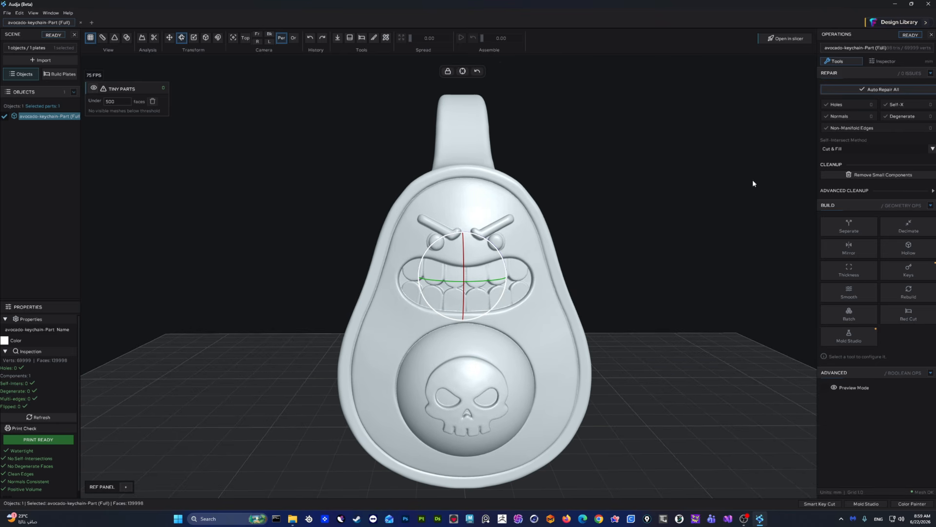
Step: Review the self-intersection repair methods, try Relax, and restore Cut & Fill
left_click(841, 148)
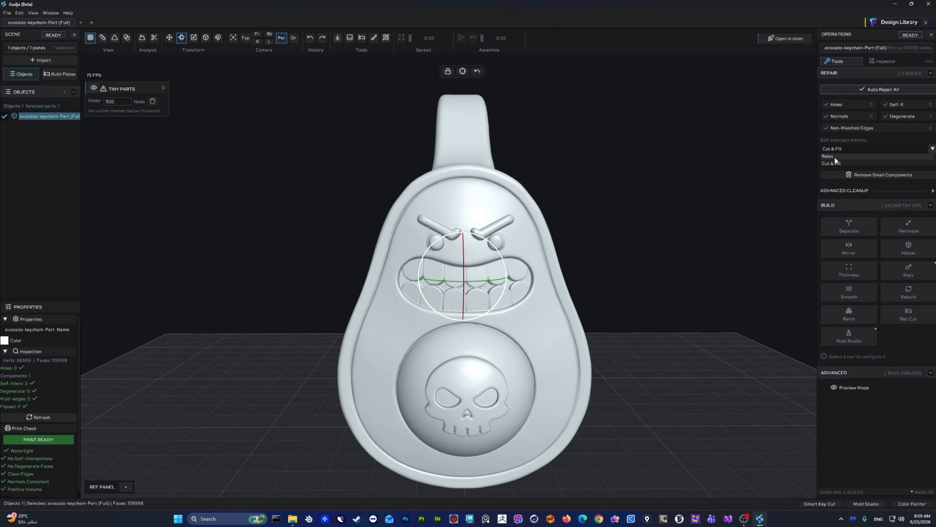
left_click(684, 209)
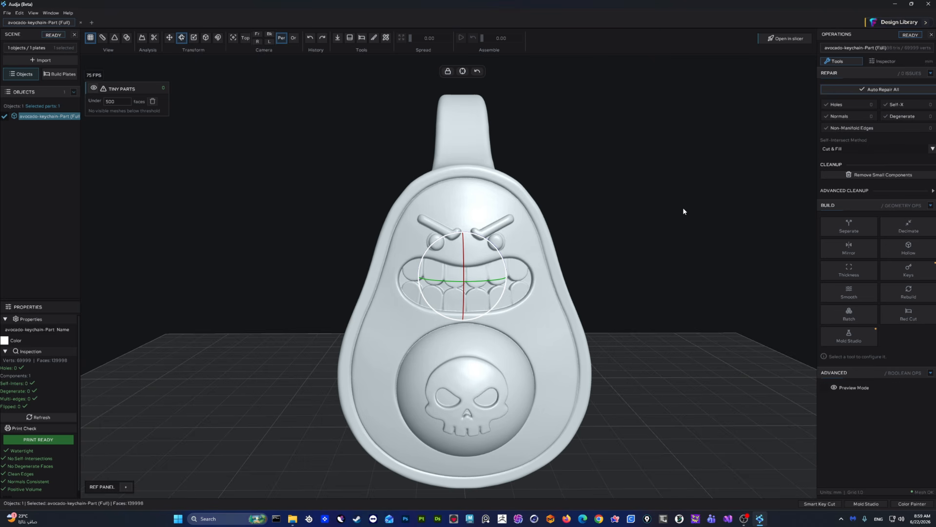
middle_click_drag(589, 282, 227, 364)
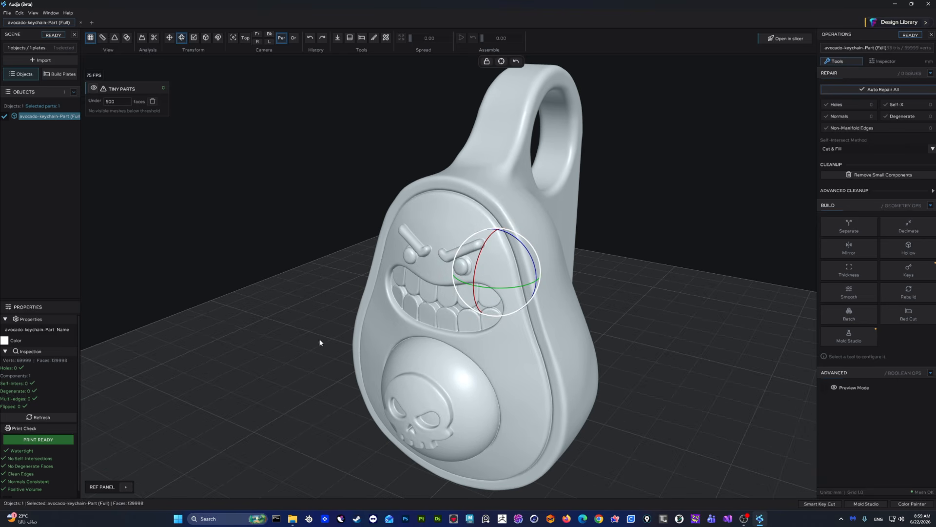
middle_click_drag(418, 319, 631, 250)
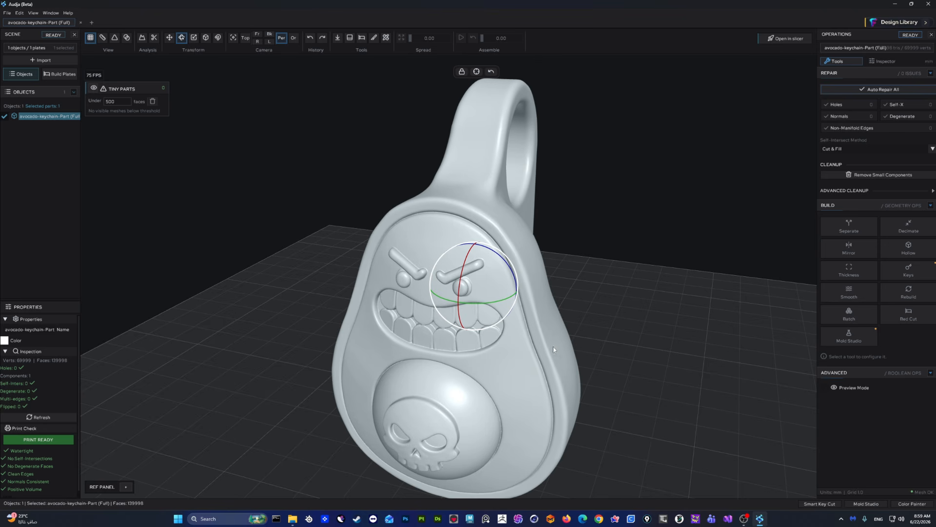
left_click(858, 148)
left_click(849, 159)
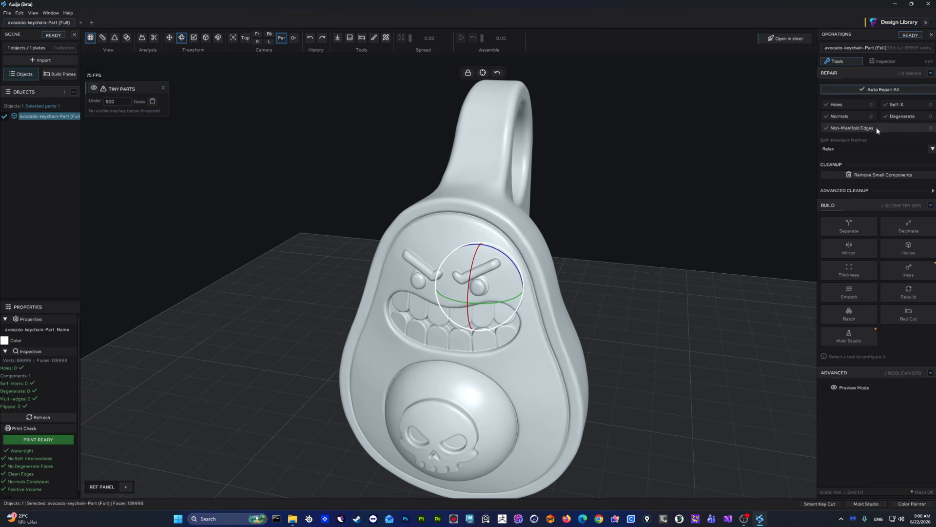
left_click(844, 150)
left_click(843, 162)
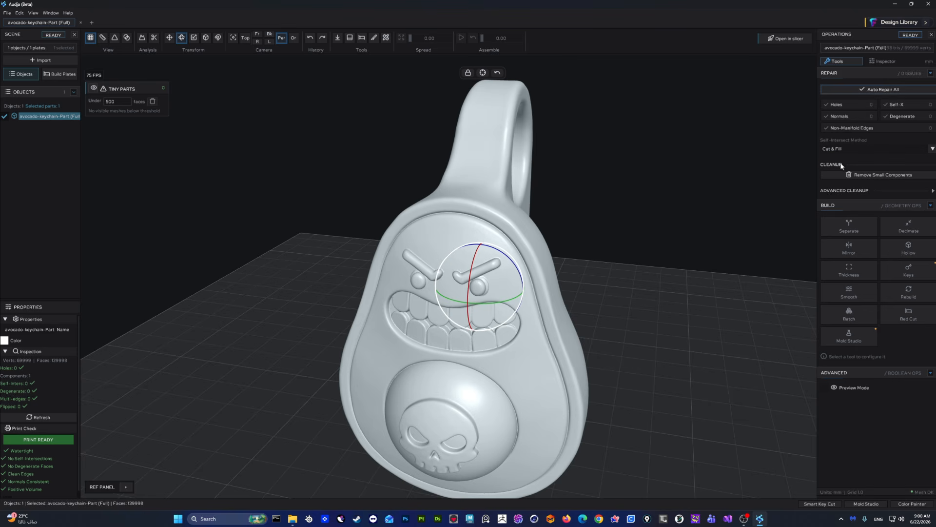
Step: Auto-repair all mesh issues on the keychain with the Cut & Fill method and inspect the model from several angles
left_click(882, 91)
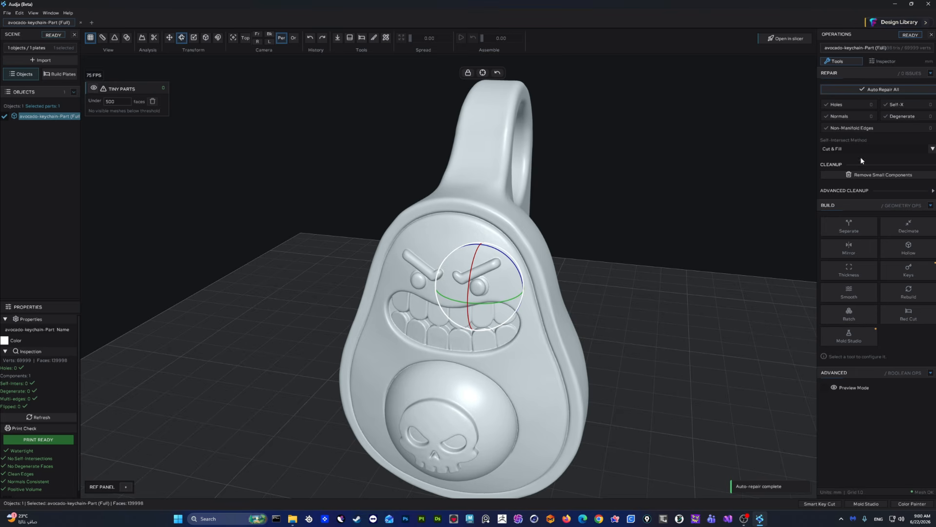
left_click_drag(540, 225, 639, 196)
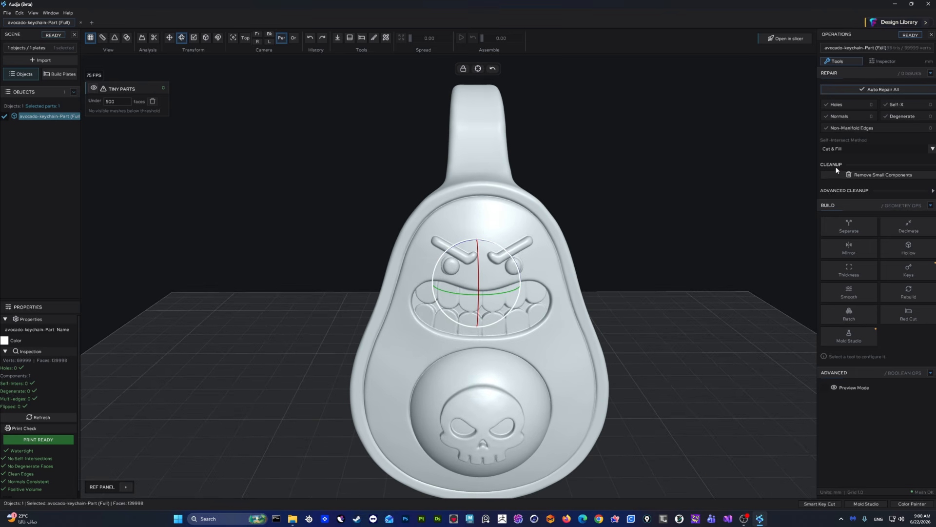
left_click_drag(747, 202, 609, 252)
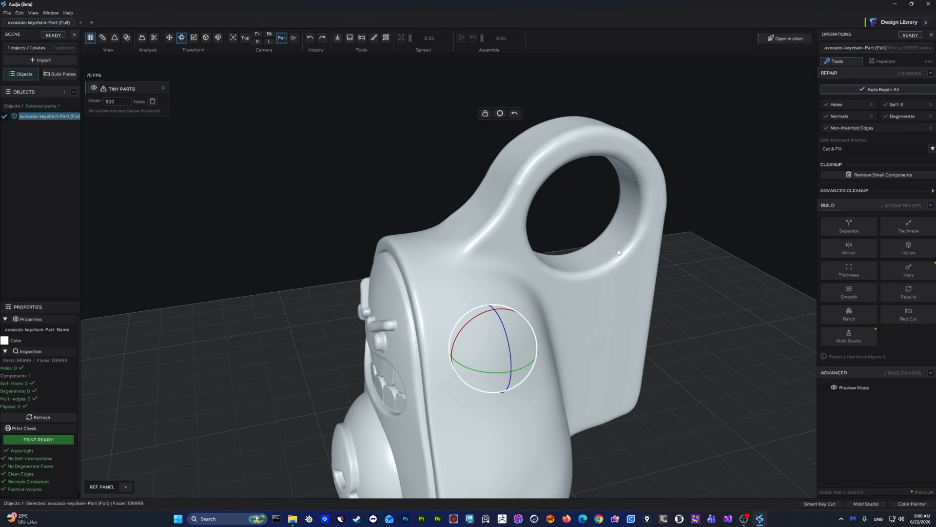
left_click_drag(656, 179, 579, 220)
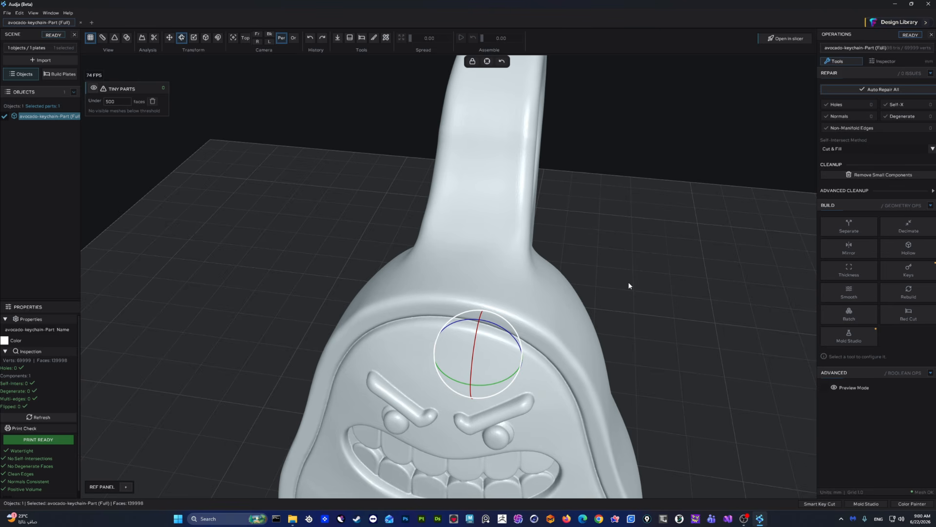
middle_click_drag(560, 212, 450, 182)
scroll(604, 177, "down", 5)
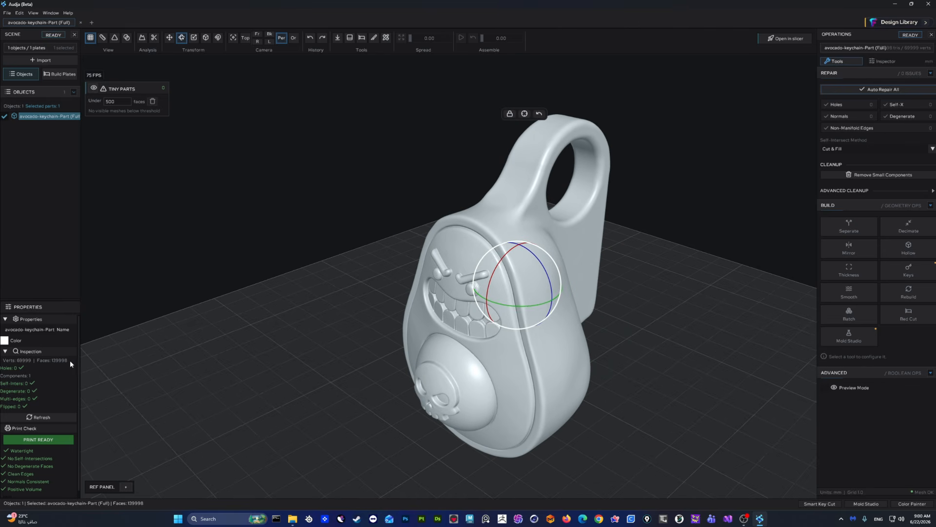
middle_click_drag(439, 315, 475, 326)
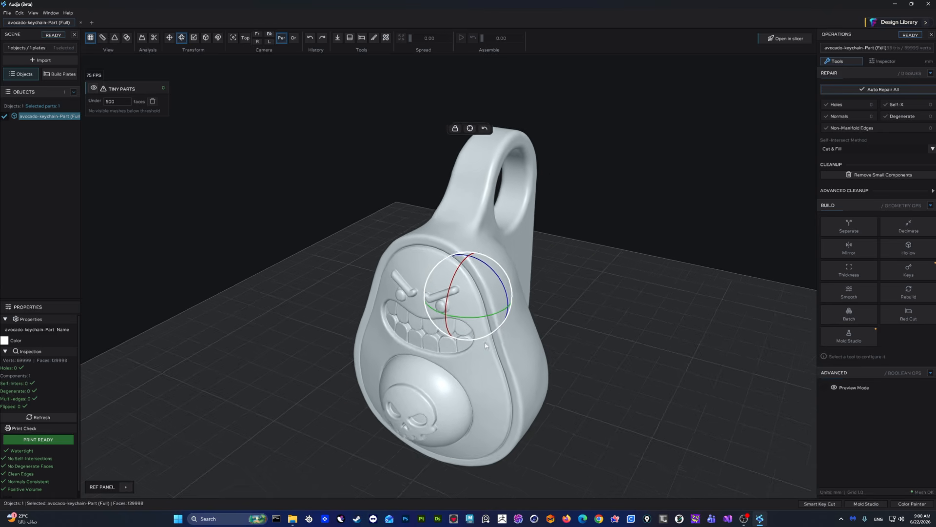
scroll(475, 326, "up", 3)
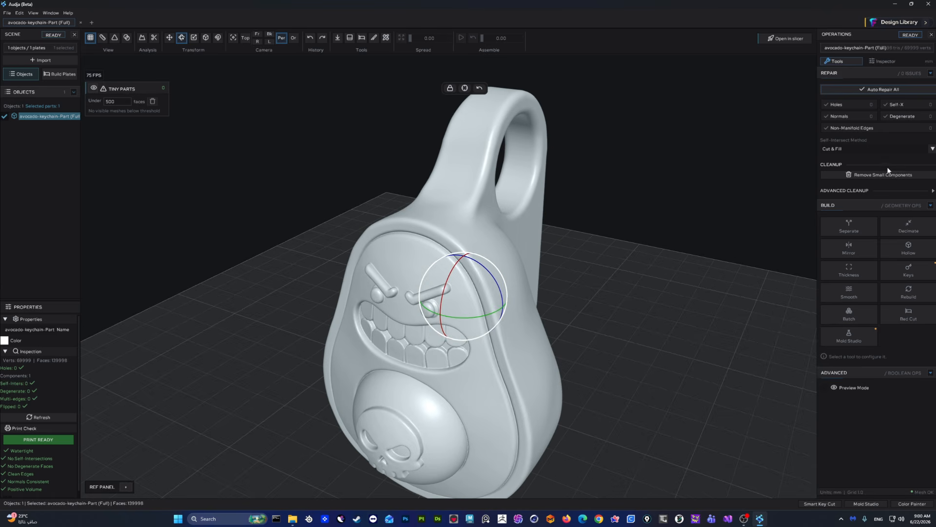
Step: Expand the advanced cleanup options and review the keychain's component list and selection choices
left_click(873, 190)
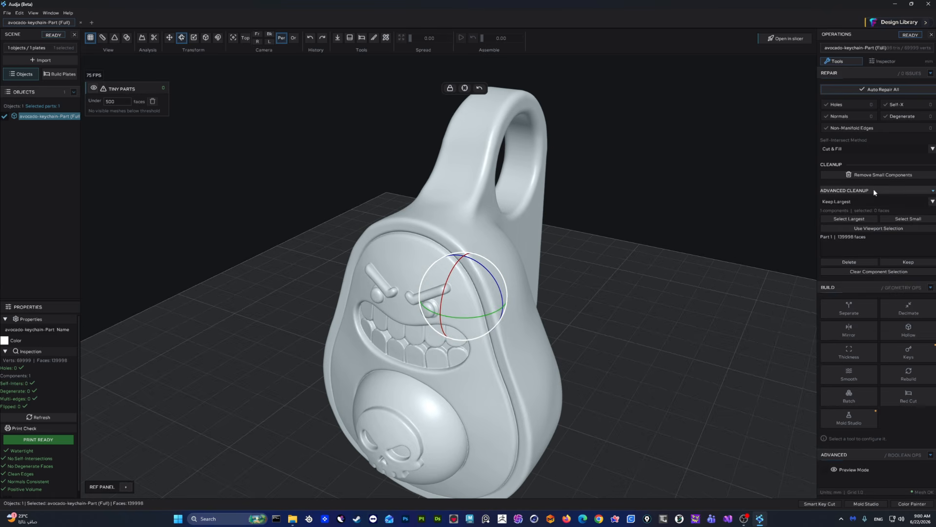
left_click(860, 238)
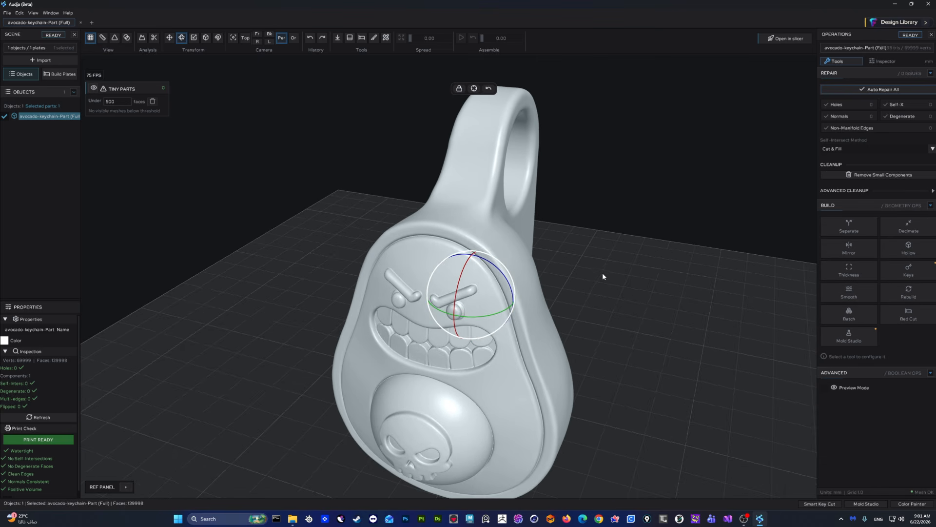
middle_click_drag(603, 273, 663, 285)
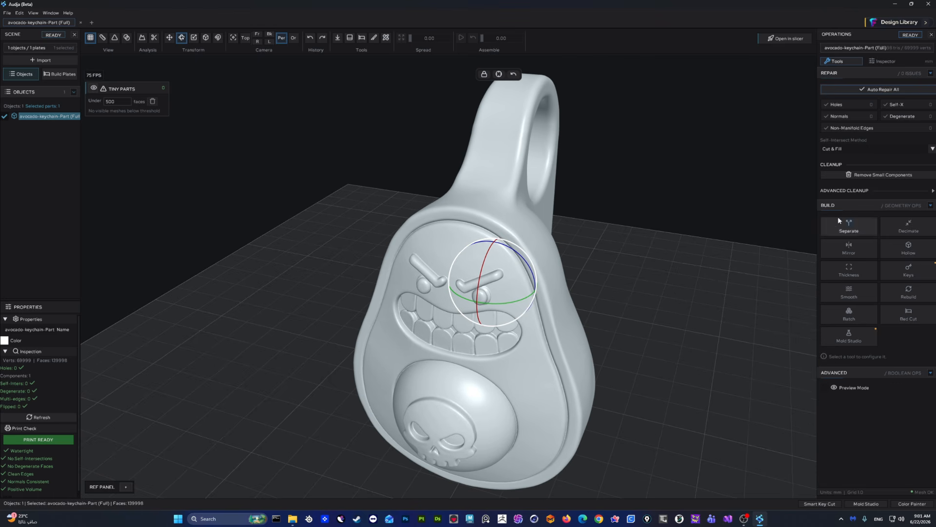
Step: Review the Separate tool's by-color methods with Smooth selected, and return to the list of geometry tools
left_click(845, 226)
left_click(846, 290)
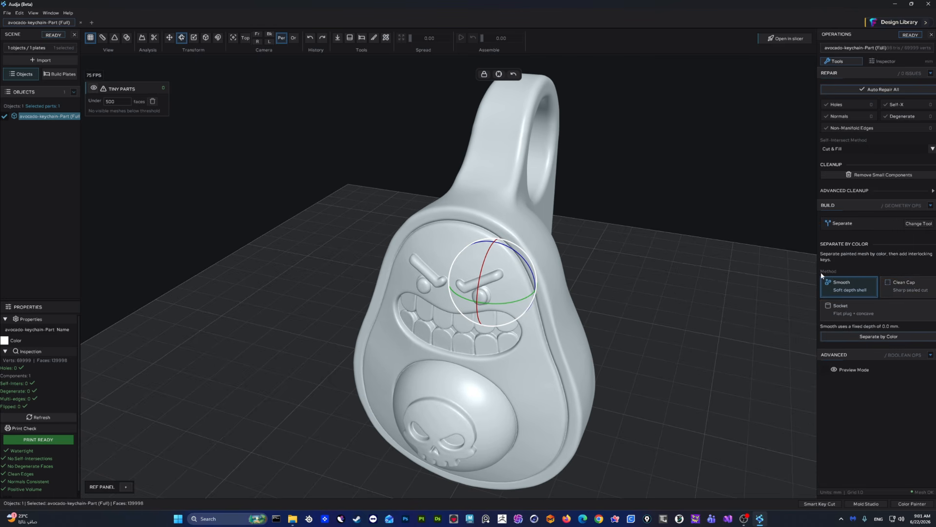
left_click_drag(818, 271, 815, 271)
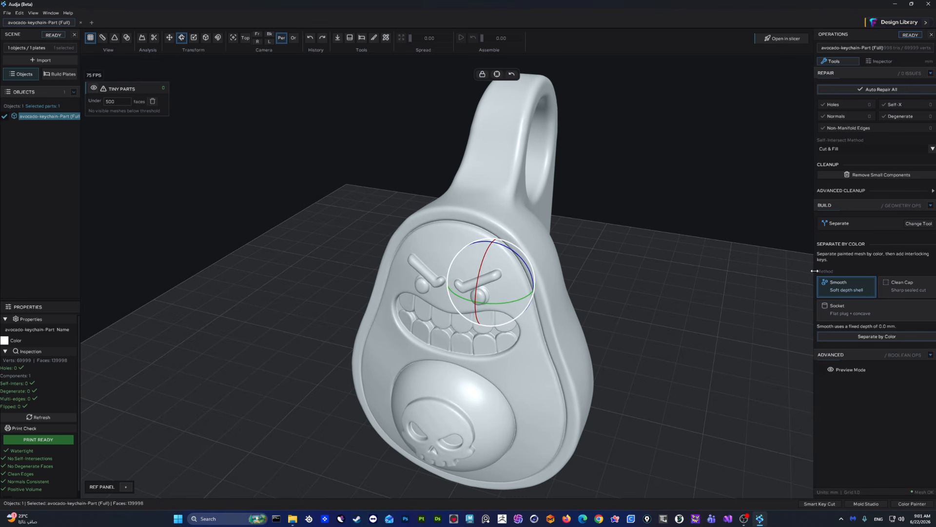
scroll(504, 256, "up", 6)
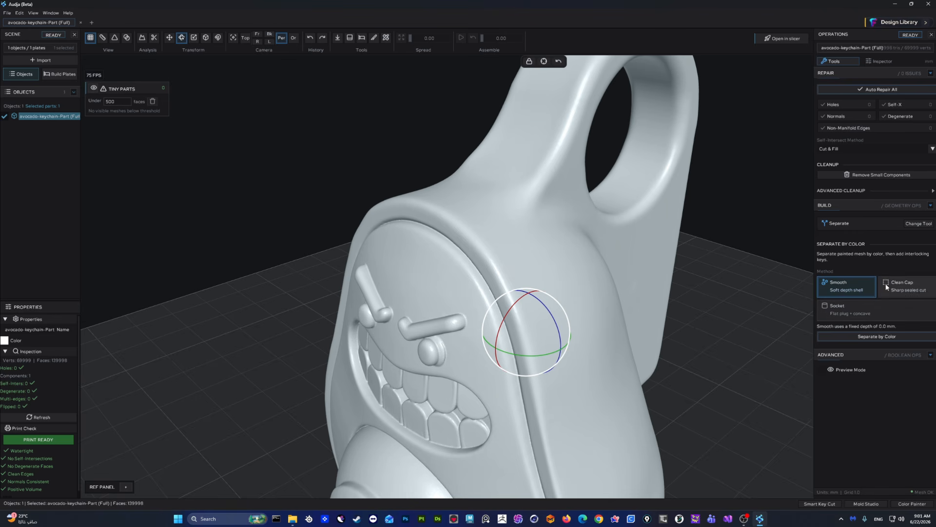
left_click(913, 225)
left_click(852, 226)
left_click(918, 225)
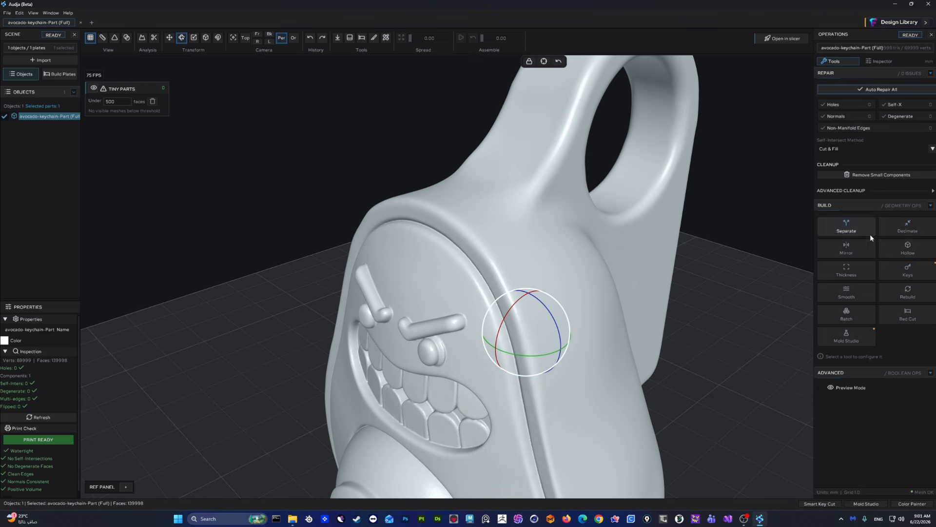
Step: Decimate the keychain mesh to 30204 faces and examine the surface around the eyebrow
left_click(905, 229)
scroll(689, 336, "up", 3)
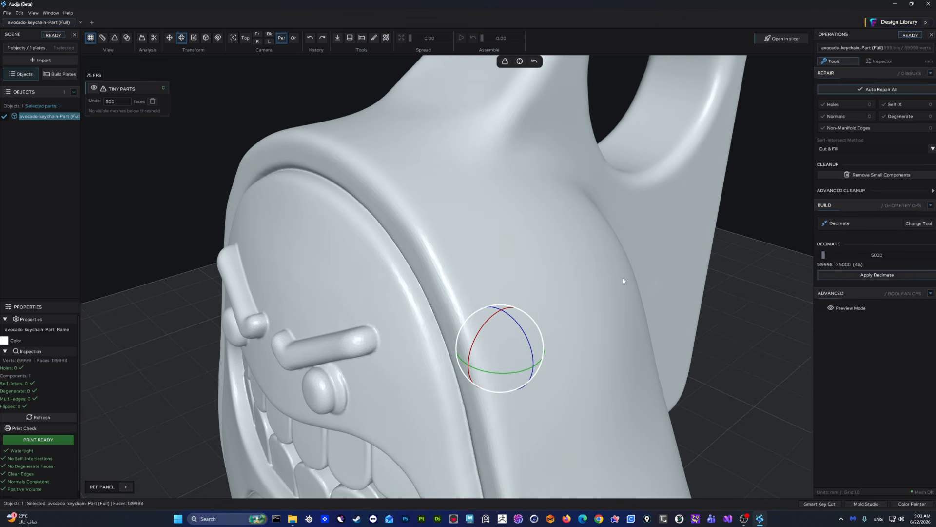
left_click_drag(865, 255, 935, 255)
left_click_drag(935, 256, 844, 259)
left_click(863, 275)
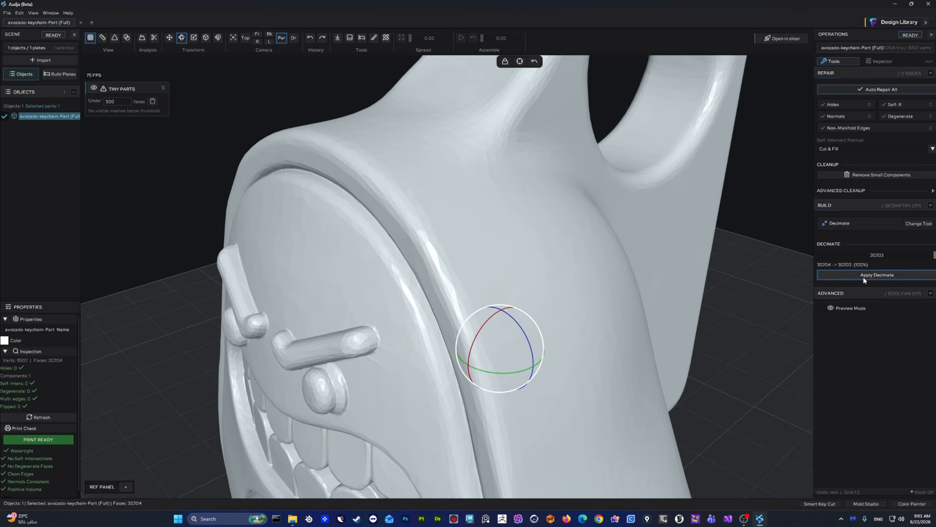
scroll(428, 287, "up", 3)
middle_click_drag(400, 287, 419, 279)
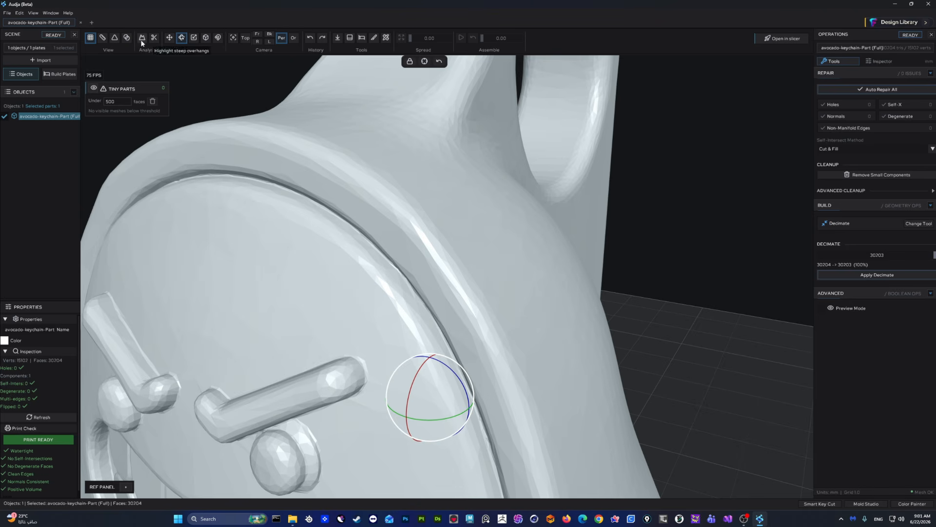
Step: Display the wireframe on the decimated keychain for a close look, and undo the decimation
left_click(115, 39)
scroll(473, 273, "up", 5)
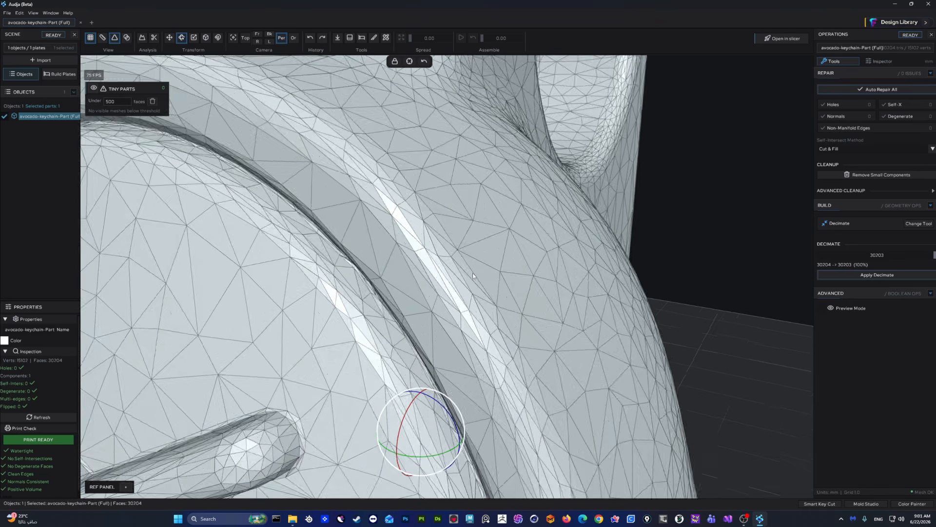
key("ctrl+z")
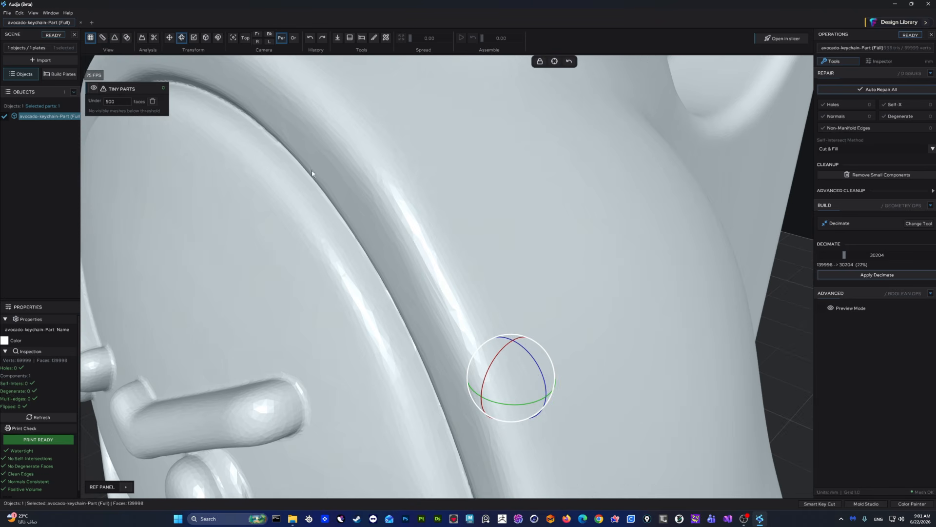
Step: Display the wireframe on the original keychain mesh and reapply the decimation to 30204 faces
left_click(115, 38)
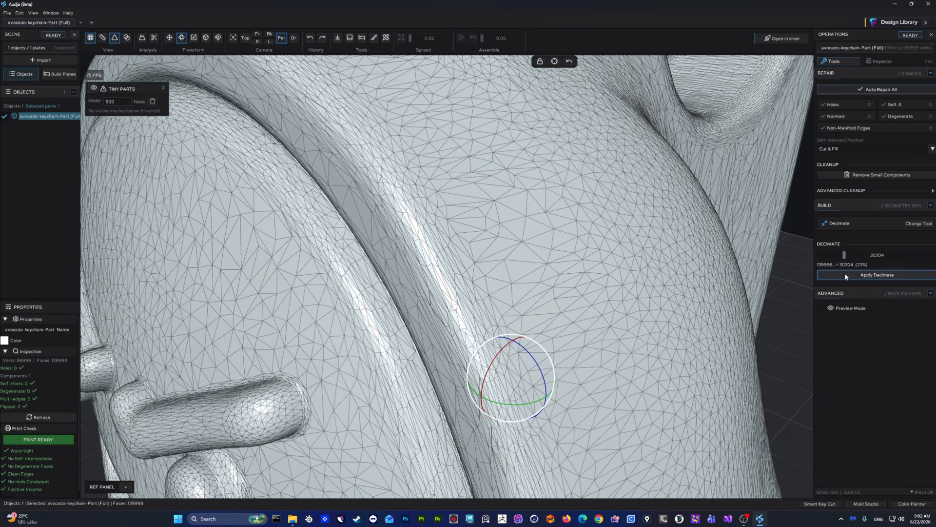
left_click(871, 276)
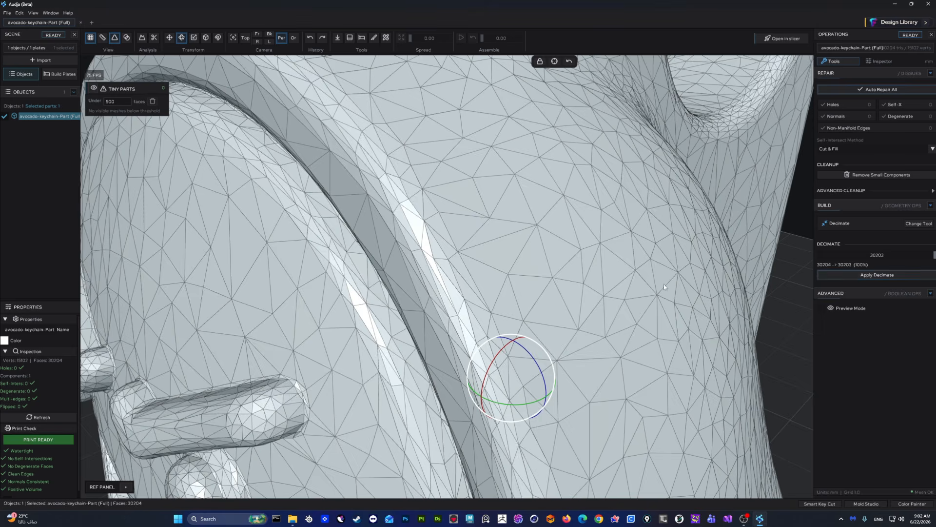
Step: Check the decimated keychain's wireframe from several angles, and hide the wireframe
scroll(537, 281, "down", 5)
middle_click_drag(488, 244, 616, 175)
scroll(512, 229, "up", 3)
scroll(534, 244, "down", 5)
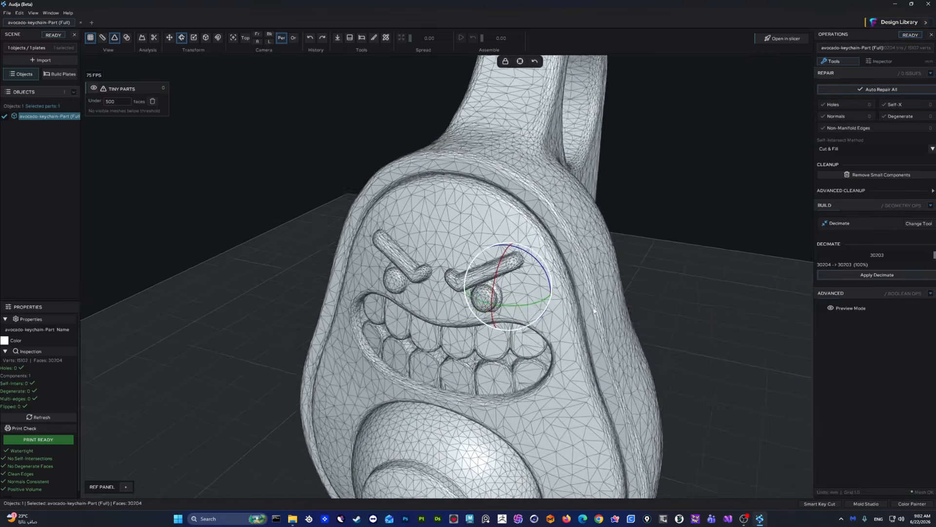
middle_click_drag(592, 327, 542, 307)
scroll(536, 302, "up", 2)
left_click(115, 39)
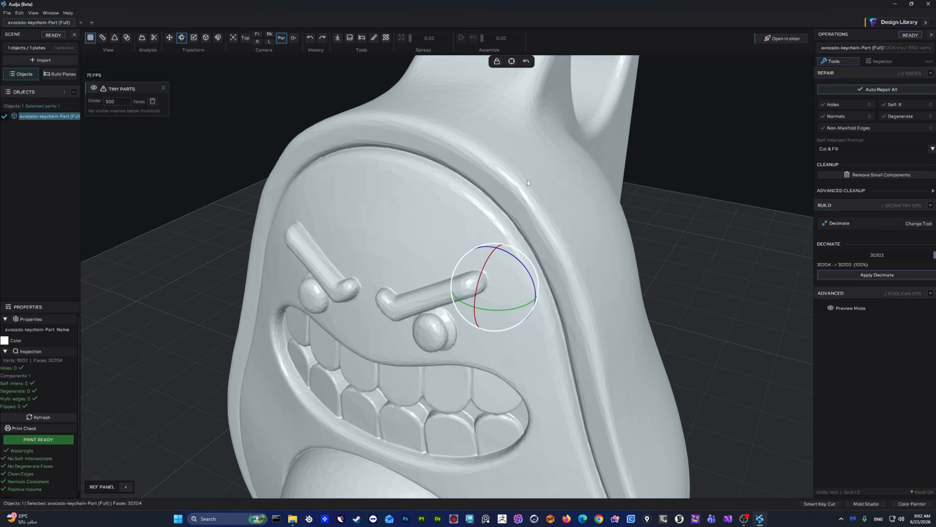
scroll(615, 280, "up", 1)
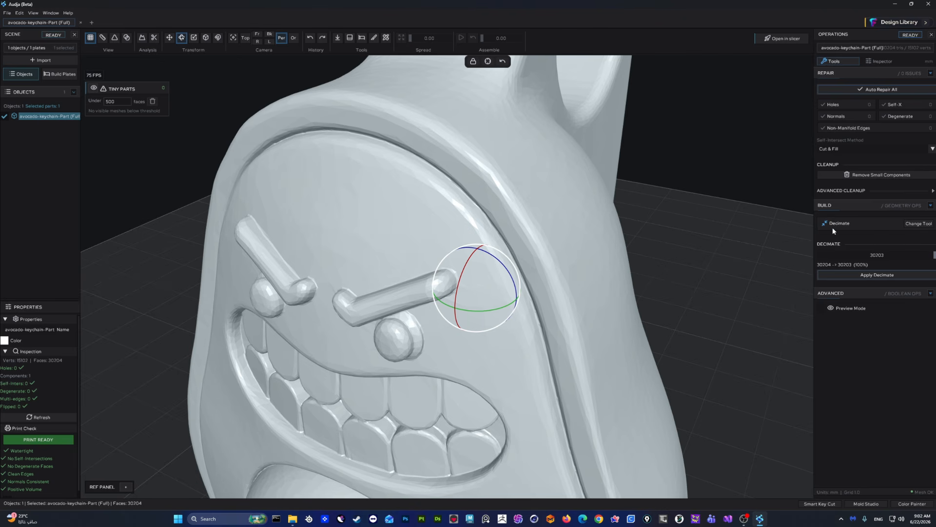
Step: Try the Mirror tool on the keychain along the X, Y and Z axes, and undo the mirroring
left_click(914, 225)
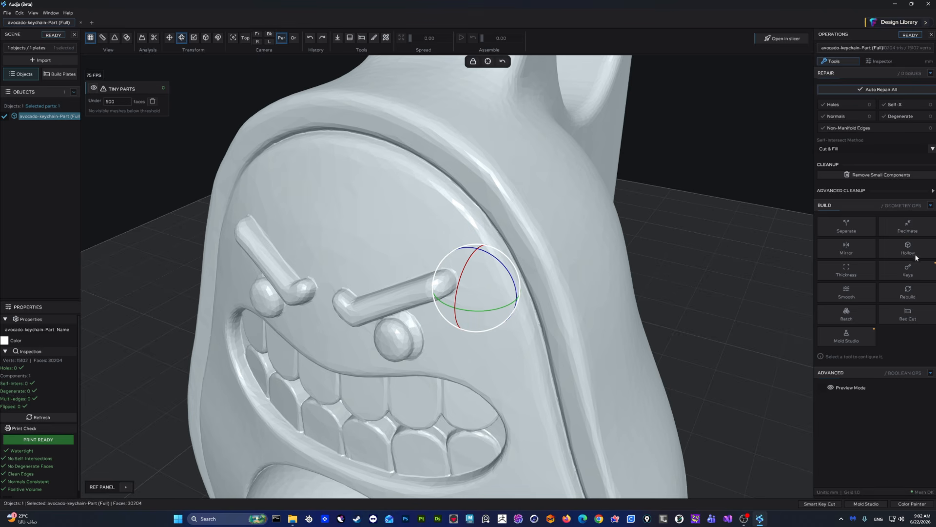
left_click(856, 247)
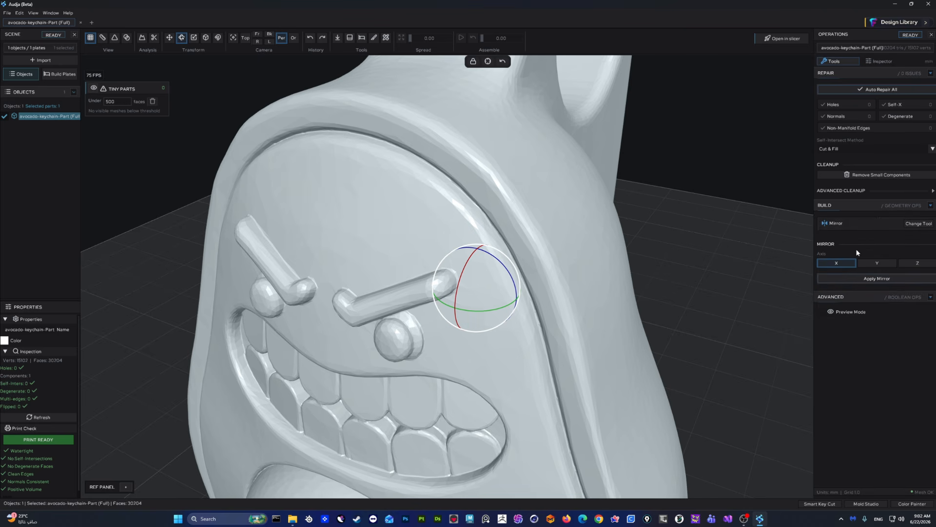
left_click(872, 279)
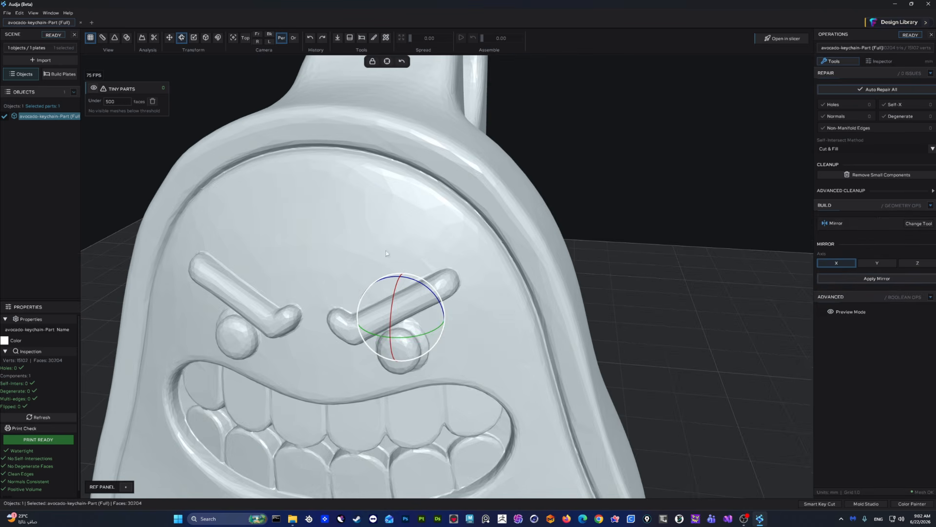
left_click(865, 262)
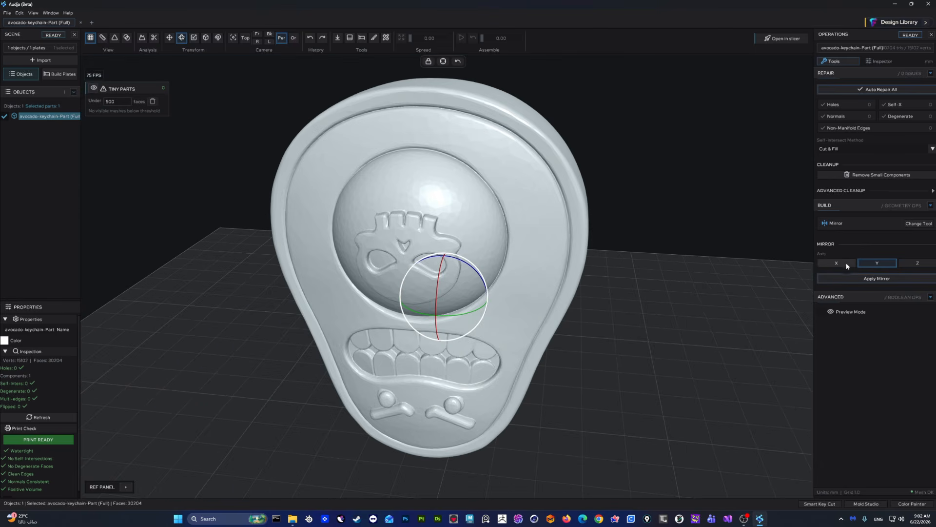
left_click(848, 264)
left_click(916, 263)
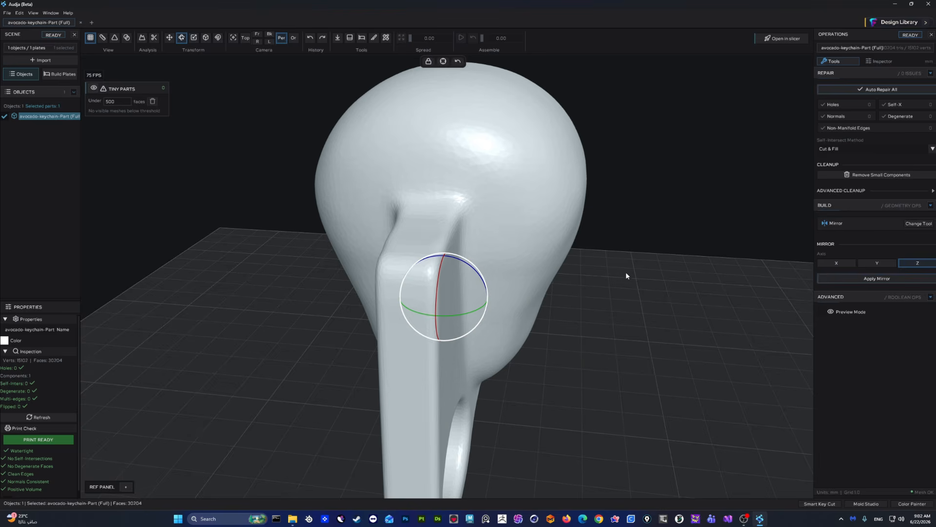
scroll(642, 286, "up", 5)
middle_click_drag(552, 243, 553, 253)
key("ctrl+z")
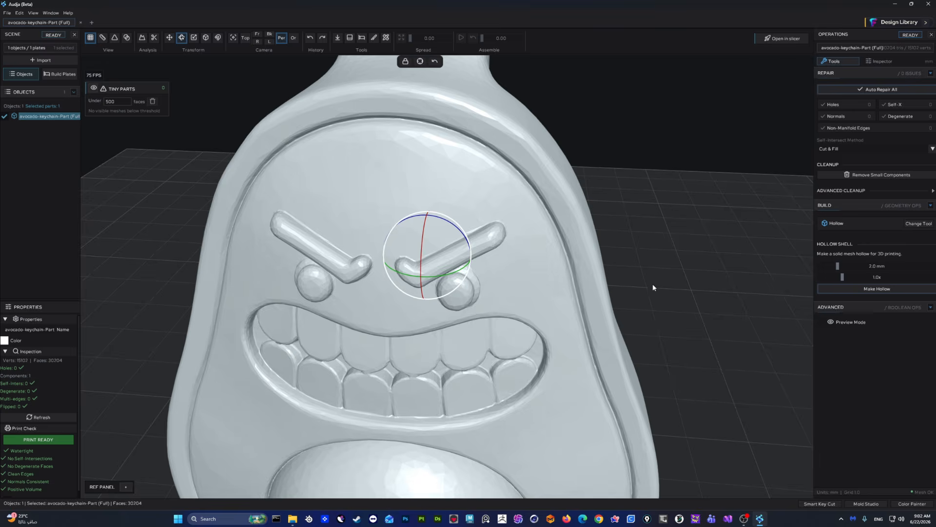
Step: Review the Hollow tool's shell settings and the Thickness tool's minimum wall setting without applying either
middle_click_drag(653, 283, 631, 286)
scroll(633, 289, "down", 5)
scroll(653, 278, "up", 3)
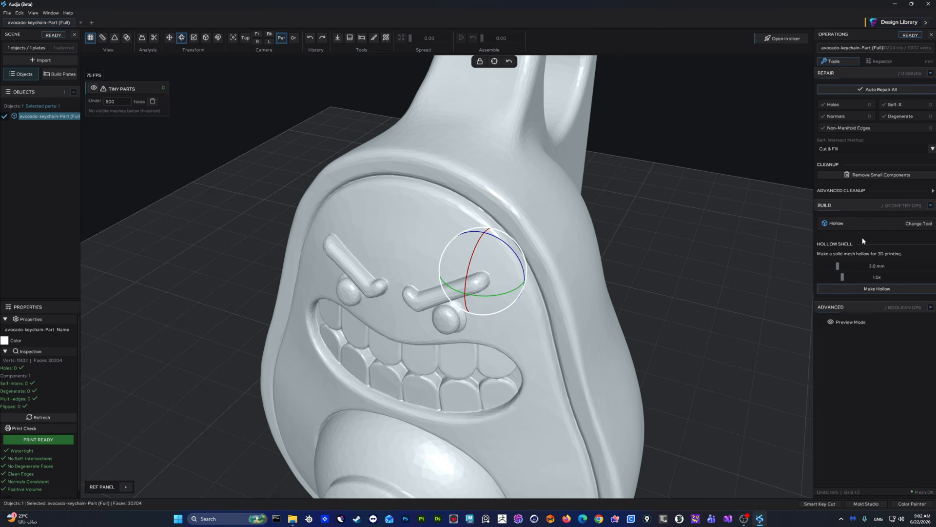
scroll(619, 253, "up", 3)
left_click(919, 223)
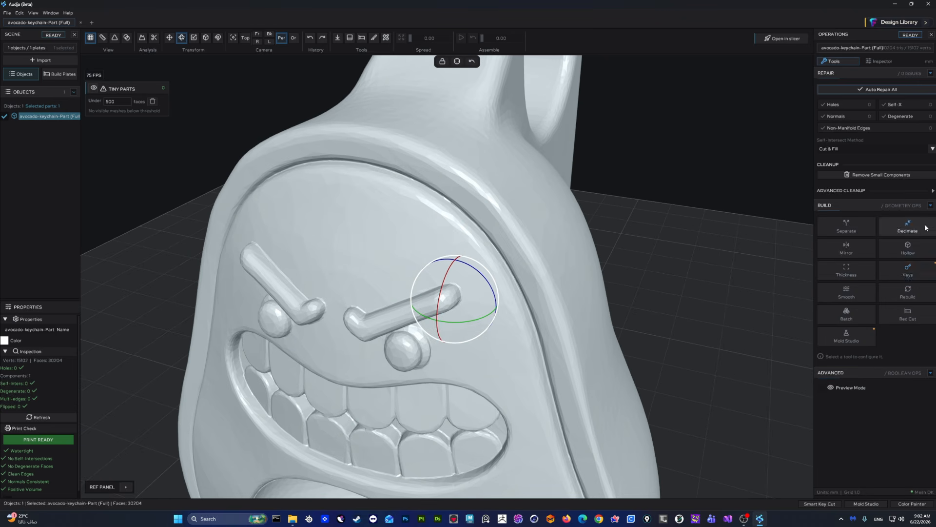
left_click(853, 275)
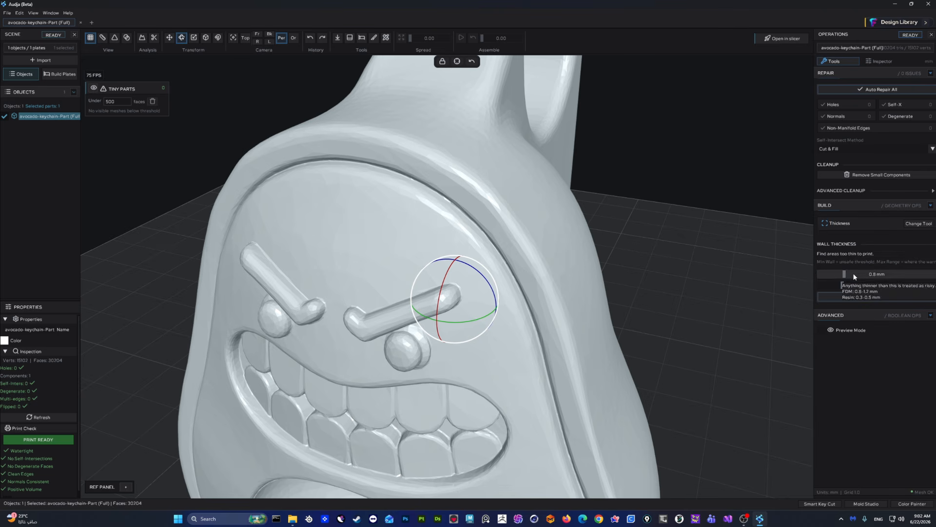
left_click(928, 226)
Step: Open the Keys tool and examine its options for interlocking keys between parts and for test fit pairs
left_click(907, 271)
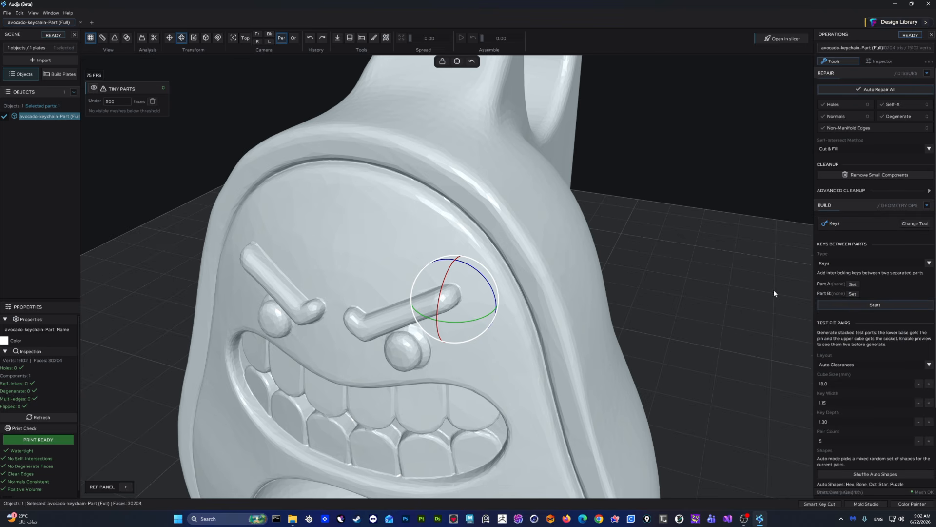
left_click_drag(582, 268, 600, 254)
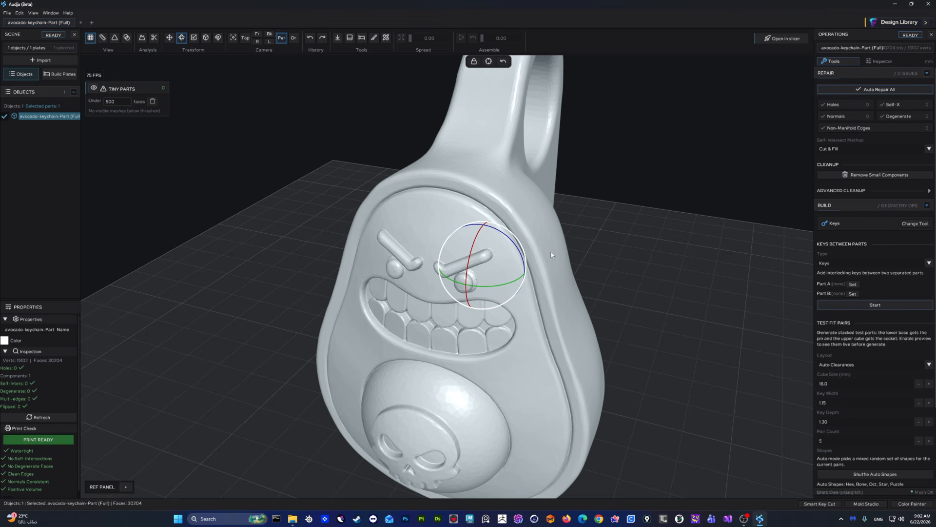
scroll(534, 230, "up", 3)
scroll(512, 234, "down", 3)
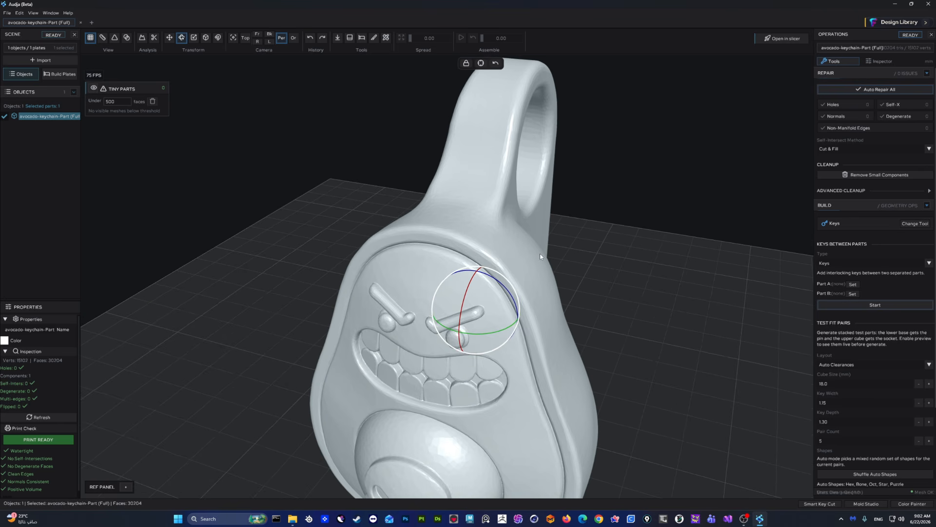
left_click_drag(496, 267, 504, 236)
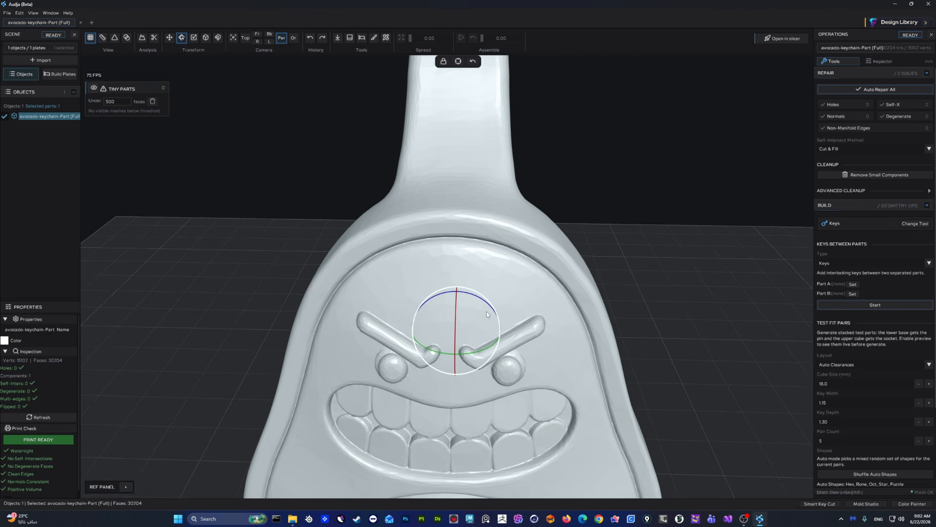
scroll(487, 230, "up", 3)
scroll(493, 209, "down", 3)
scroll(538, 228, "up", 2)
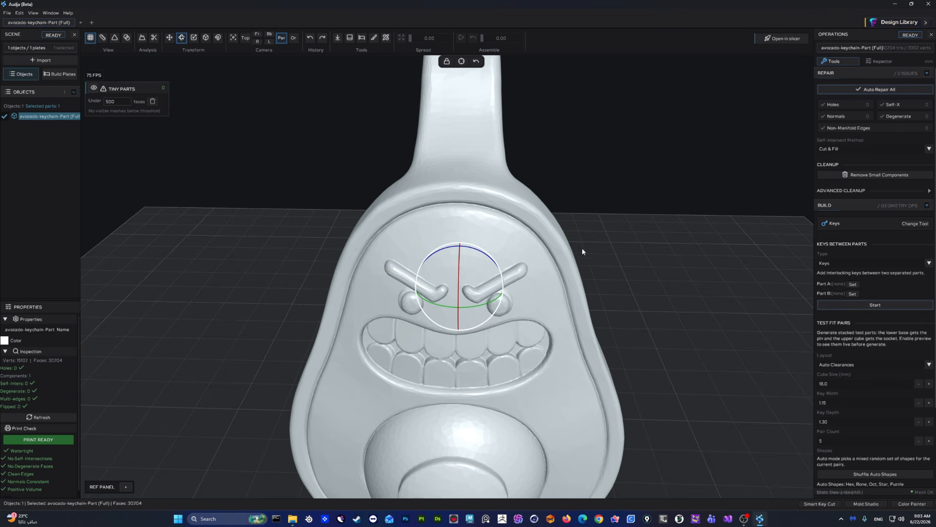
left_click_drag(575, 249, 801, 293)
left_click_drag(548, 292, 580, 247)
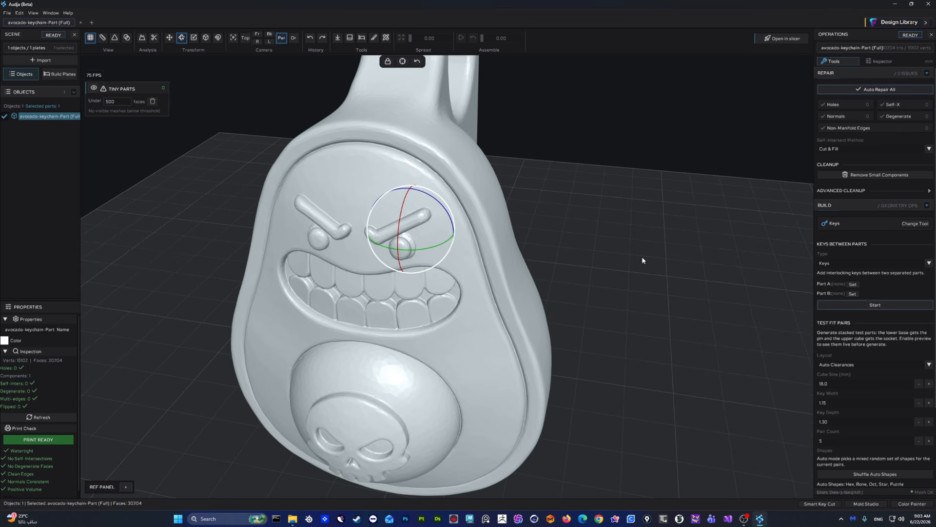
left_click_drag(619, 289, 821, 293)
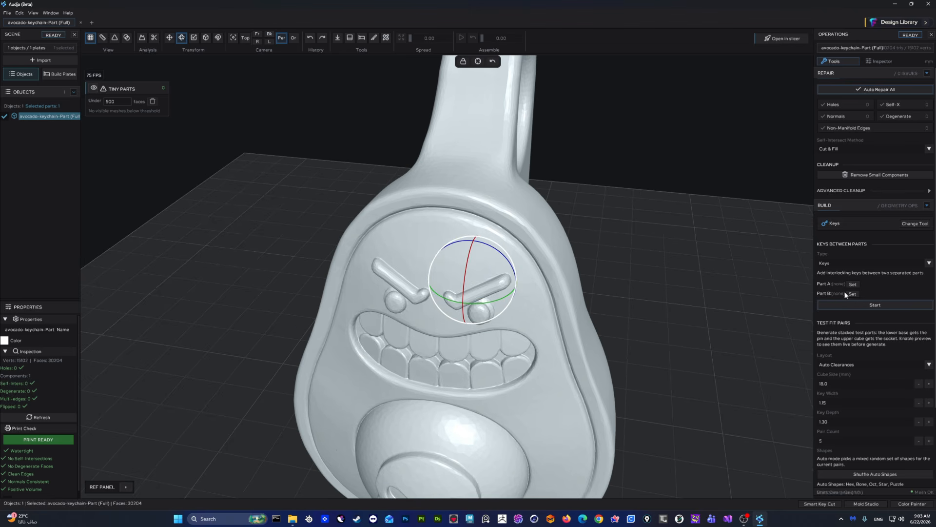
left_click_drag(728, 294, 651, 273)
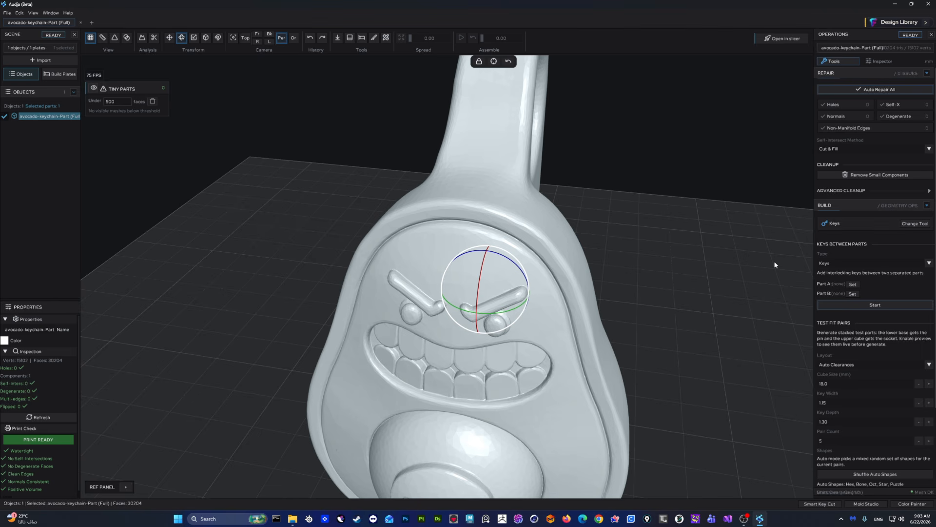
scroll(856, 304, "down", 2)
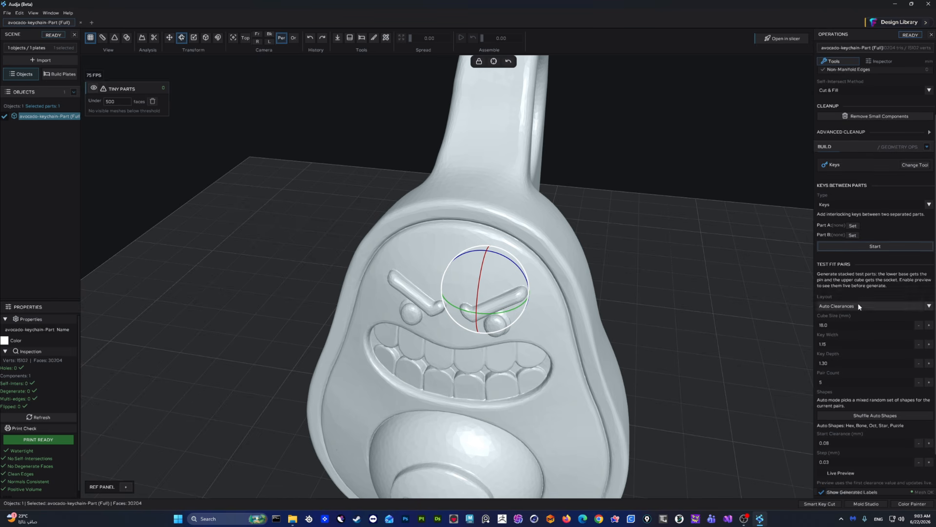
Step: Delete the avocado keychain part from the scene to leave an empty build plate
key("Delete")
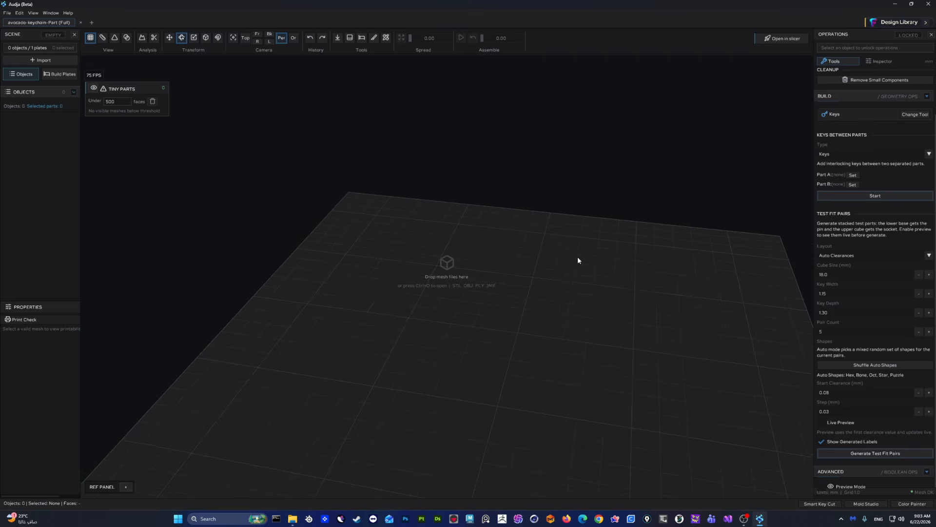
middle_click_drag(538, 287, 546, 307)
scroll(533, 259, "up", 1)
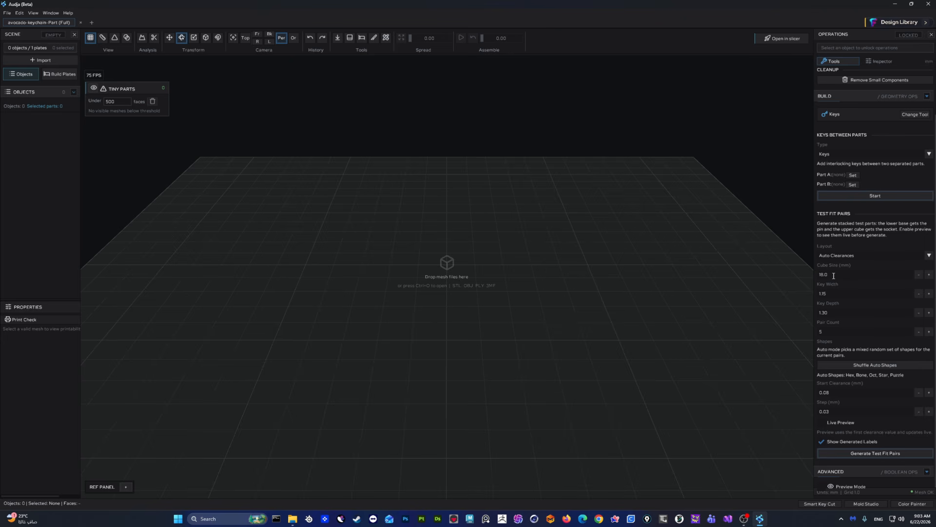
Step: Switch the test fit pairs layout to Manual Clearances, review the per-pair clearances and shapes, and return to Auto Clearances
left_click(830, 255)
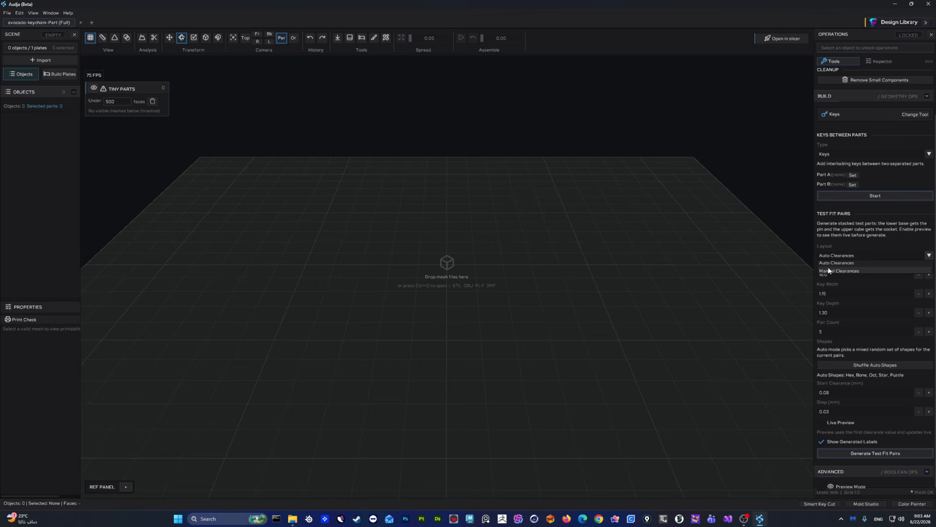
left_click(848, 272)
scroll(858, 331, "down", 3)
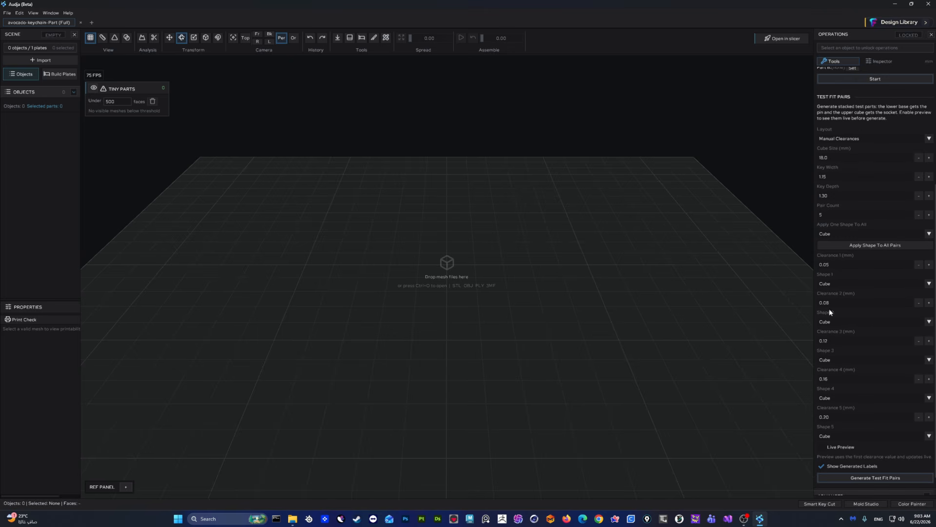
left_click(831, 398)
left_click(831, 398)
left_click(830, 399)
left_click(830, 399)
left_click(840, 142)
left_click(839, 155)
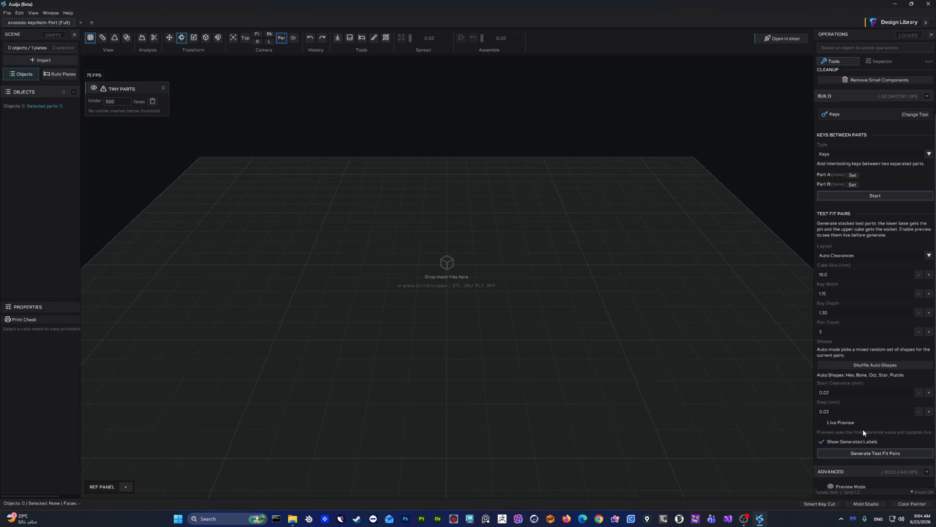
Step: Turn on the live preview of the test fit pair with a 0.02 mm start clearance, and inspect its pin and socket closely
left_click(822, 422)
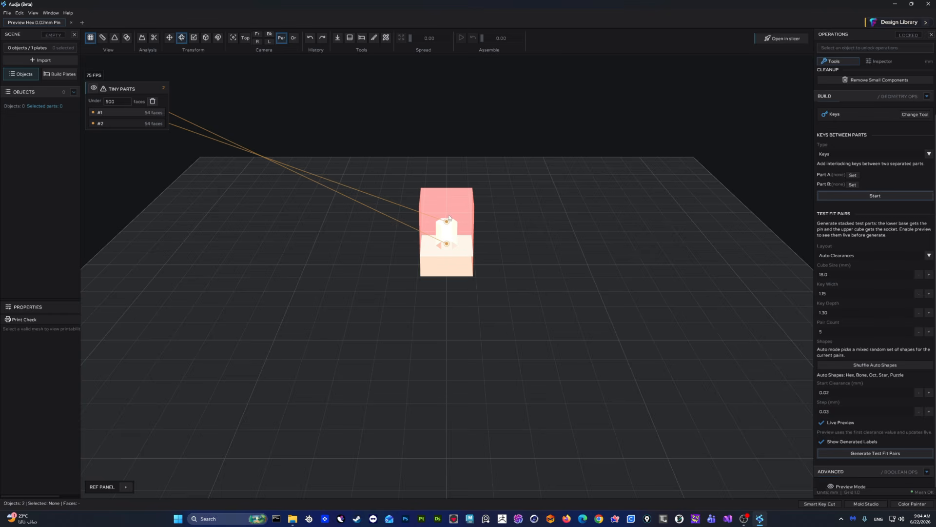
scroll(426, 205, "up", 5)
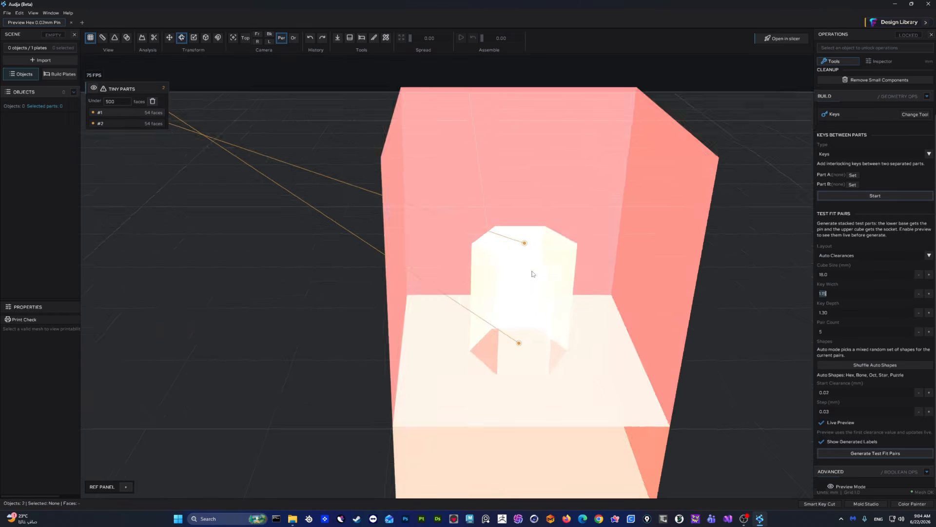
middle_click_drag(532, 271, 511, 221)
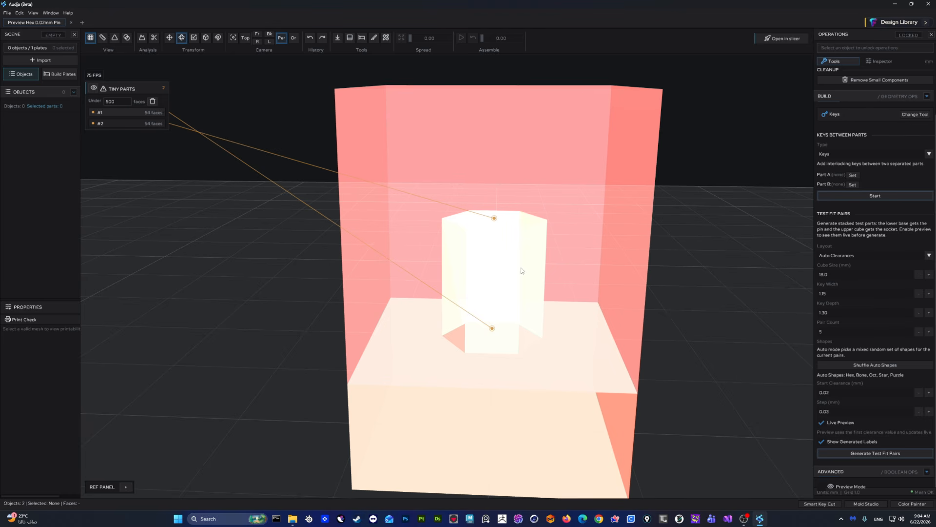
Step: Set the Tiny Parts face-count threshold to 50
left_click_drag(533, 216, 506, 271)
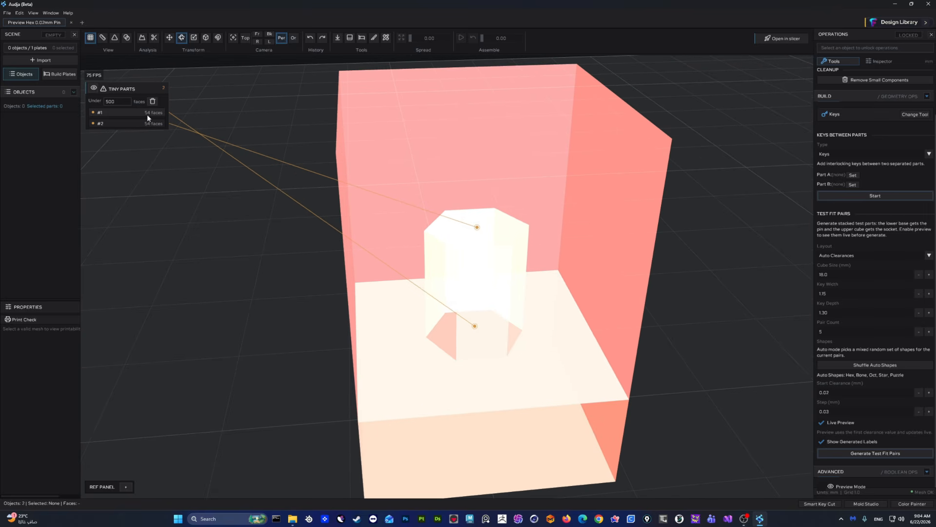
left_click_drag(515, 291, 541, 405)
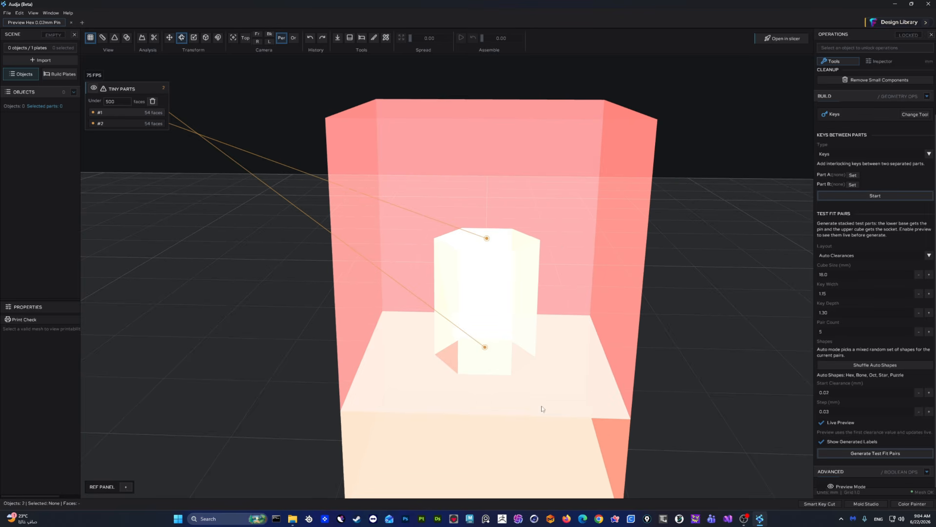
left_click(102, 101)
type("50")
middle_click_drag(465, 276, 370, 257)
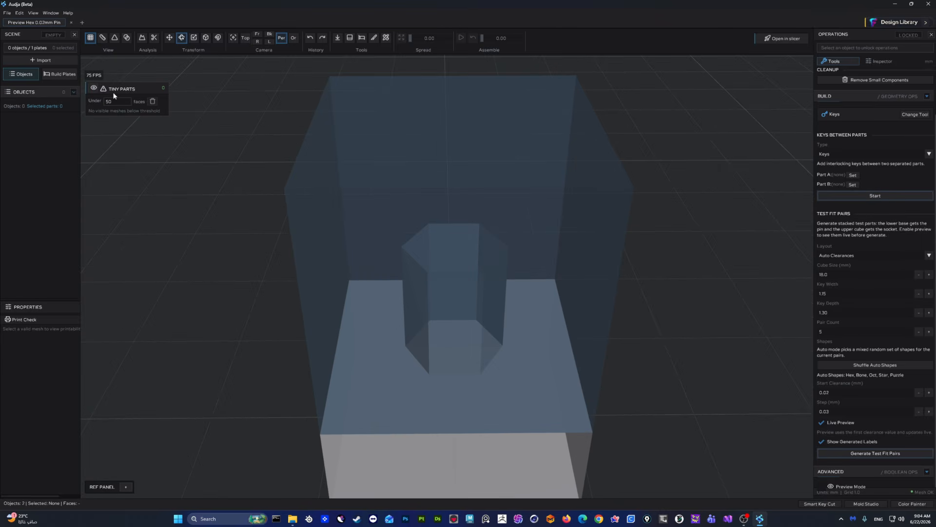
Step: Set the Tiny Parts face-count threshold to 100000, and hide the Tiny Parts overlay
left_click_drag(116, 101, 90, 101)
type("100000")
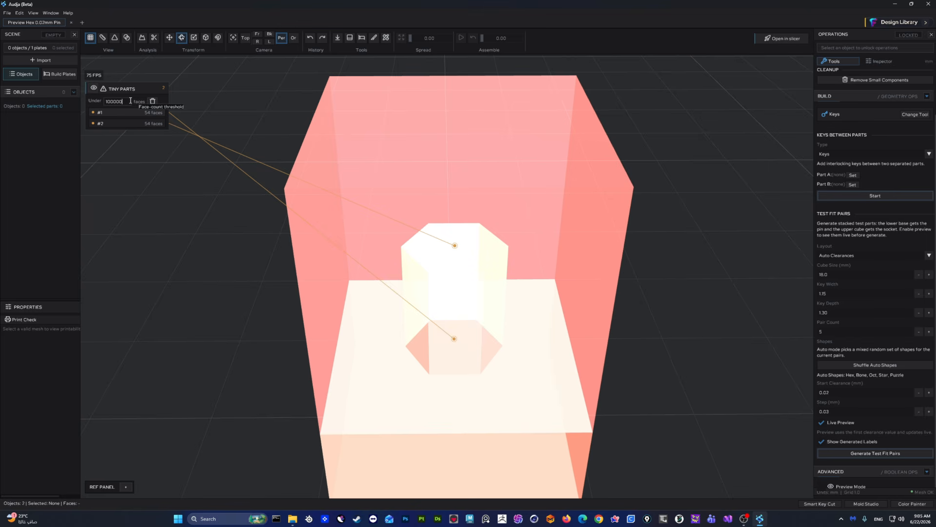
left_click_drag(130, 100, 108, 97)
key("BackSpace")
left_click(93, 87)
Step: Inspect the previewed hex pin and its surrounding socket cube from several angles
scroll(523, 257, "down", 5)
middle_click_drag(522, 257, 540, 239)
scroll(520, 234, "up", 6)
scroll(508, 266, "down", 5)
middle_click_drag(507, 267, 504, 287)
scroll(499, 244, "up", 4)
middle_click_drag(500, 244, 556, 270)
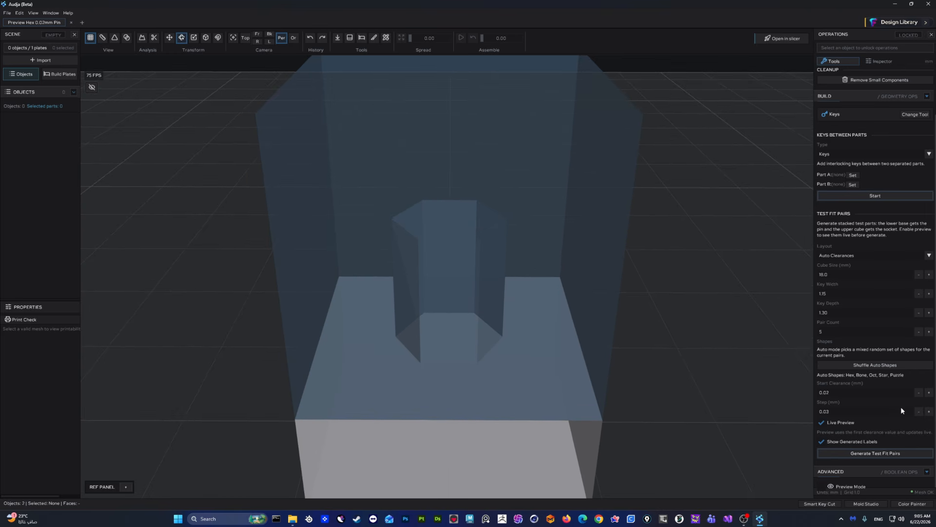
Step: Increase the test fit pairs' key depth to 1.55
left_click(929, 313)
left_click(929, 313)
left_click(929, 314)
left_click(929, 314)
left_click(929, 313)
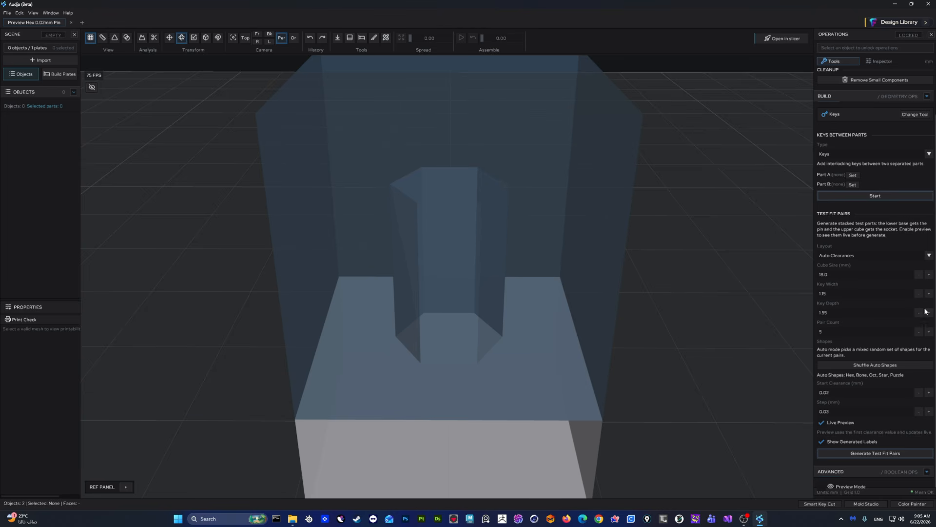
Step: Increase the test fit pairs' key width to 1.45
left_click(929, 293)
left_click(929, 293)
left_click(929, 293)
left_click(929, 294)
left_click(929, 294)
left_click(929, 294)
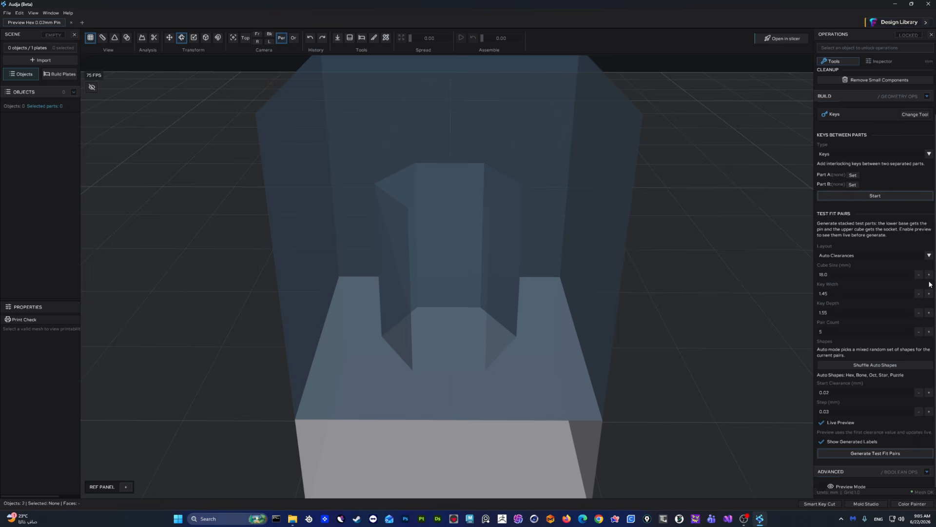
Step: Set the test cube size to 24 mm and generate the test fit pairs
left_click(929, 274)
left_click(930, 274)
left_click(929, 274)
left_click(929, 274)
left_click(929, 274)
left_click(929, 274)
scroll(613, 337, "down", 6)
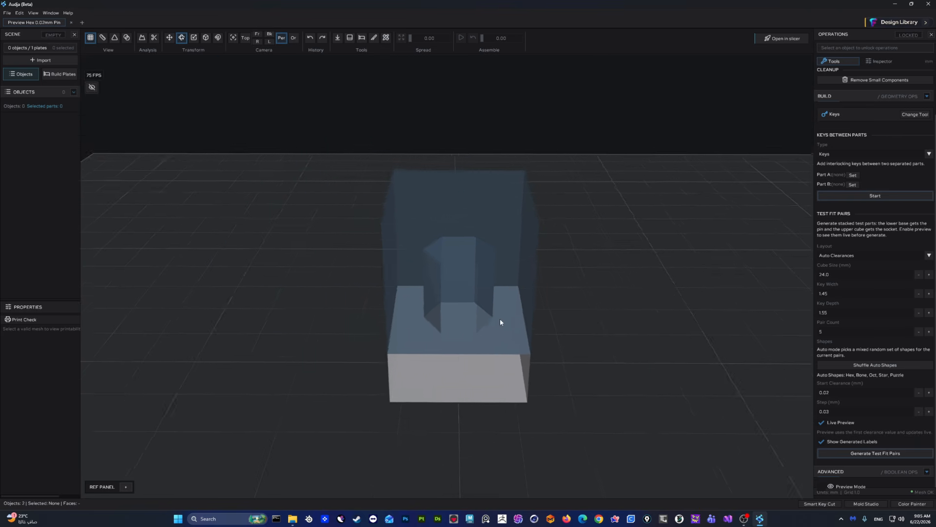
scroll(507, 319, "up", 3)
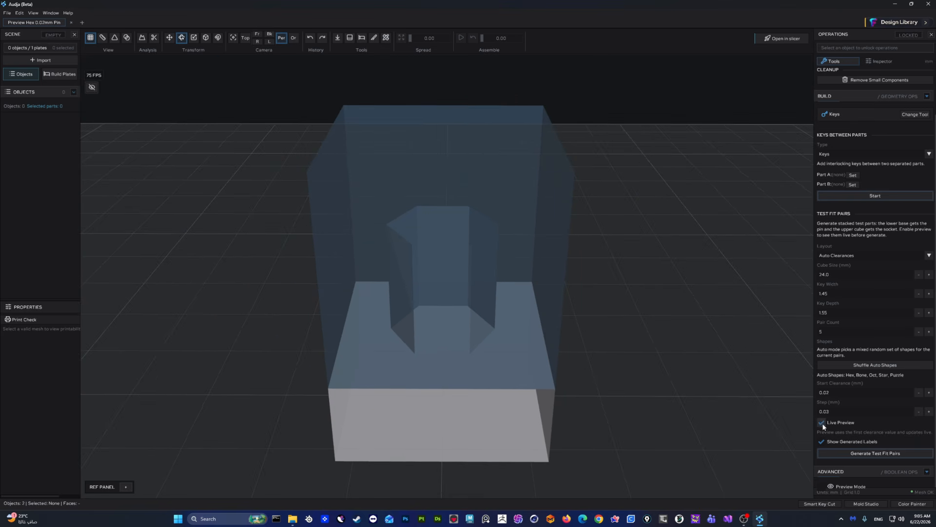
left_click(861, 456)
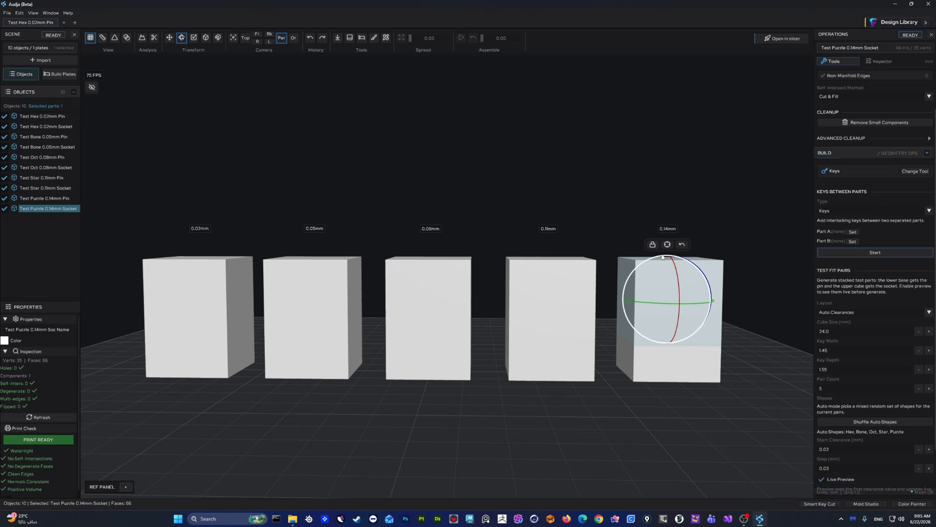
Step: Select the upper socket cubes of all five test pairs and move them upward together
left_click(434, 189)
left_click(171, 38)
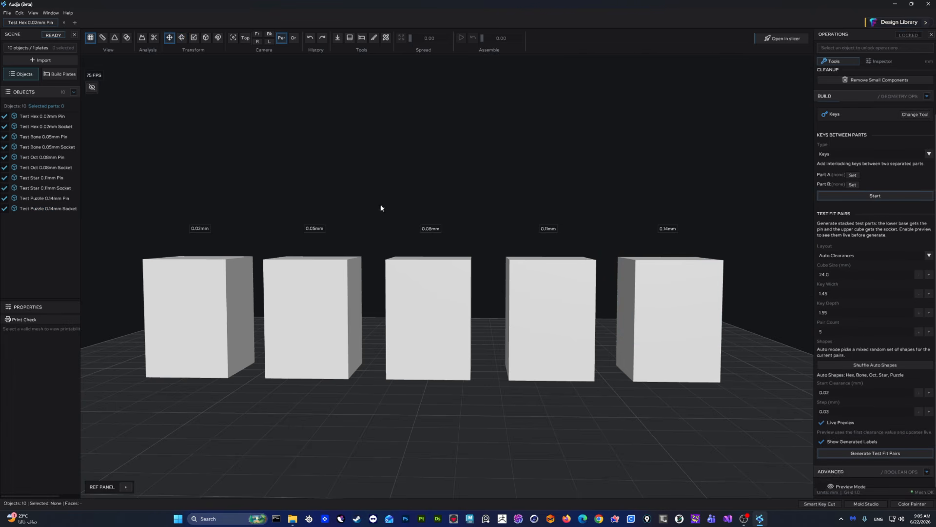
left_click(659, 280)
left_click(560, 292, "shift")
left_click(417, 281, "shift")
left_click(326, 280, "shift")
left_click(203, 272, "shift")
left_click_drag(431, 305, 439, 211)
Step: Examine the pins and sockets of the generated test pairs up close
middle_click_drag(493, 312, 585, 373)
scroll(391, 337, "up", 5)
middle_click_drag(392, 338, 301, 367)
scroll(498, 332, "up", 4)
middle_click_drag(568, 328, 464, 235)
scroll(540, 345, "up", 3)
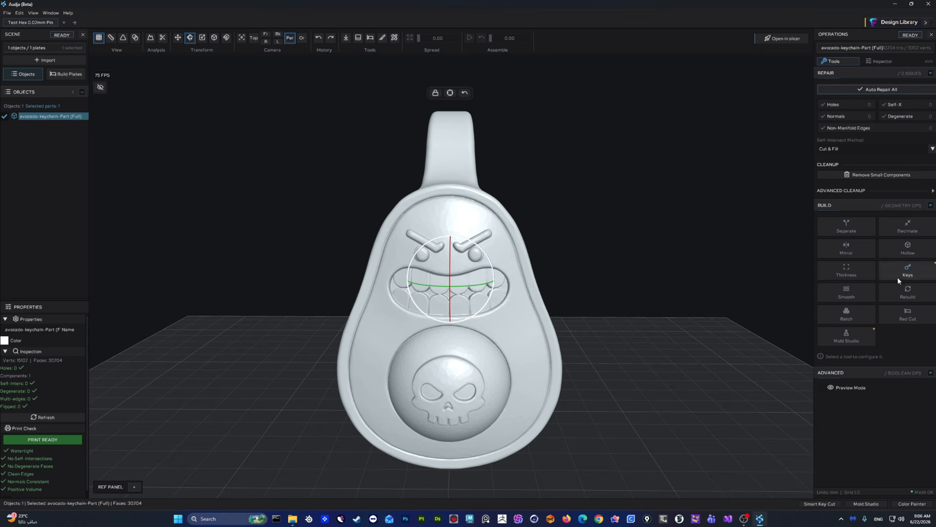
Step: Smooth the avocado keychain mesh with the Medium preset
left_click(855, 295)
scroll(456, 238, "up", 5)
middle_click_drag(457, 239, 522, 243)
scroll(522, 243, "up", 3)
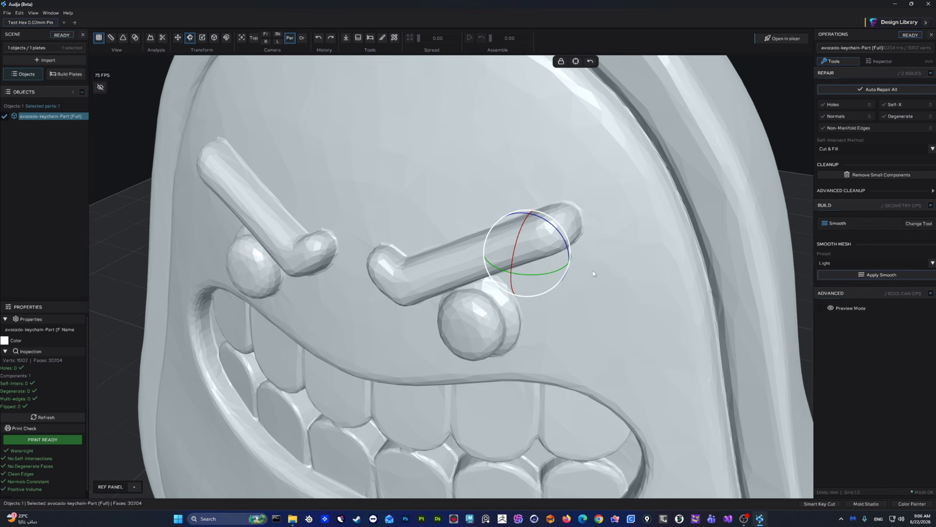
left_click(842, 262)
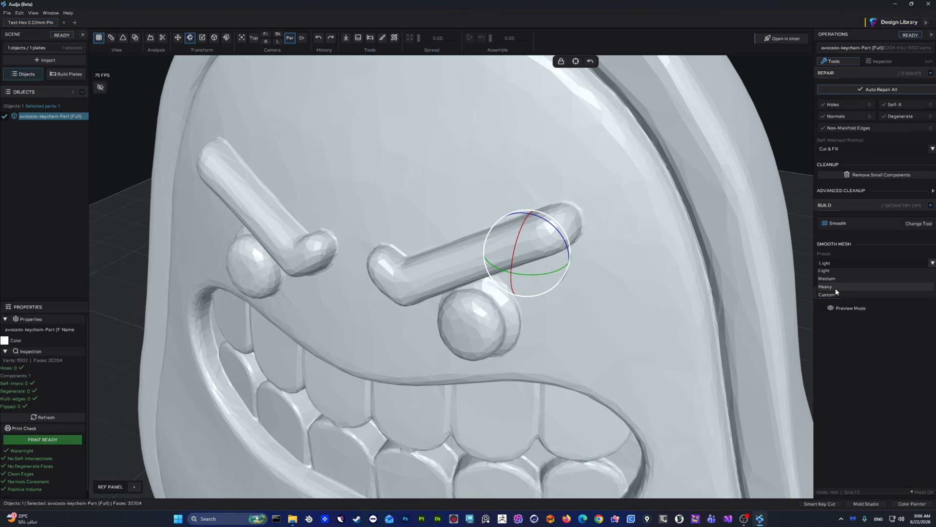
left_click(835, 280)
left_click(835, 279)
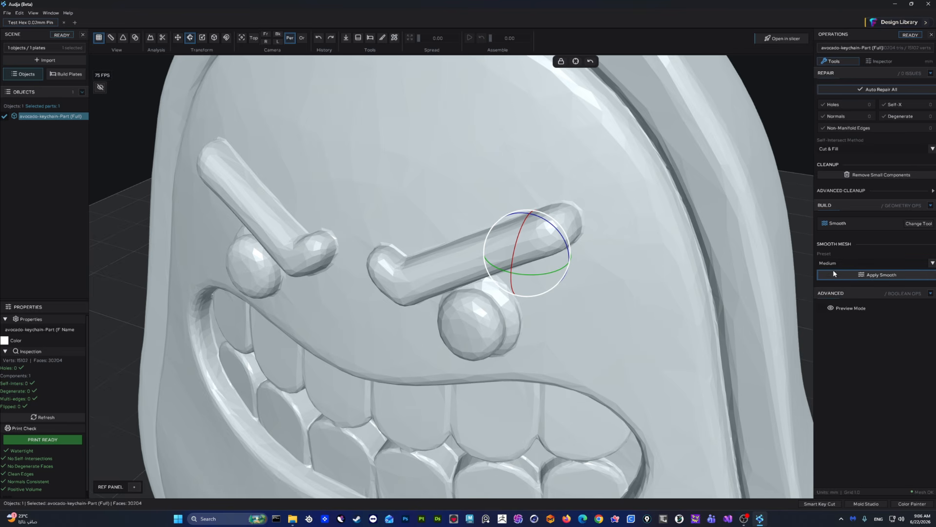
left_click(846, 278)
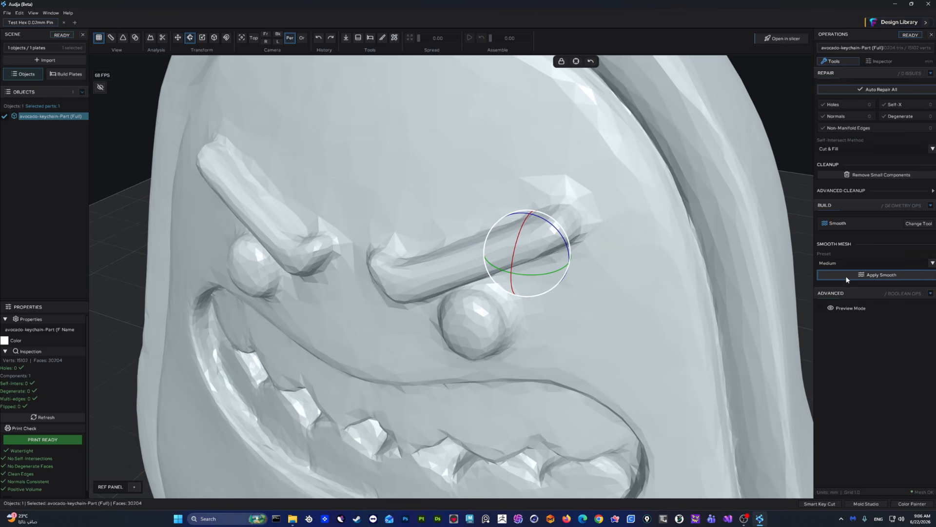
Step: Apply the Medium smoothing two more times, and auto-repair the resulting keychain mesh
left_click(857, 288)
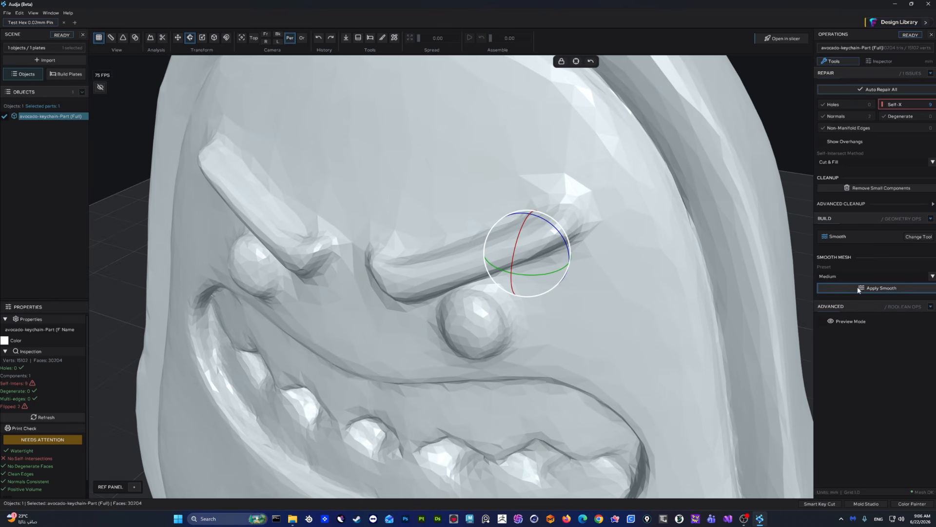
left_click(859, 289)
scroll(673, 292, "down", 4)
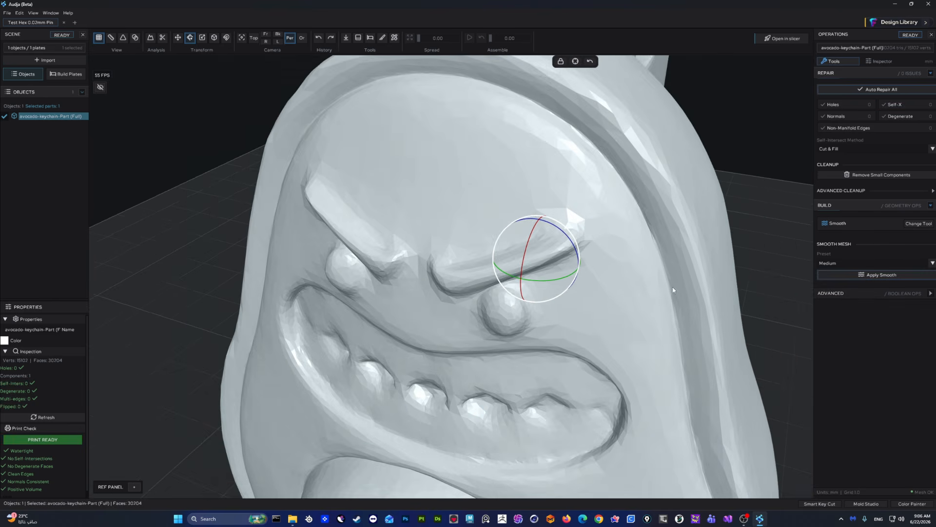
scroll(665, 311, "up", 5)
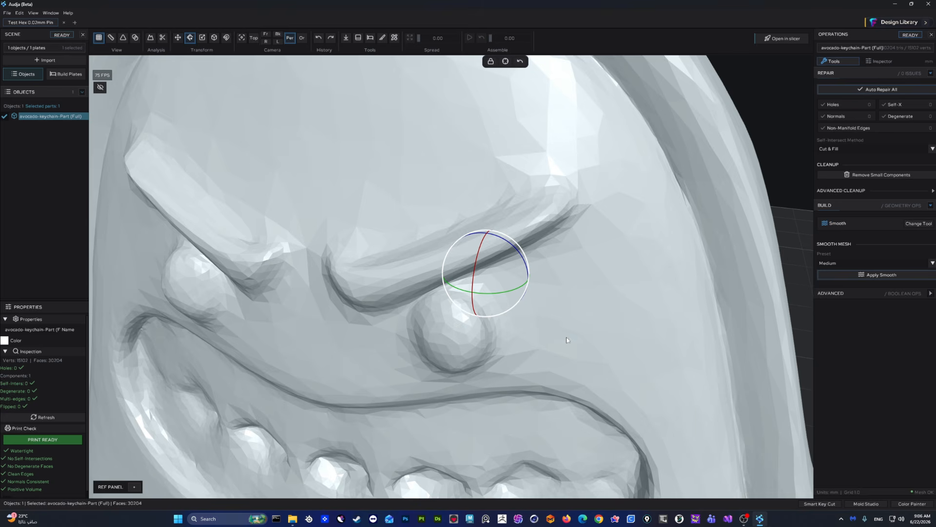
scroll(509, 303, "down", 4)
middle_click_drag(509, 303, 534, 248)
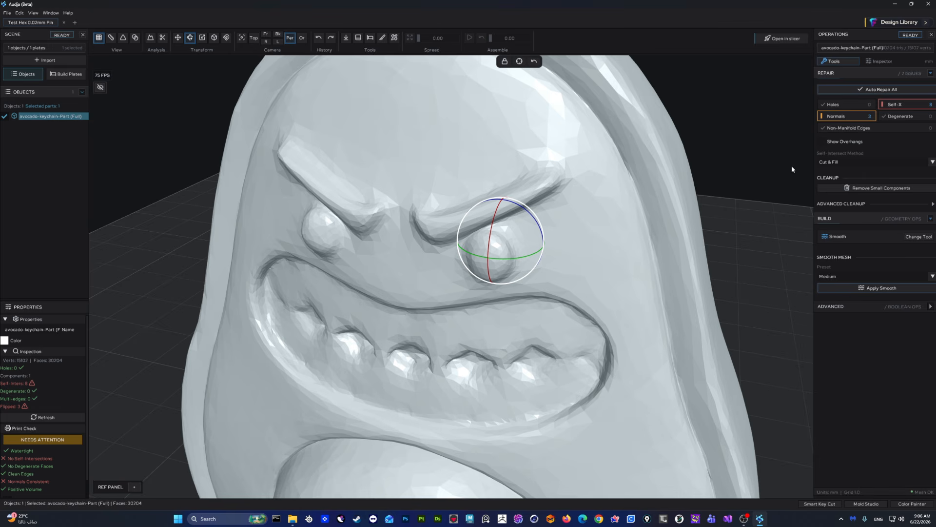
left_click(865, 91)
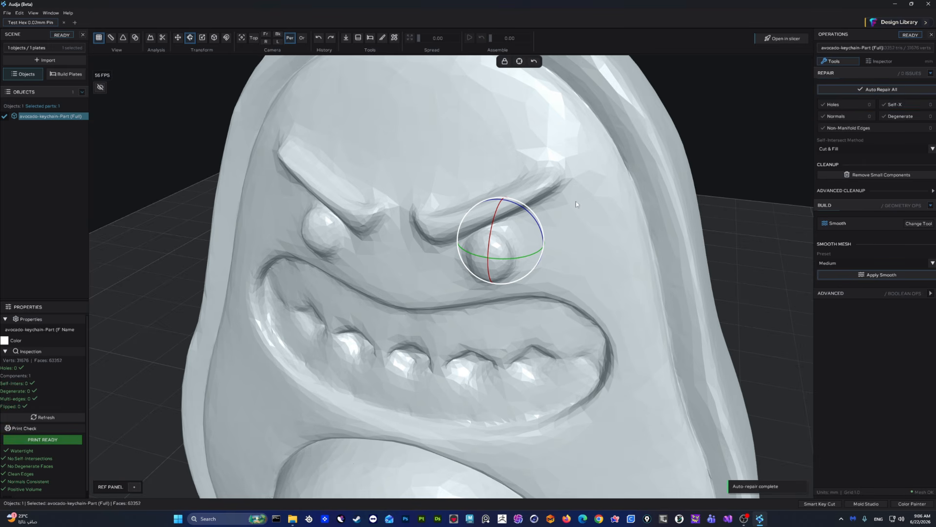
middle_click_drag(426, 171, 534, 182)
Step: Undo the auto repair and all three smoothing passes on the keychain
key("ctrl+z")
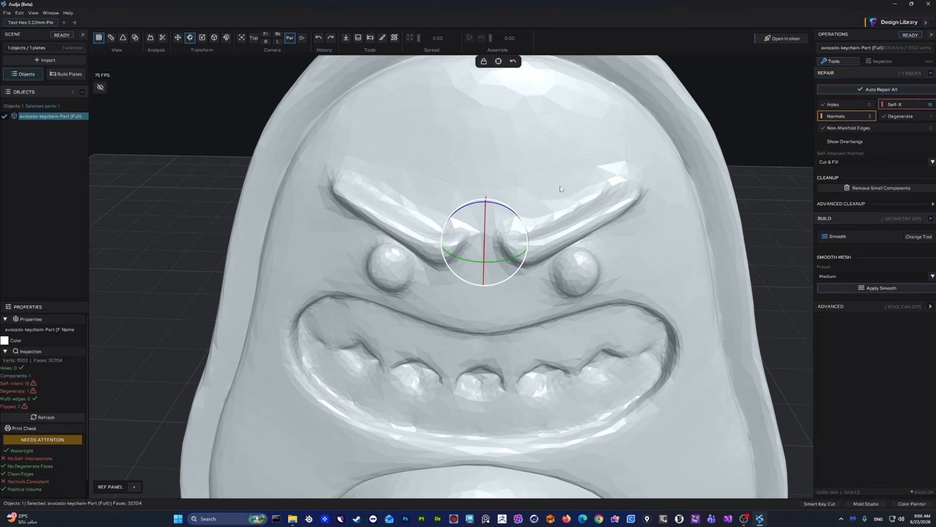
key("ctrl+z")
key("ctrl+z")
key("ctrl+z")
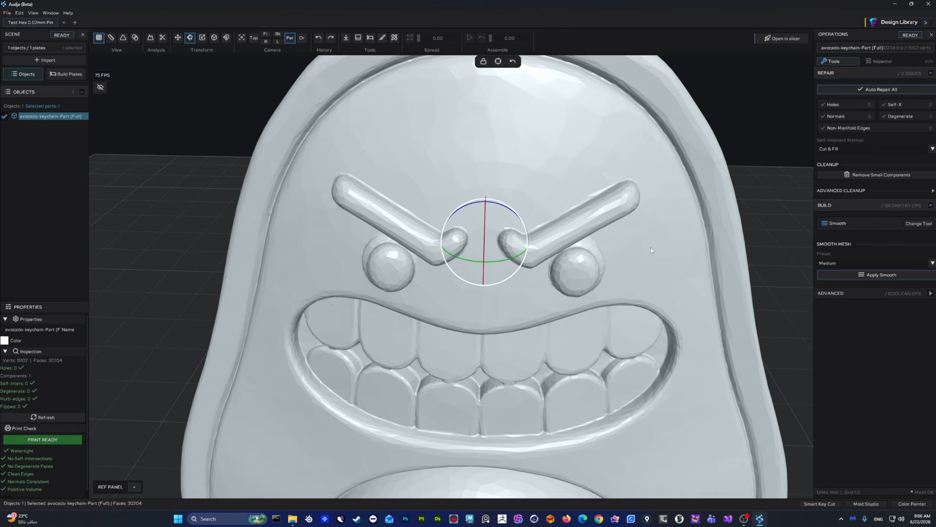
scroll(633, 254, "down", 3)
middle_click_drag(650, 247, 595, 251)
scroll(536, 253, "up", 4)
left_click(753, 229)
left_click(560, 250)
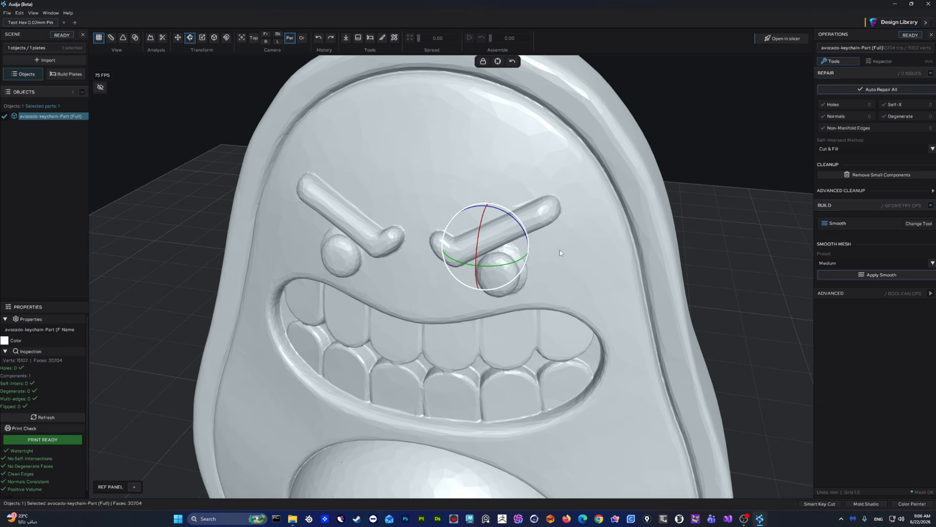
Step: Rebuild the avocado keychain mesh at Standard (0.3%) quality
left_click(923, 224)
left_click(887, 294)
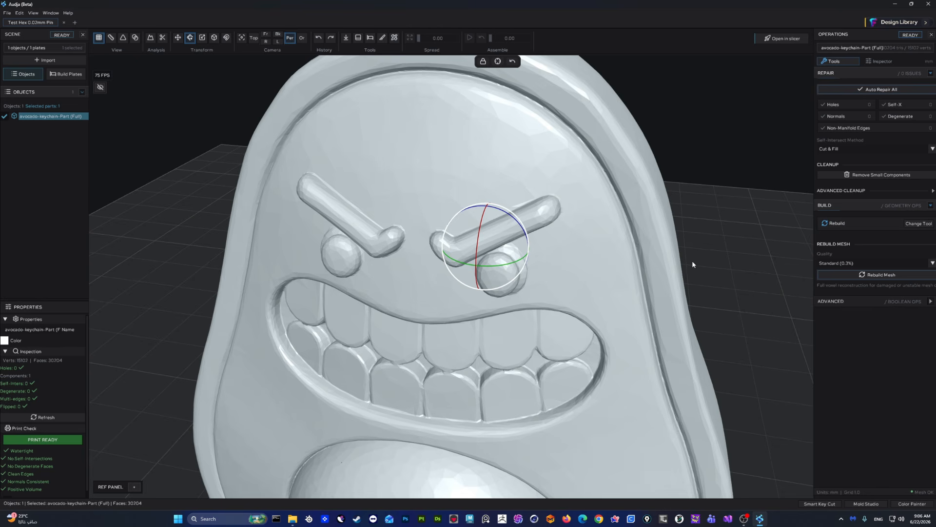
scroll(763, 277, "down", 3)
middle_click_drag(536, 263, 507, 256)
scroll(662, 274, "up", 5)
scroll(662, 273, "down", 3)
middle_click_drag(671, 262, 674, 323)
scroll(637, 311, "up", 4)
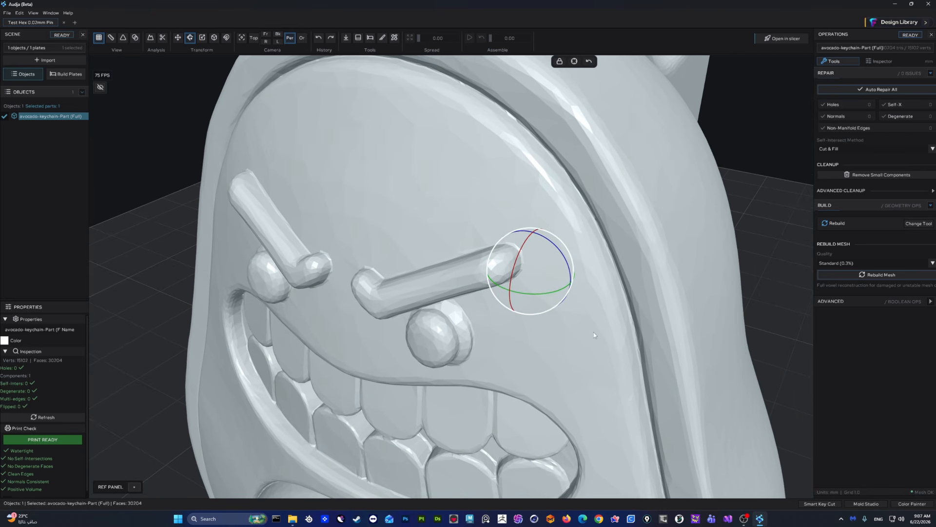
left_click(849, 263)
left_click(847, 284)
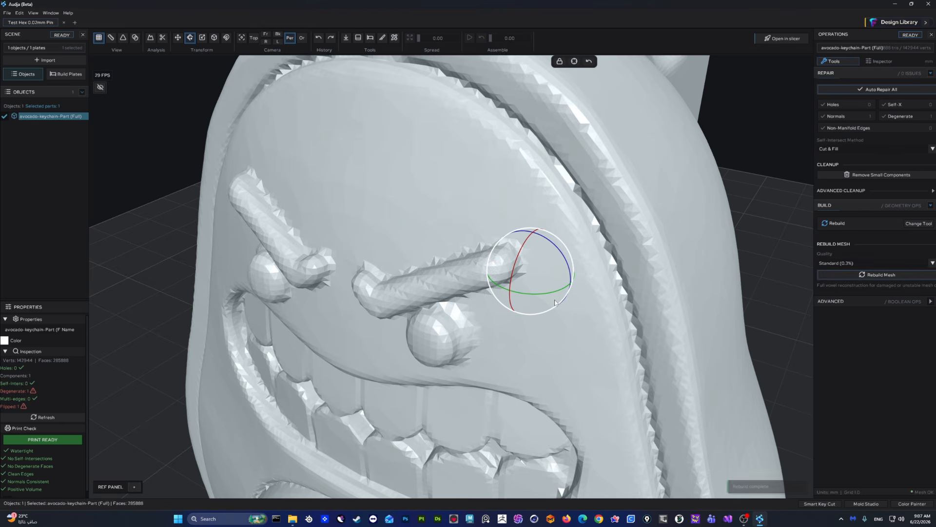
Step: Check the rebuilt surface around the keychain's face, and undo the Standard rebuild
left_click_drag(615, 350, 604, 330)
scroll(604, 244, "down", 2)
middle_click_drag(604, 331, 629, 279)
scroll(593, 270, "up", 6)
key("ctrl+z")
Step: Rebuild the avocado keychain mesh at Fine (0.1%) quality
left_click(837, 263)
left_click(829, 270)
left_click(839, 274)
Step: Examine the finely rebuilt mesh around the eyebrows, eyes, teeth and outer rim
scroll(561, 307, "up", 2)
scroll(570, 325, "down", 5)
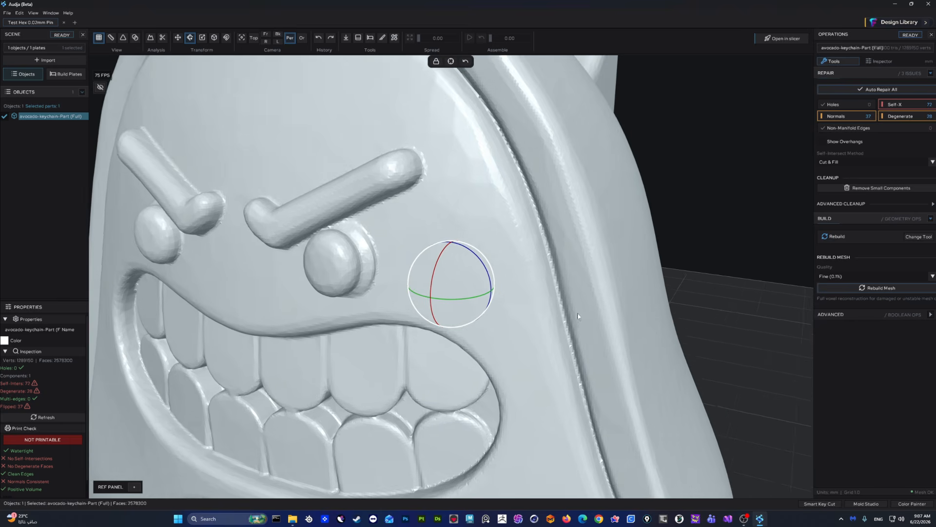
scroll(566, 307, "up", 6)
scroll(552, 295, "up", 2)
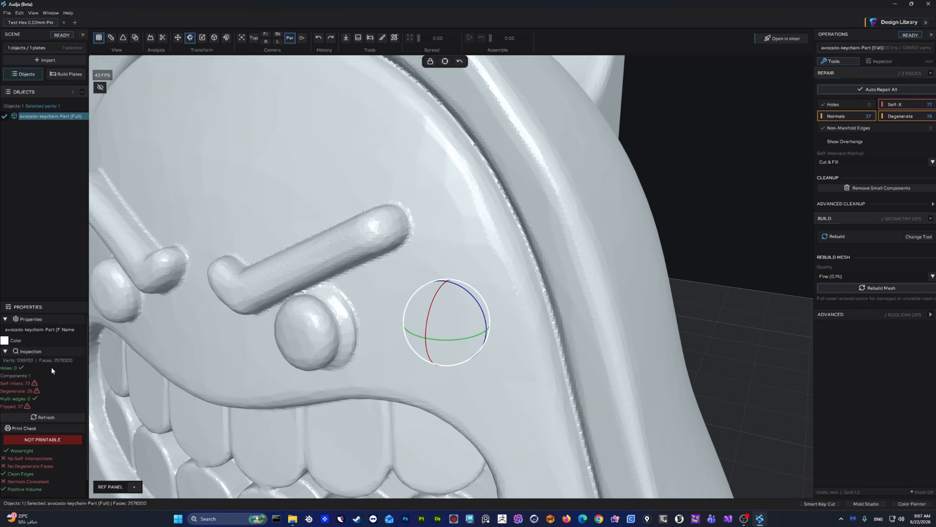
scroll(481, 257, "down", 3)
middle_click_drag(481, 256, 561, 330)
scroll(547, 235, "up", 1)
scroll(560, 330, "up", 2)
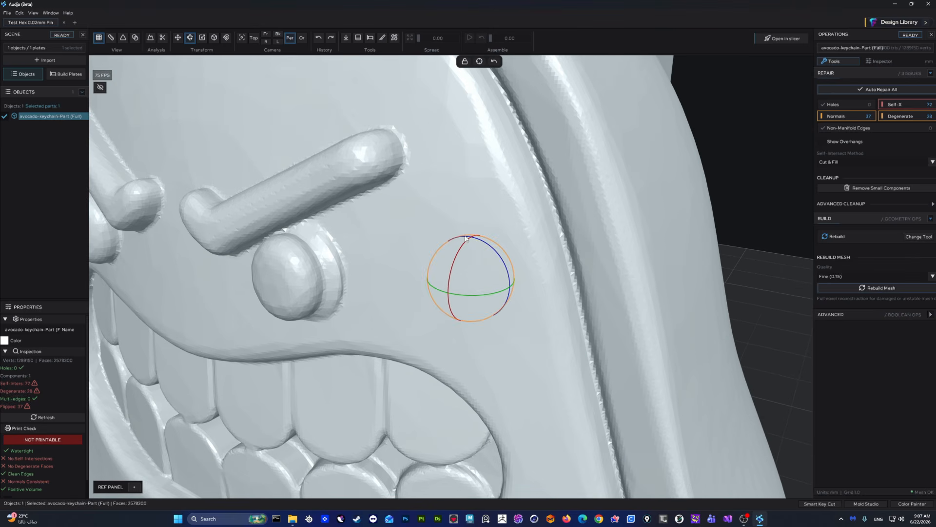
Step: Try to auto-repair the finely rebuilt mesh, and undo the Fine rebuild
left_click(915, 91)
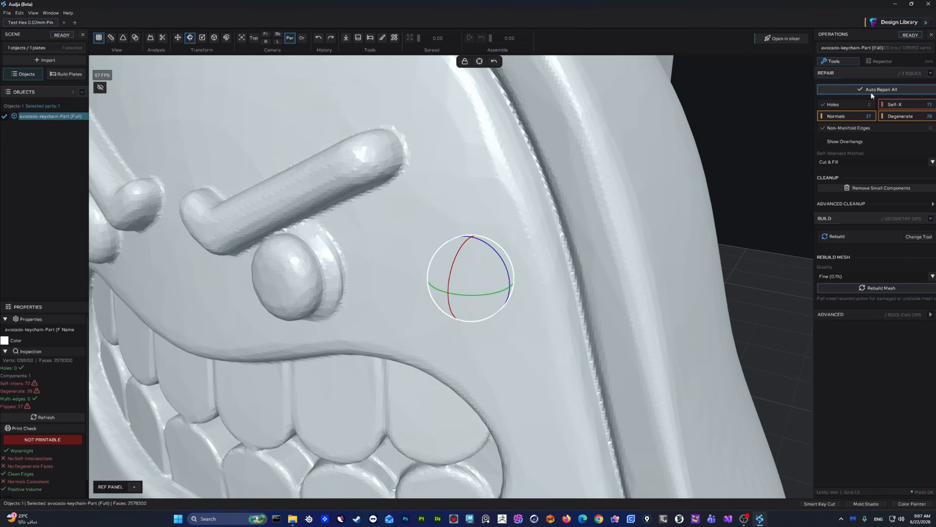
middle_click_drag(587, 276, 611, 266)
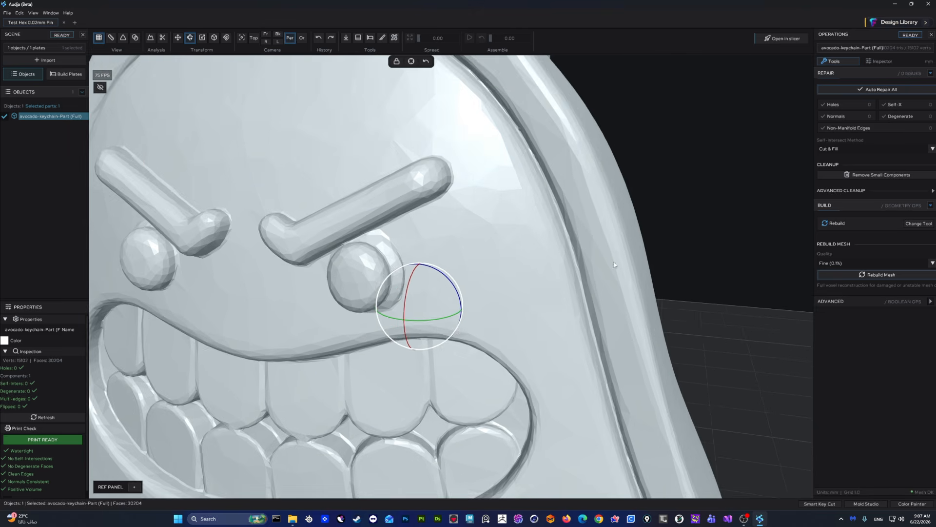
Step: Open the Batch repair tool and look at its output location options
left_click(919, 223)
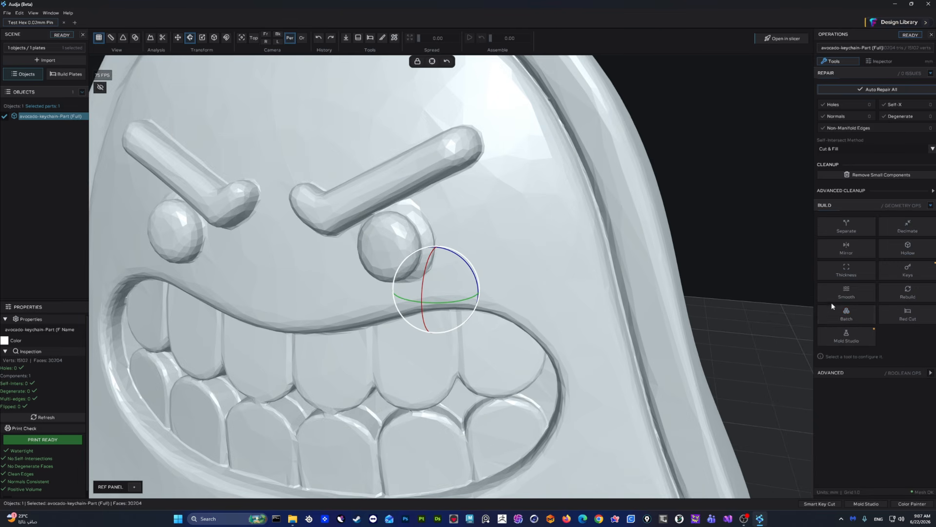
left_click(834, 320)
left_click(832, 264)
scroll(663, 283, "down", 6)
middle_click_drag(664, 285, 616, 285)
scroll(650, 337, "down", 5)
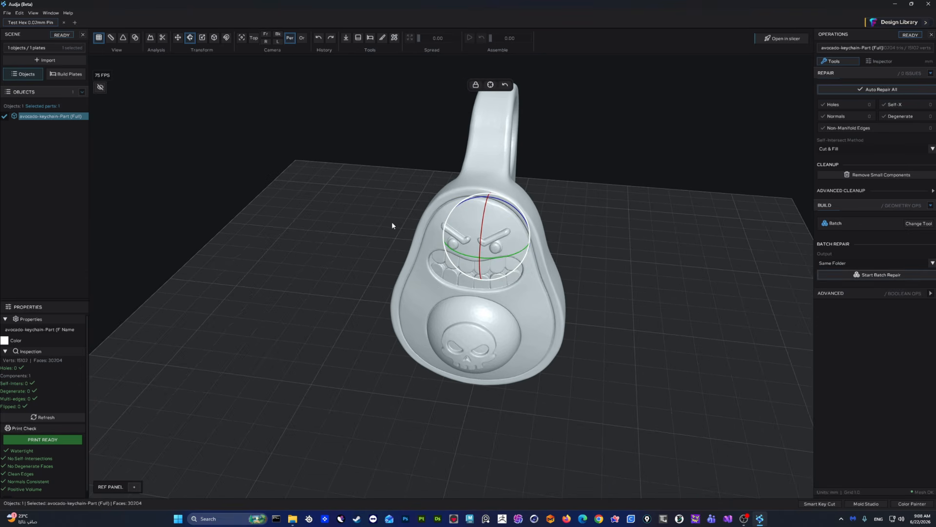
scroll(410, 236, "down", 4)
middle_click_drag(613, 251, 602, 242)
middle_click_drag(533, 244, 531, 275)
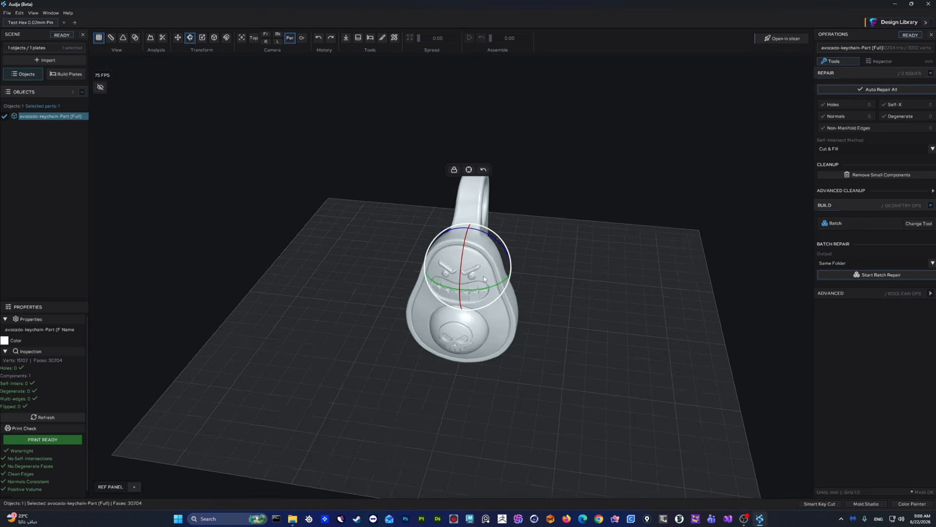
Step: Start Batch Repair with output to the same folder, look at its folder selection and cancel it
scroll(479, 288, "up", 6)
middle_click_drag(648, 269, 636, 257)
scroll(616, 257, "up", 4)
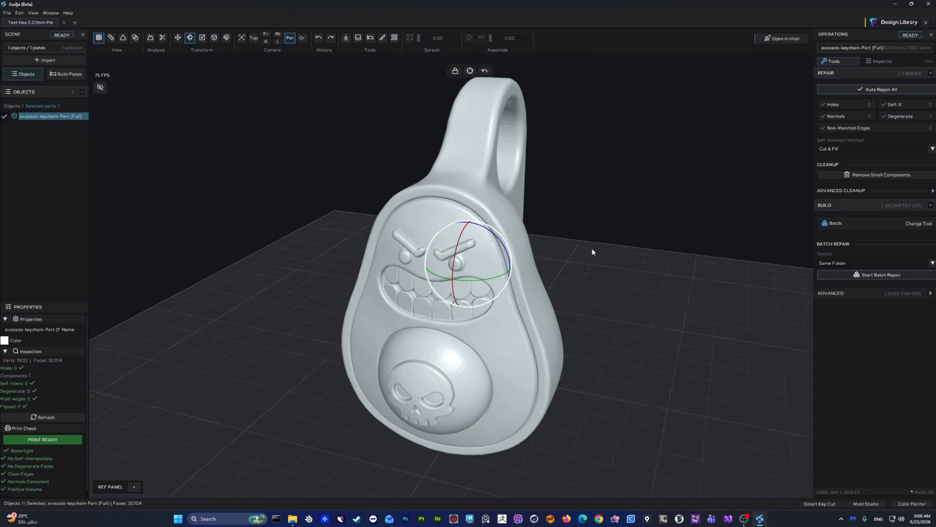
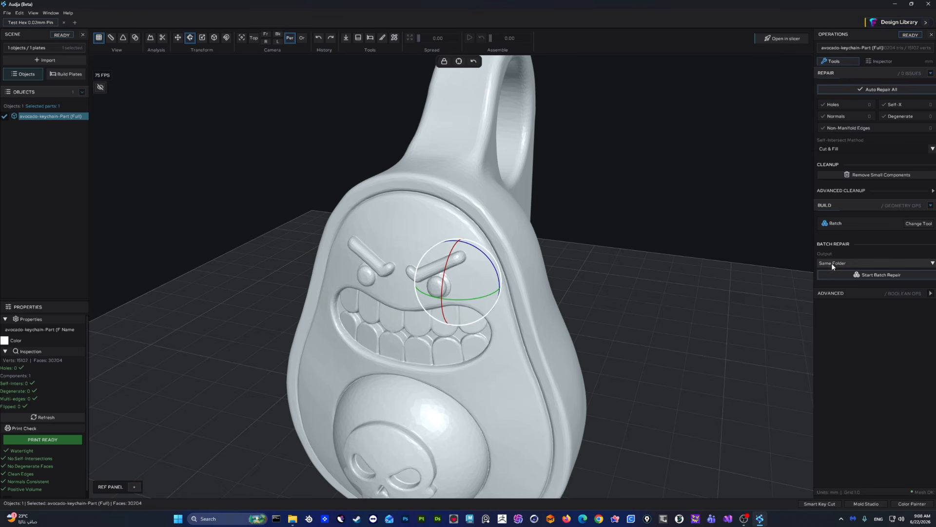
left_click(829, 277)
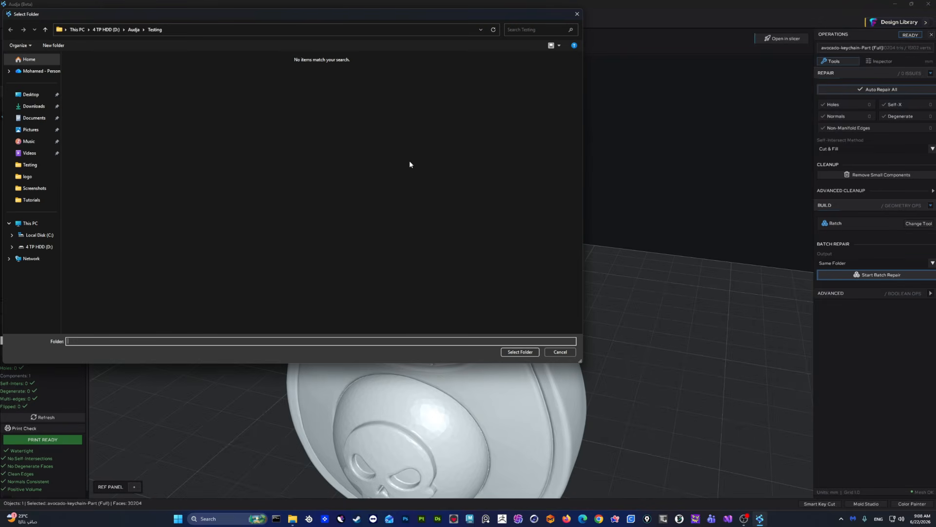
left_click(560, 352)
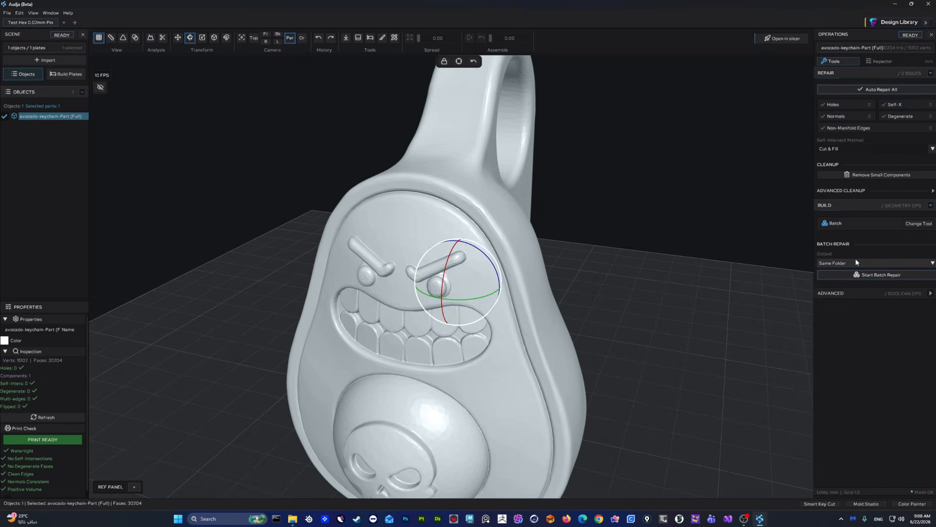
scroll(473, 204, "up", 3)
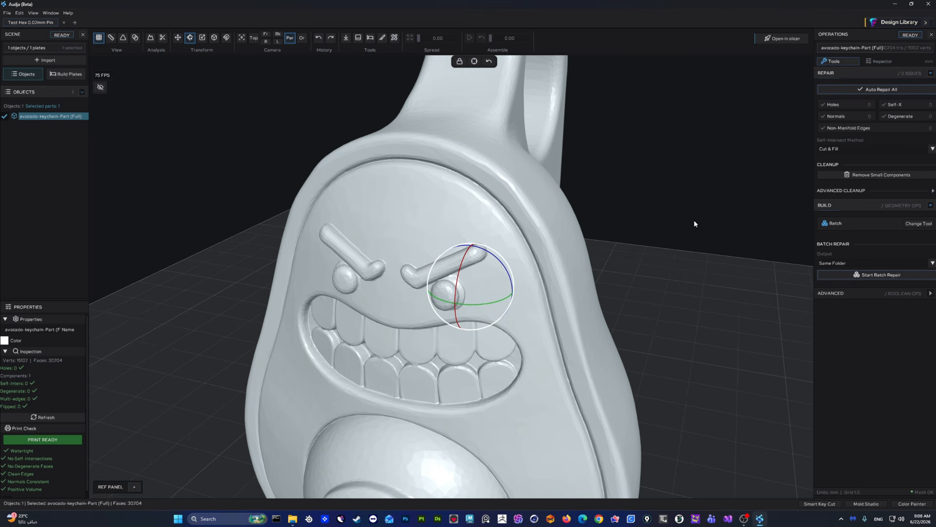
Step: Enable Preview Mode for the advanced Boolean operations and activate the Move tool on the avocado keychain
left_click(828, 294)
left_click(820, 308)
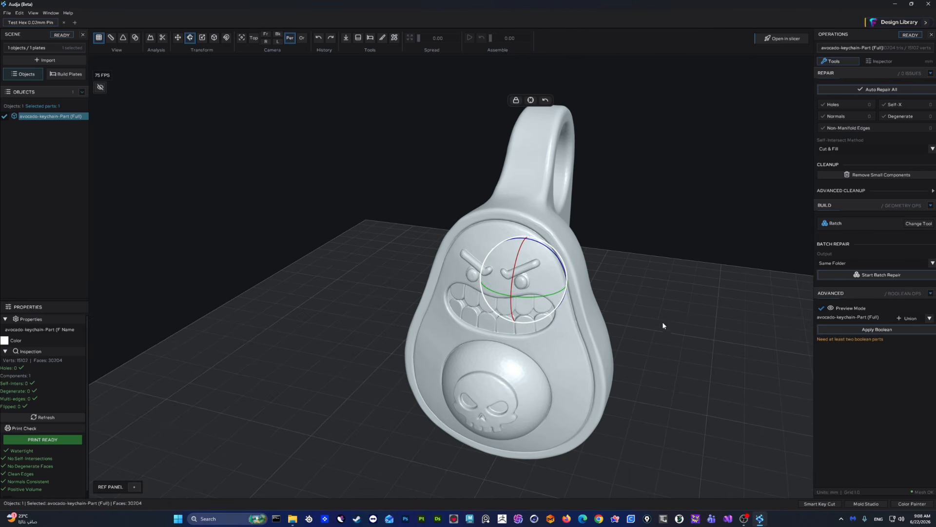
middle_click_drag(583, 268, 502, 235)
key("w")
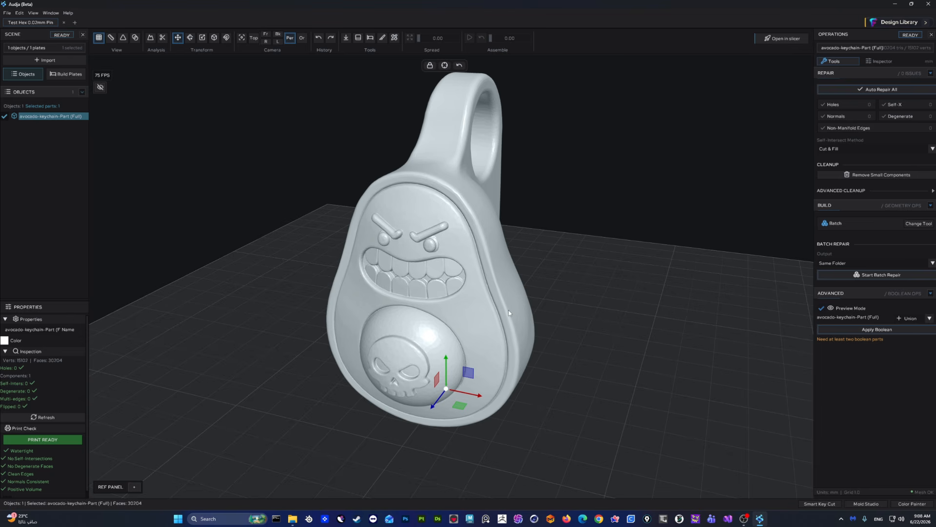
middle_click_drag(504, 313, 503, 315)
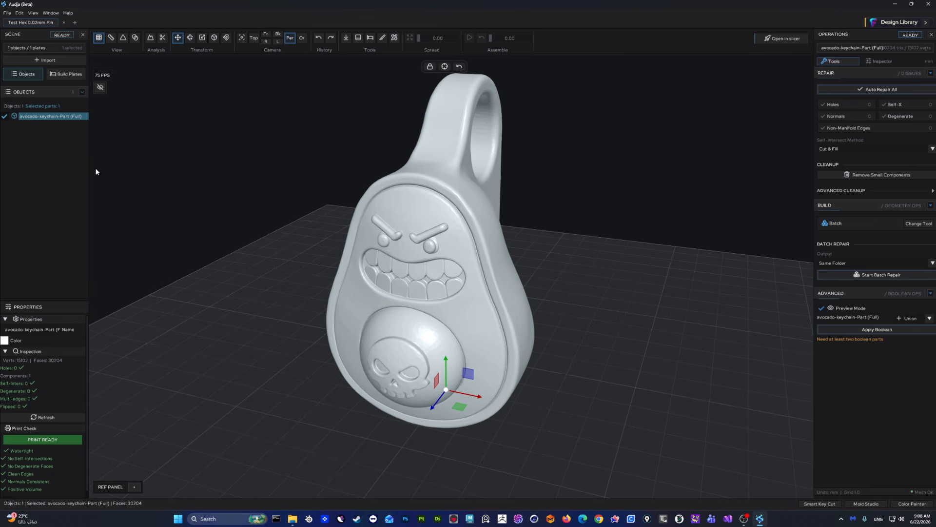
Step: Duplicate the avocado keychain part and move the copy sideways clear of the original
right_click(55, 115)
key("ctrl+d")
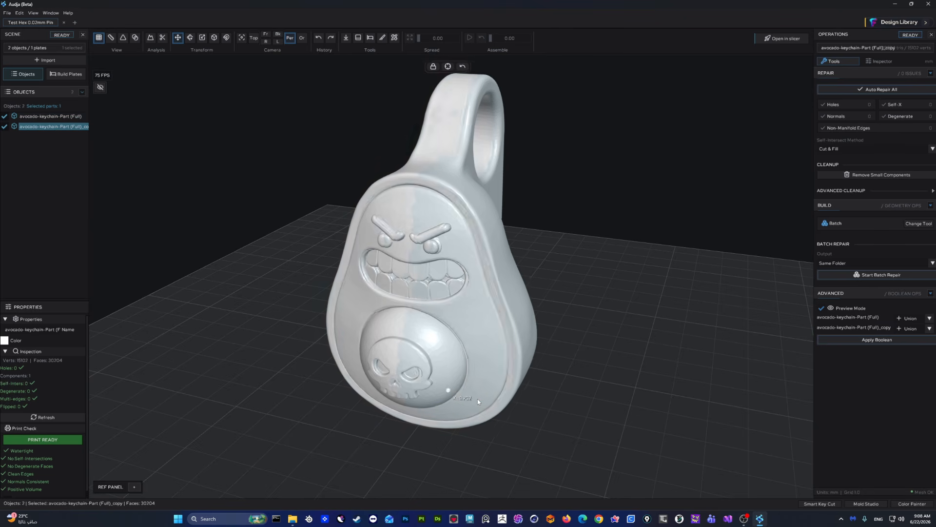
scroll(636, 408, "up", 2)
middle_click_drag(636, 408, 533, 373)
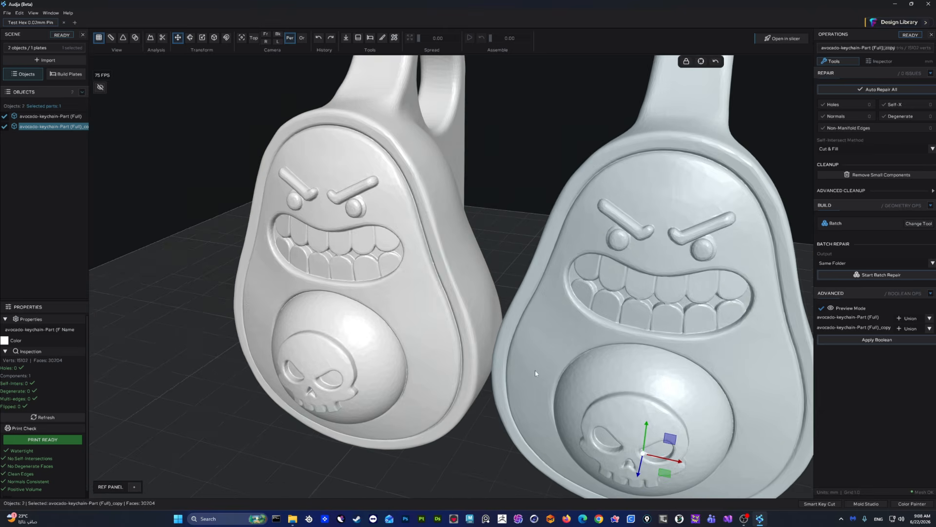
double_click(532, 372)
scroll(527, 263, "up", 2)
middle_click_drag(526, 263, 614, 338)
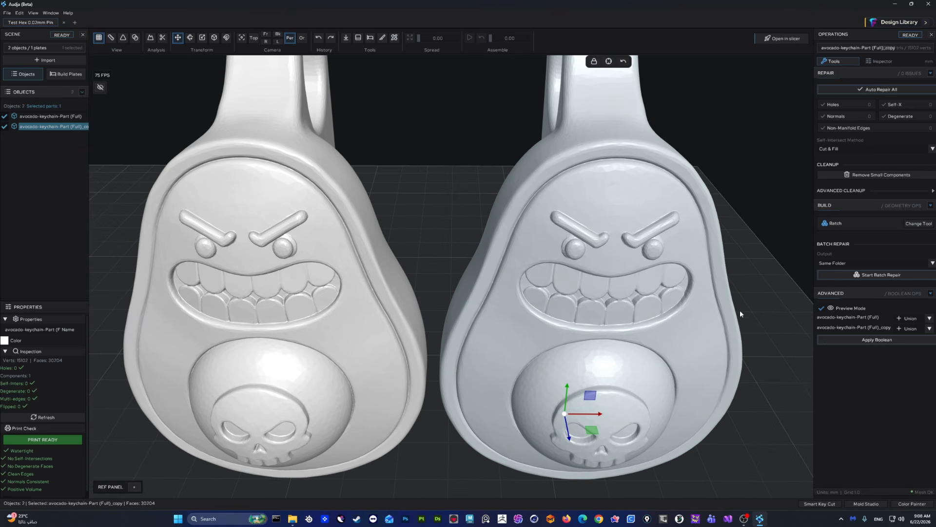
Step: Preview a Boolean Subtract of the keychain copy by moving it to overlap the original
left_click(930, 328)
left_click(910, 346)
left_click_drag(599, 413, 456, 409)
middle_click_drag(624, 338, 552, 389)
mouse_move(473, 433)
left_mouse_down()
mouse_move(398, 397)
mouse_move(479, 435)
left_mouse_up()
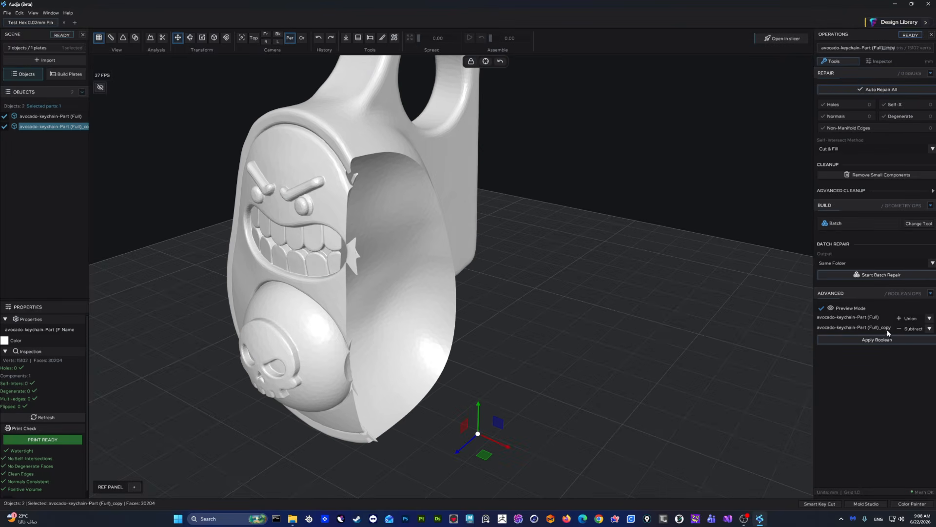
Step: Set the keychain copy's Boolean operation to Union and apply it to both overlapping parts
left_click(914, 329)
left_click(910, 343)
scroll(642, 315, "up", 5)
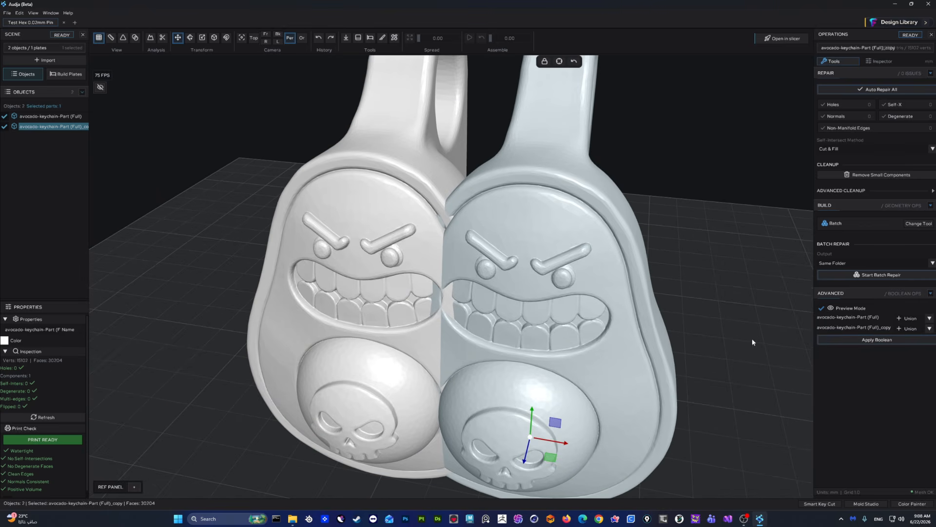
left_click(834, 340)
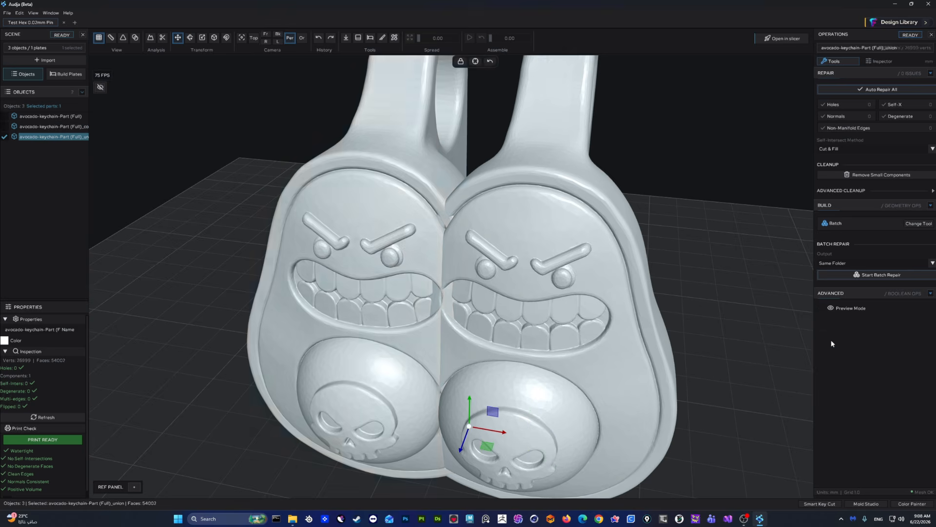
Step: Examine the merged mesh in wireframe along the seam between the two united keychains
scroll(202, 107, "up", 10)
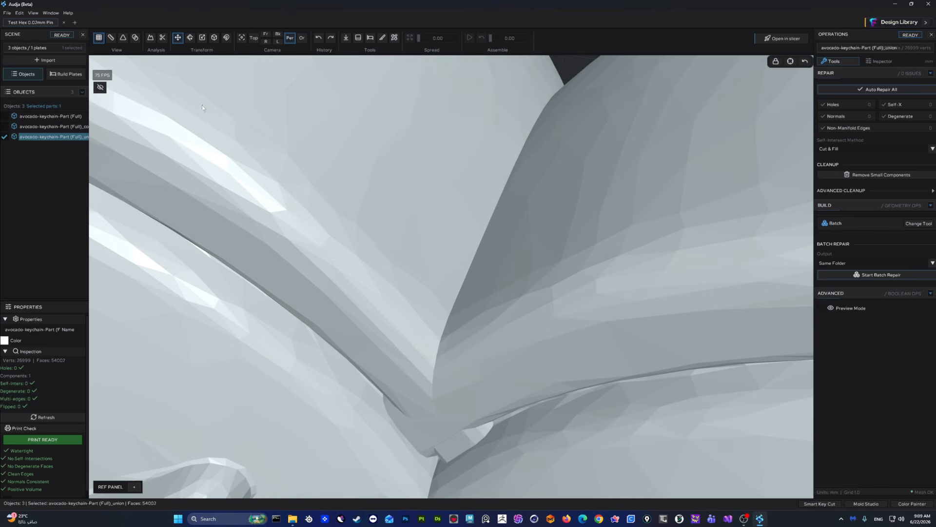
left_click(124, 38)
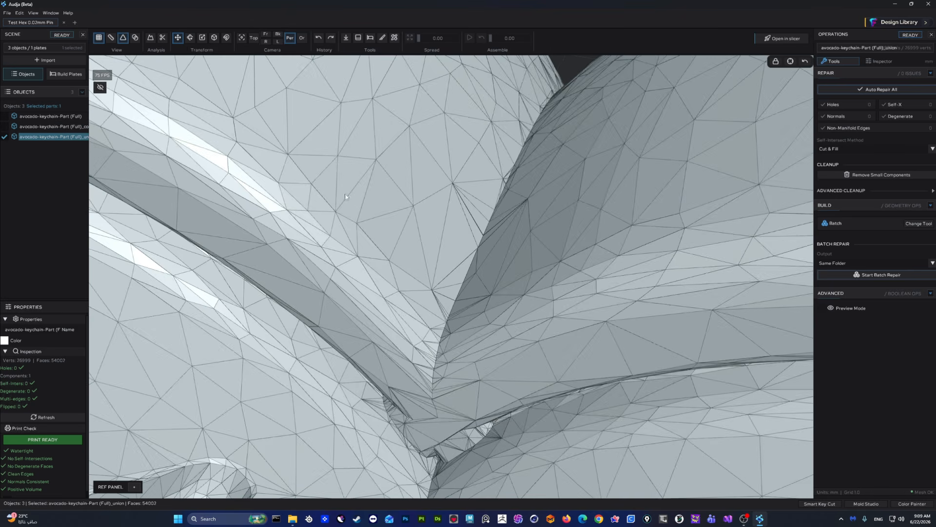
scroll(464, 360, "up", 5)
scroll(513, 362, "down", 4)
middle_click_drag(439, 204, 443, 361)
scroll(451, 331, "down", 4)
scroll(450, 331, "down", 10)
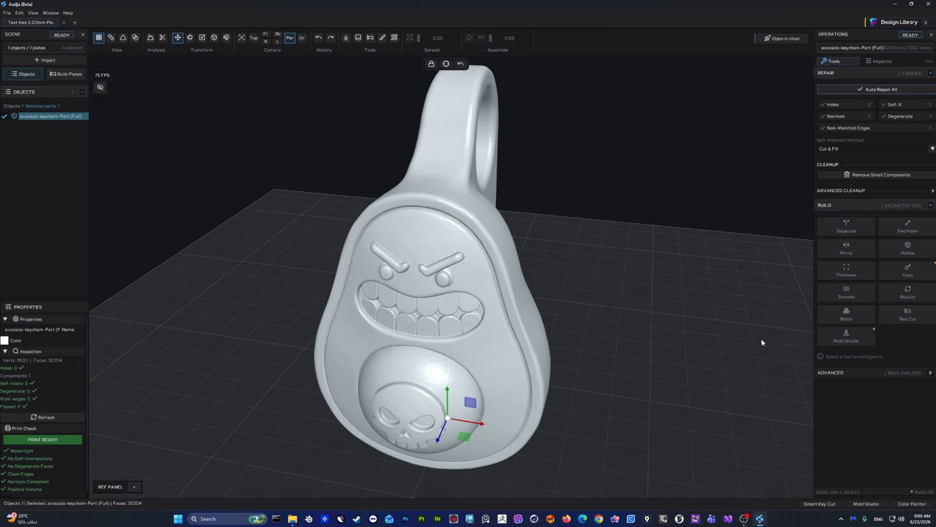
Step: Look over the Basic Mold settings in Mold Studio for the avocado keychain and close the studio
left_click(868, 340)
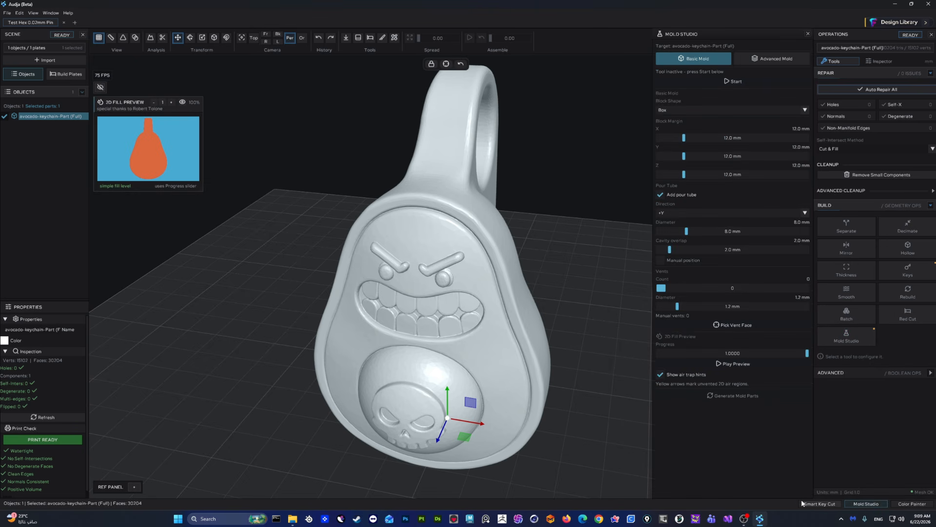
left_click(808, 34)
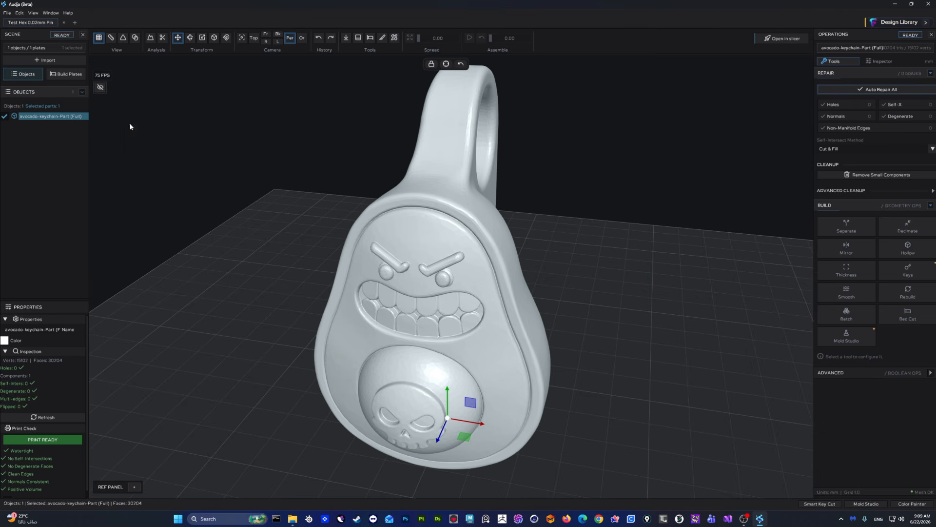
middle_click_drag(234, 147, 245, 151)
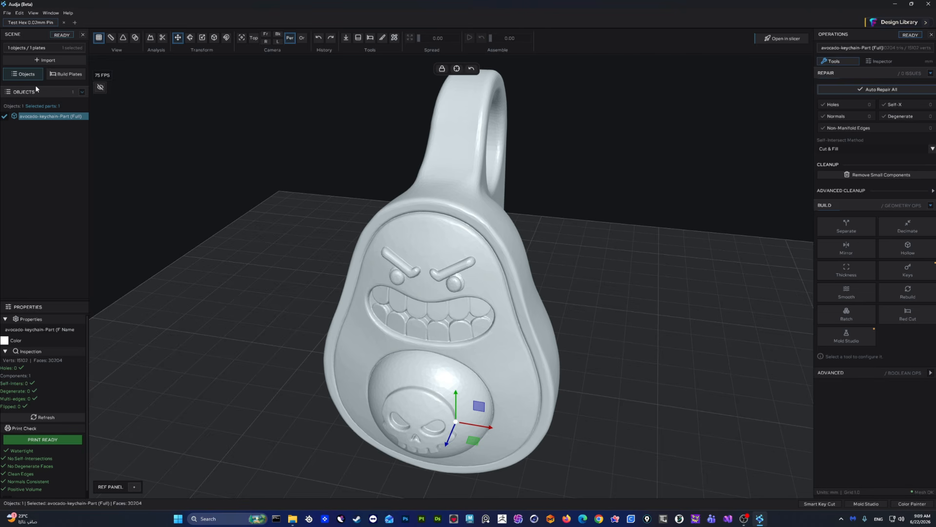
Step: View the build plate options and open the printer selection for the Bambu Lab X1 plate
left_click(68, 76)
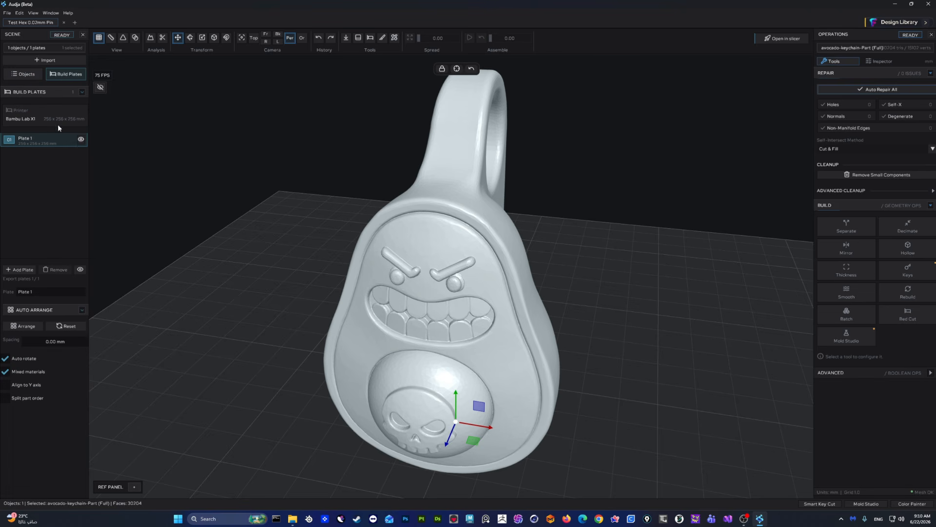
left_click(34, 74)
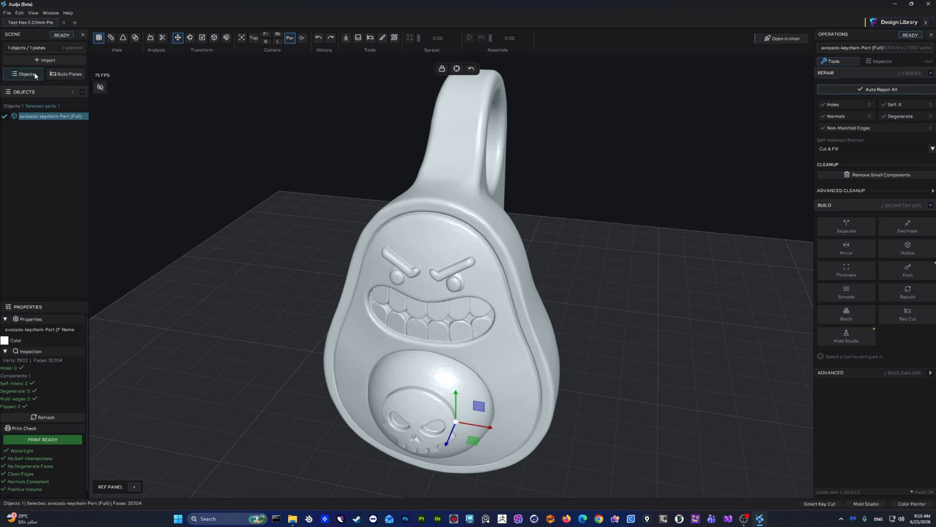
scroll(370, 203, "up", 4)
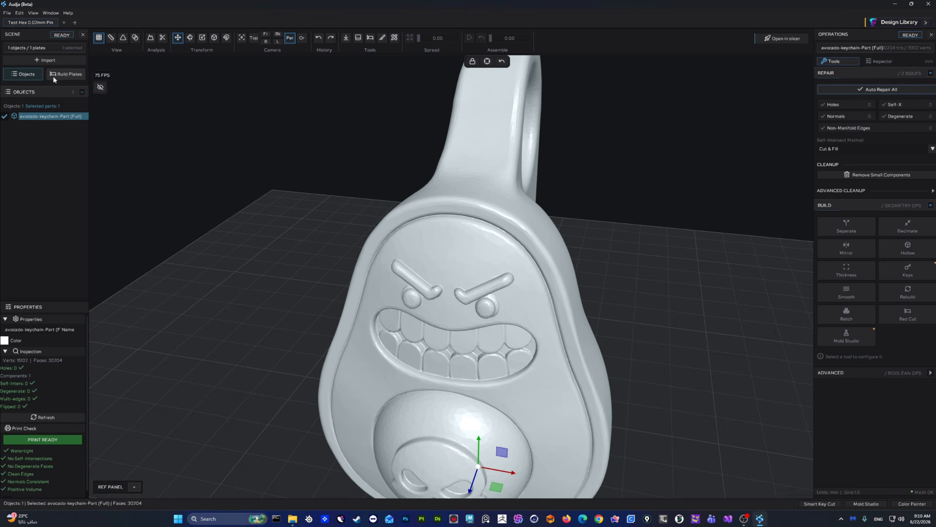
left_click(64, 75)
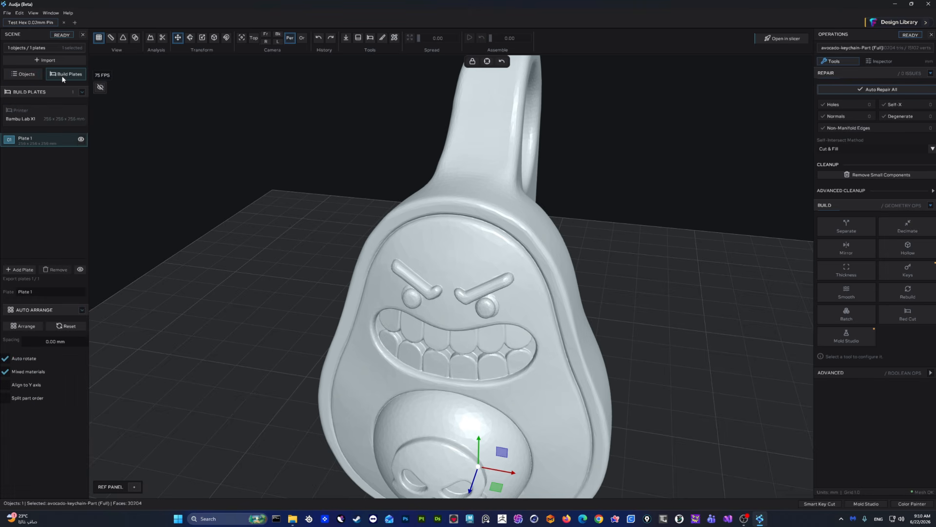
left_click(45, 121)
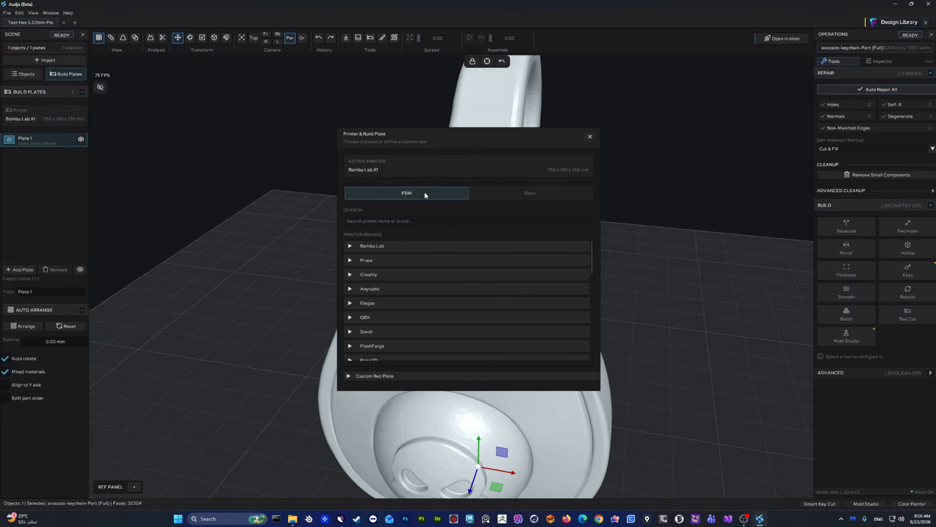
Step: Browse the FDM and Resin printer presets, including the Prusa and Bambu Lab brands
left_click(506, 190)
left_click(449, 191)
scroll(426, 269, "down", 8)
scroll(427, 270, "up", 8)
left_click(411, 261)
left_click(411, 259)
left_click(404, 245)
left_click(403, 245)
Step: Search the printer presets for "elego", look through the matching Elegoo models and clear the search
type("elego")
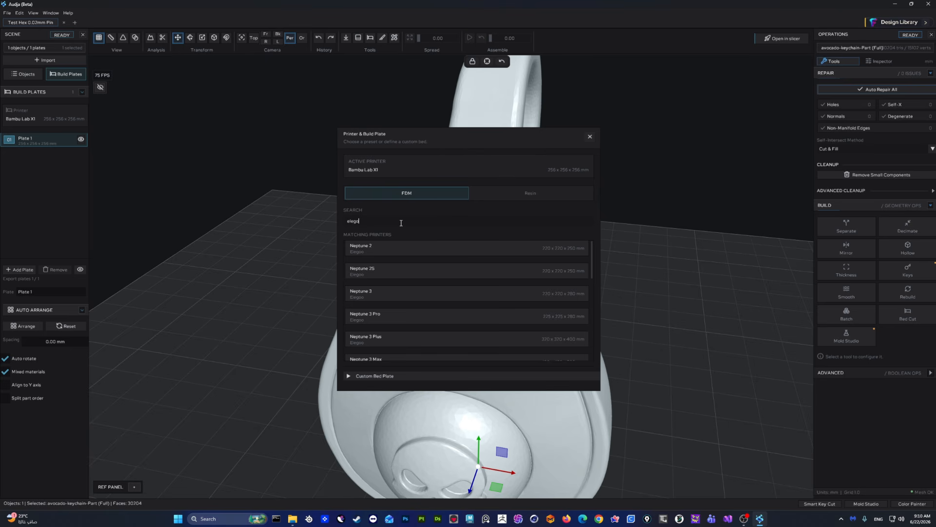
scroll(410, 293, "down", 2)
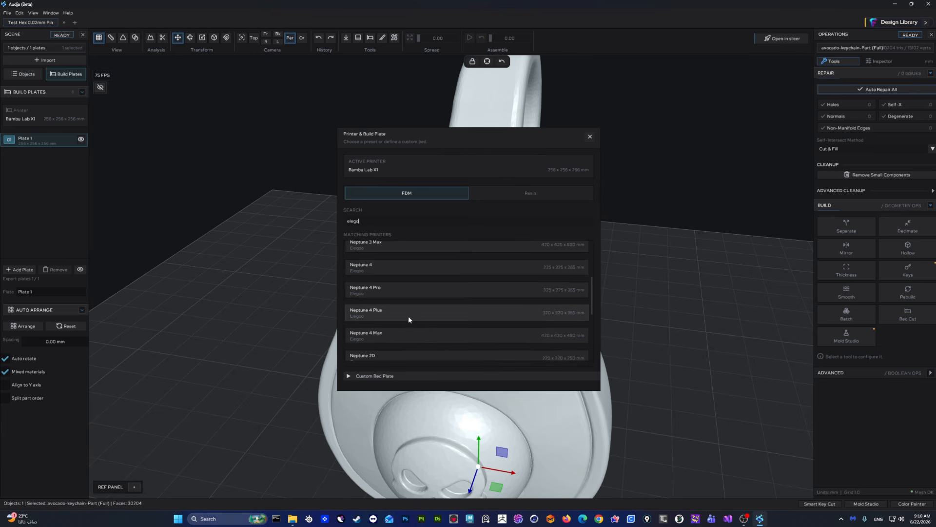
key("BackSpace")
key("BackSpace")
key("BackSpace")
key("BackSpace")
key("BackSpace")
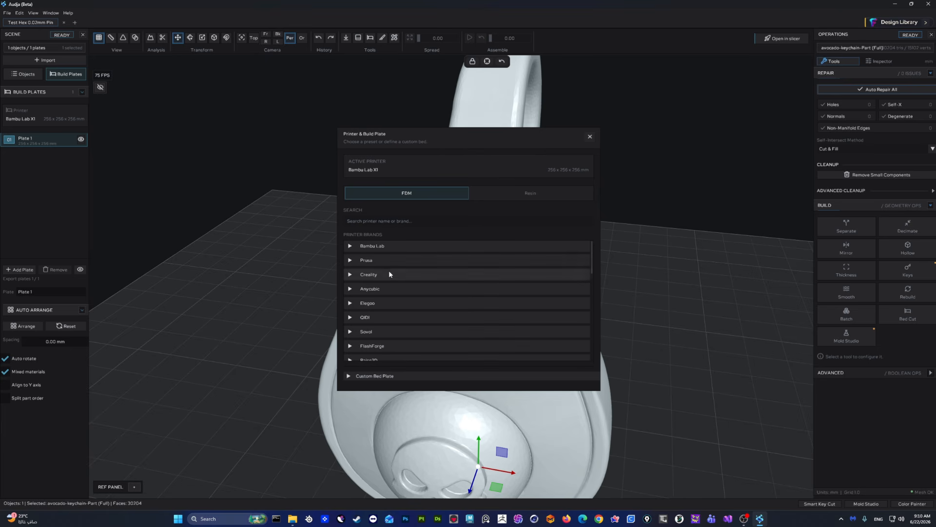
Step: Look at the Custom Bed Plate dimensions and close the printer dialog without applying them
left_click(378, 377)
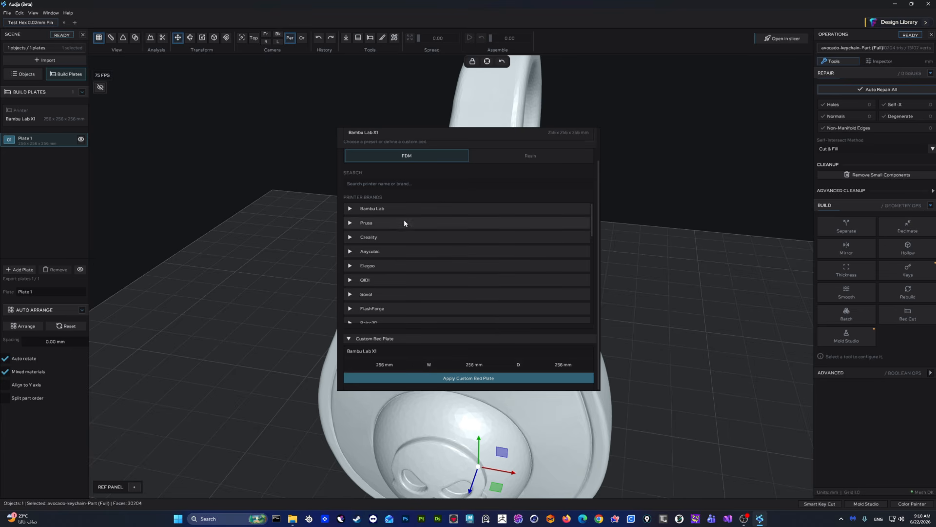
left_click(590, 139)
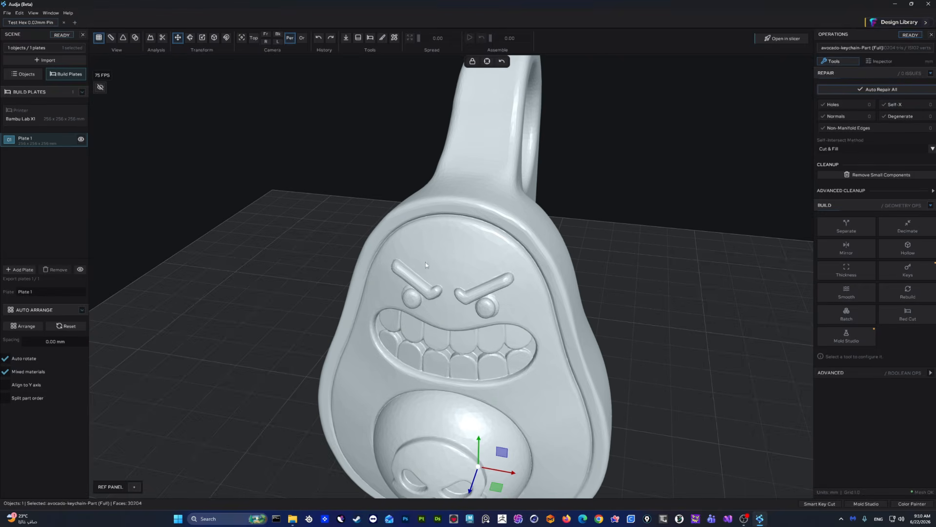
Step: Add five more build plates beside the keychain's plate and view the full plate layout
scroll(497, 280, "down", 5)
middle_click_drag(628, 326, 537, 271)
scroll(547, 257, "down", 3)
left_click(10, 270)
left_click(11, 269)
left_click(11, 270)
left_click(11, 269)
left_click(11, 269)
left_click(10, 270)
scroll(634, 280, "down", 5)
middle_click_drag(563, 288, 420, 282)
scroll(512, 260, "down", 4)
scroll(483, 238, "up", 3)
Step: Remove all the added build plates, keeping only Plate 1 with the keychain
left_click(55, 269)
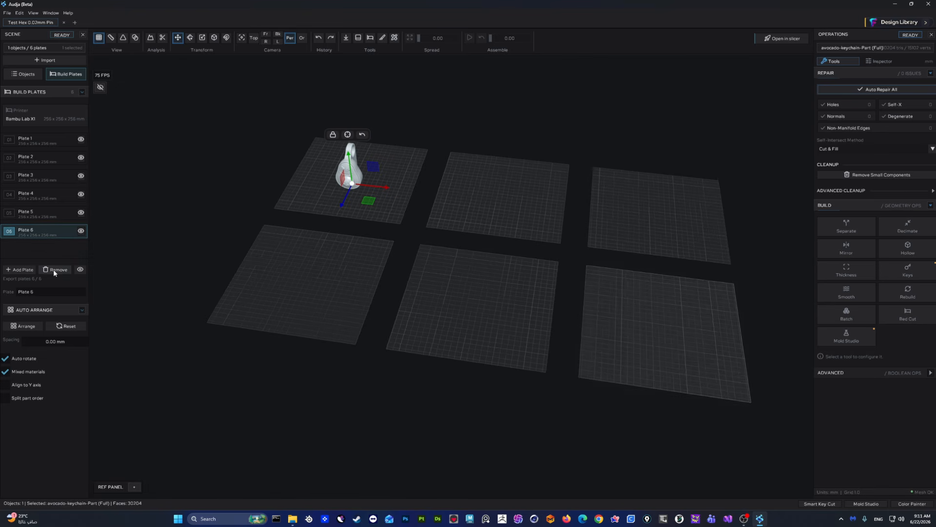
left_click(55, 269)
left_click(54, 270)
left_click(54, 270)
left_click(55, 269)
left_click(54, 270)
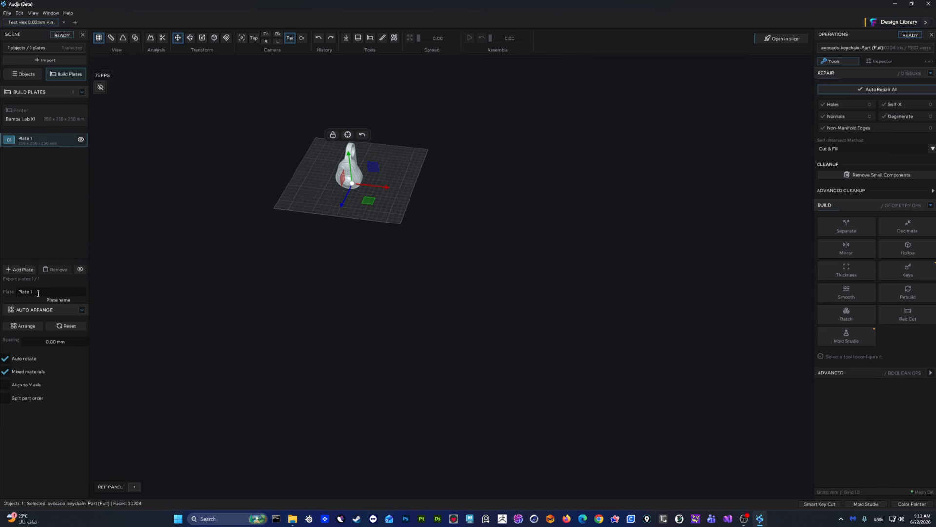
Step: Rename Plate 1 as "2eqweqwdqweqwe"
triple_click(20, 292)
type("2eqweqwdqweqwe")
left_click(414, 242)
scroll(427, 271, "up", 3)
scroll(427, 275, "up", 5)
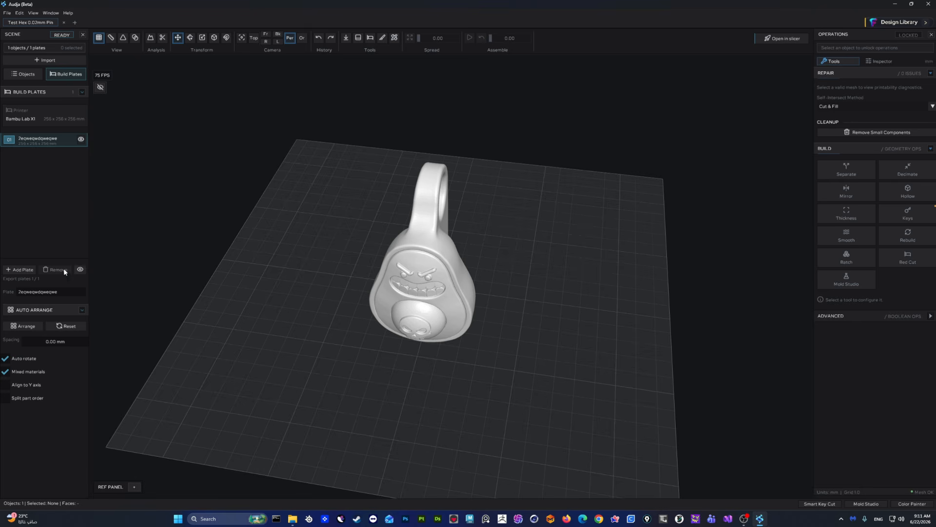
Step: Add four build plates, and hide and show all the plates again
left_click(20, 269)
left_click(20, 270)
left_click(19, 270)
left_click(19, 270)
left_click(81, 270)
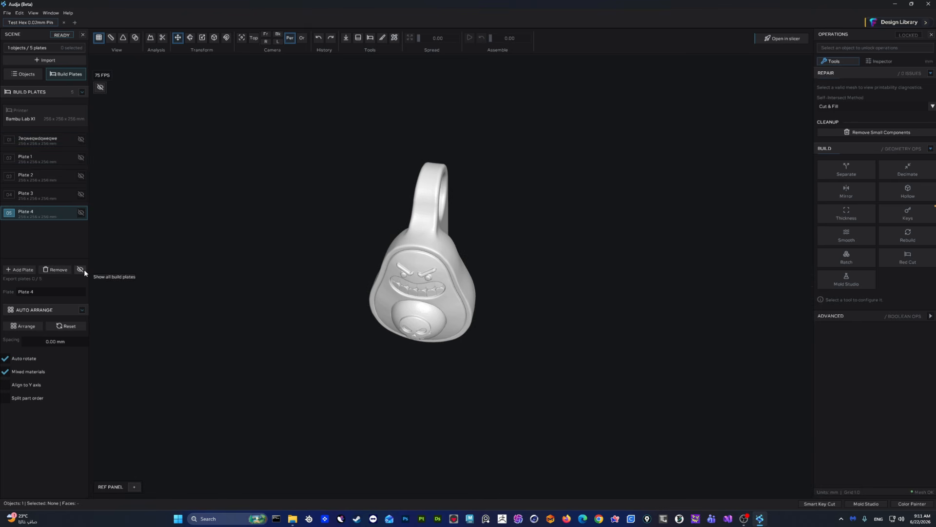
left_click(84, 269)
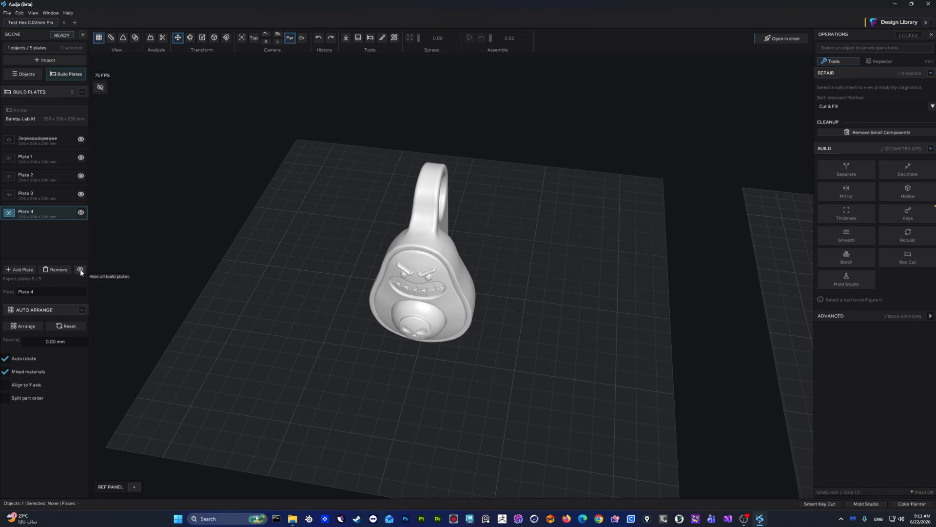
Step: Hide and show all the build plates, then hide Plates 1 to 4 individually and show them again
left_click(80, 270)
left_click(81, 270)
left_click(81, 270)
left_click(80, 270)
left_click(81, 211)
left_click(81, 194)
left_click(81, 176)
left_click(80, 157)
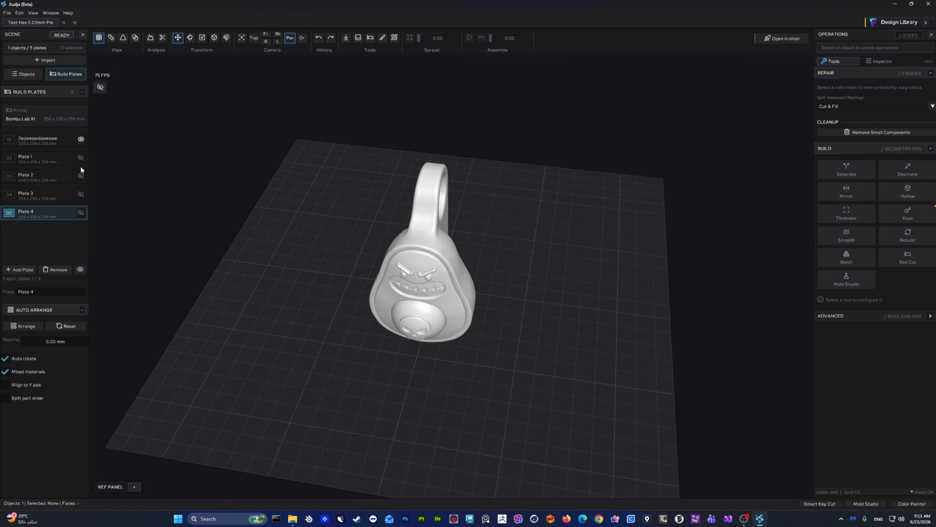
left_click(81, 158)
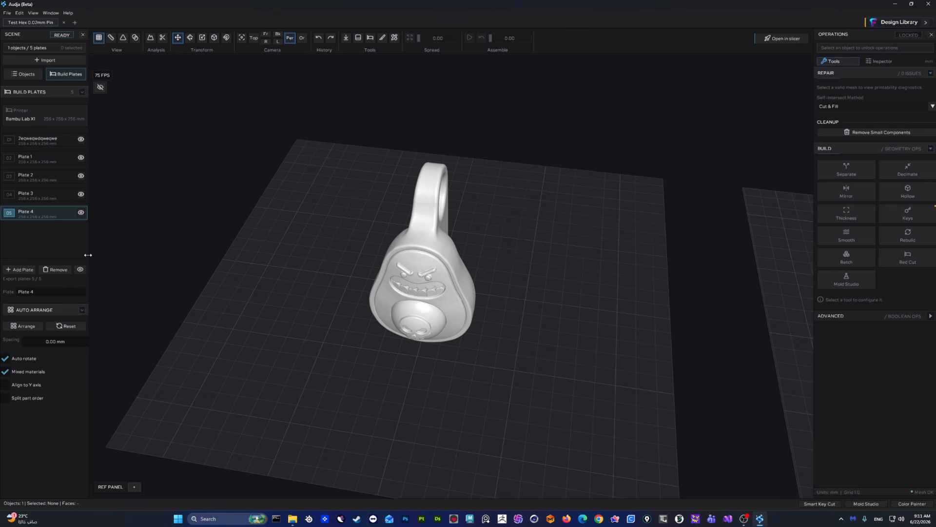
middle_click_drag(402, 284, 468, 267)
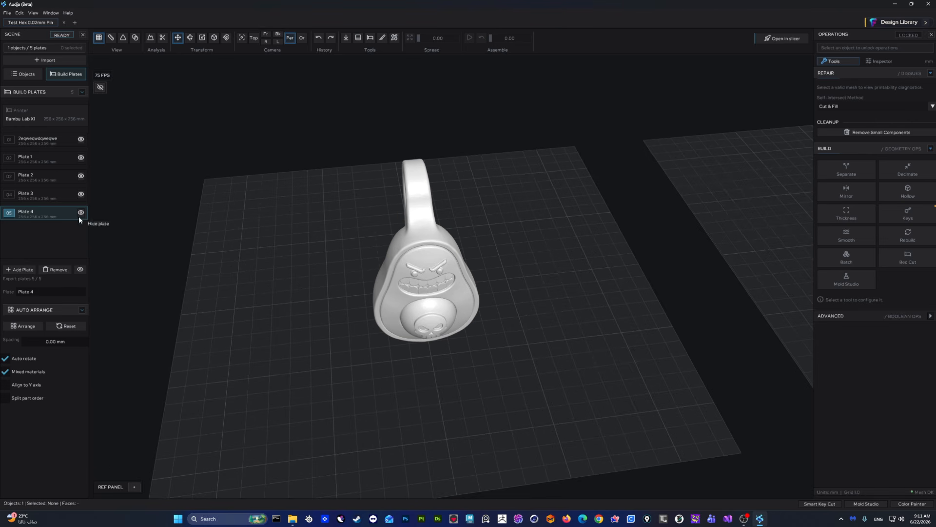
Step: Remove Plates 1 to 4, keeping only the plate that holds the keychain
left_click(64, 269)
left_click(63, 268)
left_click(62, 268)
left_click(63, 268)
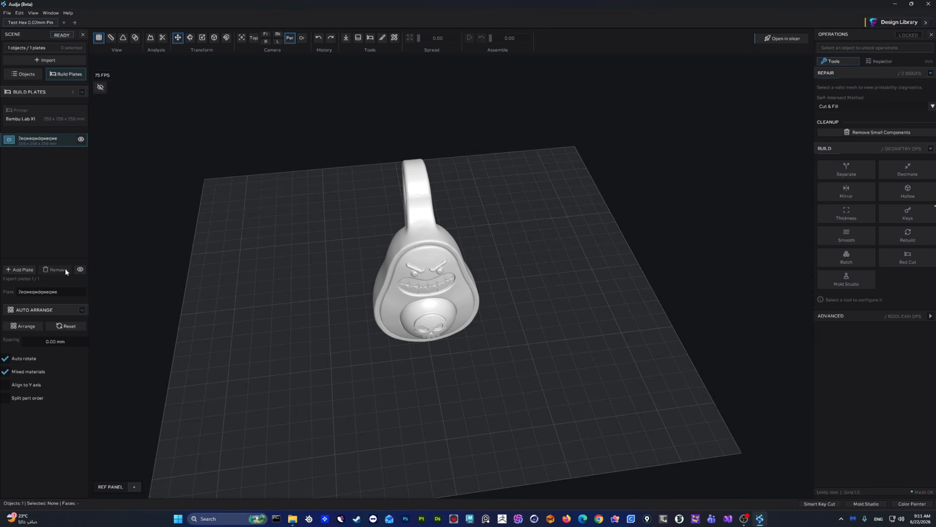
Step: Duplicate the avocado keychain seven times and spread the copies across the build plate
left_click(407, 258)
scroll(386, 303, "up", 1)
middle_click_drag(472, 274, 498, 276)
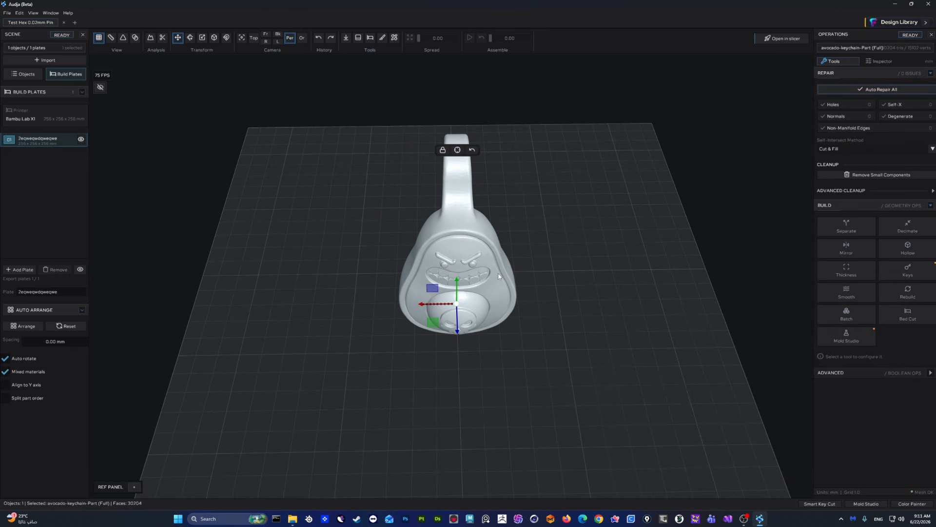
key("ctrl+d")
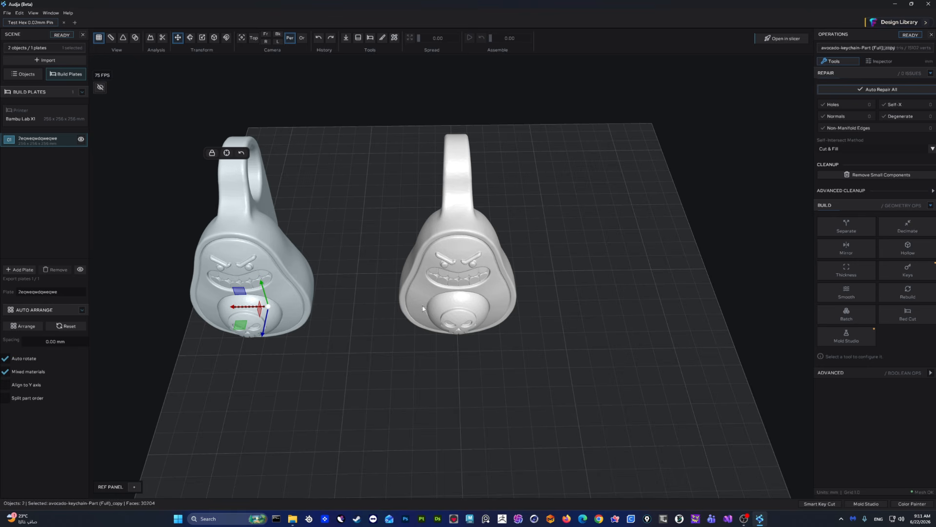
key("ctrl+d")
key("ctrl+d")
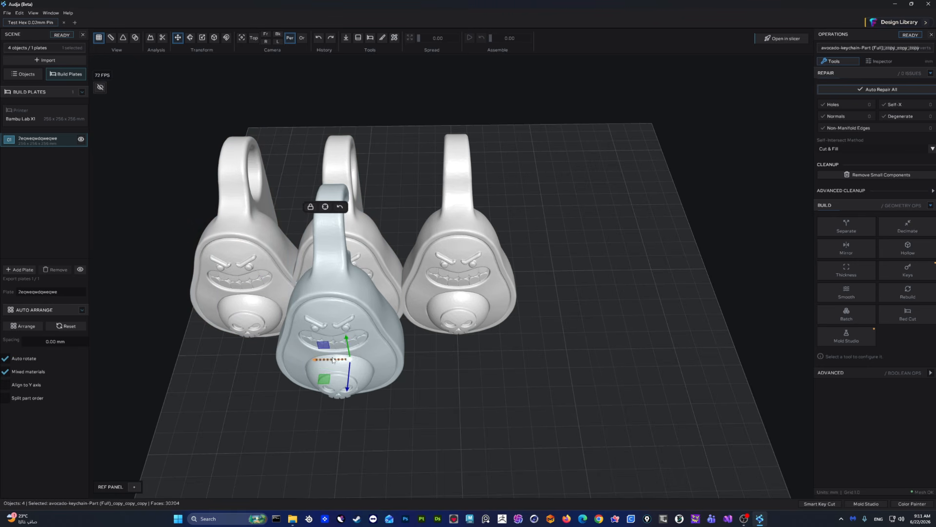
key("ctrl+d")
key("ctrl+d")
key("ctrl+d")
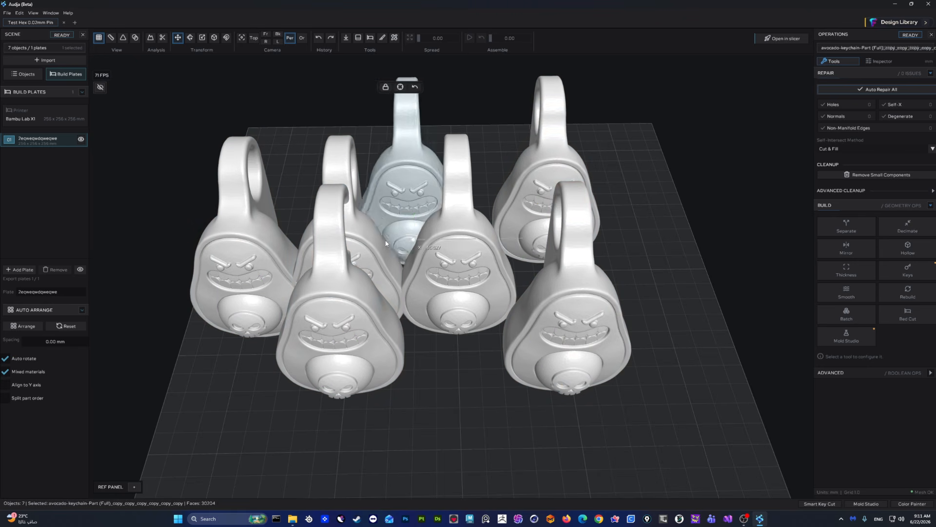
left_click_drag(636, 181, 633, 202)
left_click(633, 203)
scroll(532, 224, "down", 2)
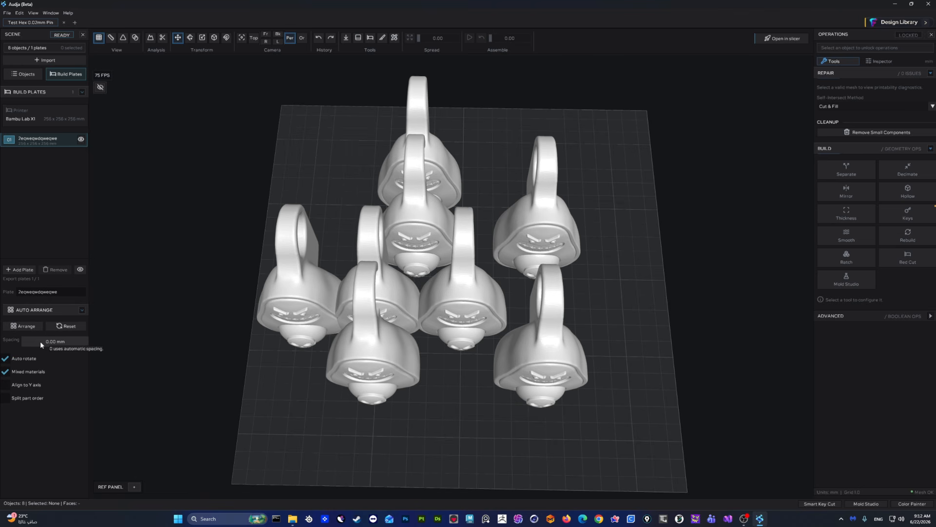
Step: Set the auto-arrange spacing to 10.25 mm and arrange the eight keychains on the plate
left_click_drag(40, 340, 56, 343)
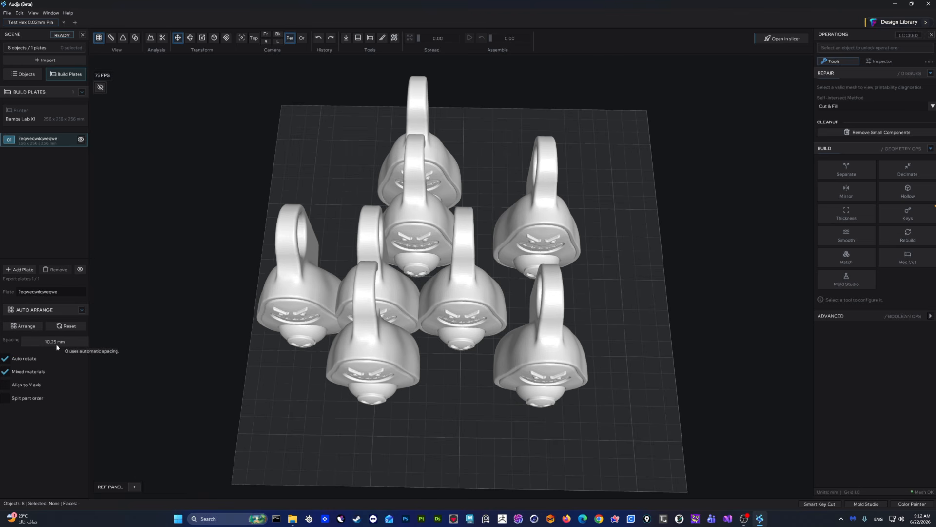
left_click(31, 328)
left_click_drag(564, 423, 508, 328)
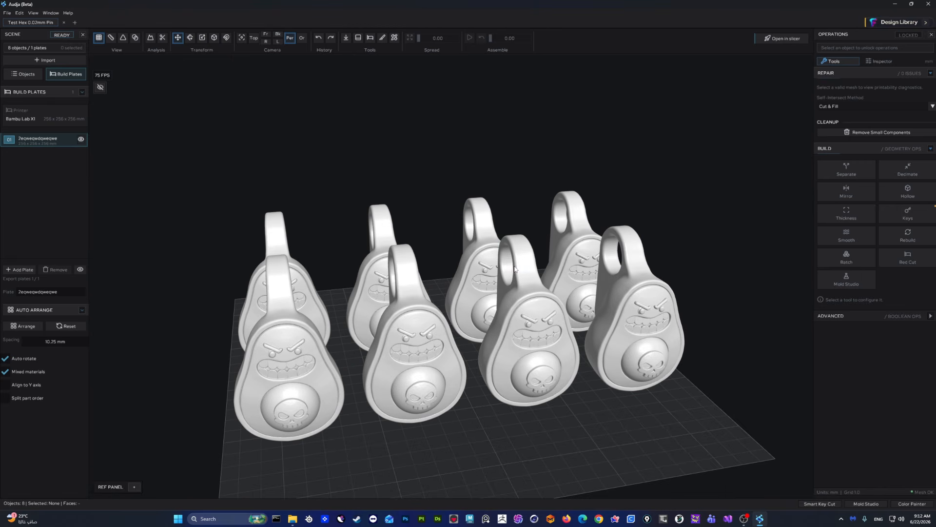
Step: Lay all eight keychains flat on the plate and auto-arrange them again
left_click(518, 291)
key("ctrl+a")
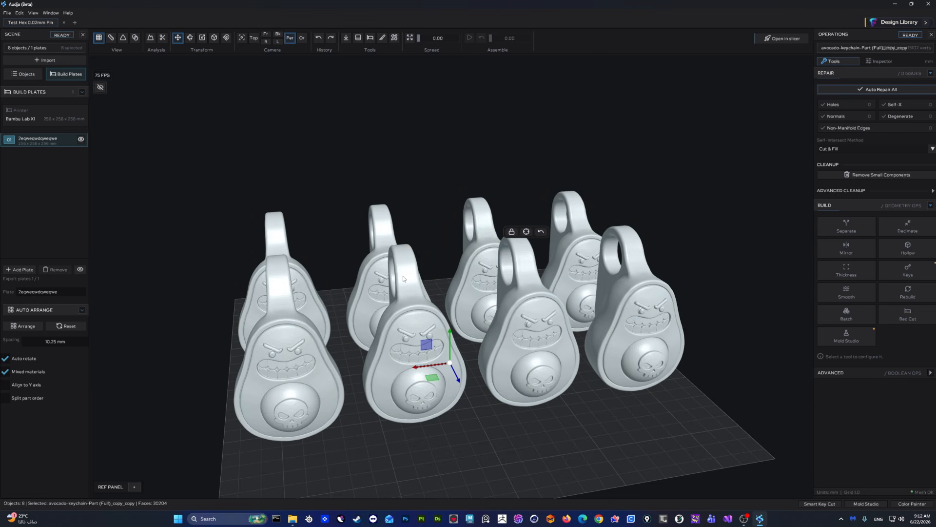
key("x")
left_click_drag(488, 204, 642, 310)
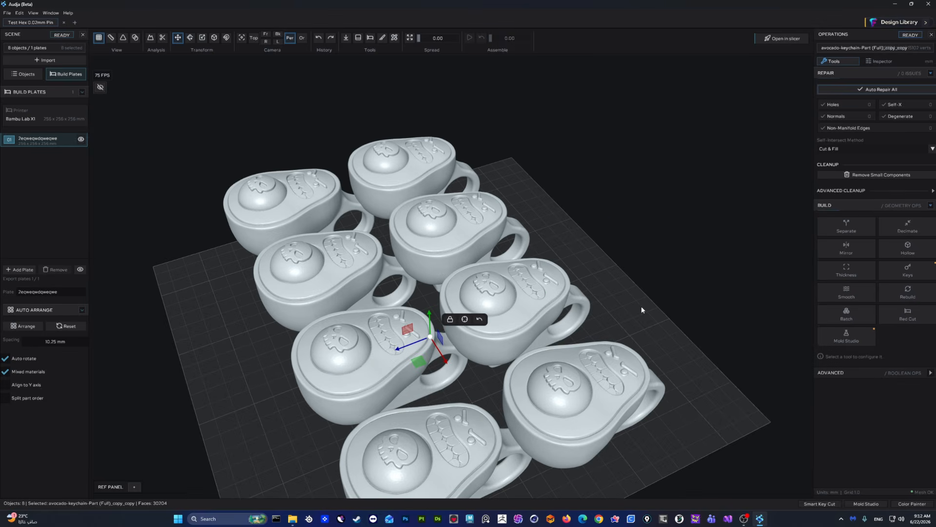
left_click(27, 326)
left_click_drag(455, 291, 527, 296)
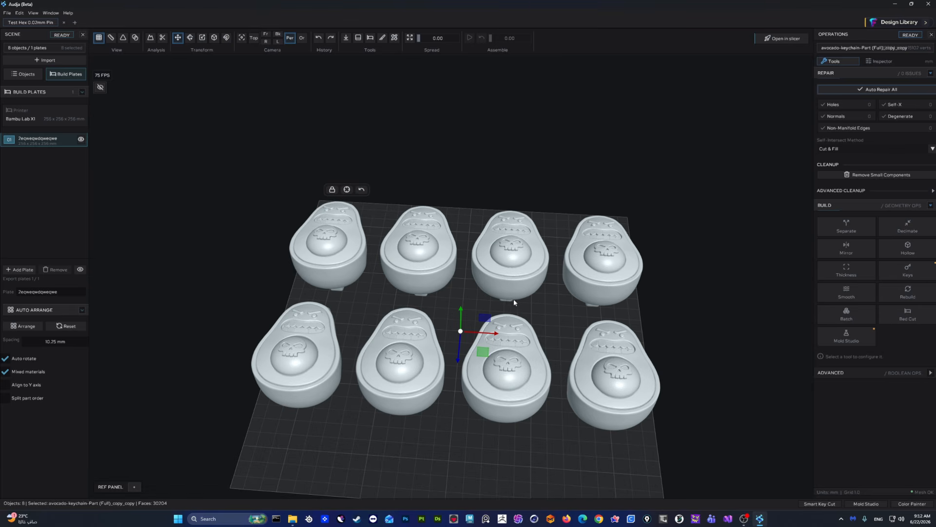
Step: Undo the arranging, laying flat and duplicating until only the original keychain is left
key("ctrl+z")
key("ctrl+z")
key("ctrl+z")
key("ctrl+z")
key("ctrl+z")
key("ctrl+z")
key("ctrl+z")
key("ctrl+z")
key("ctrl+z")
key("ctrl+z")
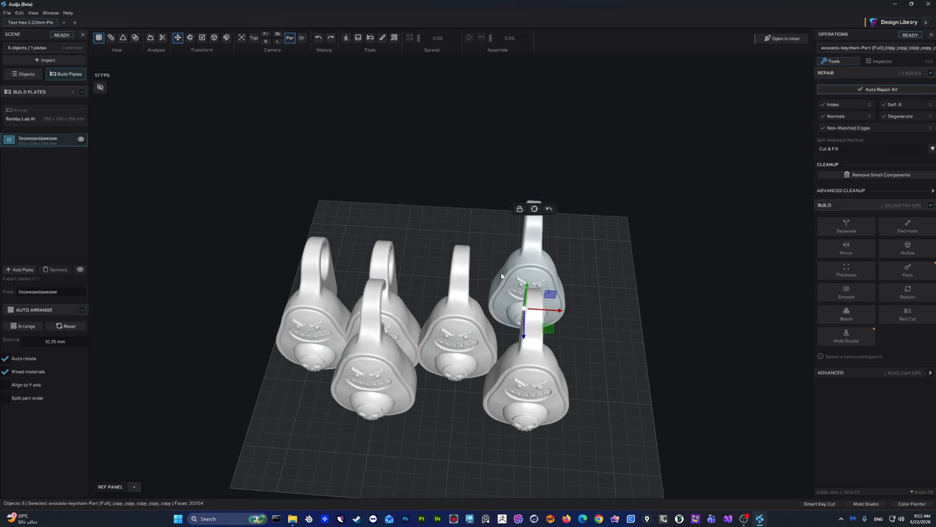
scroll(370, 283, "up", 5)
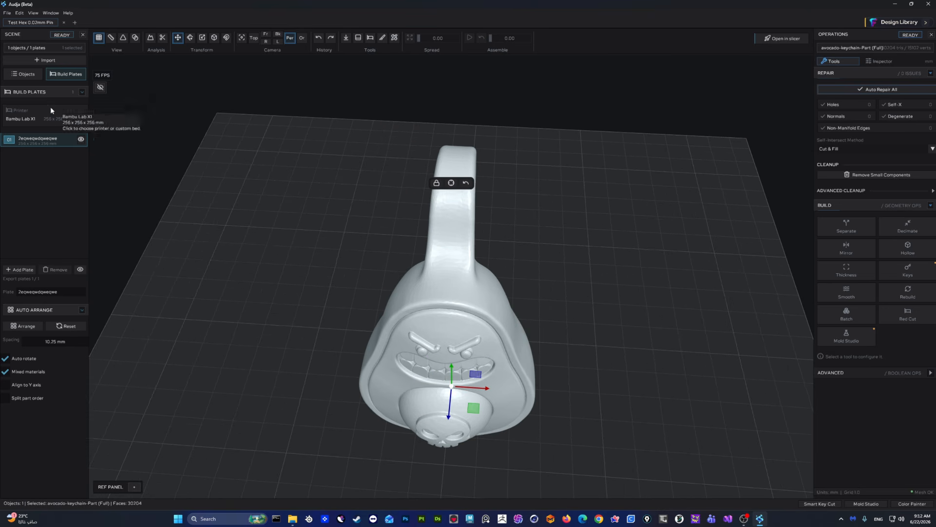
Step: Show the scene's object list and widen it slightly to fit the keychain's full name
left_click(33, 75)
scroll(250, 197, "up", 2)
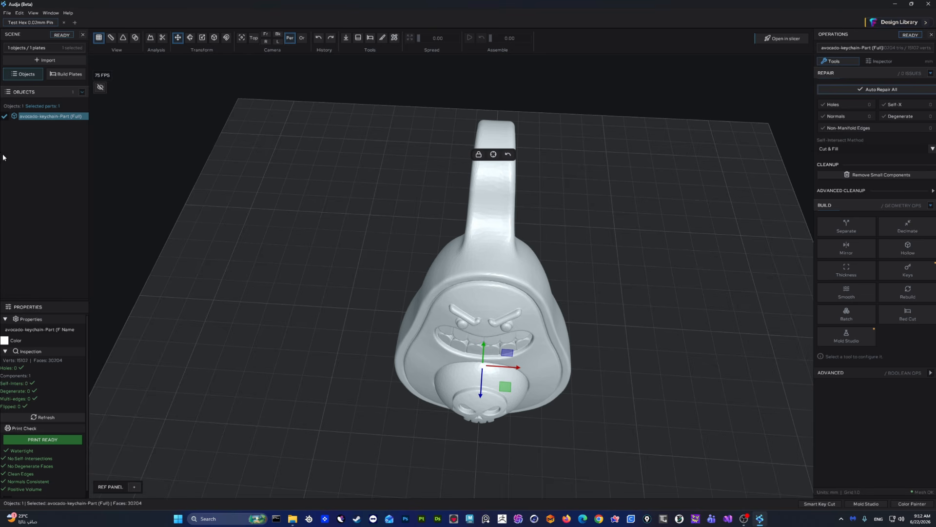
left_click_drag(88, 150, 98, 149)
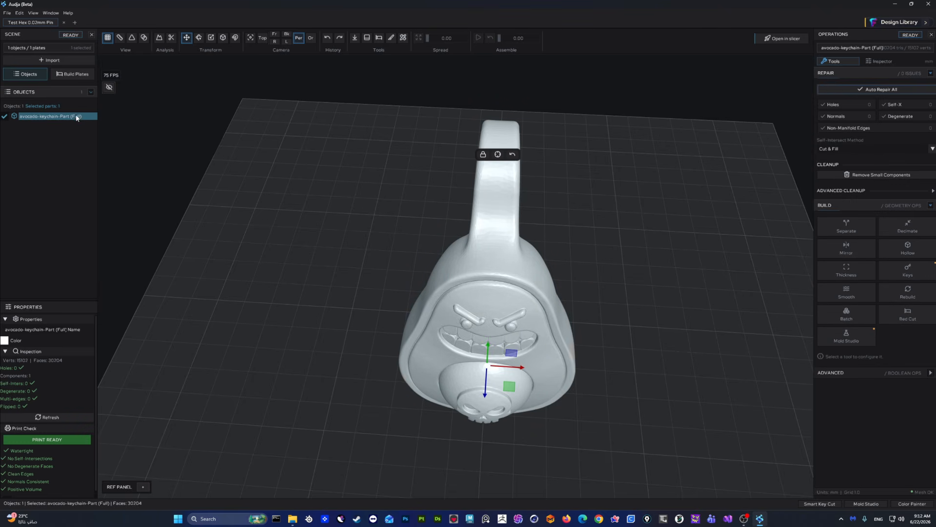
Step: Duplicate the keychain a few times with the copies offset sideways, and undo the copies
middle_click_drag(505, 218, 473, 223)
right_click_drag(473, 224, 474, 213)
double_click(474, 212)
mouse_move(459, 244)
right_mouse_down()
mouse_move(464, 195)
mouse_move(462, 232)
right_mouse_up()
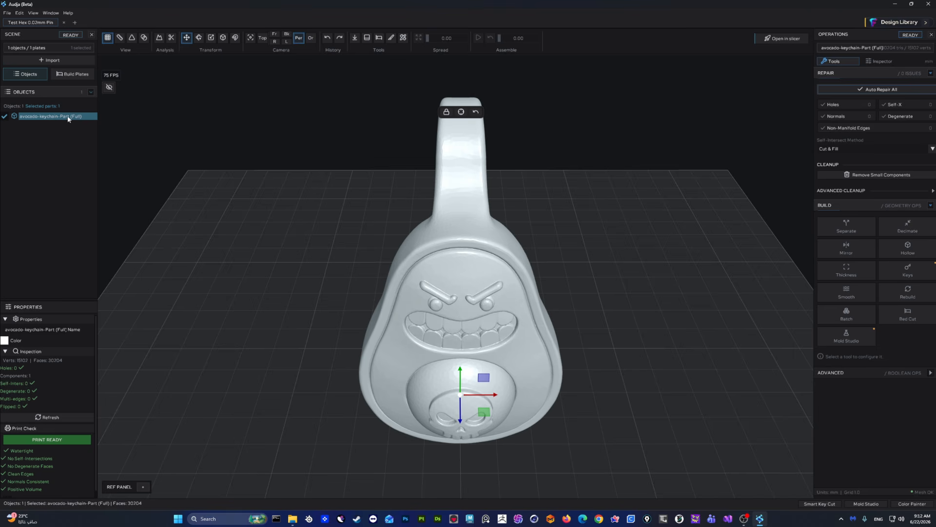
key("ctrl+d")
key("ctrl+d")
key("ctrl+d")
key("ctrl+d")
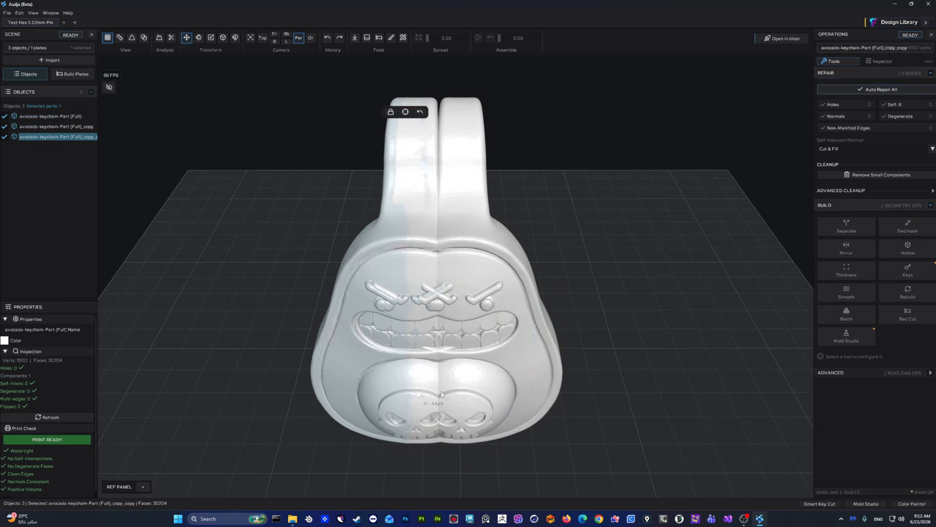
key("ctrl+z")
key("ctrl+z")
key("ctrl+z")
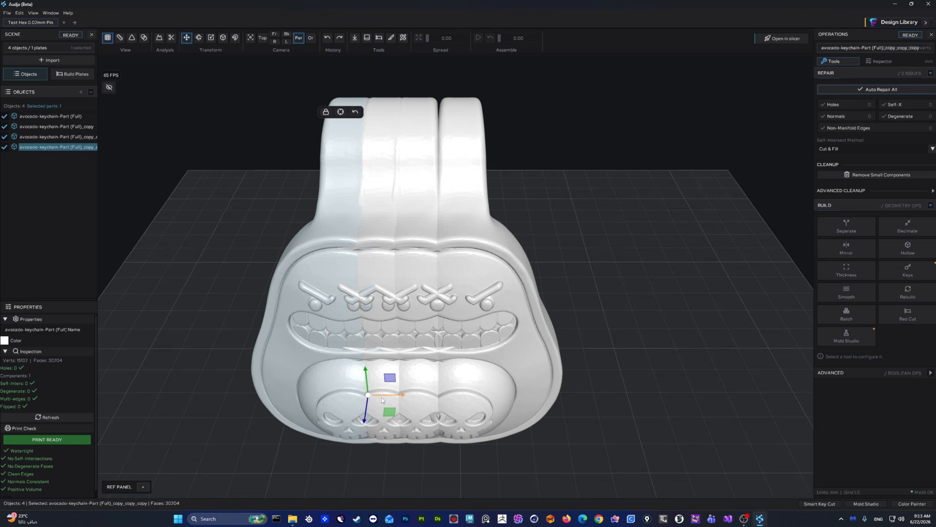
key("ctrl+z")
Step: Duplicate the keychain six times, offsetting each copy sideways in an overlapping row
key("ctrl+d")
key("ctrl+d")
key("ctrl+d")
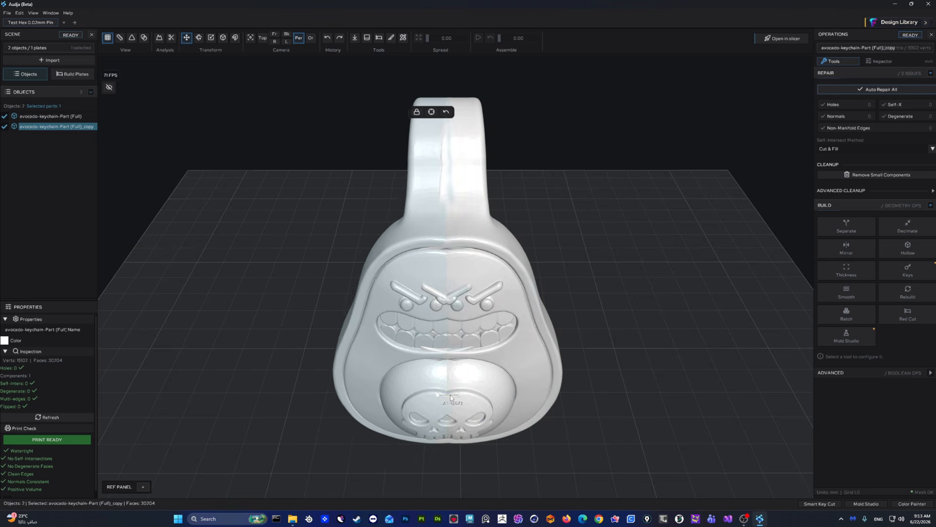
key("ctrl+d")
key("ctrl+d")
key("ctrl+d")
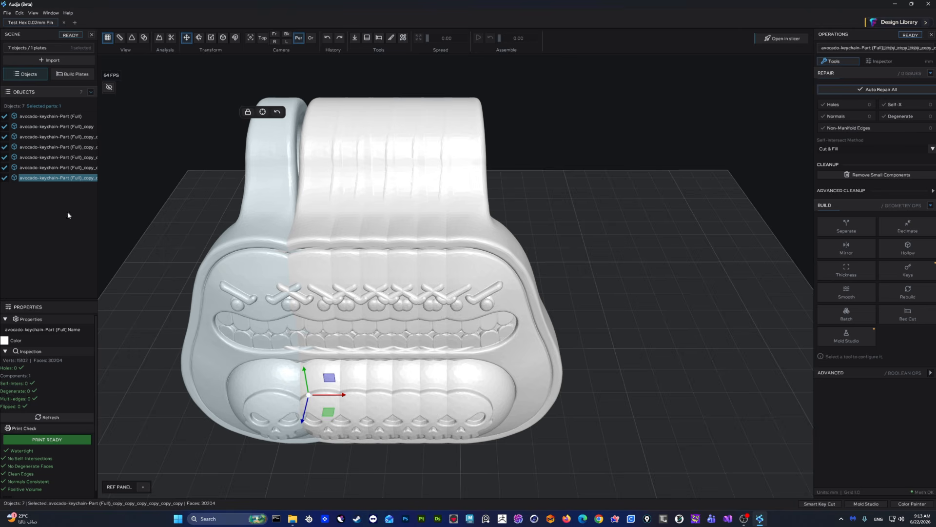
Step: Rename all seven keychain objects together with the base name "statue"
left_click(69, 117, "shift")
right_click(61, 120)
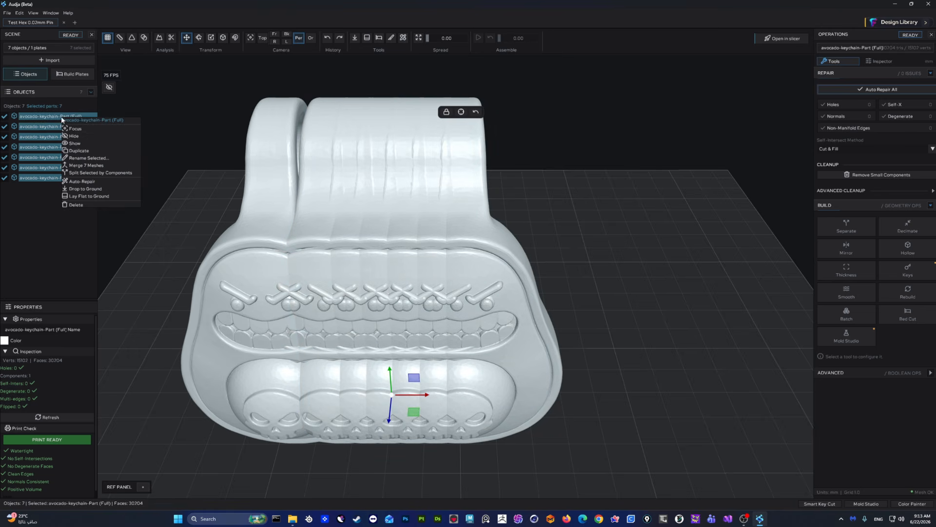
left_click(90, 158)
left_click(435, 91)
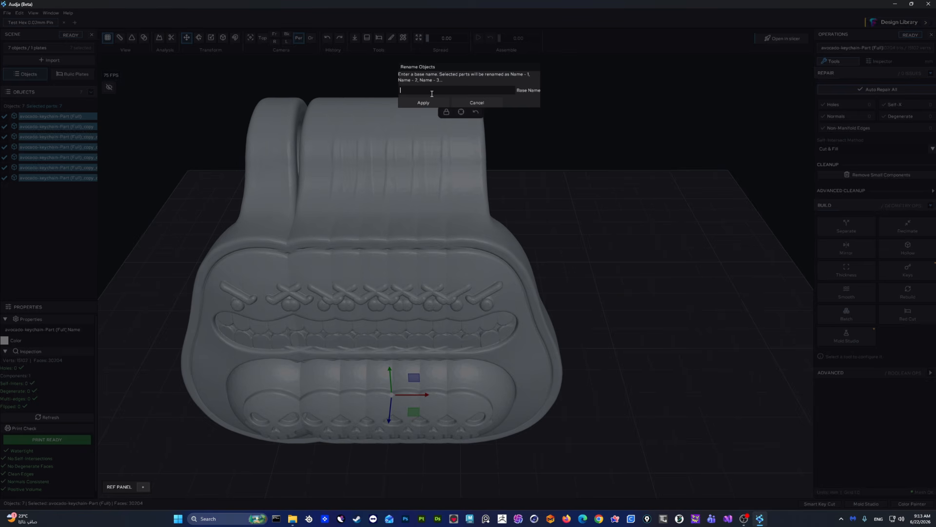
type("statue")
left_click(423, 102)
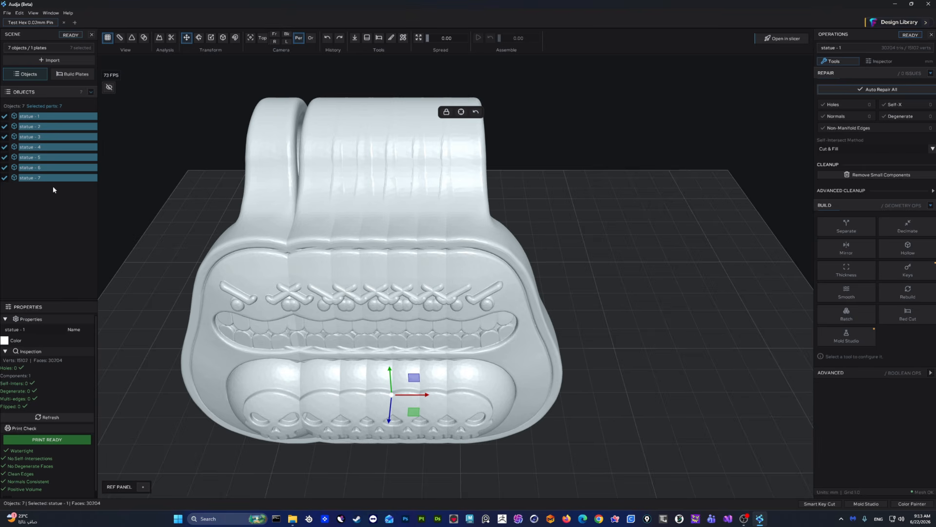
left_click(135, 169)
Step: Enlarge the properties area slightly and turn on the Boolean preview mode for the keychain
mouse_move(78, 292)
left_mouse_down()
mouse_move(75, 207)
mouse_move(61, 307)
mouse_move(40, 172)
mouse_move(74, 281)
left_mouse_up()
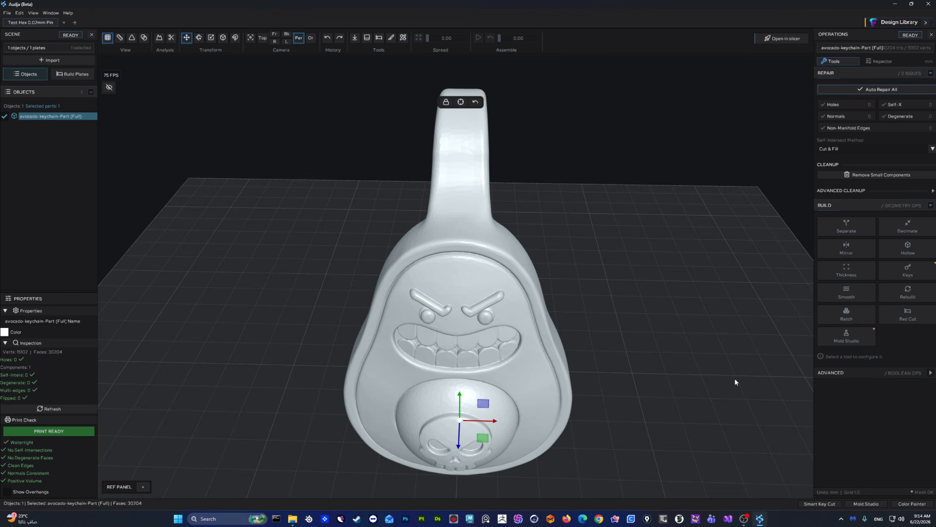
left_click(860, 376)
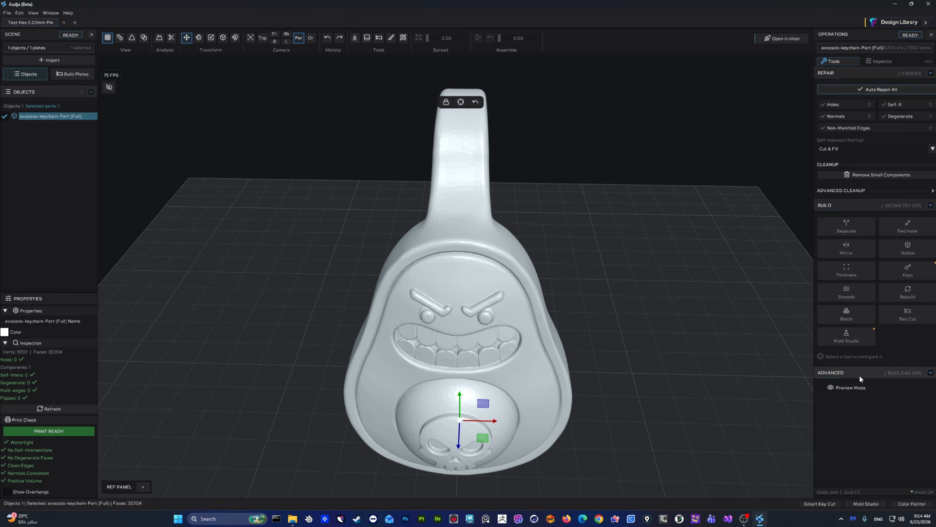
left_click(820, 388)
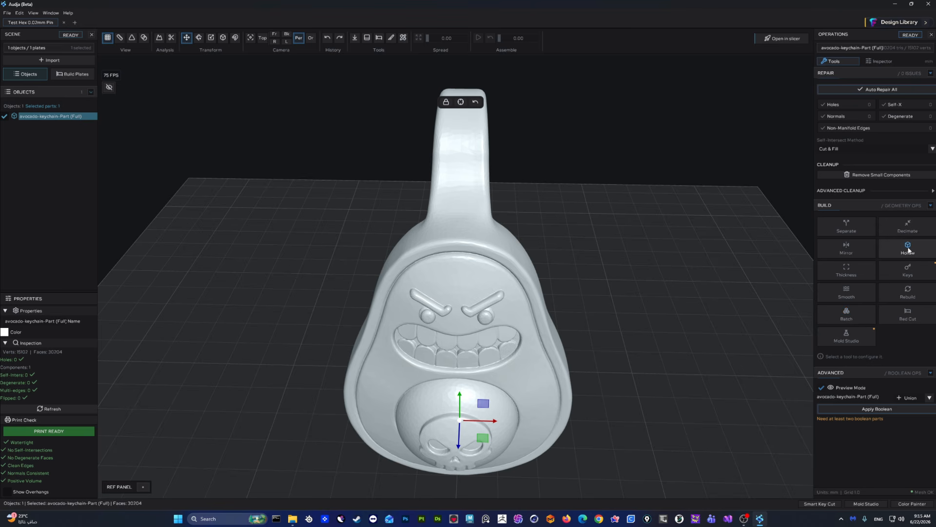
Step: Smooth the keychain mesh repeatedly with the Medium preset, and auto-repair all of its mesh issues
left_click(859, 300)
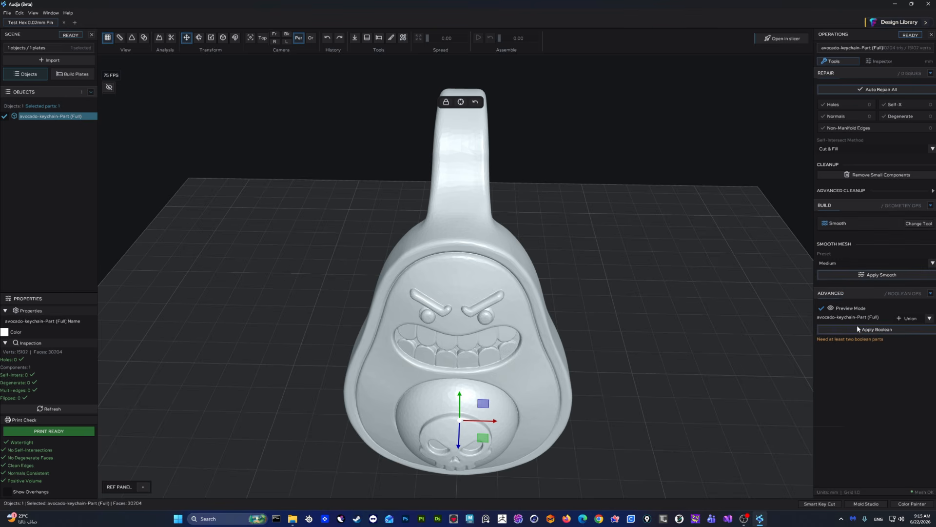
left_click(930, 294)
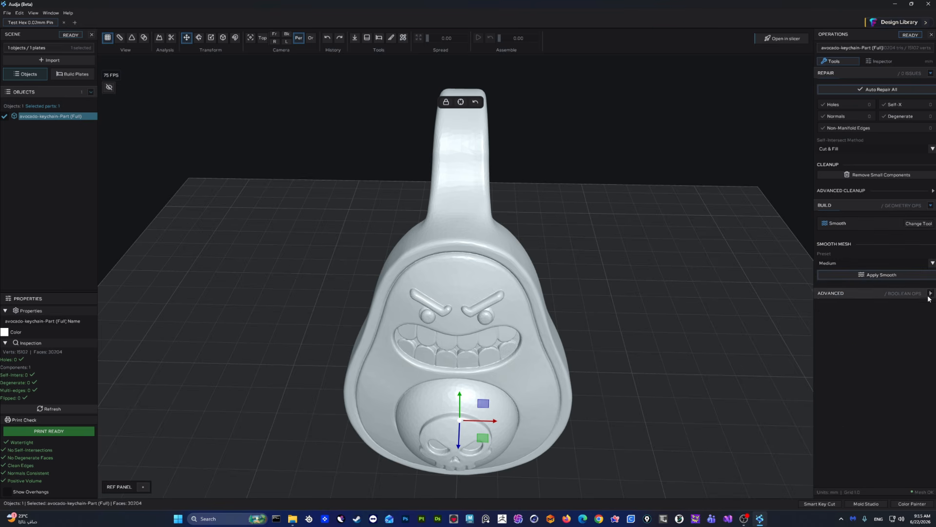
left_click(856, 276)
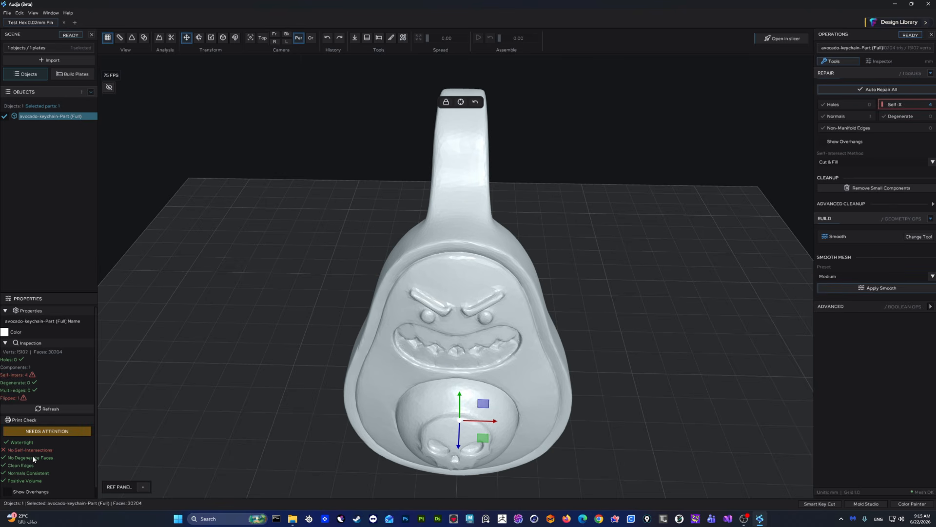
left_click(841, 288)
left_click(881, 288)
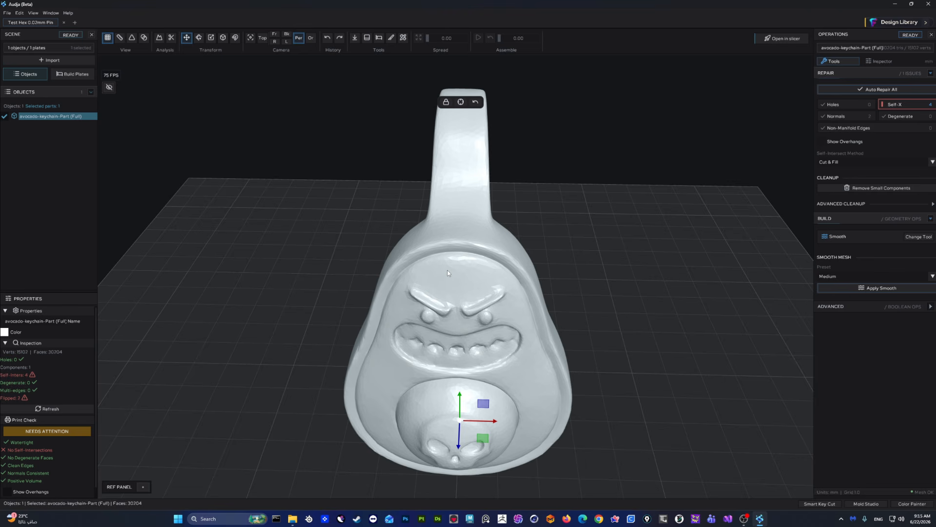
middle_click_drag(459, 269, 461, 270)
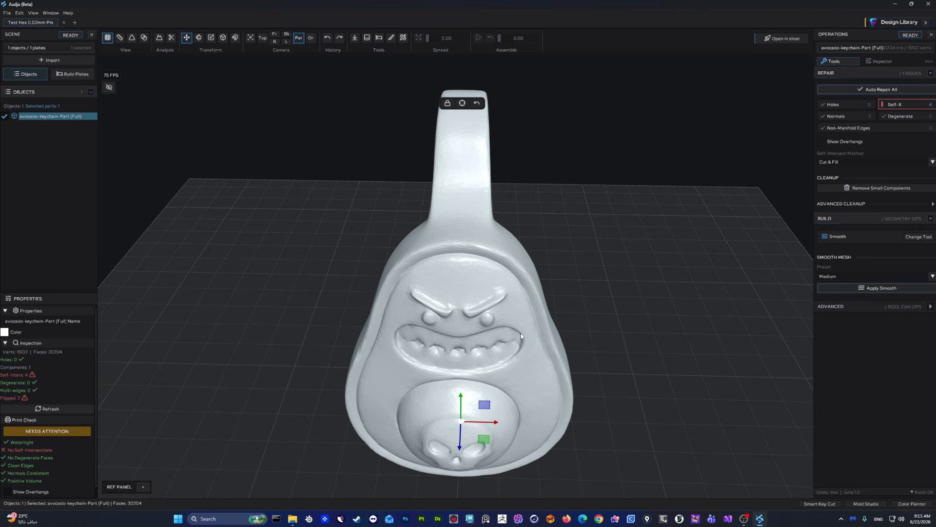
left_click(892, 90)
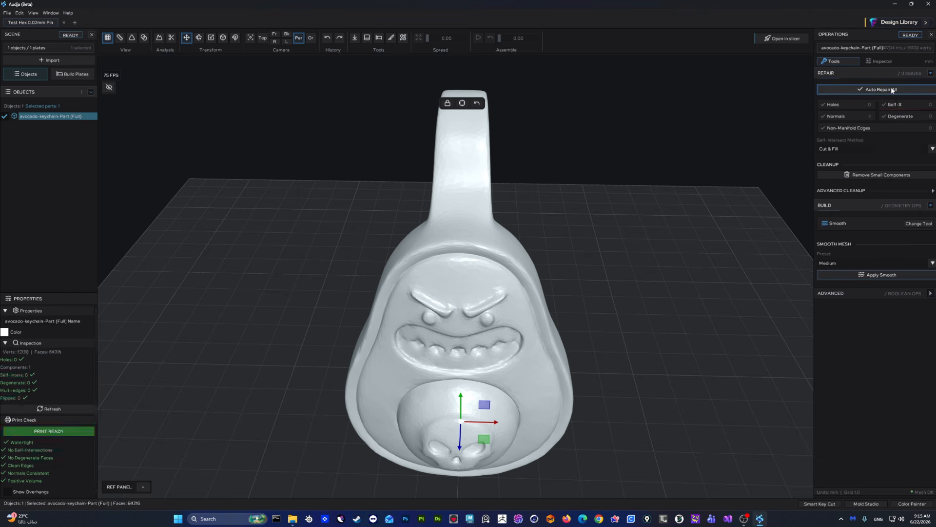
Step: Show the keychain's steep overhangs at 45 degrees, inspect the hanging loop and back of the model, and hide the overhangs
middle_click_drag(511, 324, 510, 287)
middle_click_drag(341, 343, 356, 290)
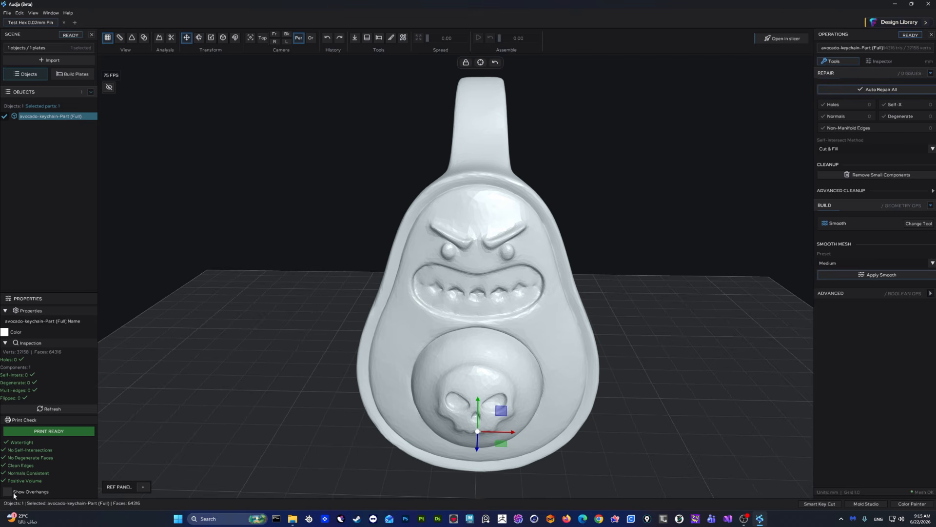
left_click(159, 37)
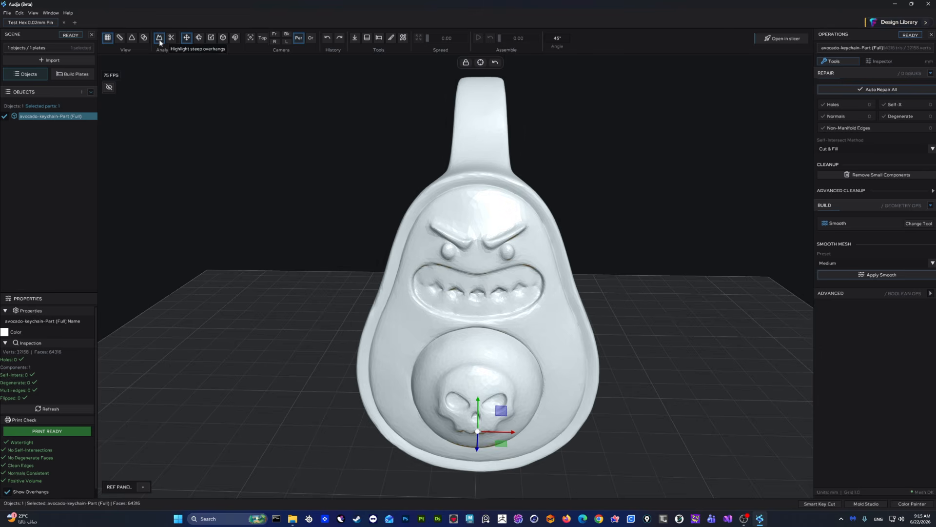
middle_click_drag(475, 196, 319, 182)
left_click(5, 492)
left_click(6, 493)
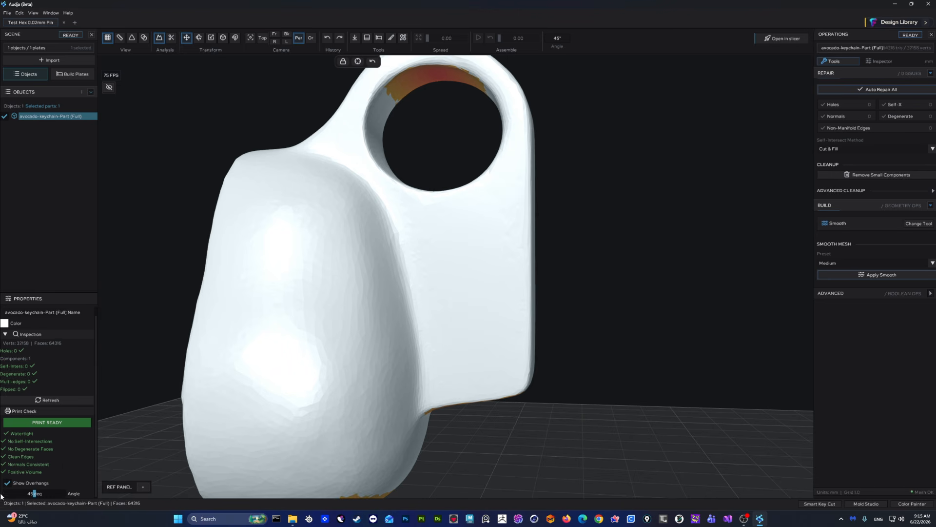
left_click(7, 483)
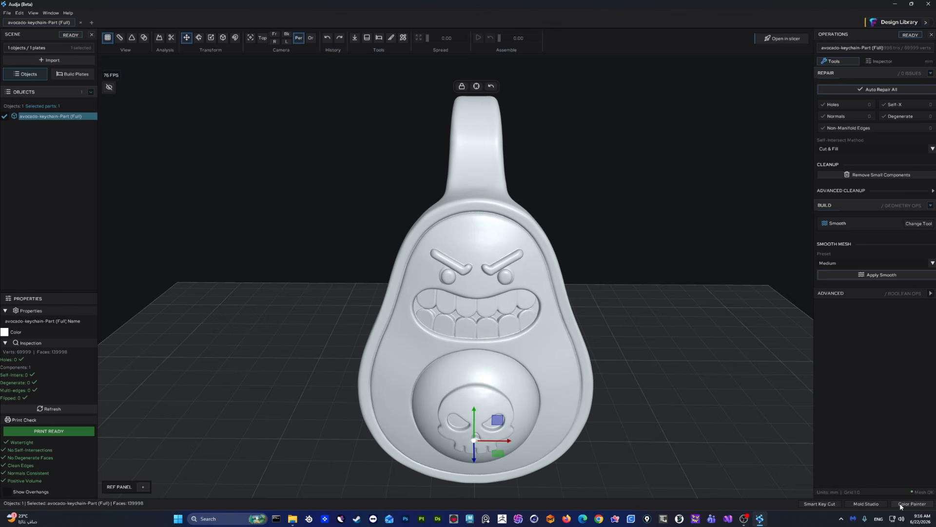
Step: Open Color Painter for the keychain, try Lasso Select beside the model's upper part, and undo each attempt
left_click(919, 506)
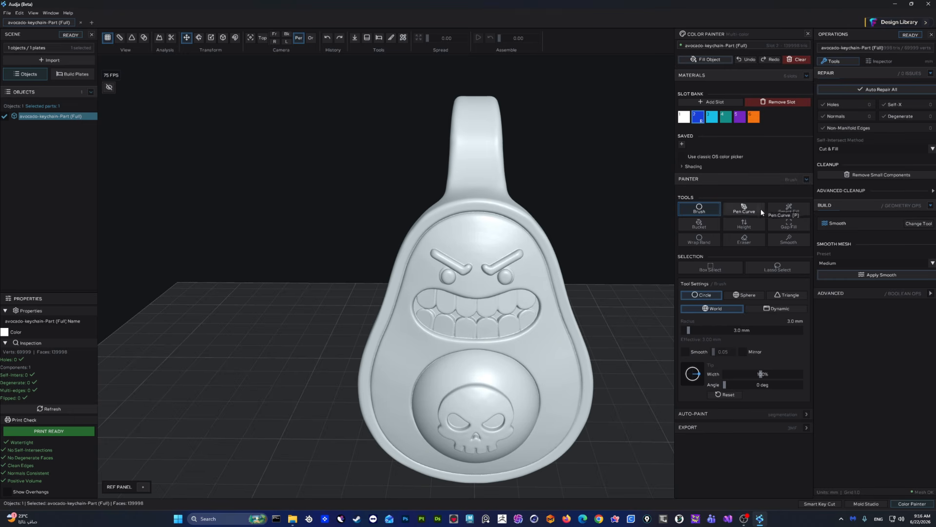
left_click(758, 271)
left_click_drag(589, 231, 581, 190)
left_click(687, 295)
key("ctrl+z")
left_click_drag(624, 245, 576, 184)
key("ctrl+z")
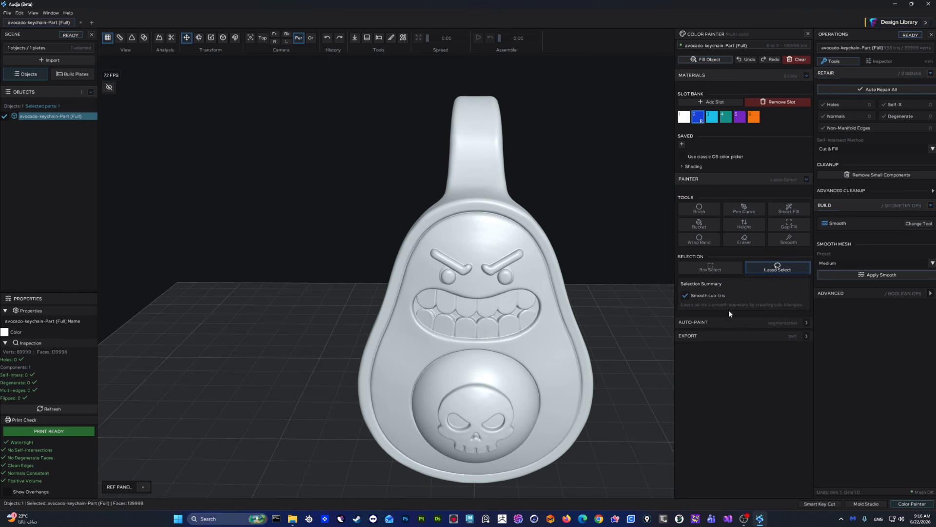
Step: Review Color Painter's auto-paint detection and painted export settings, and close Color Painter
left_click(723, 323)
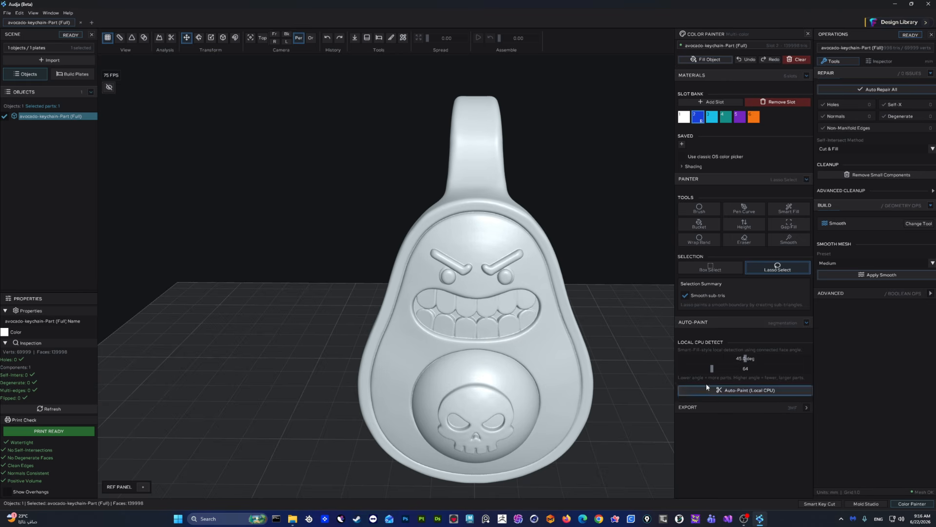
left_click(719, 407)
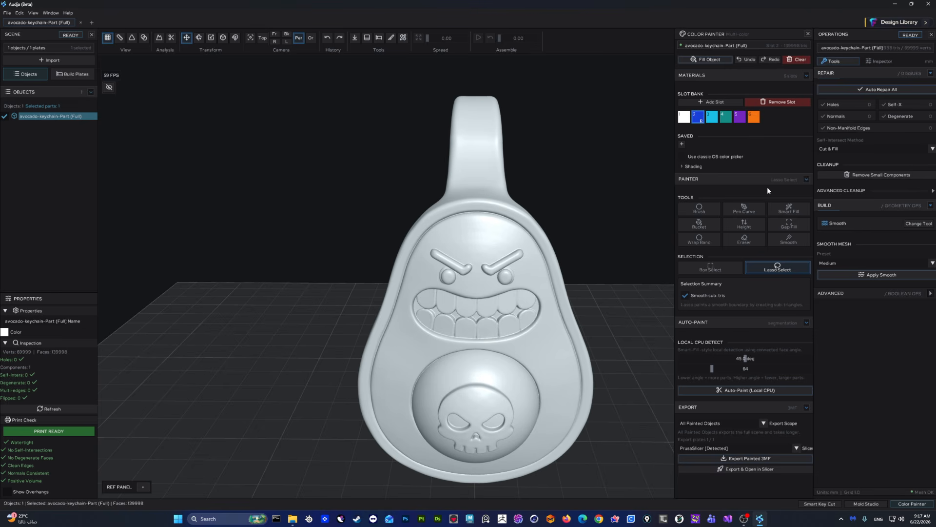
left_click(808, 33)
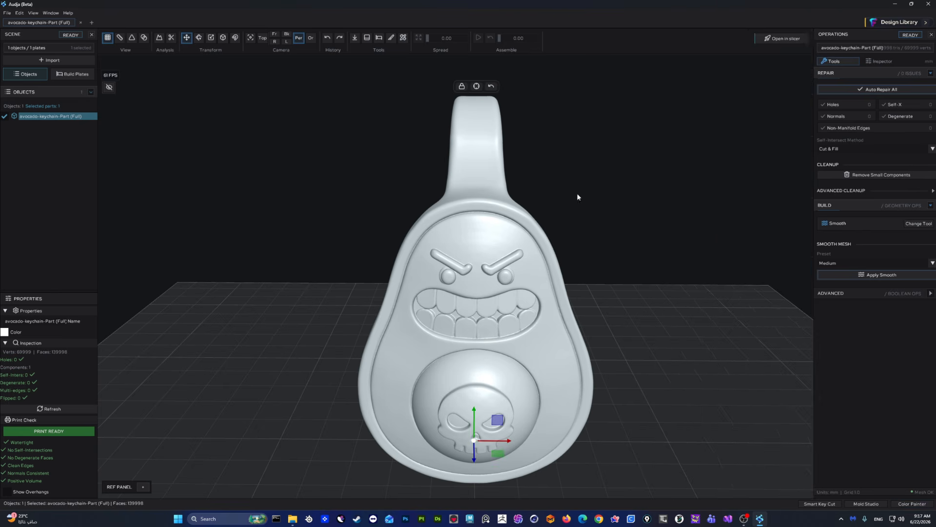
Step: Open Mold Studio for the keychain, review its basic mold settings, and close it
left_click(871, 504)
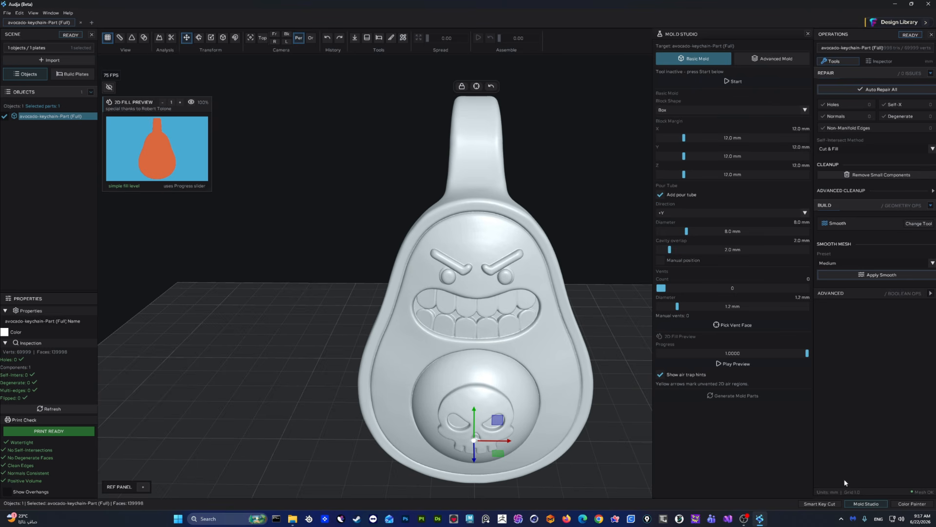
scroll(748, 220, "down", 3)
scroll(748, 220, "up", 3)
left_click(715, 58)
left_click(808, 34)
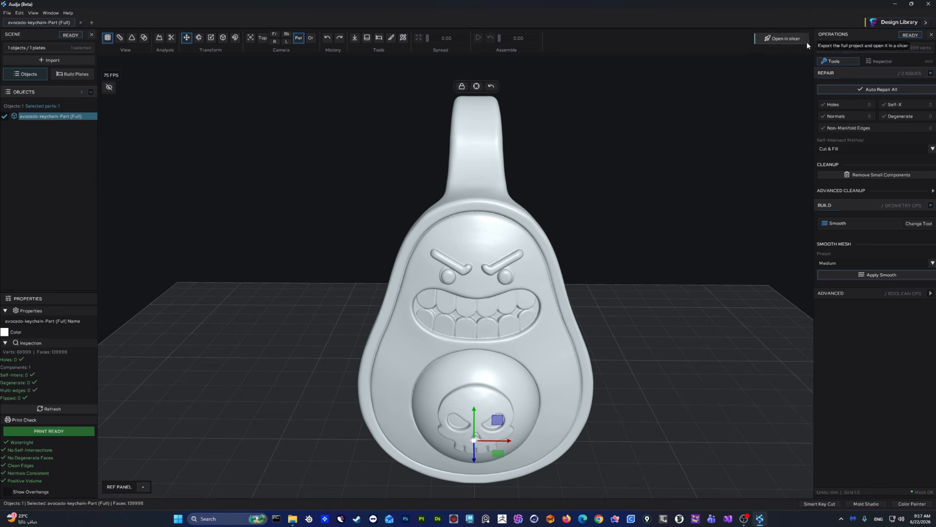
Step: Open Smart Key Cut's Blade Split workflow and preview the blade grid cut lines on the keychain
left_click(815, 503)
left_click(740, 71)
left_click(780, 69)
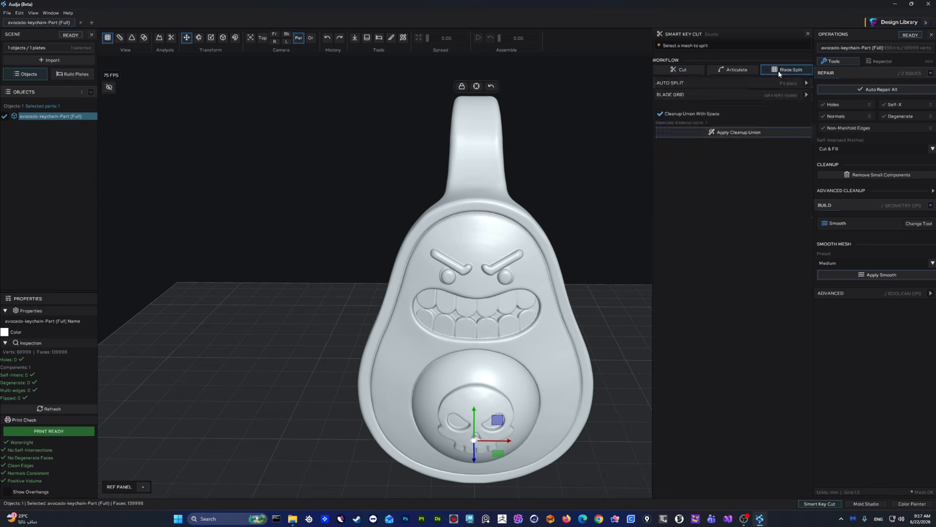
left_click(730, 275)
left_click_drag(587, 171, 633, 261)
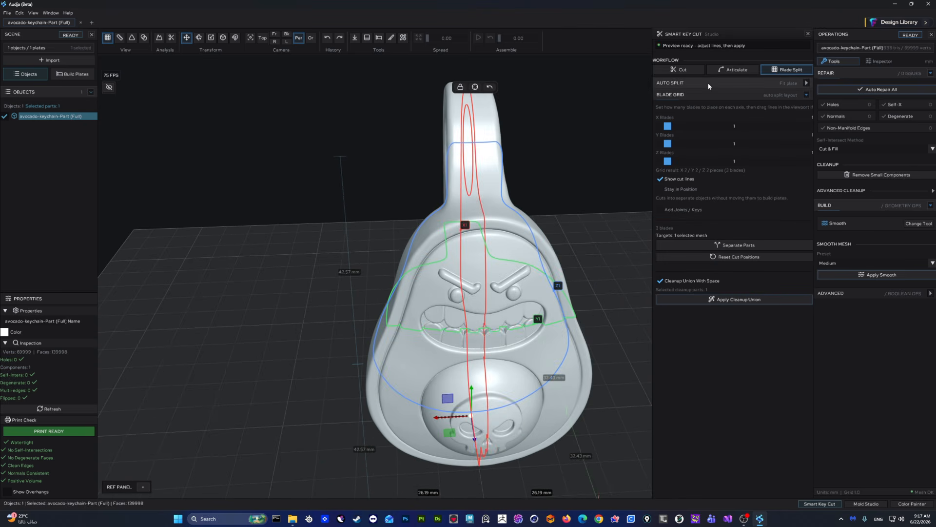
Step: Review the Auto Split settings for fitting the keychain to the printer plate
left_click(670, 83)
left_click_drag(574, 183, 742, 126)
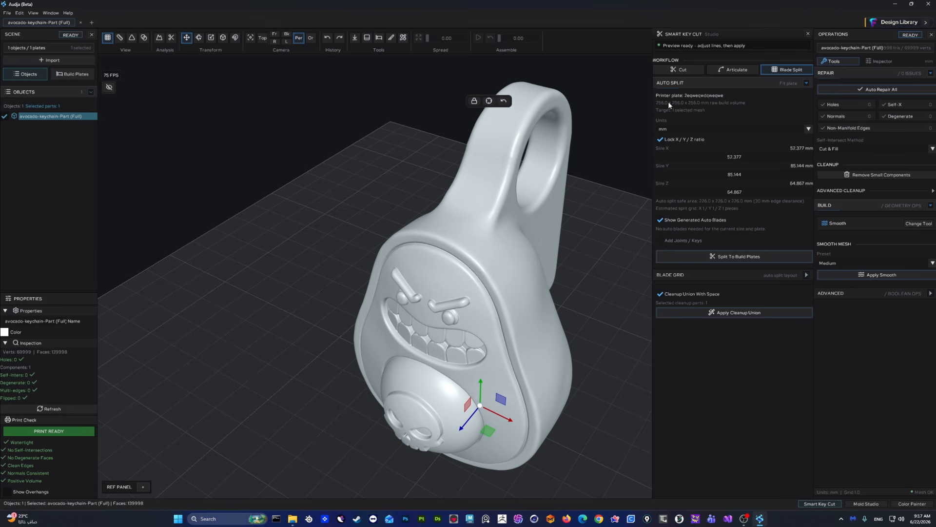
left_click_drag(606, 140, 694, 91)
left_click(724, 85)
Step: Examine the X, Y and Z blade cut lines around the keychain from several angles, and collapse the blade grid settings
left_click(698, 95)
left_click_drag(634, 161, 576, 288)
mouse_move(565, 322)
left_mouse_down()
mouse_move(543, 332)
mouse_move(564, 323)
mouse_move(551, 309)
left_mouse_up()
mouse_move(608, 277)
left_mouse_down()
mouse_move(608, 235)
mouse_move(603, 269)
left_mouse_up()
left_click_drag(576, 312, 639, 226)
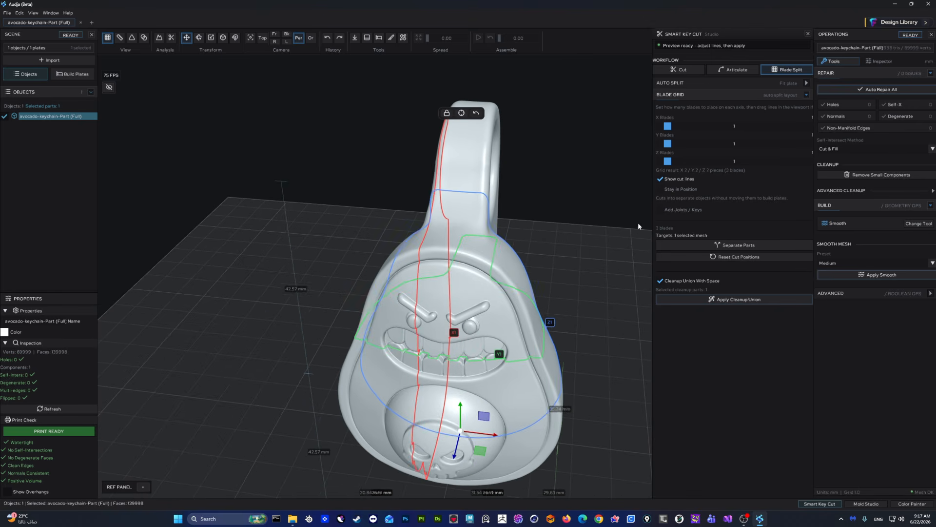
left_click(755, 95)
Step: Review Smart Key Cut's Articulate workflow on the keychain, and switch to the Cut workflow
left_click(729, 71)
left_click_drag(566, 214, 658, 210)
left_click_drag(605, 180, 637, 116)
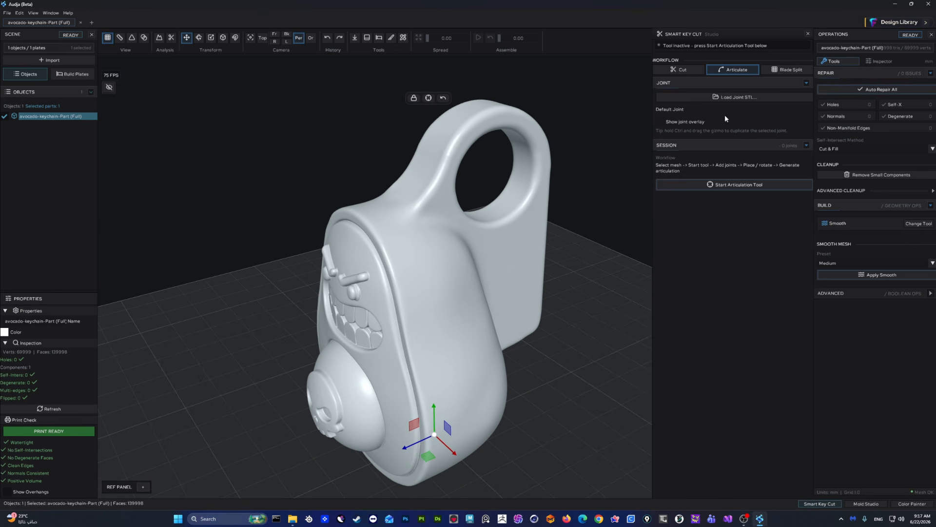
left_click_drag(592, 210, 504, 218)
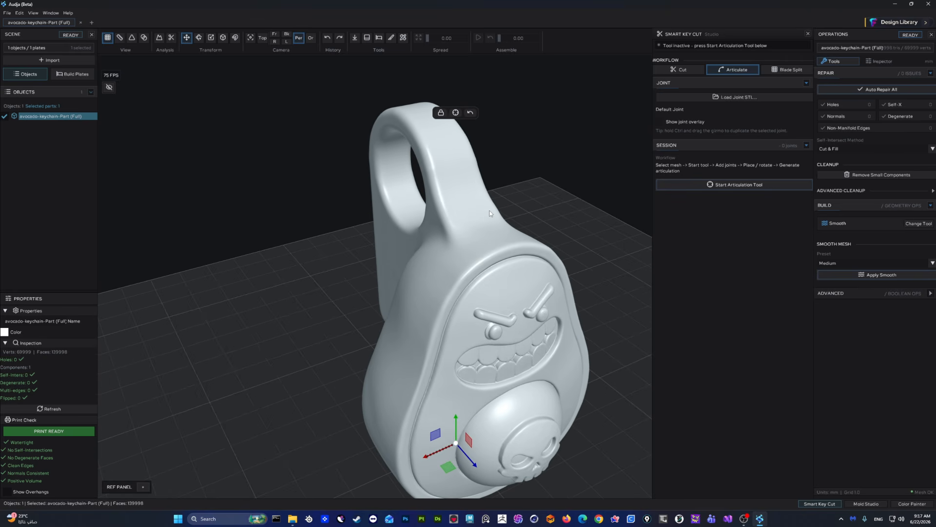
left_click(681, 71)
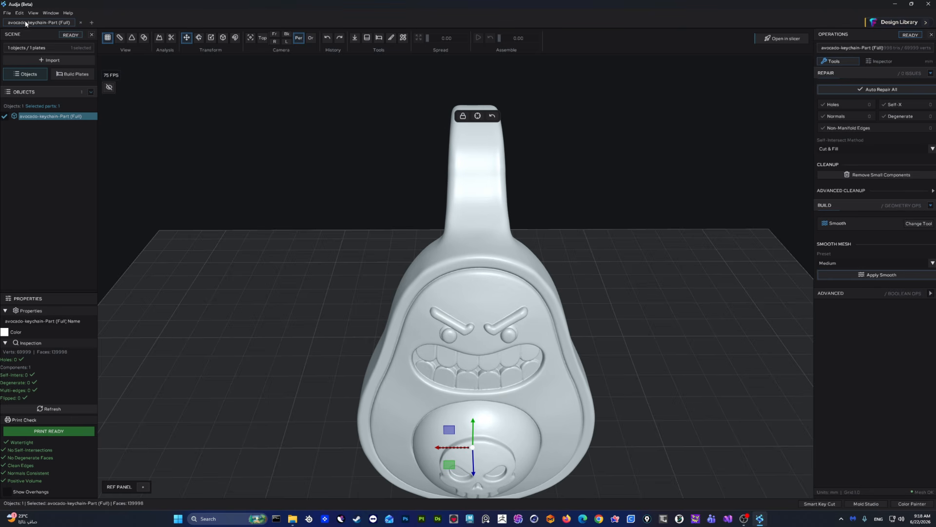
Step: Bring up the new-project prompt, dismiss it, and look over the file and edit commands
left_click(7, 13)
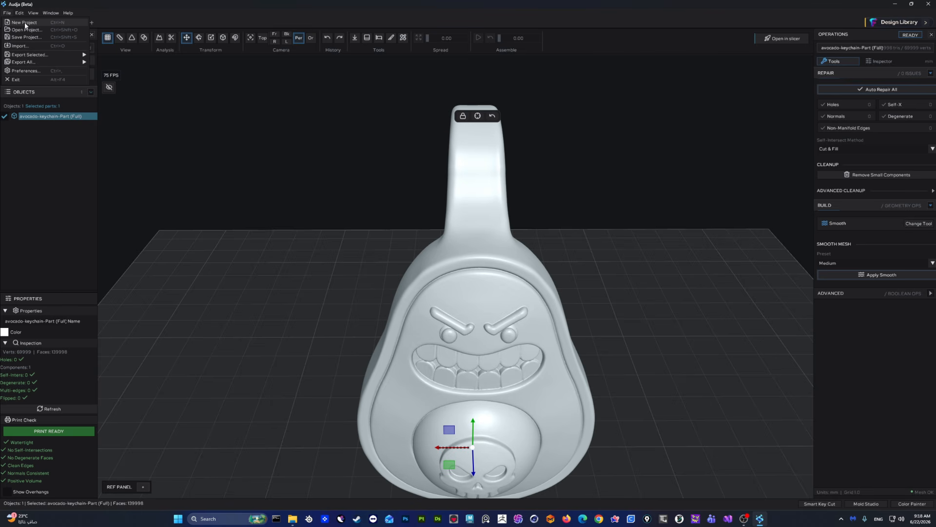
left_click(25, 23)
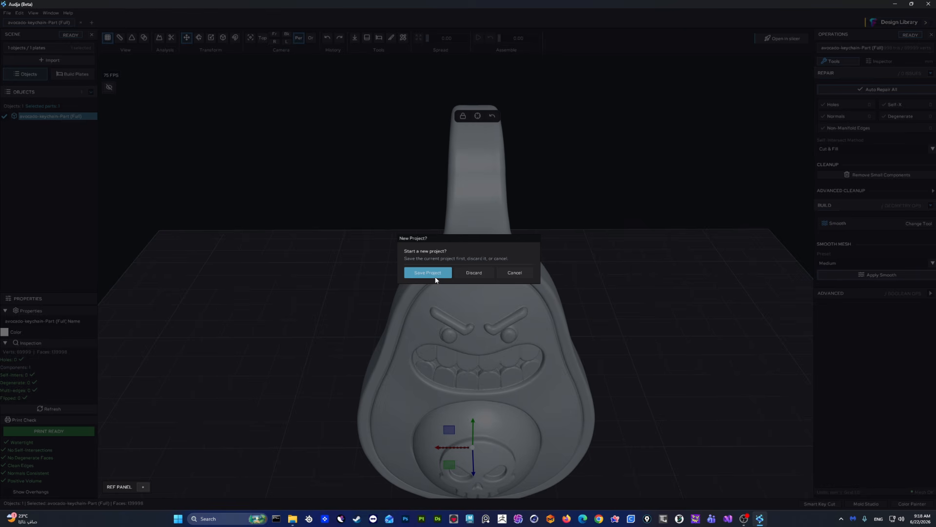
left_click(6, 13)
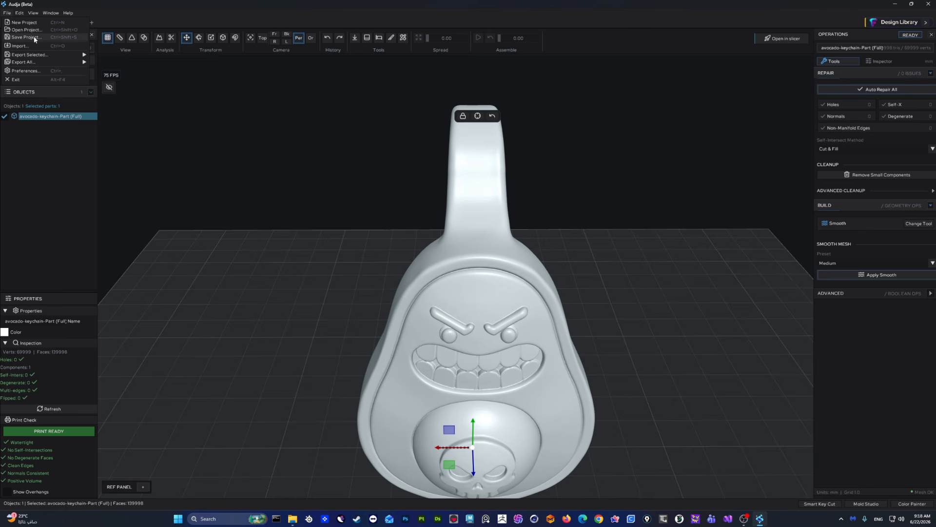
left_click(19, 13)
left_click(5, 12)
Step: Open the model import dialog, check the supported file formats, and leave without importing
left_click(28, 46)
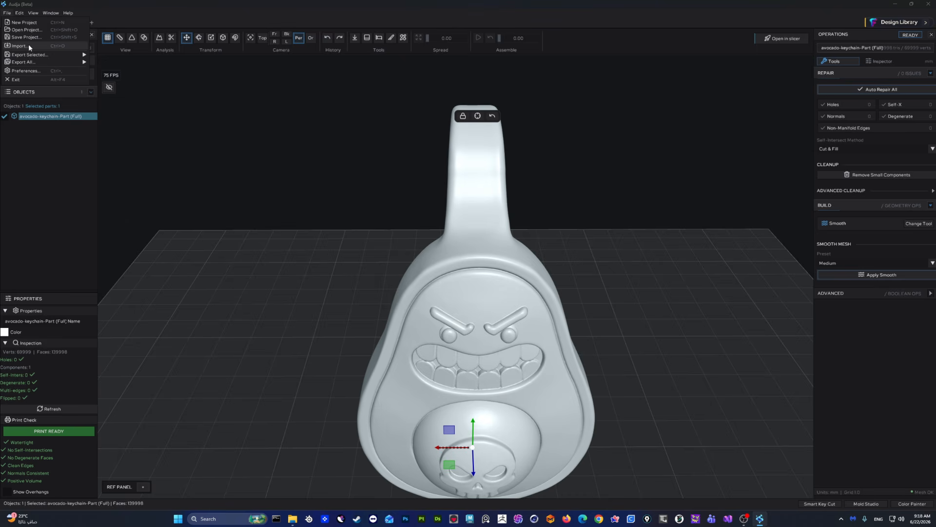
left_click(517, 342)
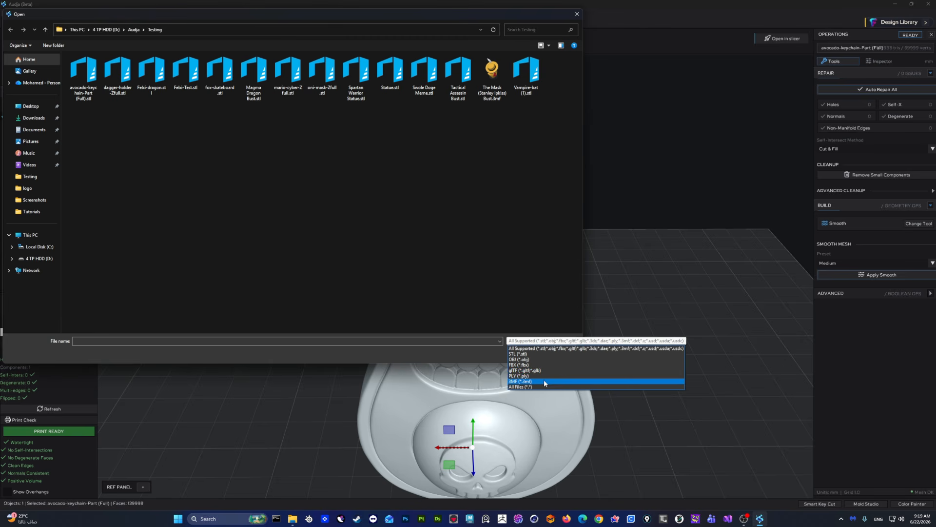
left_click(513, 267)
left_click(560, 352)
Step: Review the available export formats for the selected object and for all objects
left_click(8, 13)
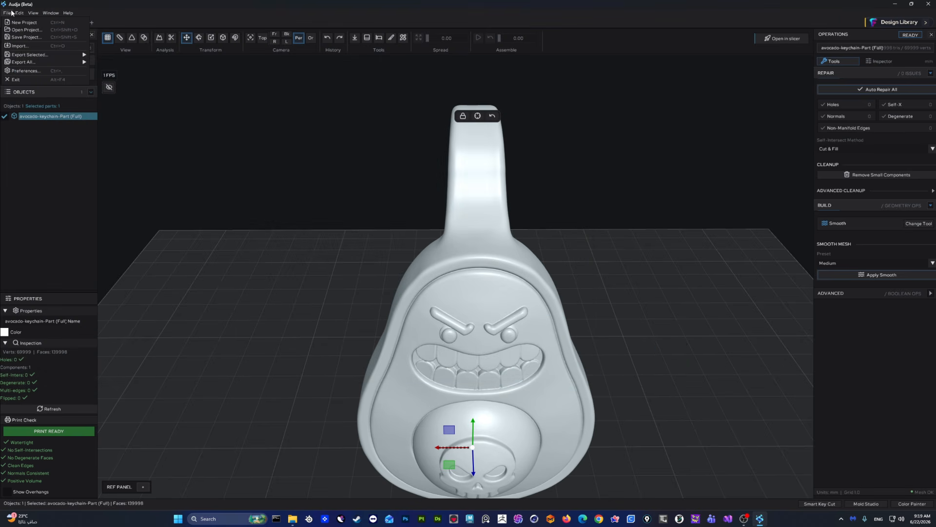
mouse_move(27, 55)
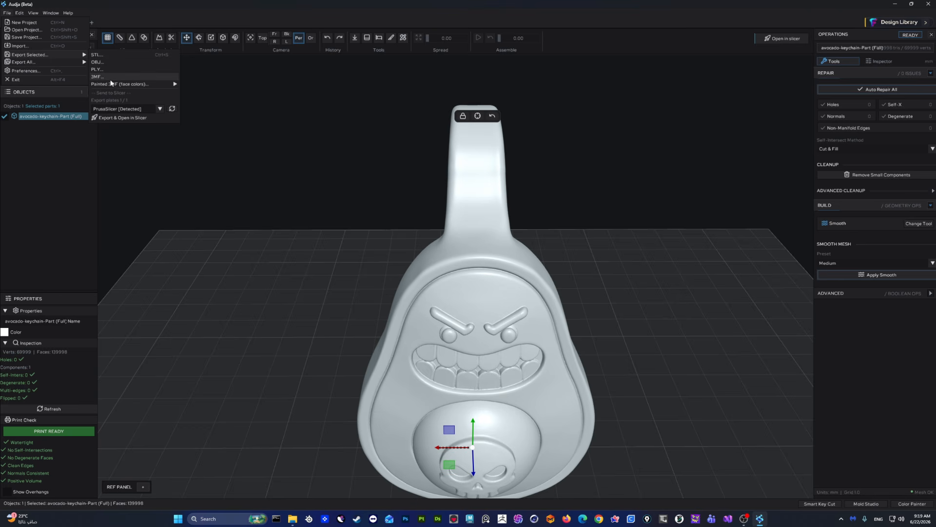
mouse_move(64, 60)
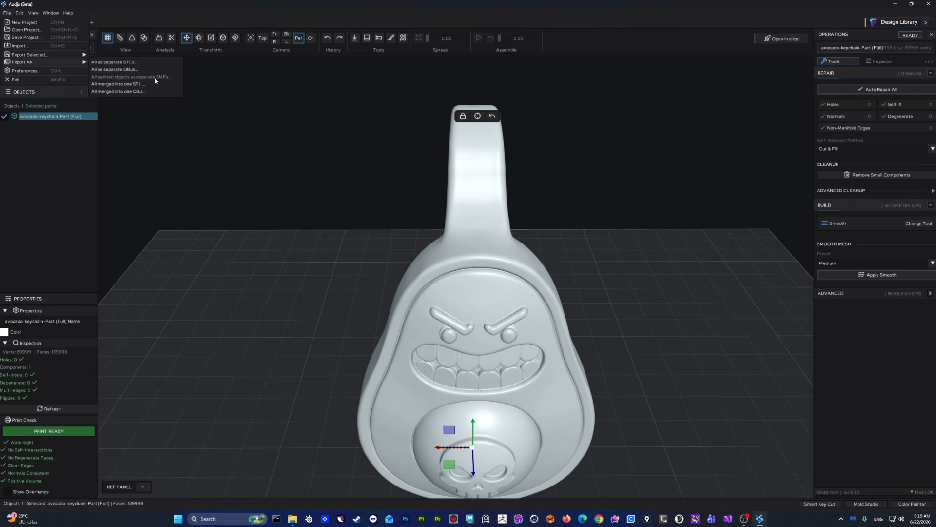
Step: Open the appearance preferences and look through the available interface languages
left_click(49, 72)
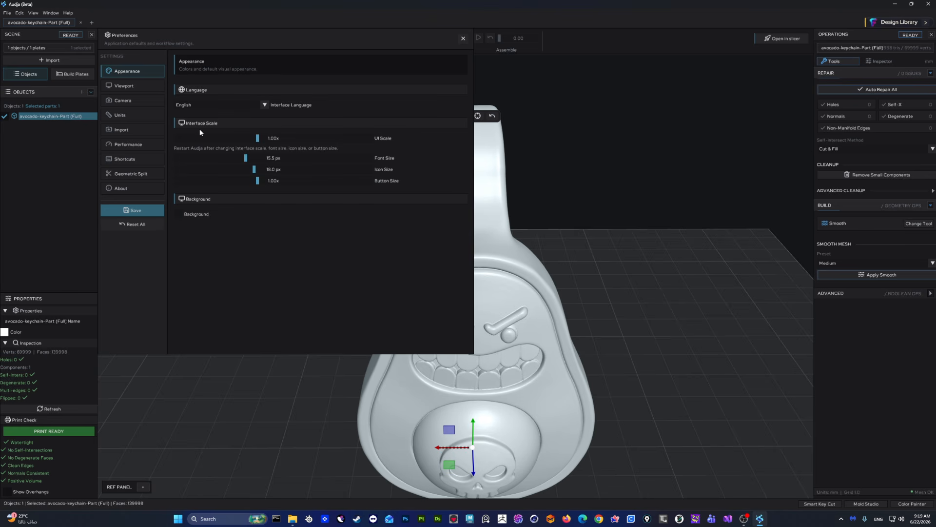
left_click(207, 107)
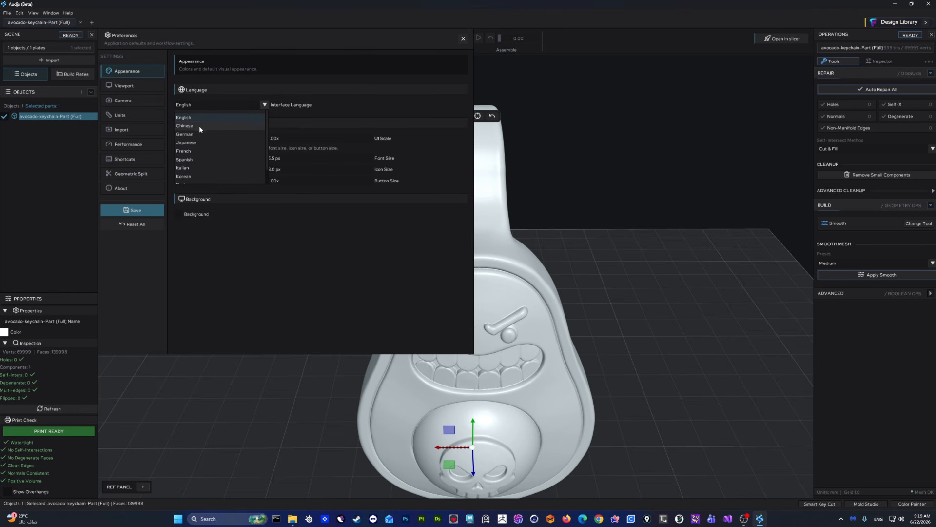
scroll(197, 142, "down", 1)
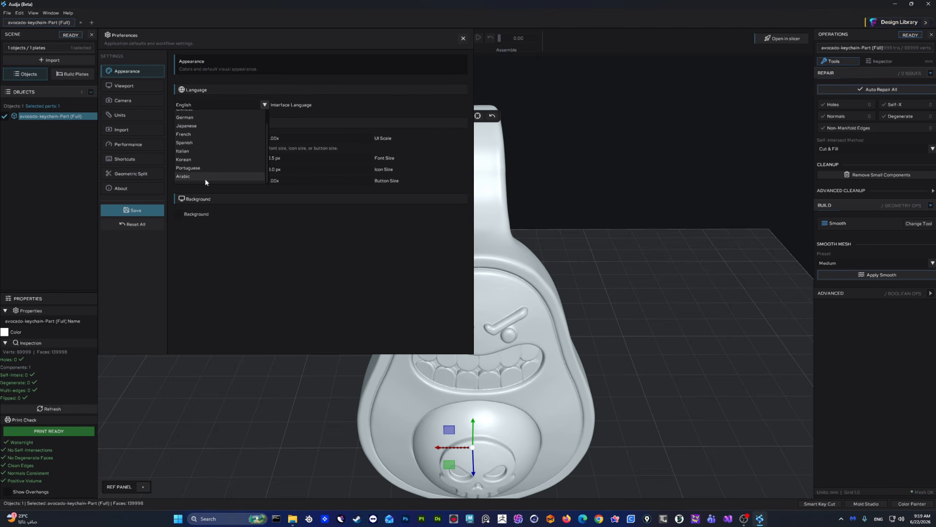
scroll(200, 154, "up", 1)
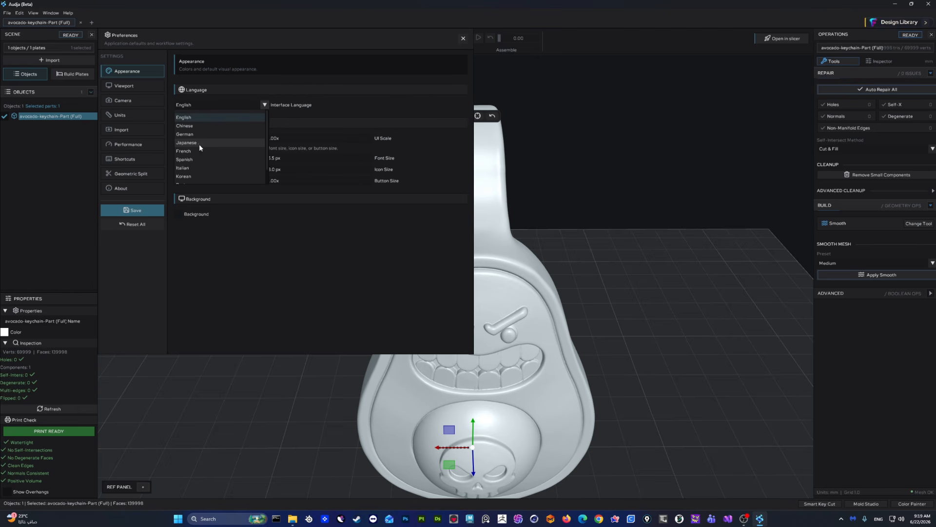
Step: Try out the interface languages, including Japanese and German, ending on French
left_click(199, 143)
left_click(238, 104)
left_click(214, 133)
left_click(206, 105)
left_click(204, 118)
left_click(204, 107)
left_click(201, 149)
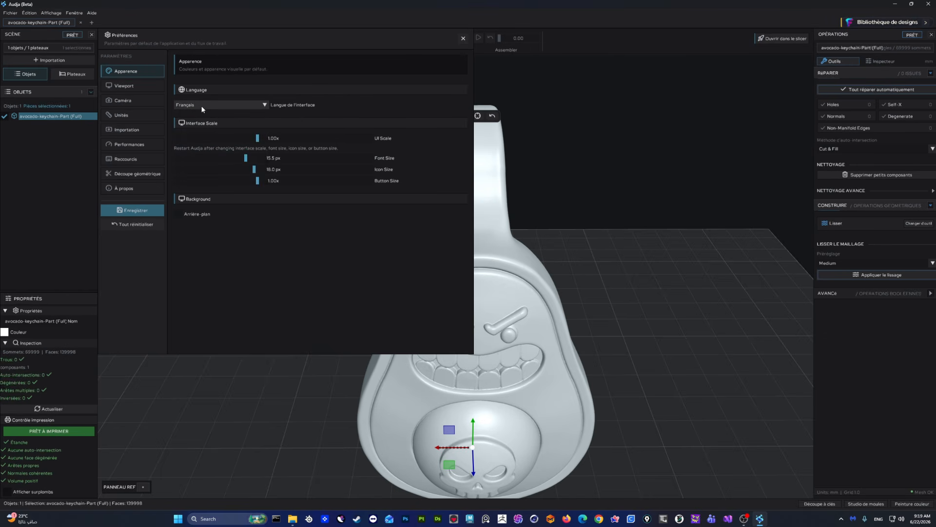
Step: Switch the interface language to Spanish, and from there to Italian
left_click(202, 107)
left_click(200, 156)
left_click(200, 103)
left_click(205, 158)
Step: Try the interface in Portuguese and Arabic, and set the language back to English
left_click(214, 105)
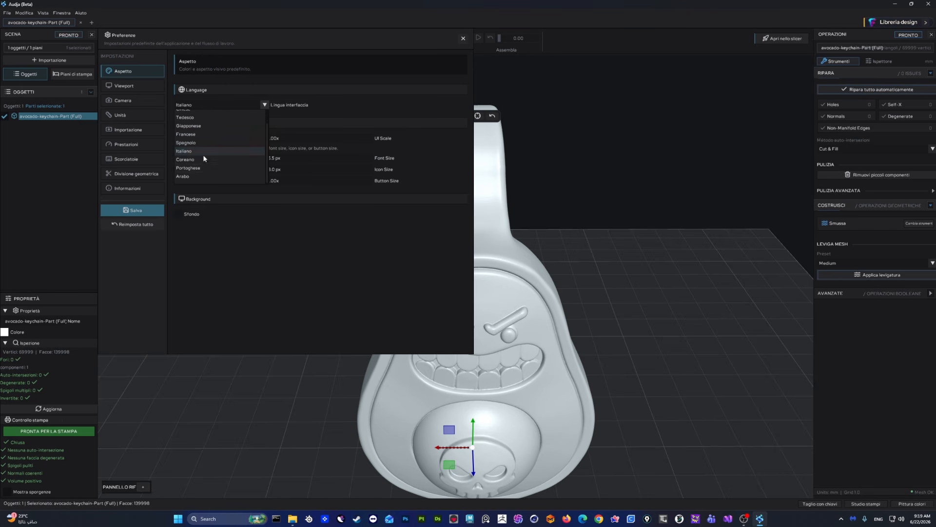
left_click(196, 166)
left_click(211, 107)
left_click(197, 175)
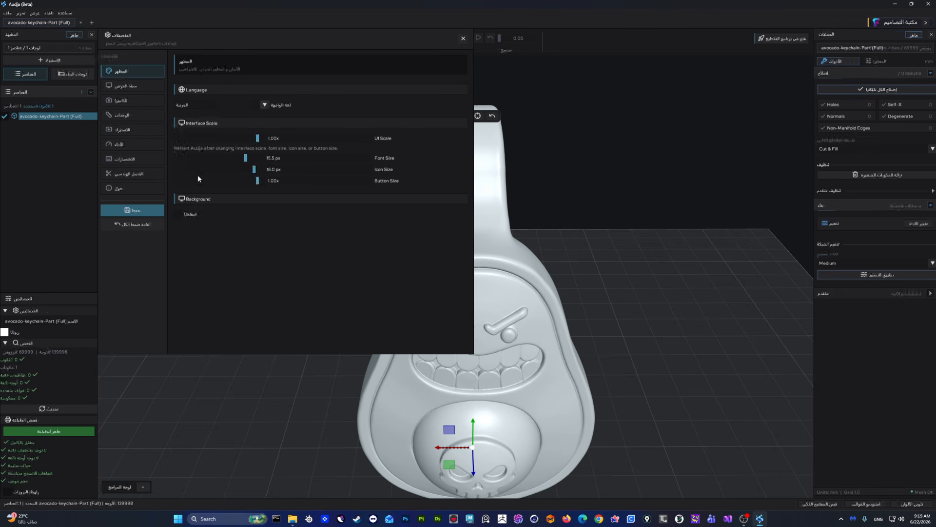
left_click(203, 105)
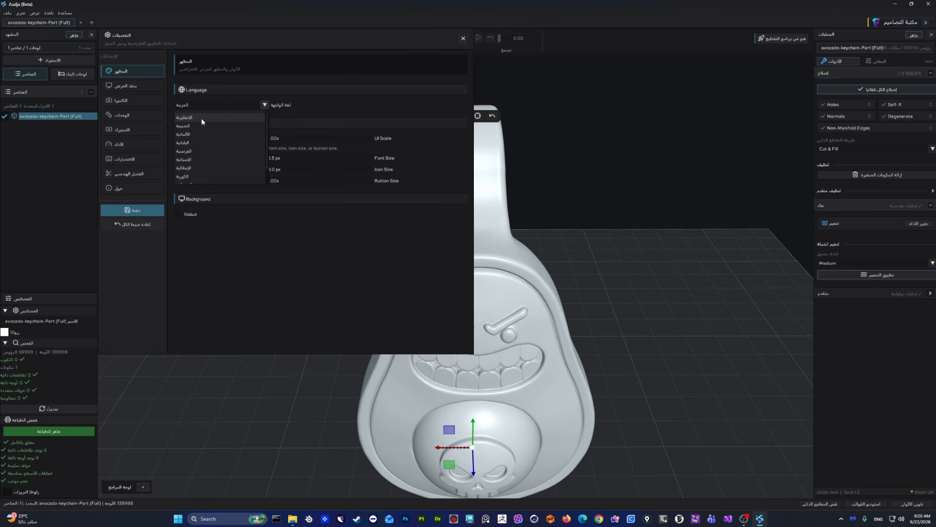
left_click(202, 119)
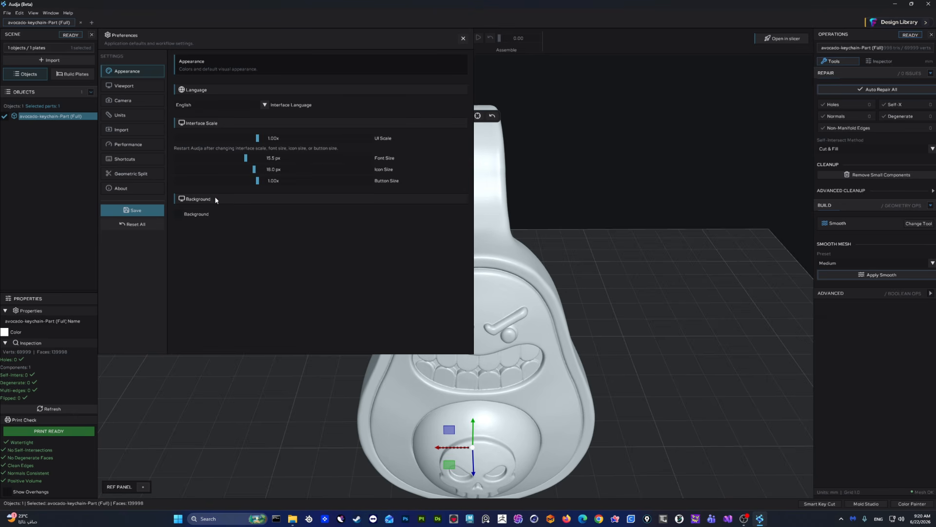
Step: Review the viewport and camera preferences and the available default measurement units, keeping Millimeters (mm)
left_click(124, 88)
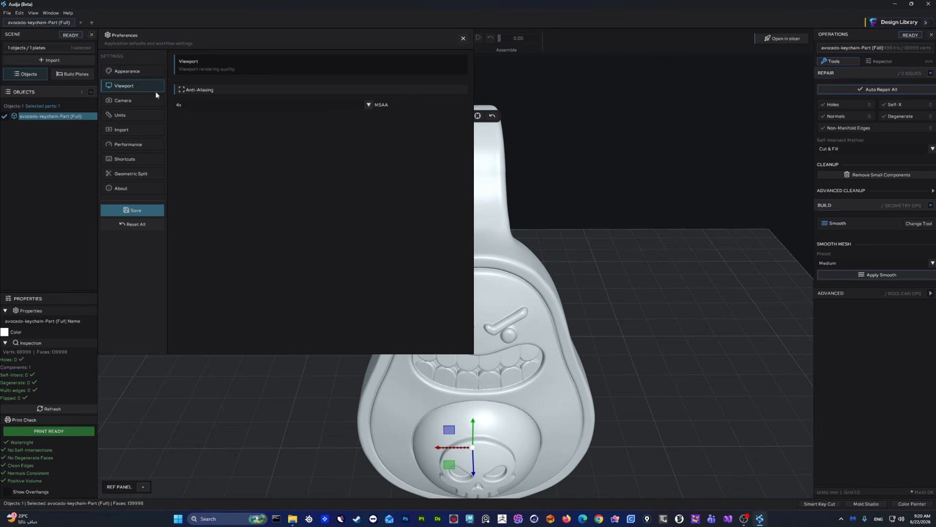
left_click(123, 101)
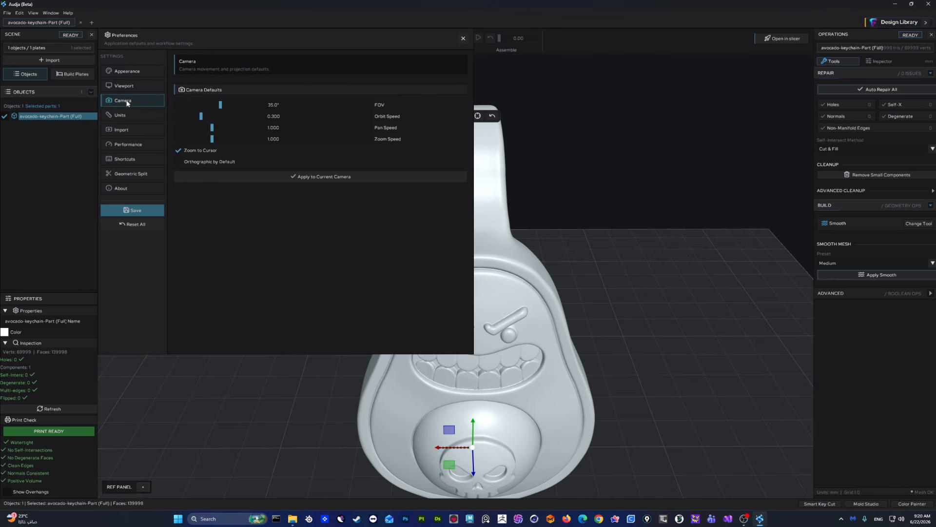
left_click(137, 114)
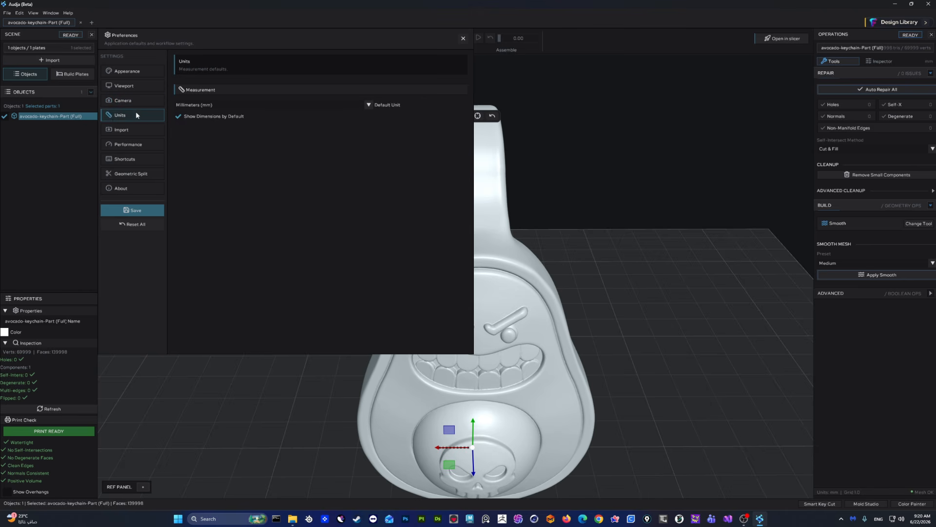
left_click(219, 105)
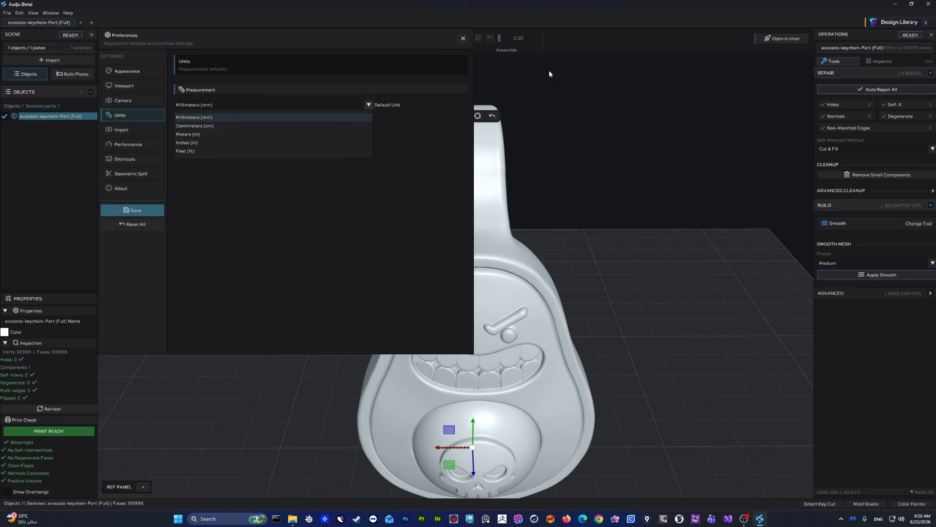
left_click(180, 118)
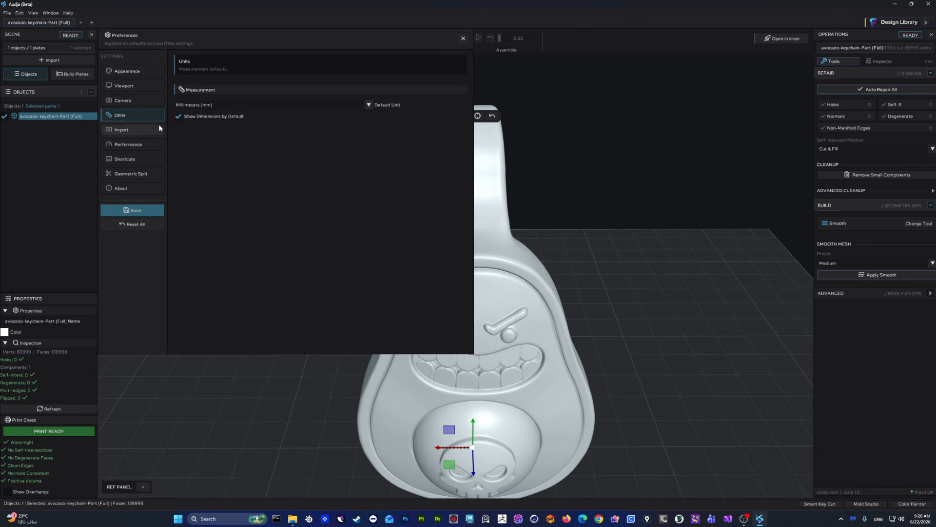
Step: Review the import behavior options and the performance preferences, including the maximum number of undo steps
left_click(126, 130)
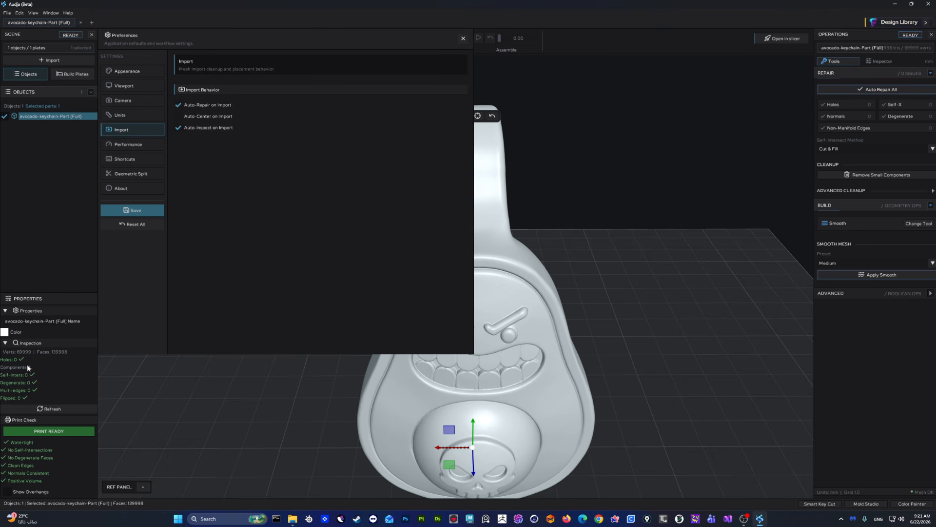
left_click(180, 106)
left_click(133, 146)
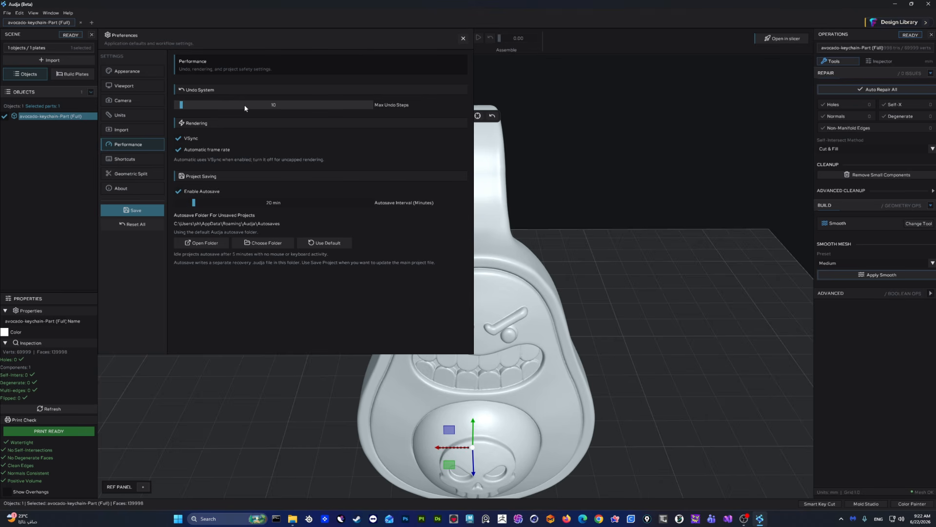
left_click_drag(245, 109, 181, 106)
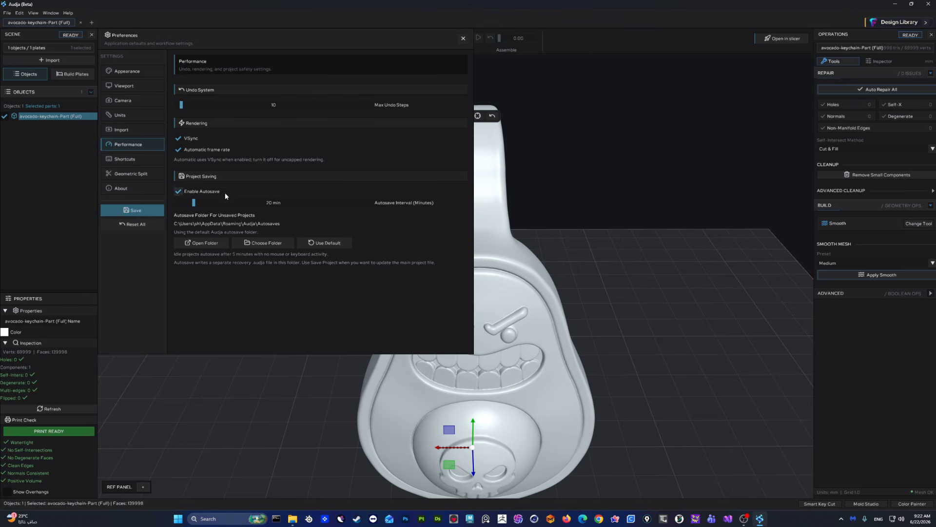
Step: Try manual target frame rates, including 60 FPS, and turn automatic frame rate back on
left_click(179, 150)
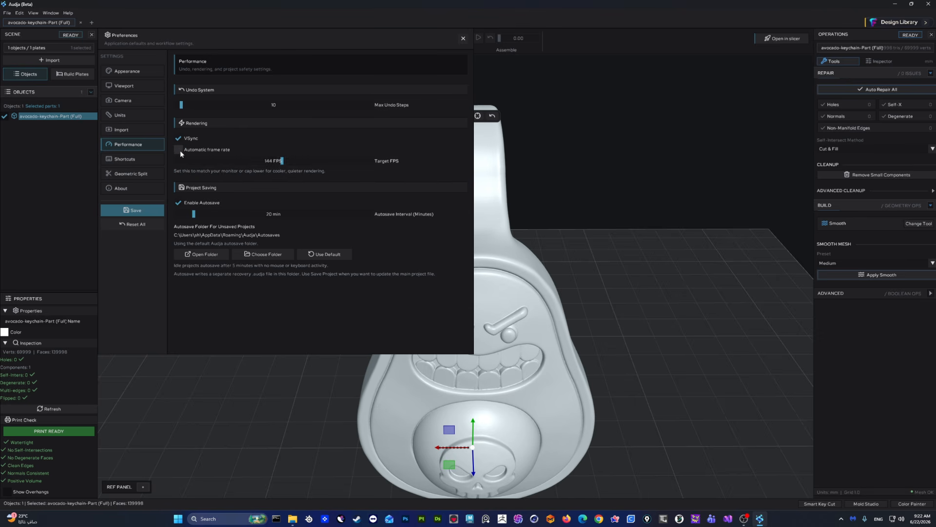
left_click_drag(307, 45, 398, 112)
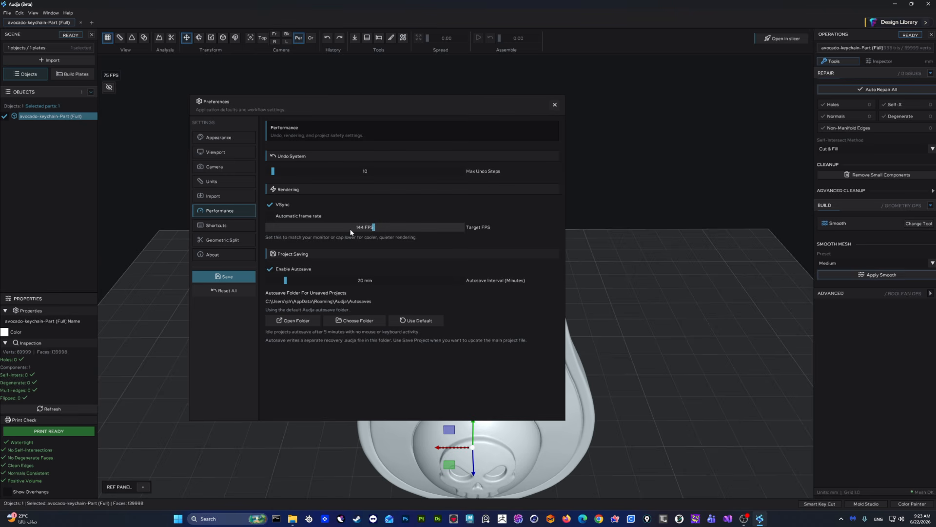
left_click_drag(323, 229, 272, 247)
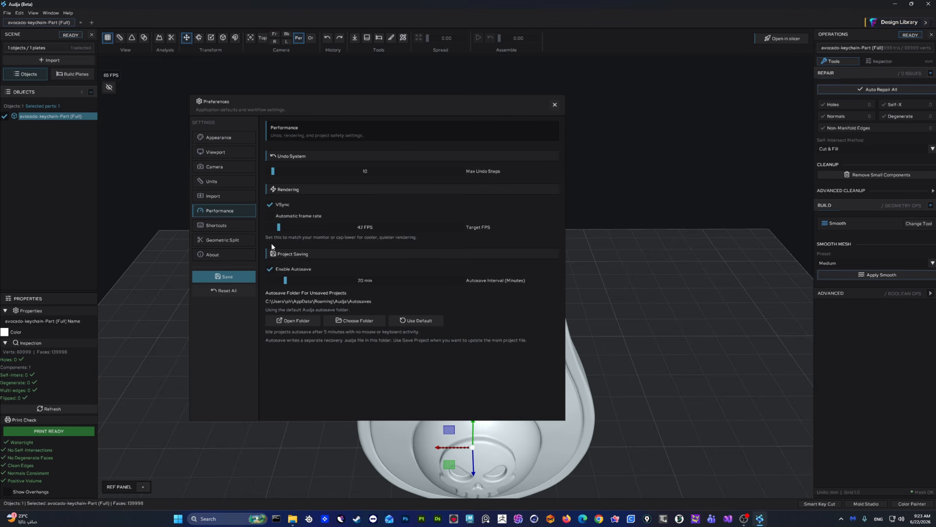
left_click(270, 217)
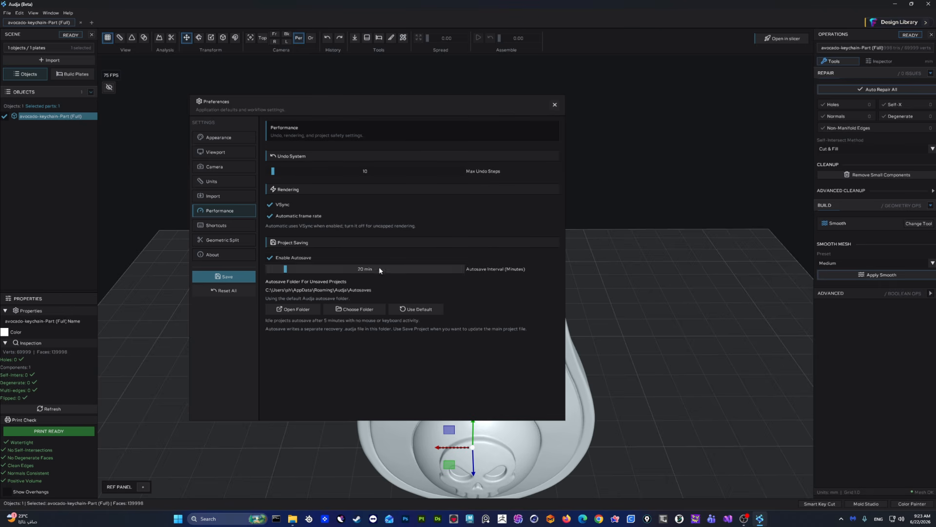
left_click(288, 219)
left_click_drag(327, 227, 296, 231)
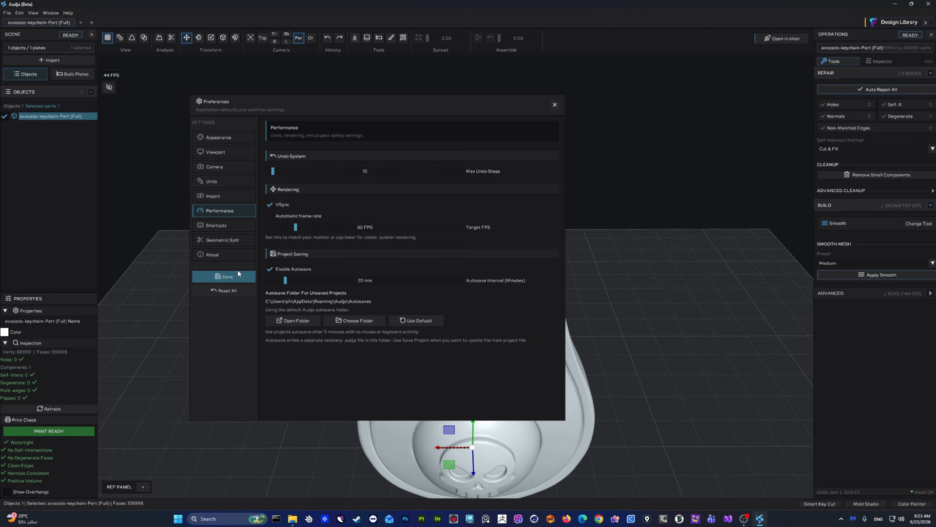
left_click(273, 217)
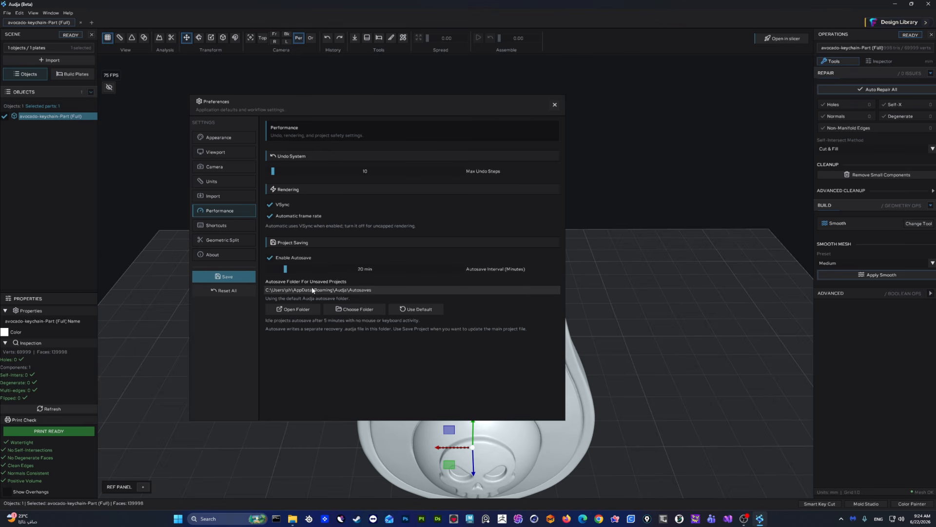
Step: Open the Autosaves folder, look through the autosaved project files, and return to Audja's autosave interval setting
left_click(373, 288)
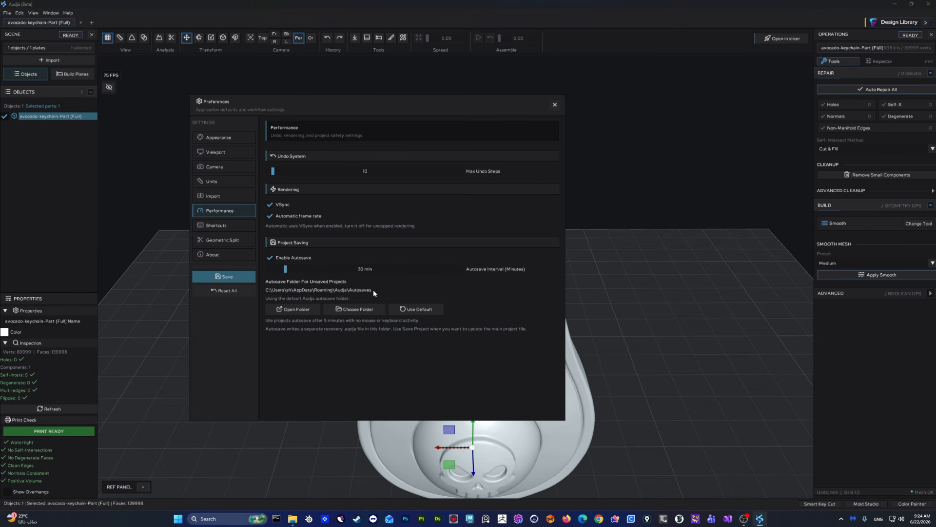
left_click(759, 210)
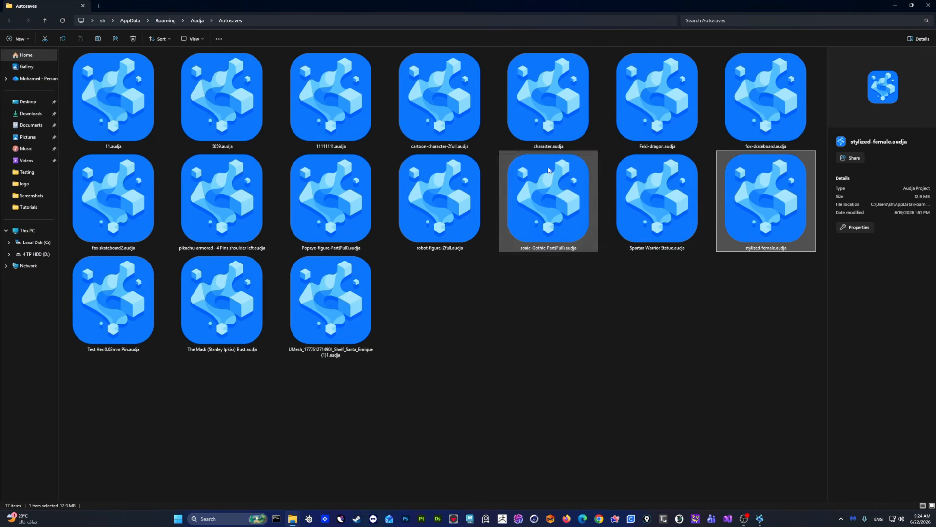
left_click(546, 200)
left_click(439, 98)
left_click(310, 206)
left_click(222, 200)
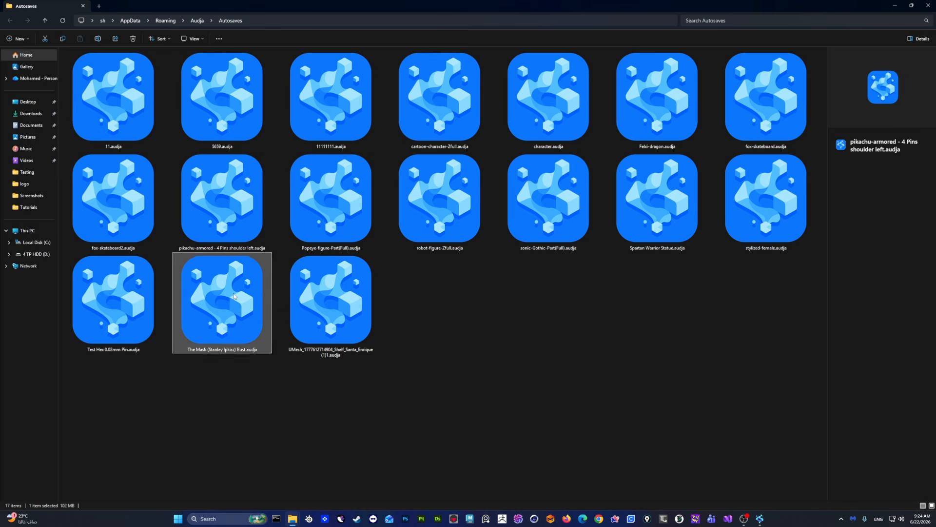
left_click(331, 300)
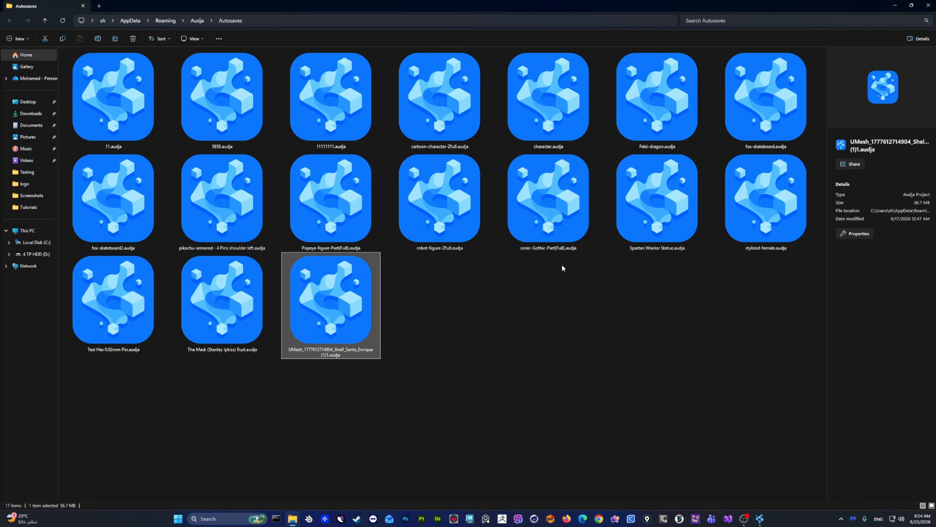
mouse_move(568, 252)
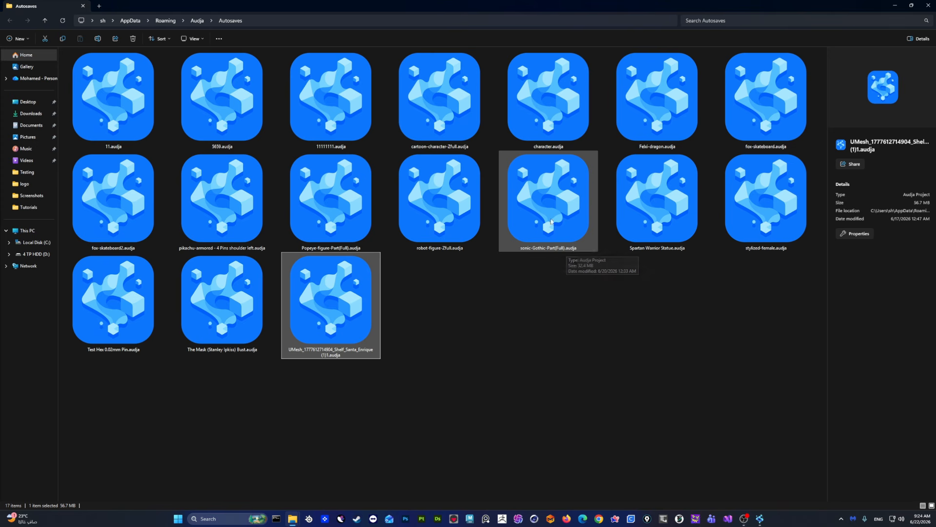
left_click(761, 523)
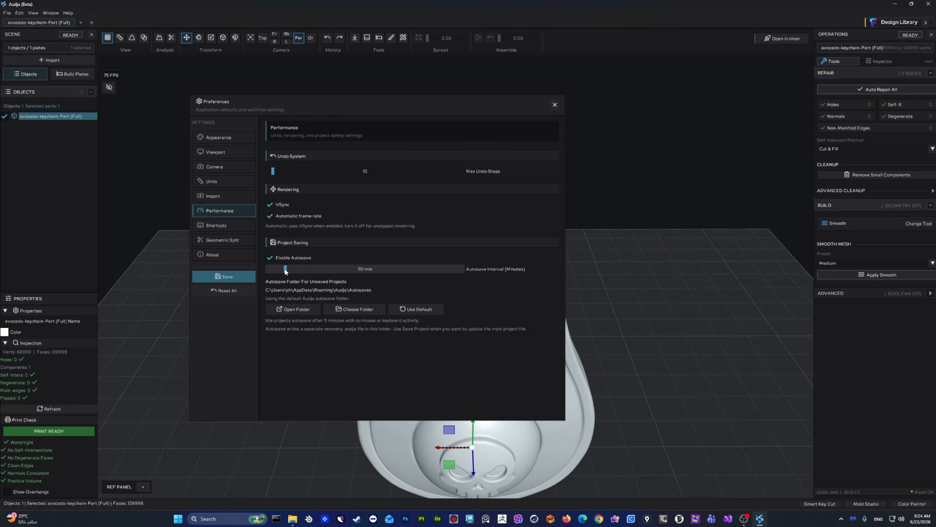
mouse_move(287, 272)
left_mouse_down()
mouse_move(498, 273)
mouse_move(268, 279)
mouse_move(284, 279)
left_mouse_up()
Step: Review the keyboard shortcuts for the general tools, Paint Mode and Color Slots
left_click(233, 227)
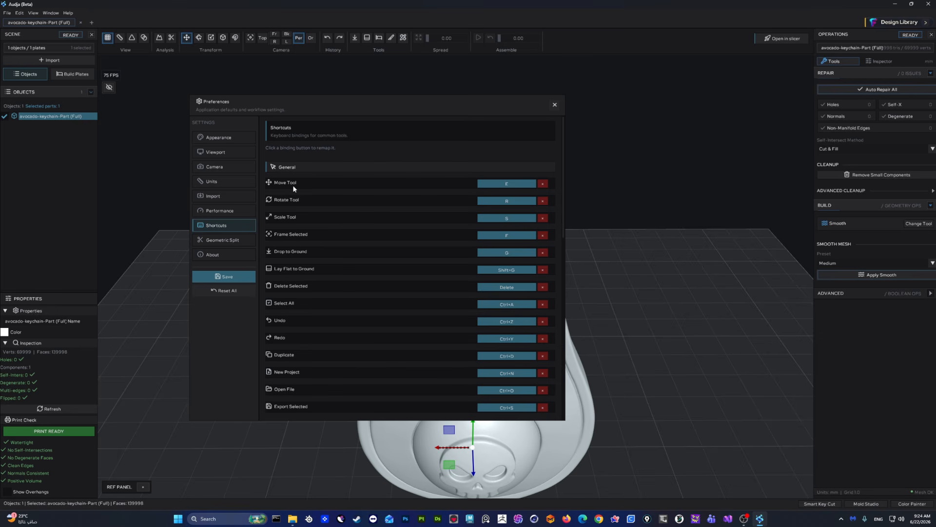
scroll(324, 243, "down", 3)
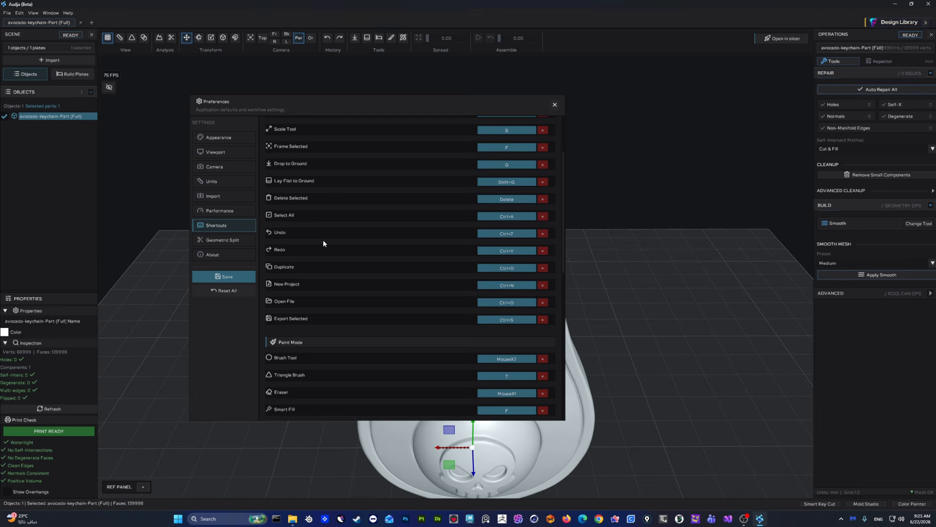
scroll(324, 242, "down", 7)
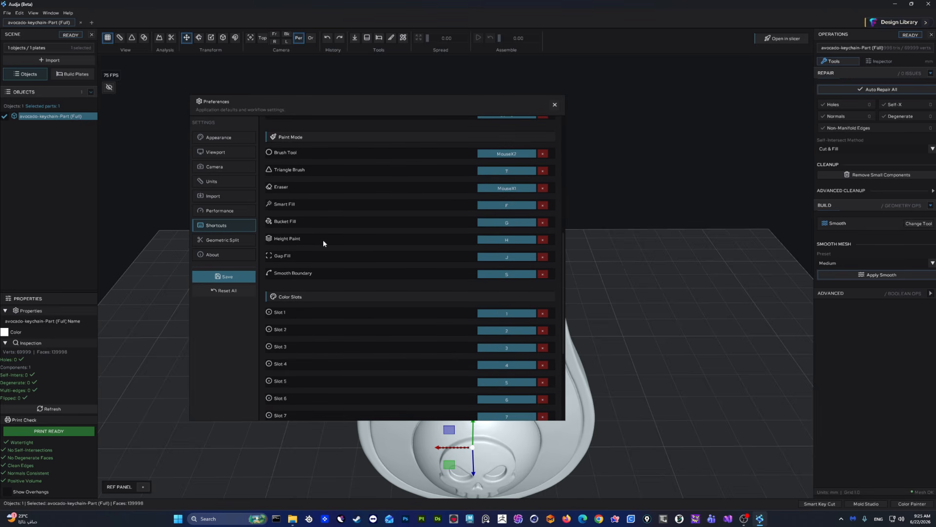
scroll(323, 242, "up", 4)
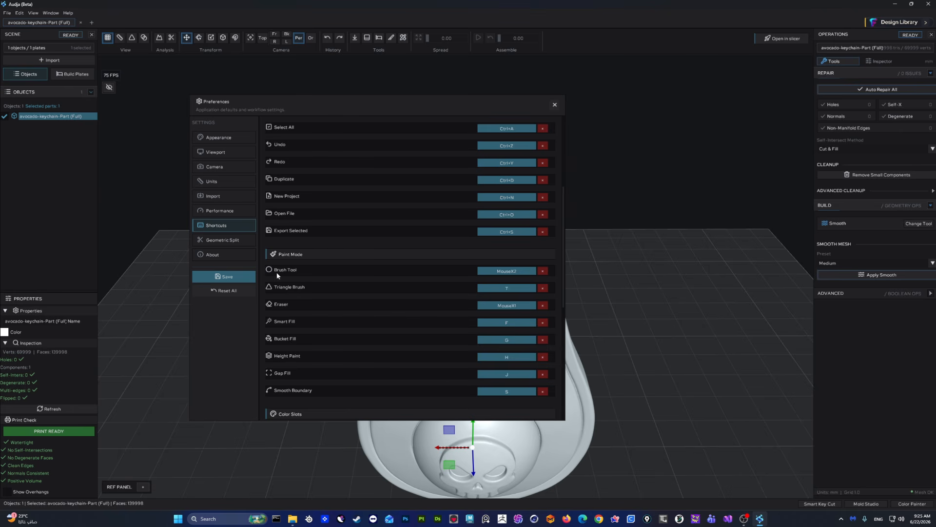
Step: Move the preferences window off the model, open Color Painter and set the Brush radius to 0.3 mm
left_click_drag(496, 100, 331, 98)
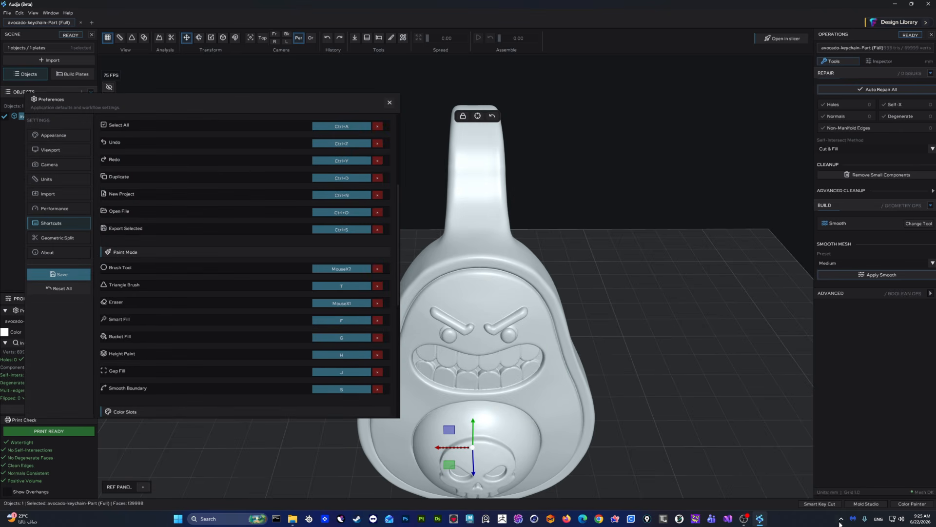
left_click(899, 505)
scroll(560, 278, "up", 10)
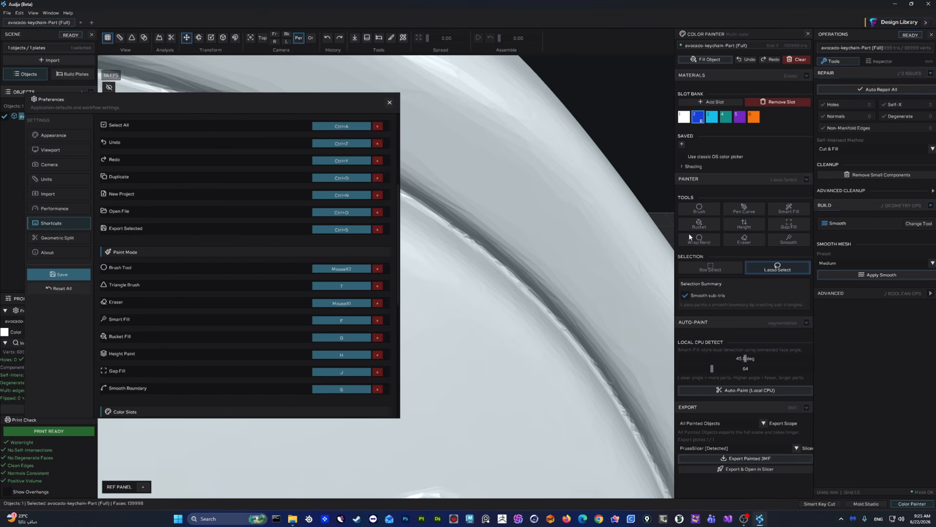
left_click(705, 214)
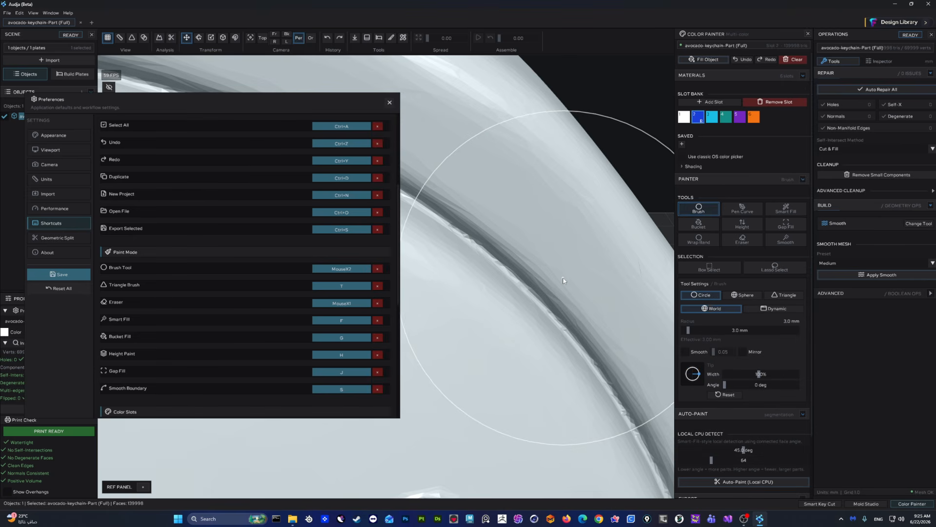
scroll(542, 279, "down", 6, "ctrl")
scroll(502, 274, "down", 5)
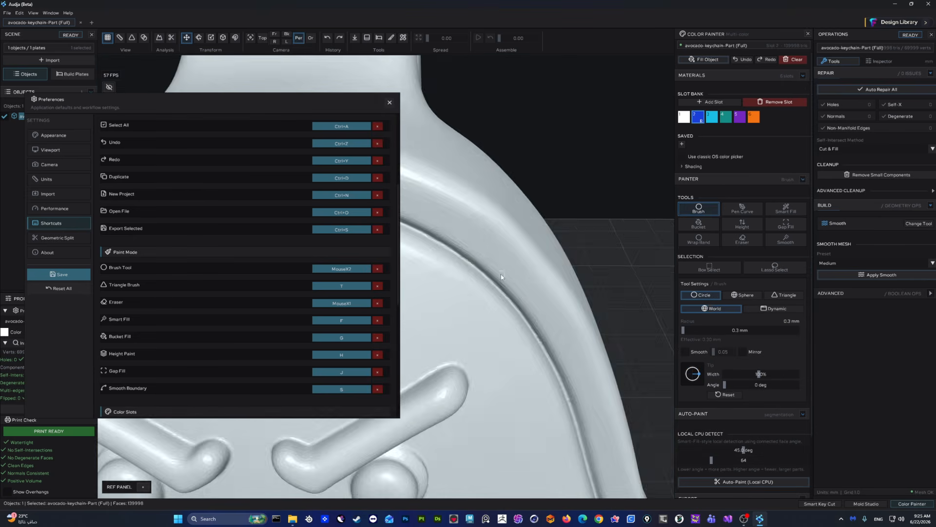
Step: Try blue brush strokes on the avocado's flat front above the eyebrows, and undo them
scroll(493, 274, "up", 4)
middle_click_drag(499, 281, 578, 250)
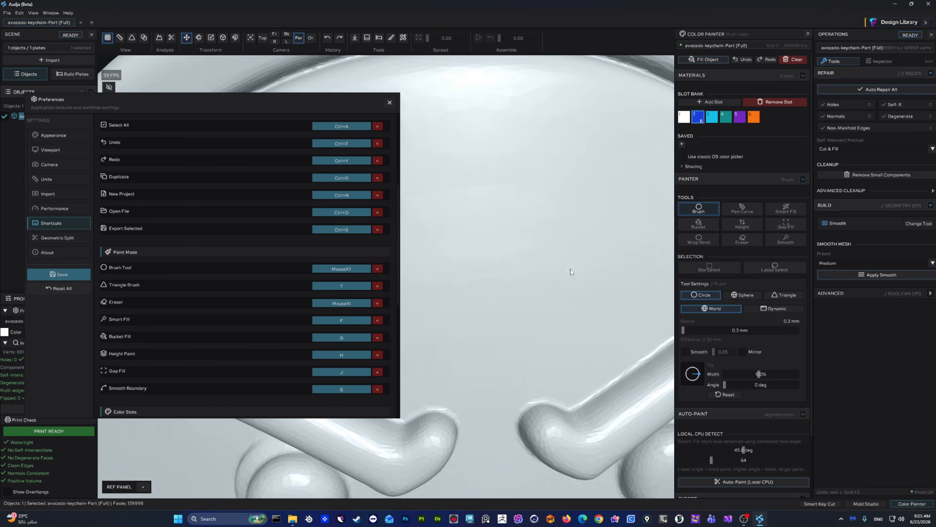
mouse_move(527, 224)
left_mouse_down()
mouse_move(517, 205)
mouse_move(546, 196)
mouse_move(559, 232)
mouse_move(476, 190)
mouse_move(487, 155)
mouse_move(589, 188)
mouse_move(471, 182)
left_mouse_up()
key("ctrl+z")
key("ctrl+z")
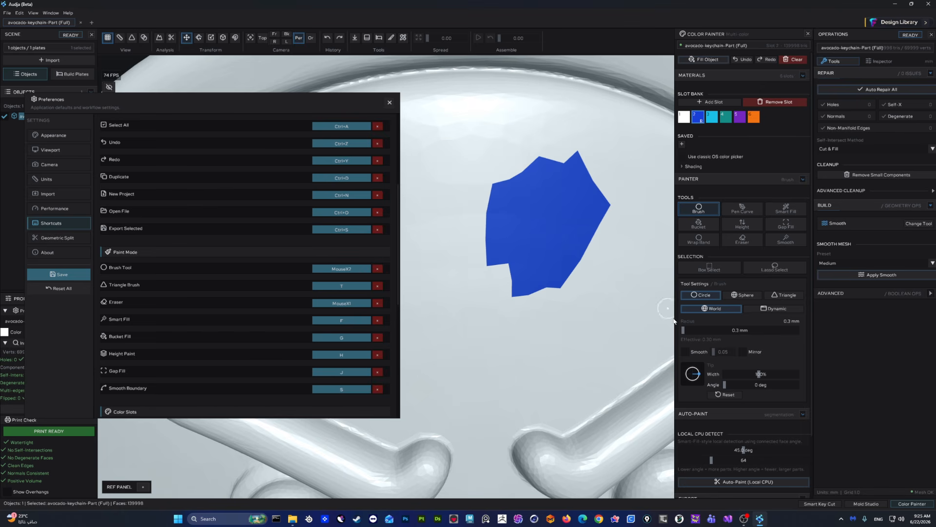
mouse_move(473, 173)
left_mouse_down()
mouse_move(510, 158)
mouse_move(565, 207)
mouse_move(535, 265)
mouse_move(560, 230)
left_mouse_up()
key("ctrl+z")
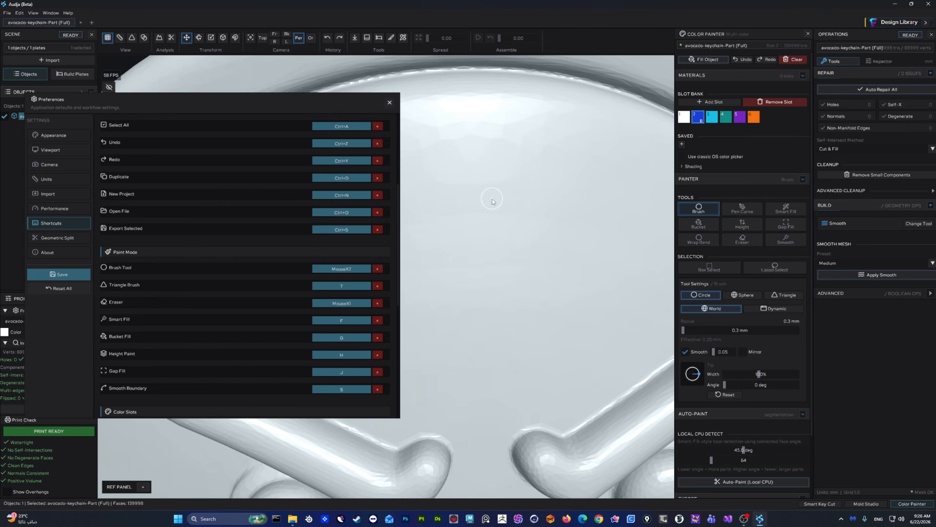
Step: Set the brush radius to 1.0 mm and paint a smooth-edged blue patch above the avocado's eyebrows
scroll(485, 203, "up", 9, "ctrl")
scroll(488, 203, "down", 5, "ctrl")
mouse_move(486, 204)
left_mouse_down()
mouse_move(507, 179)
mouse_move(507, 212)
mouse_move(538, 223)
mouse_move(519, 224)
mouse_move(508, 288)
left_mouse_up()
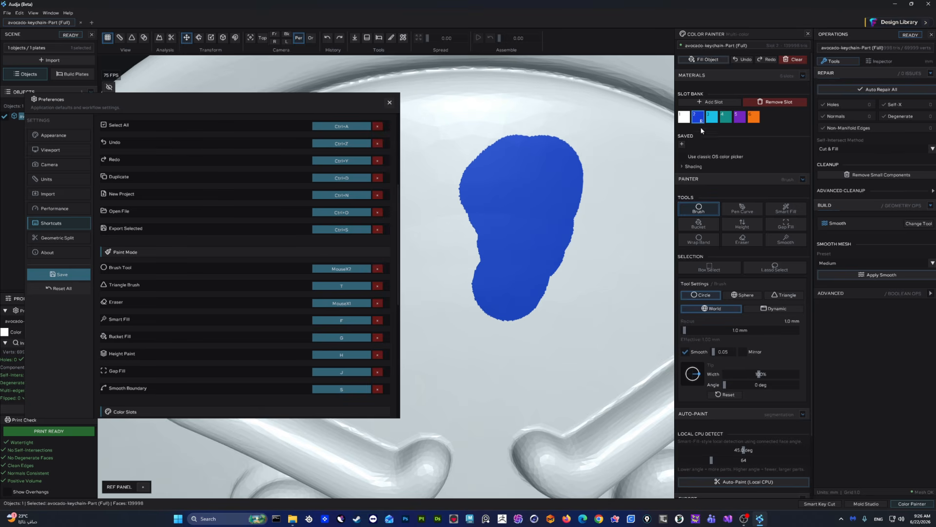
Step: Try painting over the blue patch with white from slot 1, and undo the stroke
left_click(686, 119)
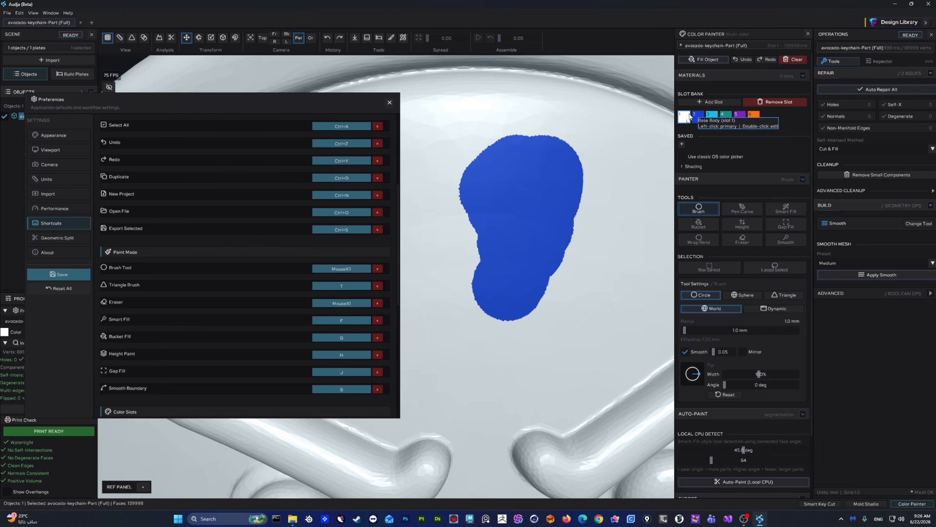
mouse_move(548, 315)
left_mouse_down()
mouse_move(539, 235)
mouse_move(547, 222)
mouse_move(552, 234)
left_mouse_up()
key("ctrl+z")
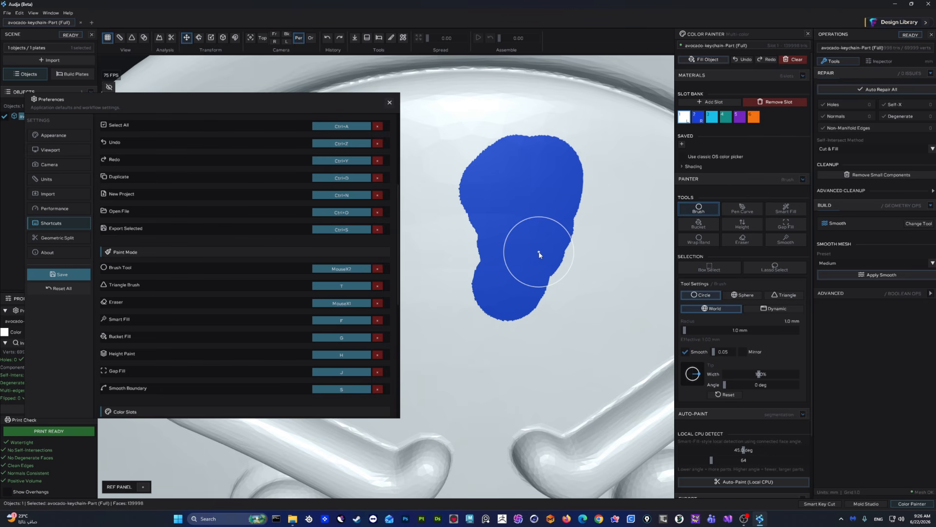
Step: Erase the right-hand part of the blue patch with the Eraser
key("e")
mouse_move(539, 255)
left_mouse_down()
mouse_move(541, 273)
mouse_move(564, 255)
mouse_move(554, 202)
left_mouse_up()
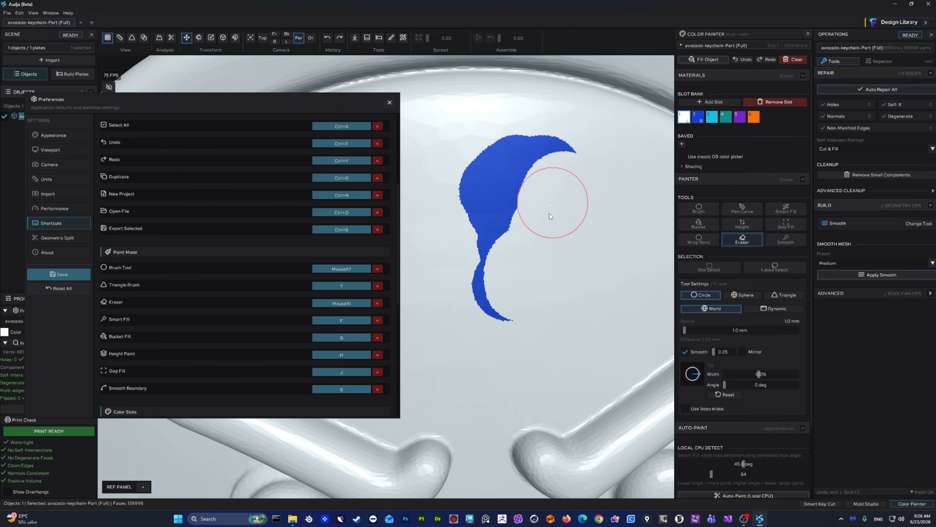
Step: Repaint the patch above the avocado's eyebrows with the Brush in blue from slot 2, enlarging it toward the erased side
key("MouseX2")
mouse_move(533, 246)
left_mouse_down()
mouse_move(531, 195)
mouse_move(521, 221)
mouse_move(555, 223)
mouse_move(551, 170)
left_mouse_up()
left_click(698, 118)
mouse_move(535, 224)
left_mouse_down()
mouse_move(527, 217)
mouse_move(485, 257)
mouse_move(474, 285)
mouse_move(596, 360)
mouse_move(533, 239)
mouse_move(523, 163)
mouse_move(492, 221)
mouse_move(544, 174)
mouse_move(571, 355)
mouse_move(470, 270)
mouse_move(506, 167)
mouse_move(543, 159)
mouse_move(568, 232)
left_mouse_up()
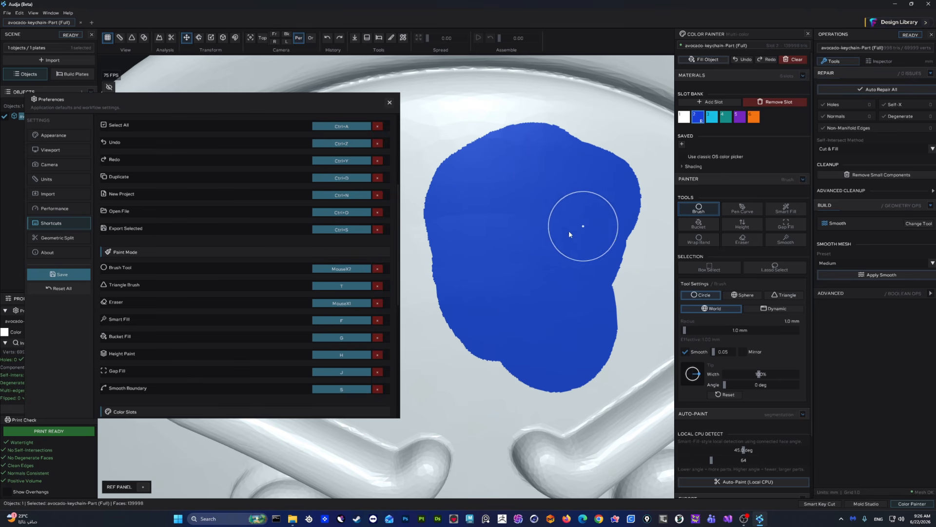
Step: Try rebinding the Brush Tool shortcut to Y, and set it back to MouseX2
left_click(346, 270)
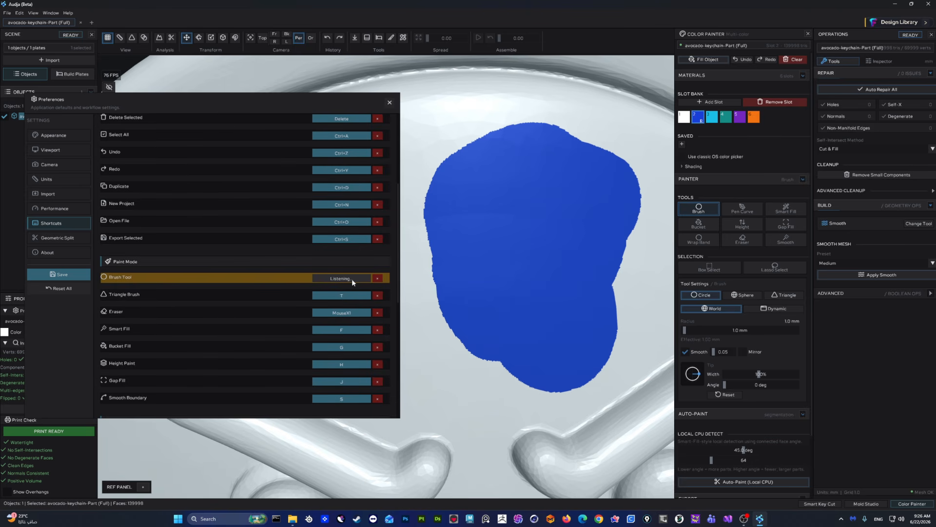
key("y")
left_click(349, 268)
Step: Paint overlapping strokes across the blue patch in the colors of slots 1 to 6, switching slots between strokes
scroll(331, 279, "down", 3)
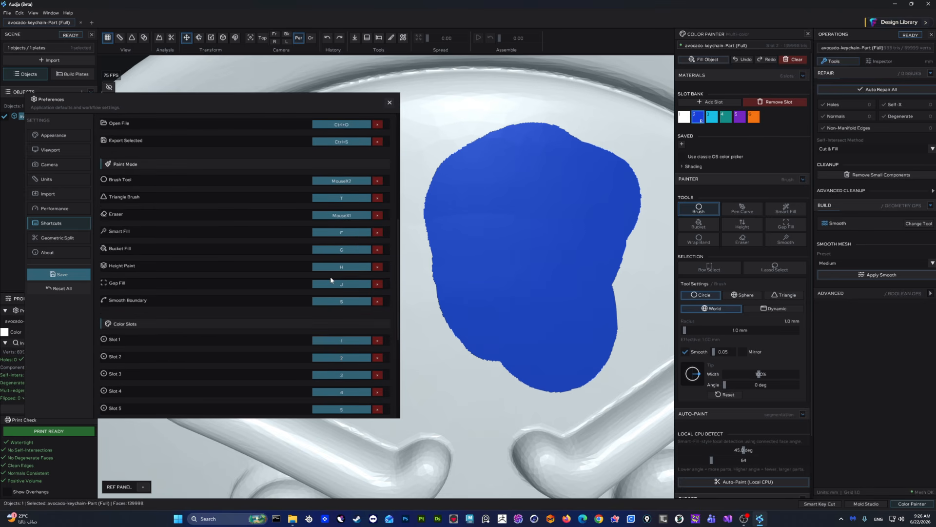
scroll(168, 278, "down", 7)
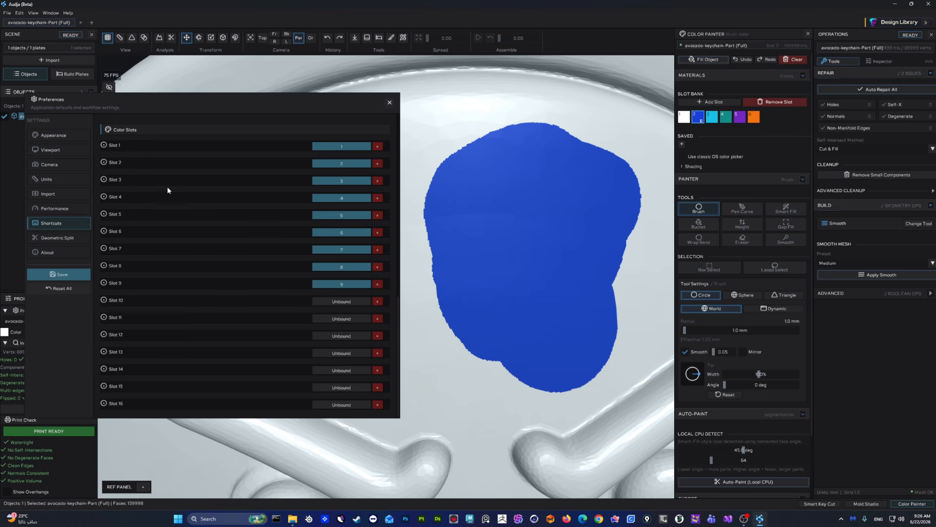
scroll(118, 192, "up", 1)
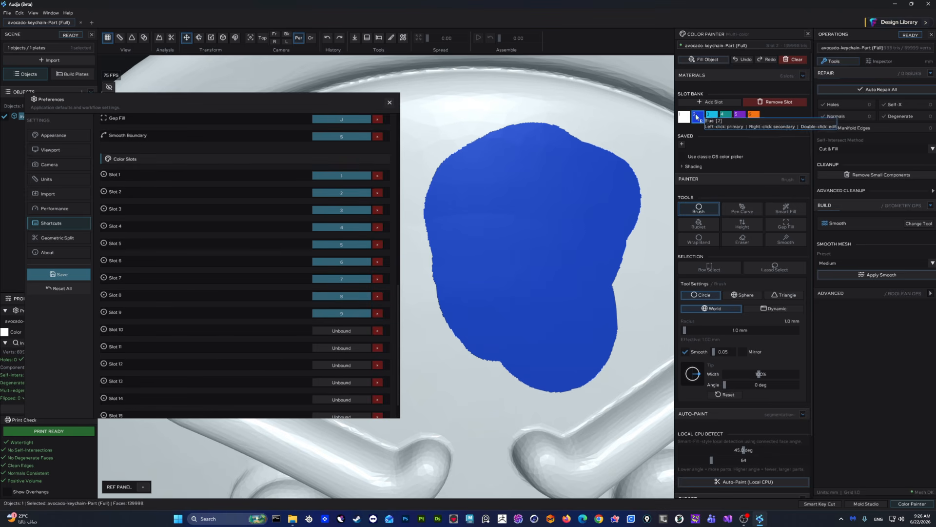
left_click(324, 179)
key("1")
key("3")
mouse_move(507, 184)
left_mouse_down()
mouse_move(528, 233)
mouse_move(561, 220)
mouse_move(513, 241)
mouse_move(484, 215)
mouse_move(513, 210)
left_mouse_up()
key("4")
key("5")
key("4")
key("6")
mouse_move(492, 178)
left_mouse_down()
mouse_move(493, 205)
mouse_move(469, 228)
left_mouse_up()
key("5")
mouse_move(568, 231)
left_mouse_down()
mouse_move(523, 202)
mouse_move(487, 295)
mouse_move(493, 244)
mouse_move(586, 298)
mouse_move(582, 345)
mouse_move(561, 197)
mouse_move(545, 180)
mouse_move(544, 245)
mouse_move(563, 287)
mouse_move(520, 230)
mouse_move(527, 227)
mouse_move(499, 289)
mouse_move(552, 183)
left_mouse_up()
key("4")
key("2")
key("4")
key("3")
key("4")
key("2")
key("3")
key("4")
key("2")
key("4")
key("1")
key("4")
key("2")
key("3")
key("5")
key("3")
key("4")
key("1")
key("3")
key("4")
key("2")
key("1")
key("3")
key("4")
key("2")
key("5")
key("2")
key("5")
key("4")
key("1")
key("2")
key("4")
key("3")
key("4")
key("2")
key("3")
key("4")
Step: Clear all paint from the avocado and close the Color Painter
scroll(384, 280, "up", 3)
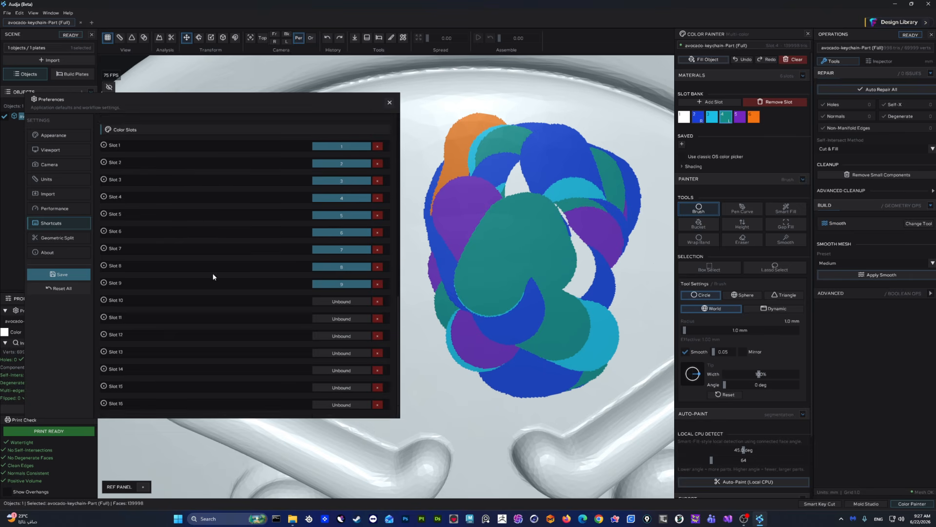
left_click(789, 60)
left_click(808, 33)
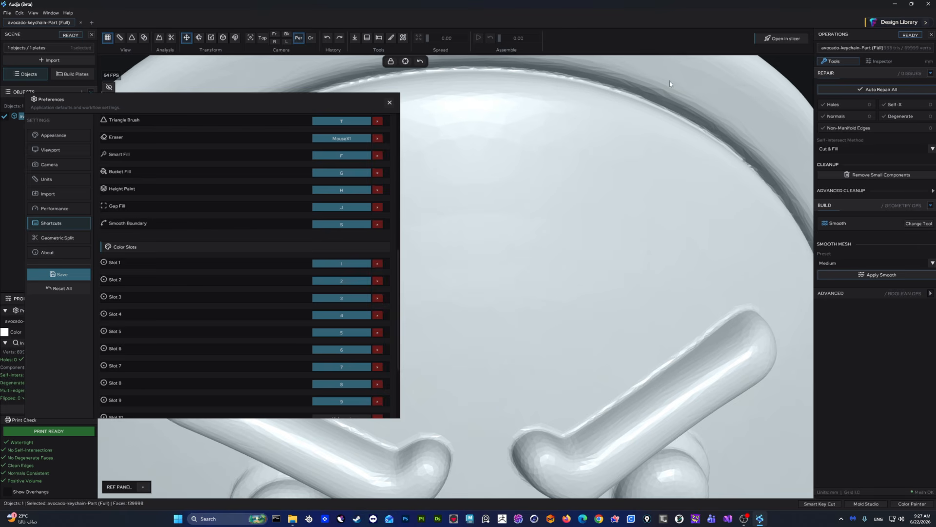
Step: Examine the Geometric Split preferences with their advanced options and the About page, and close Preferences
left_click(72, 240)
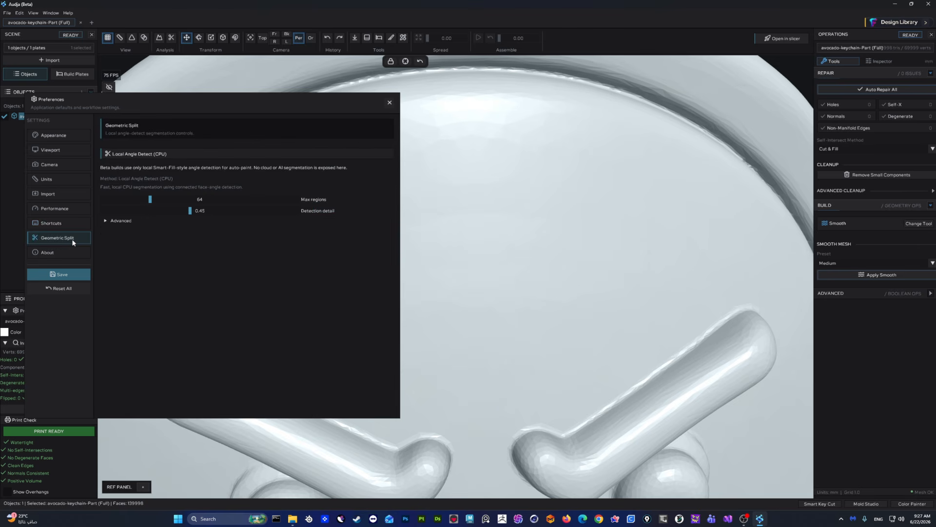
left_click(912, 505)
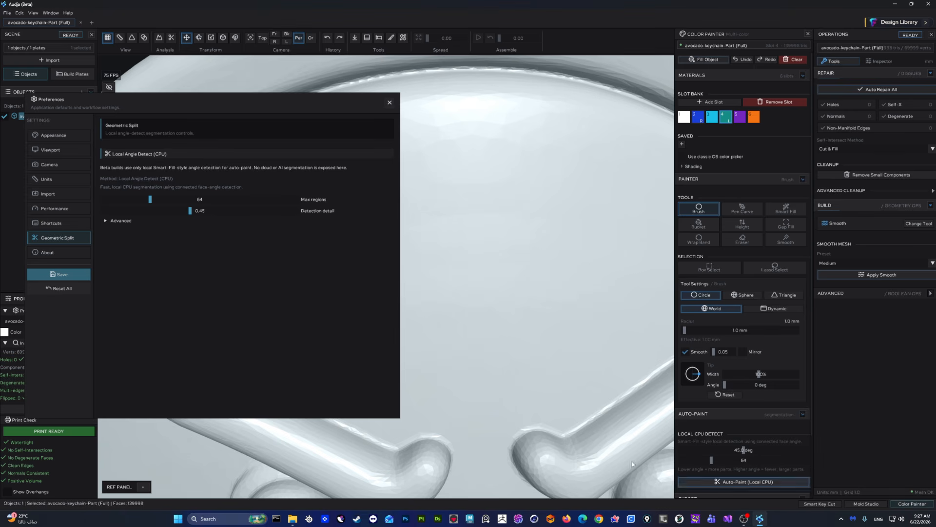
left_click(136, 220)
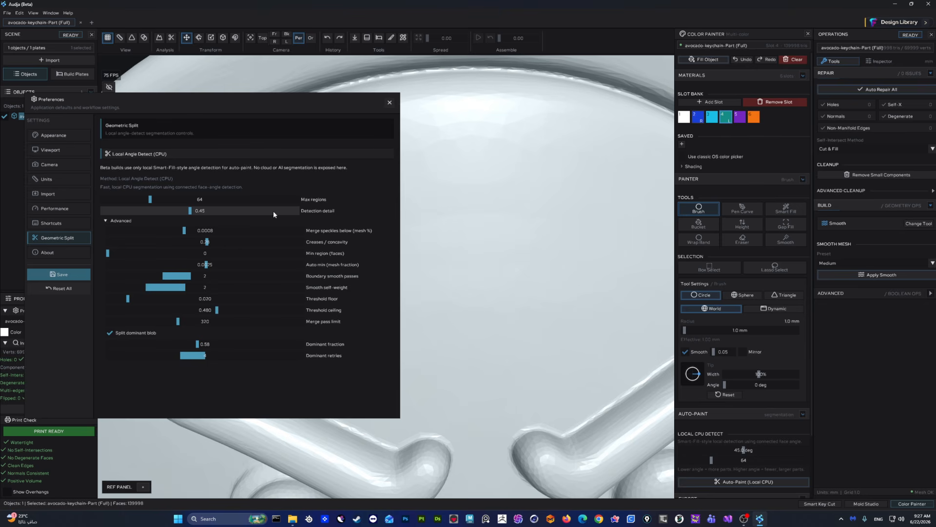
left_click(131, 221)
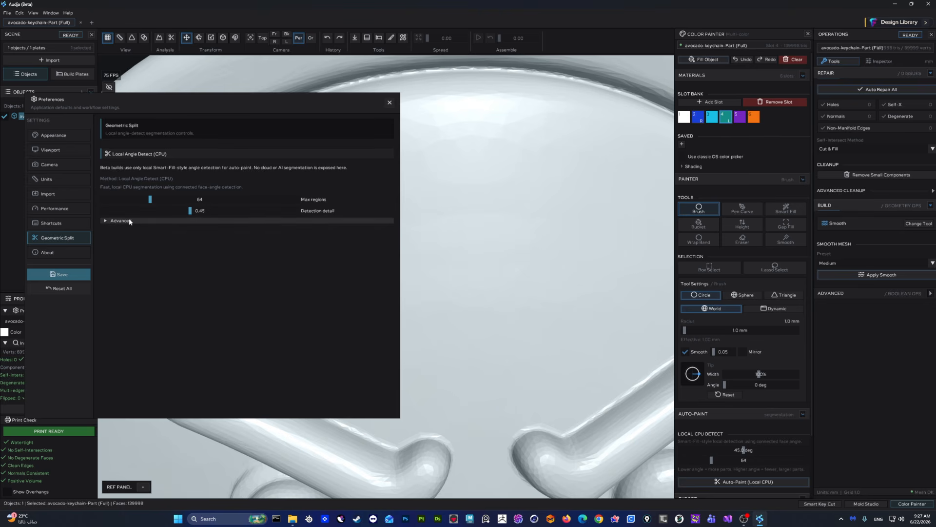
left_click(65, 255)
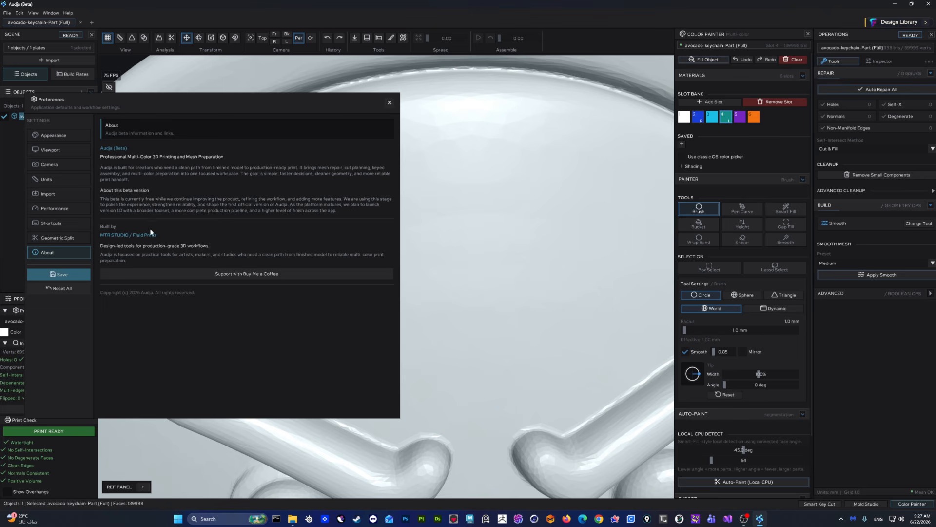
left_click(389, 102)
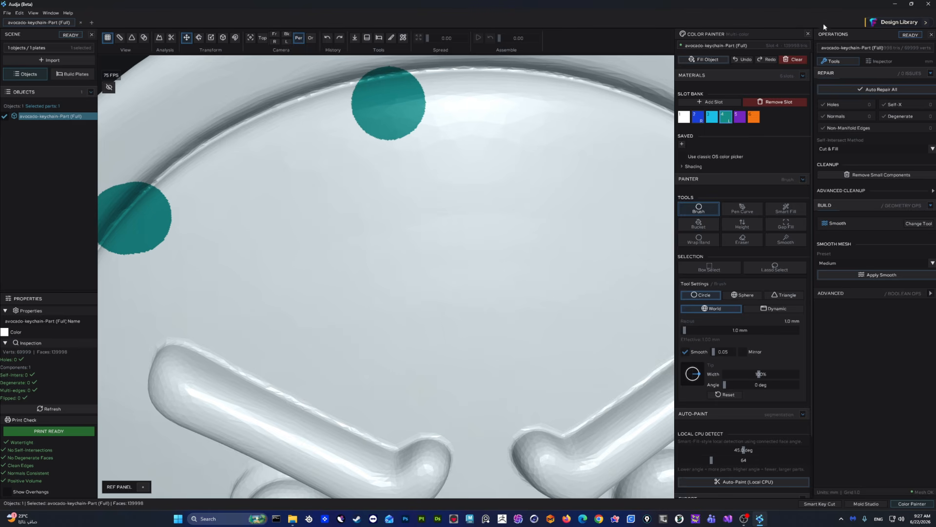
Step: Clear the stray teal paint from the avocado and close the Color Painter
left_click(797, 59)
left_click(808, 34)
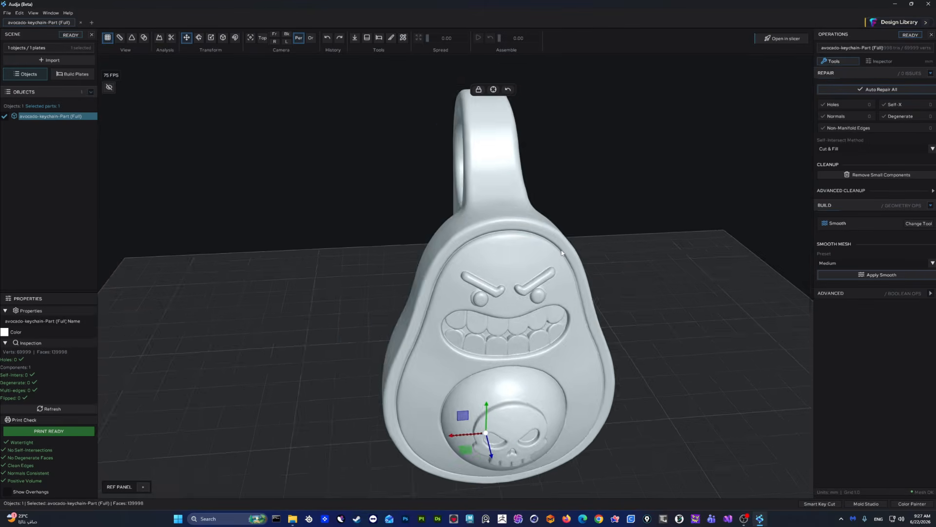
right_click_drag(455, 215, 454, 211)
middle_click_drag(481, 228, 467, 204)
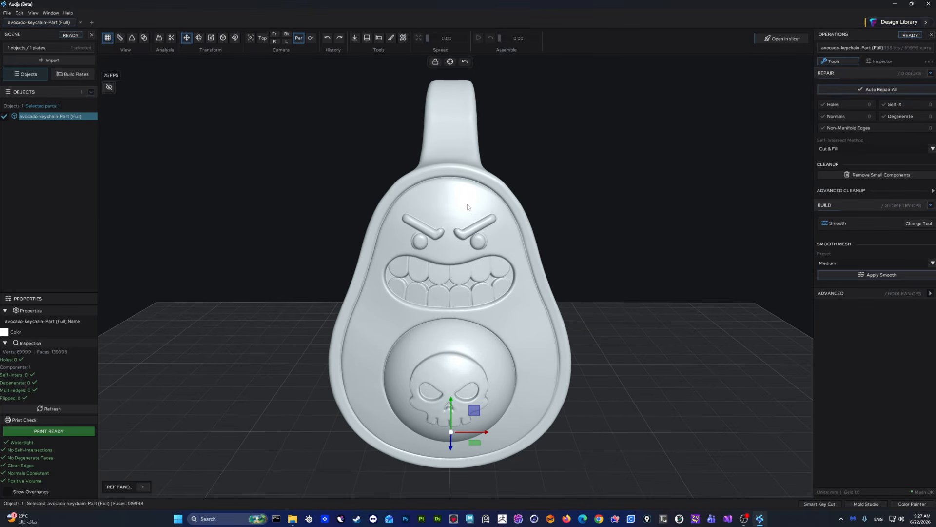
Step: Examine the Beta Account's session, machine and build details, and close the window
left_click(68, 12)
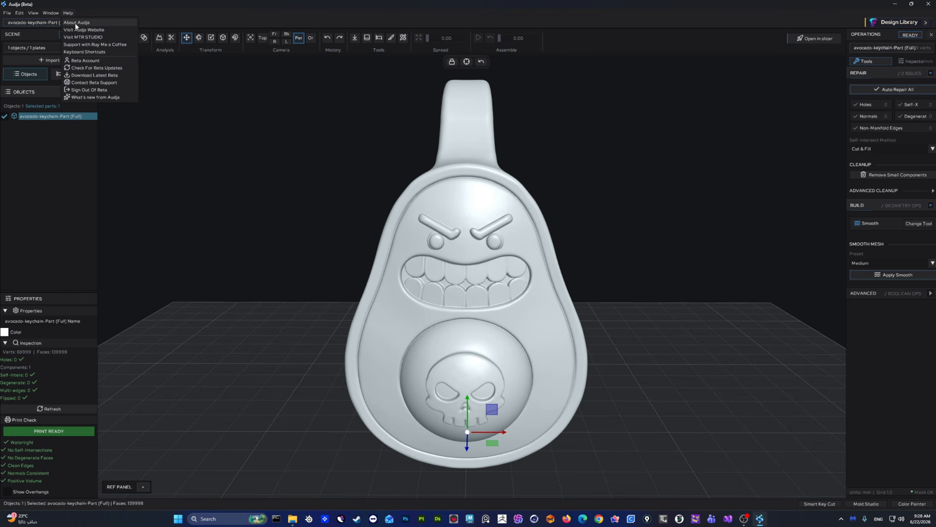
left_click(90, 61)
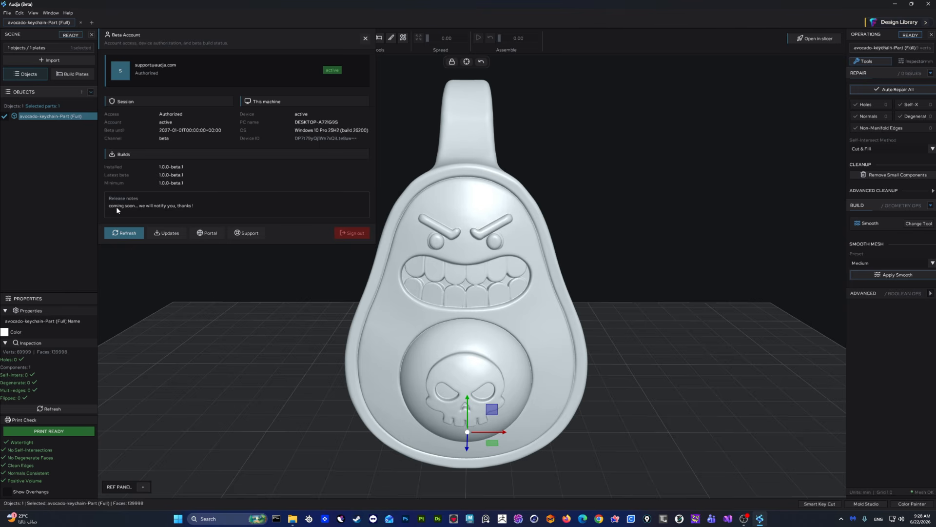
left_click(72, 14)
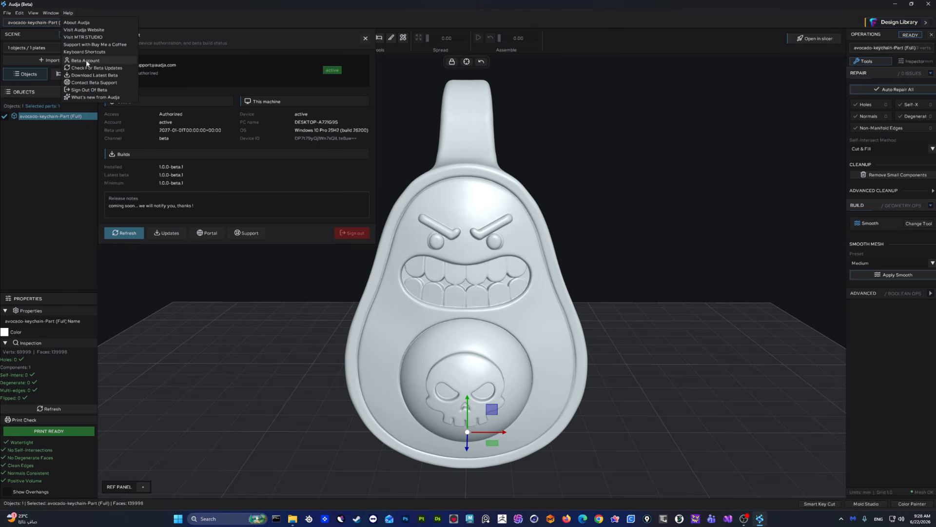
left_click(96, 60)
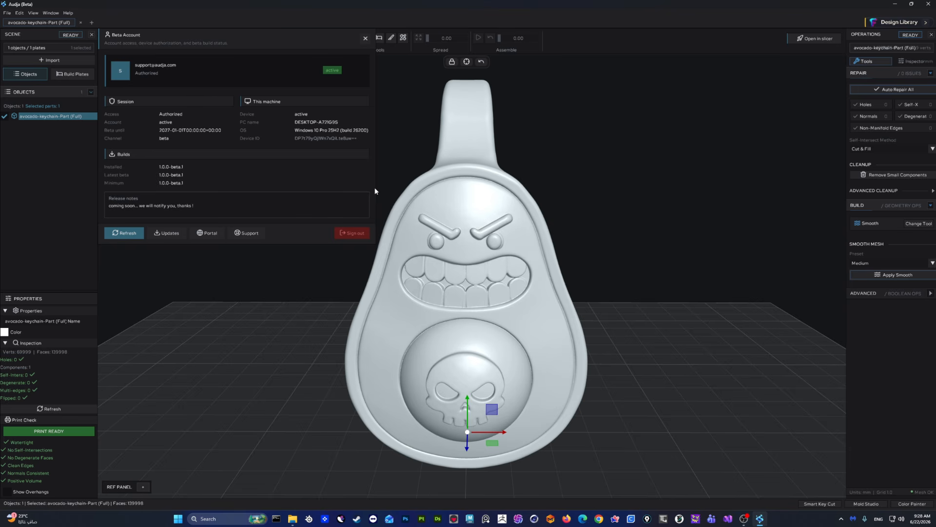
left_click(365, 39)
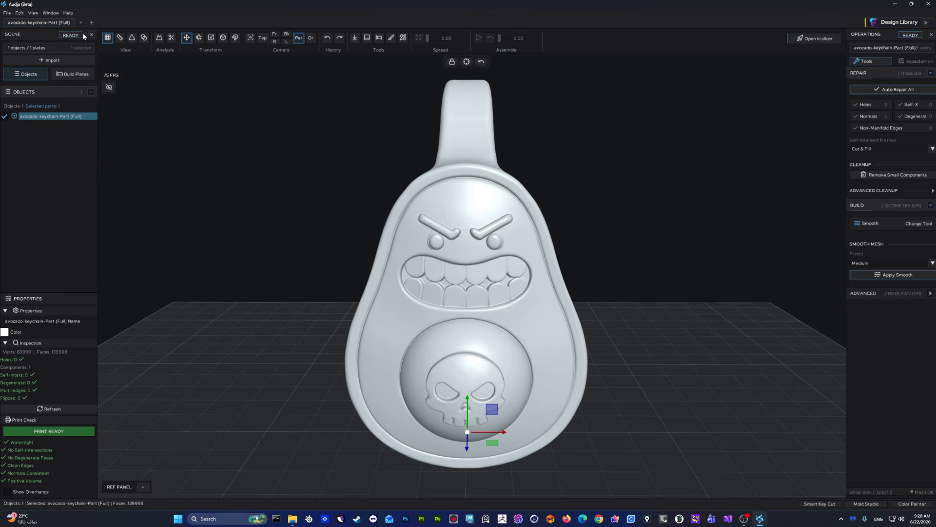
Step: Open the Contact Beta Support form, try the test text "wefefwqdsad" in the request, and close it without sending
left_click(66, 14)
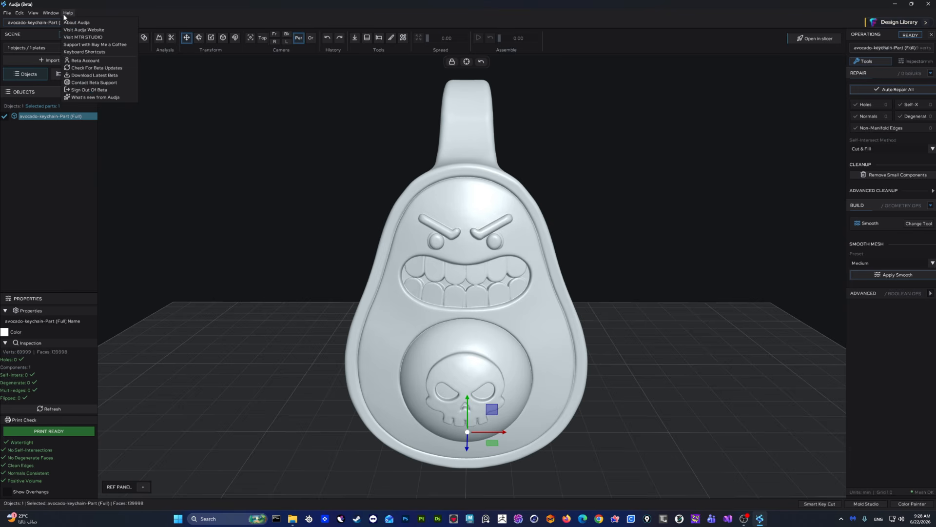
left_click(119, 83)
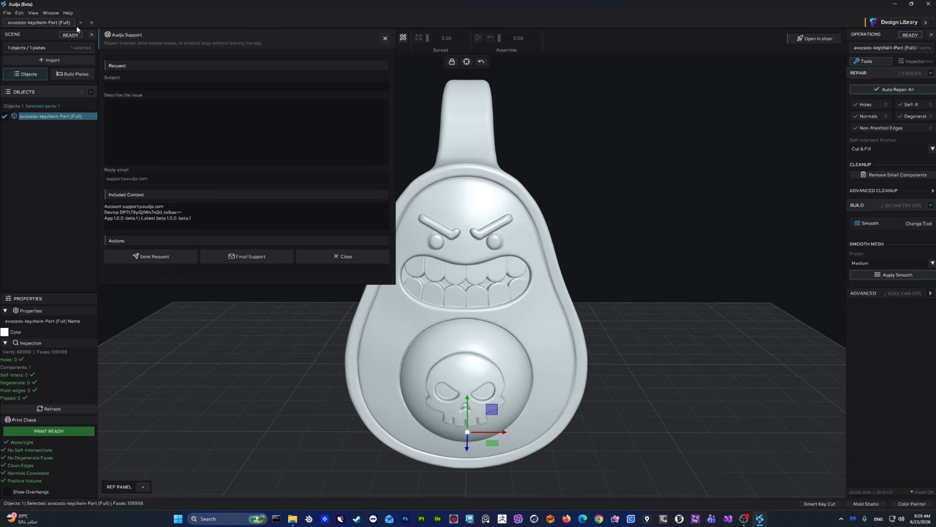
left_click(68, 13)
left_click(173, 114)
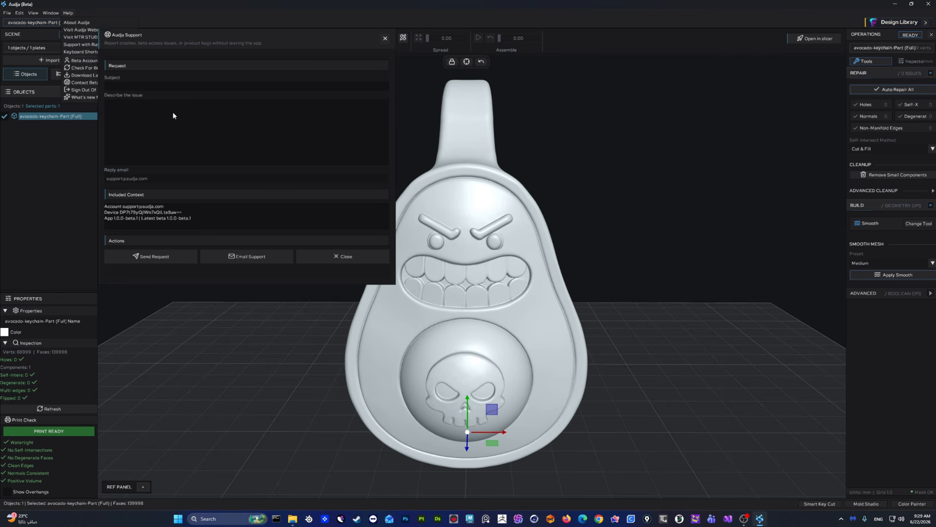
left_click(68, 13)
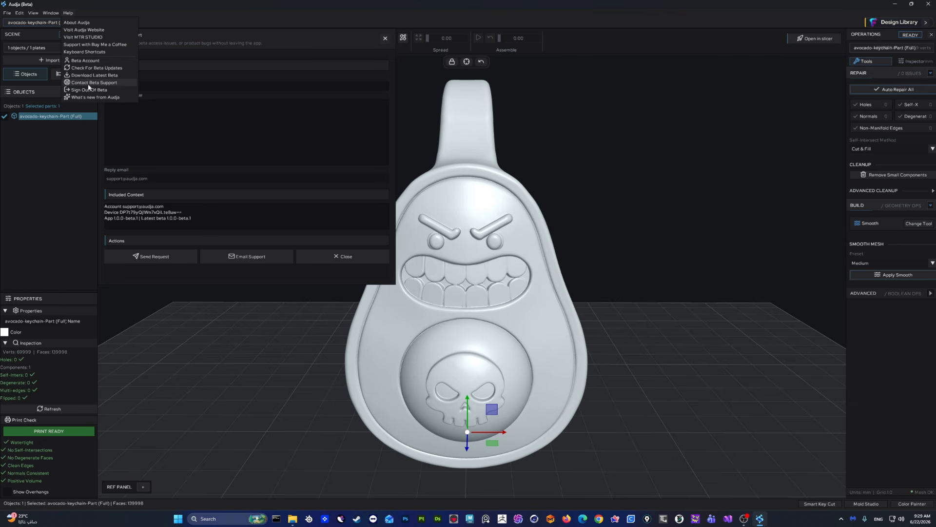
left_click(111, 82)
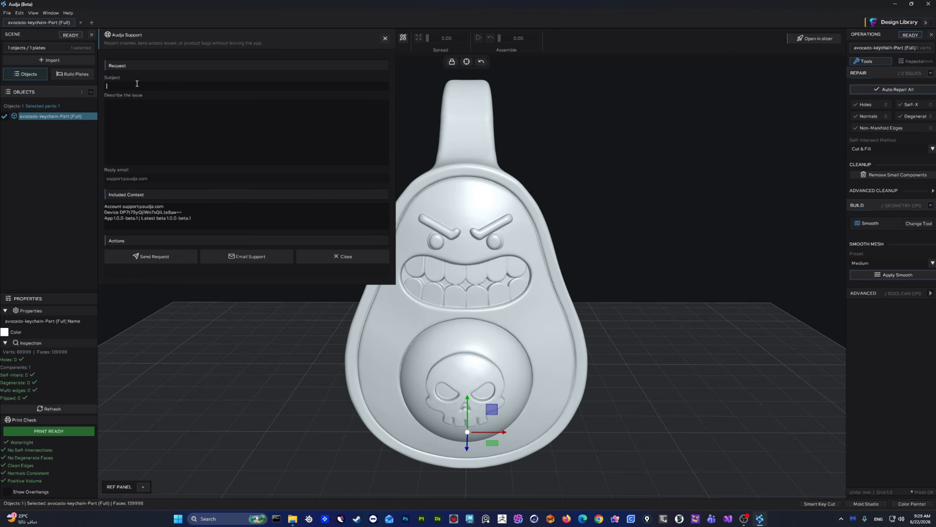
left_click(137, 103)
type("wefefwqdsad")
left_click(345, 256)
Step: View the What's new from Audja page with its roadmap and featured designs, and continue back to the scene
left_click(68, 13)
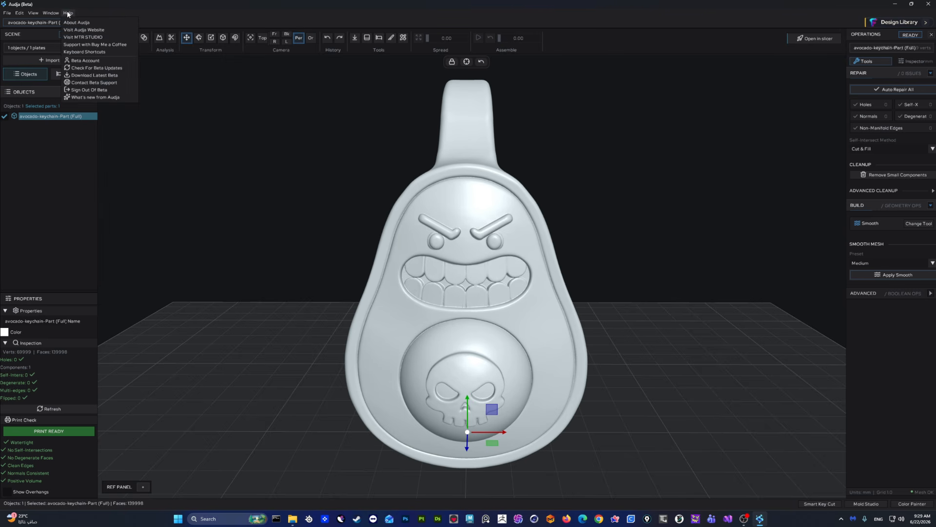
left_click(89, 97)
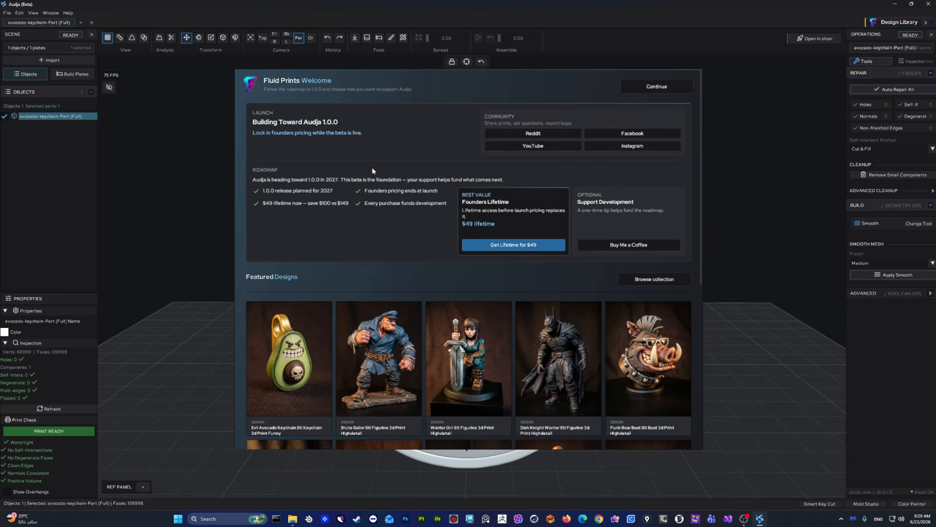
left_click(657, 87)
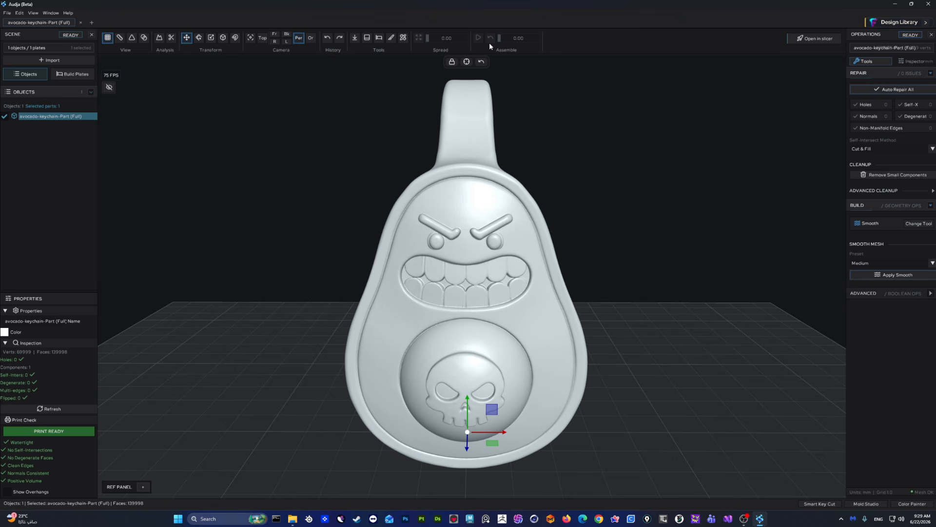
Step: View the Advanced Mold settings in Mold Studio and close it
left_click(866, 504)
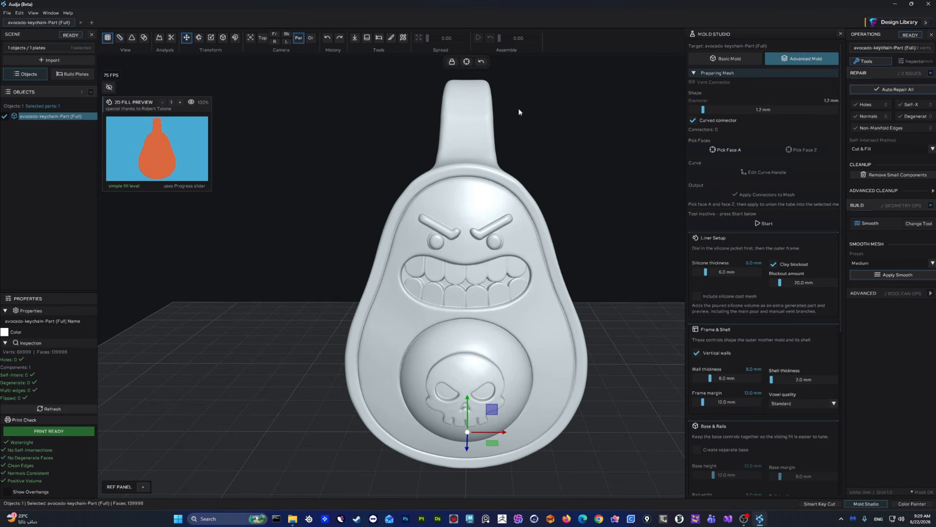
left_click(841, 34)
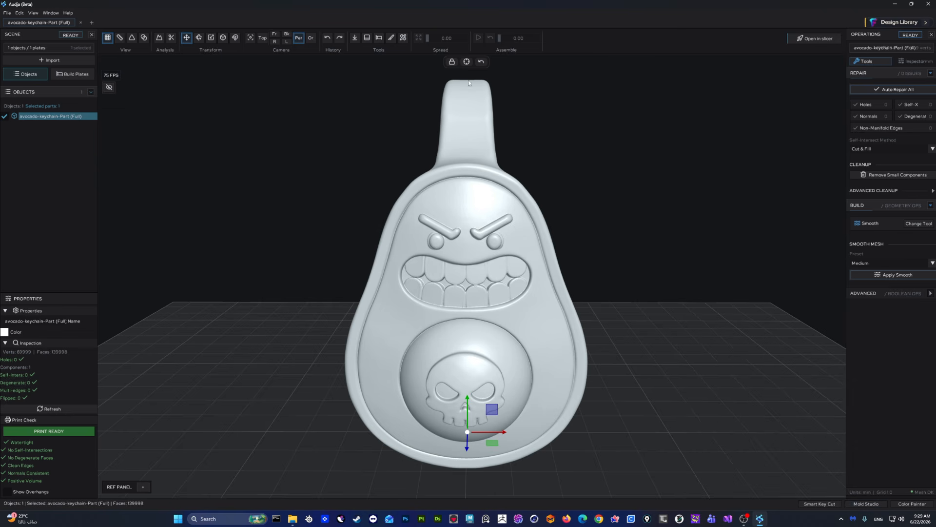